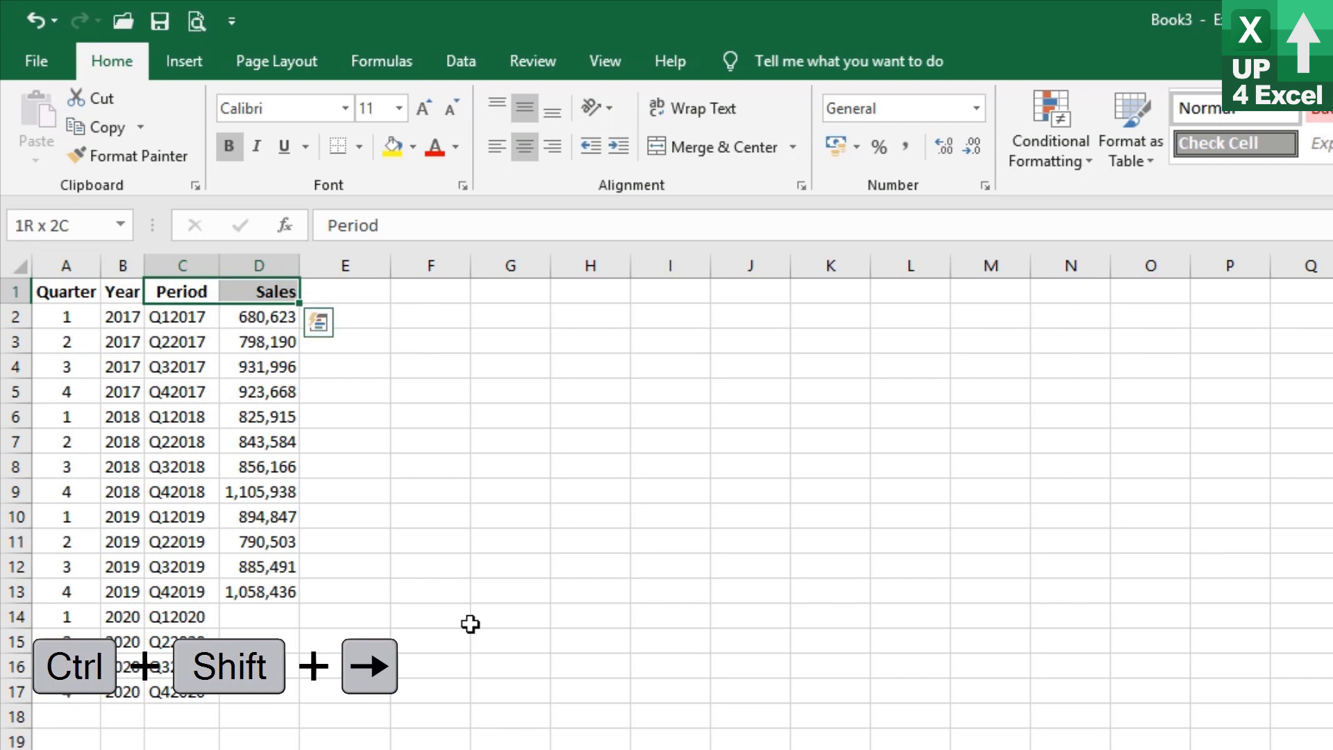
Chart the Period and Sales data in C1:D13 as a default column chart, then place it beside the data and enlarge it.
key("ctrl+shift+Down")
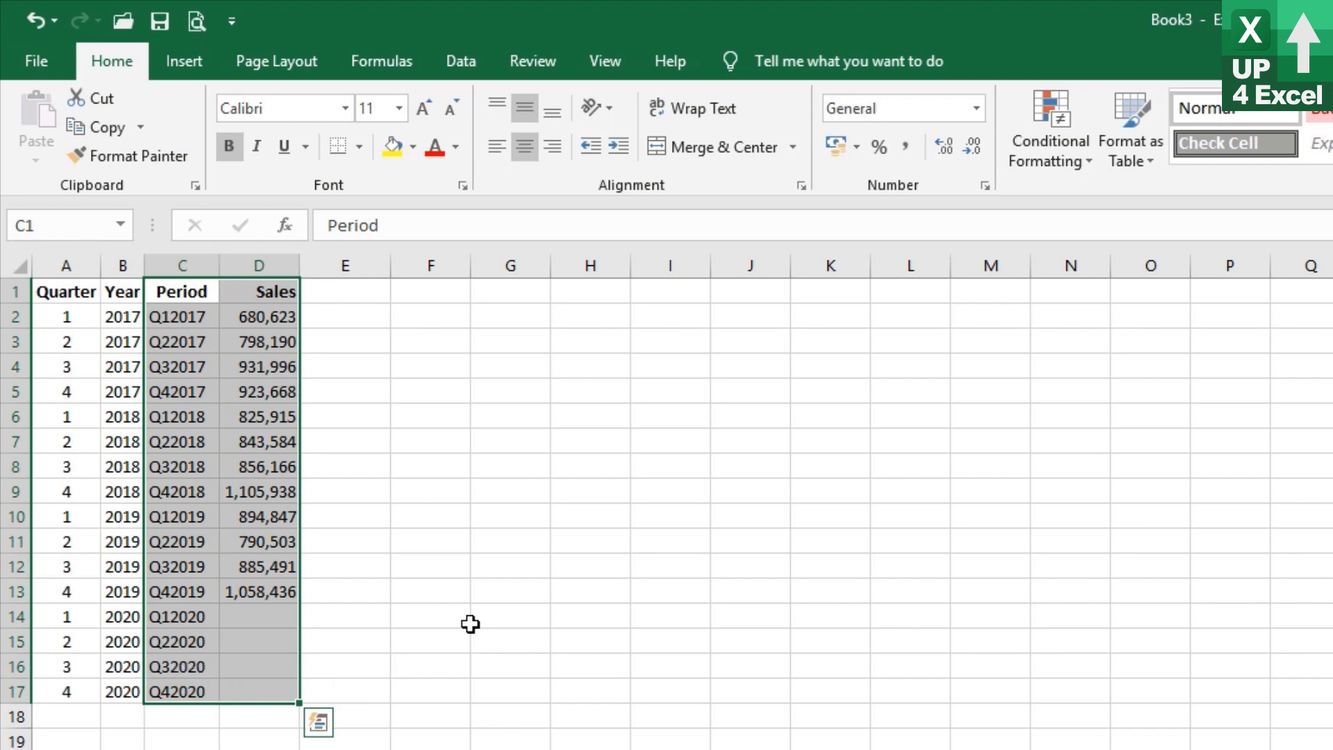
key("shift+Up")
key("shift+Up")
key("shift+Up")
key("shift+Up")
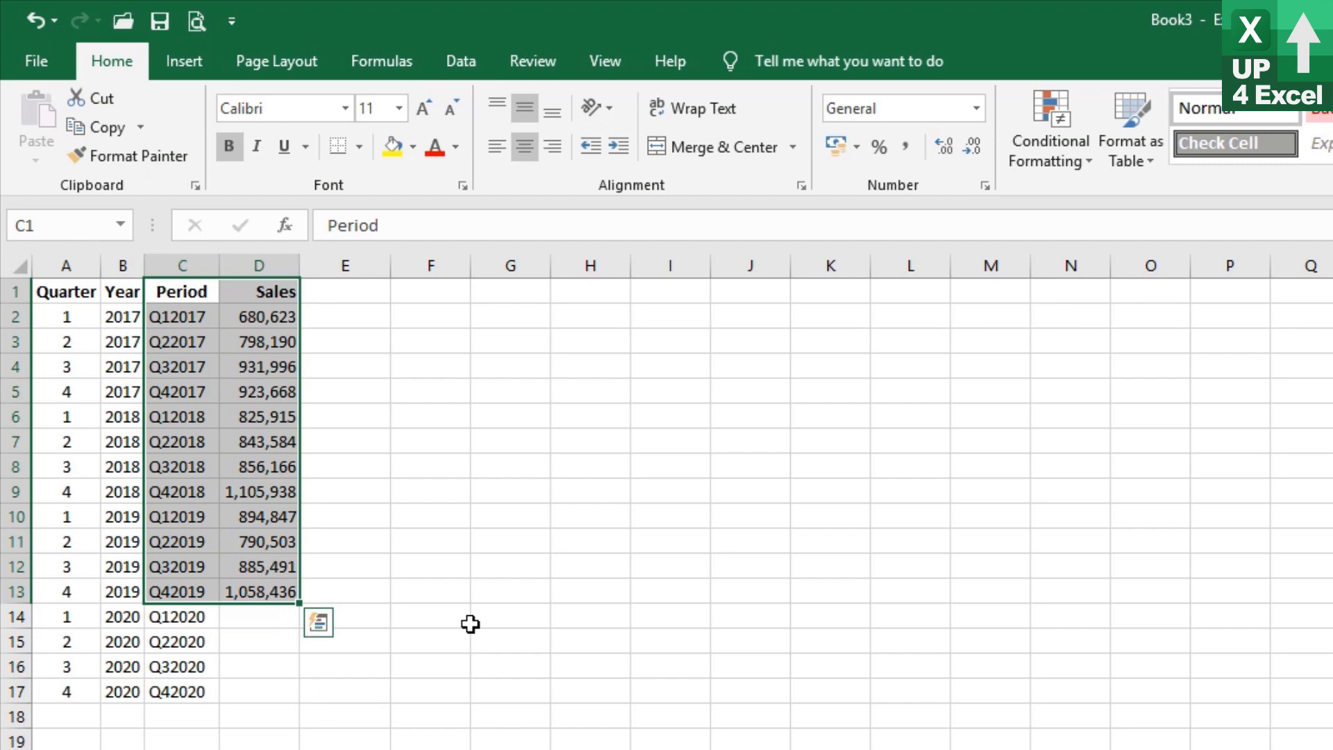
key("alt+F1")
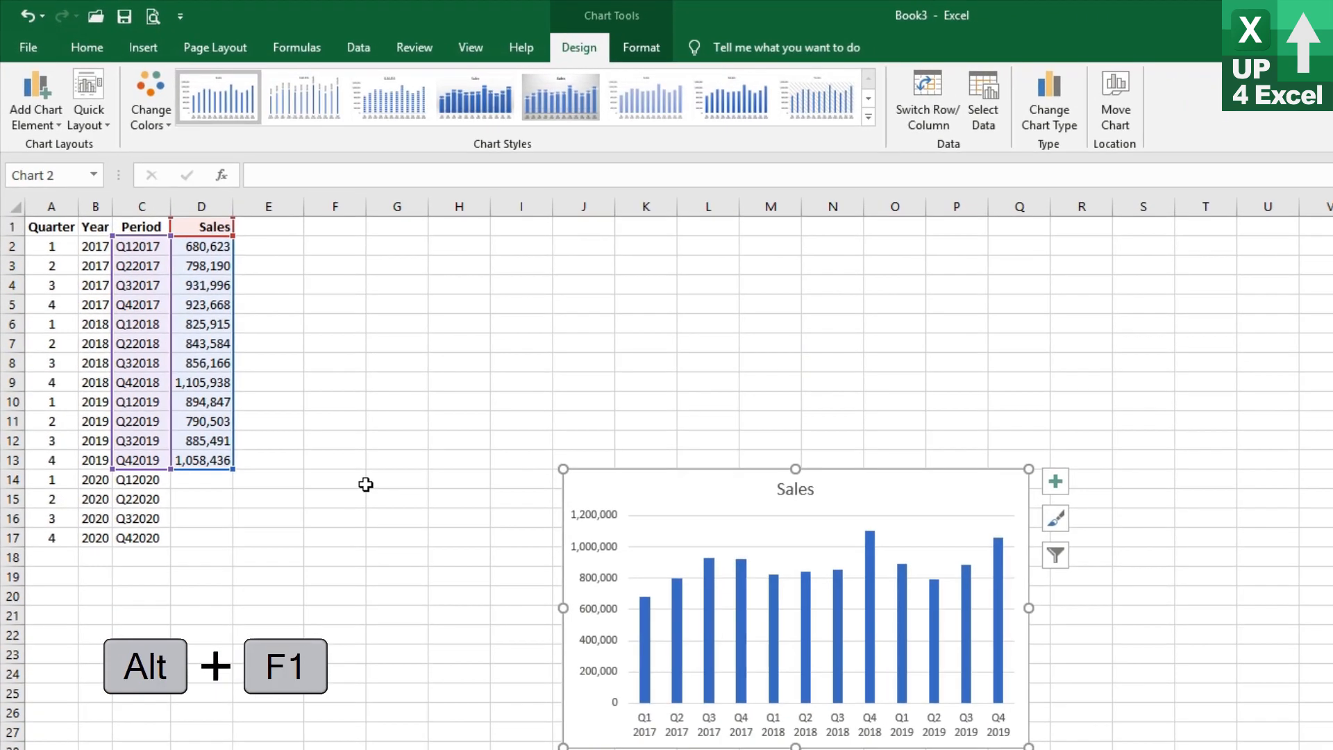
left_click_drag(681, 482, 375, 250)
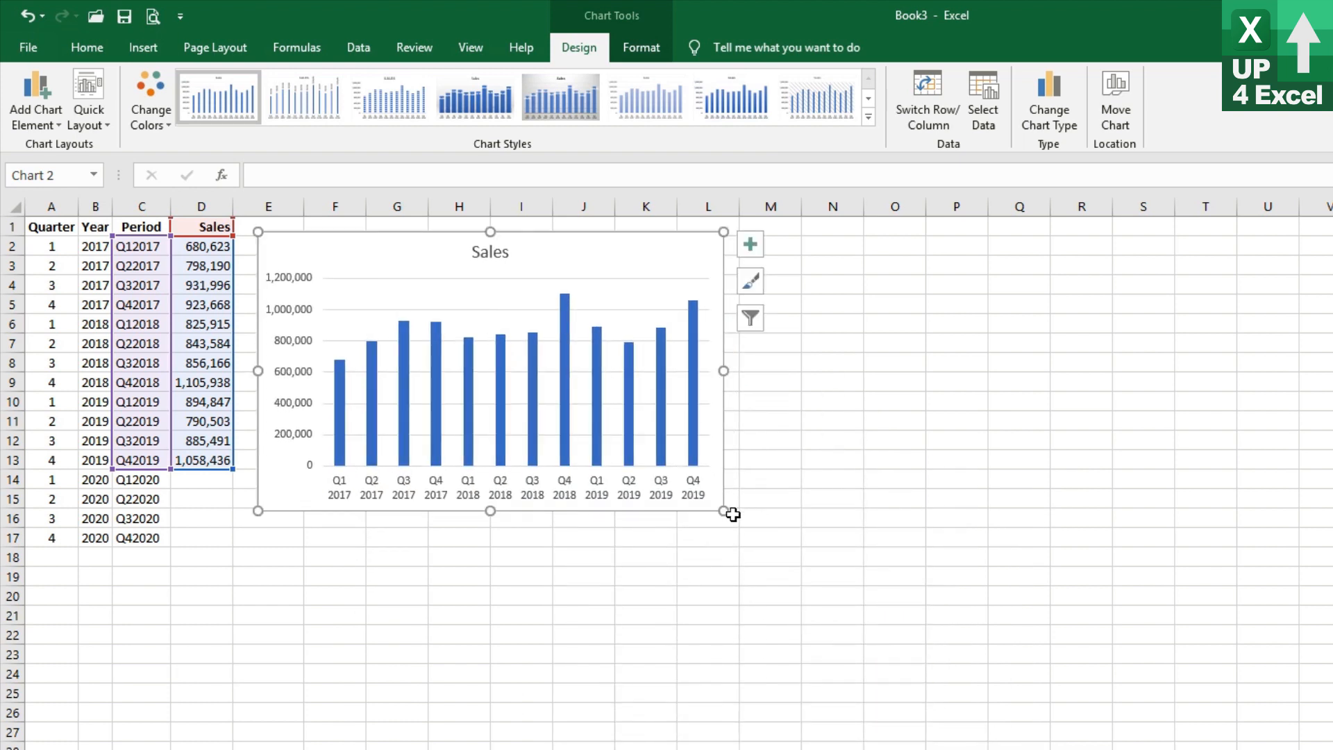
left_click_drag(723, 511, 867, 673)
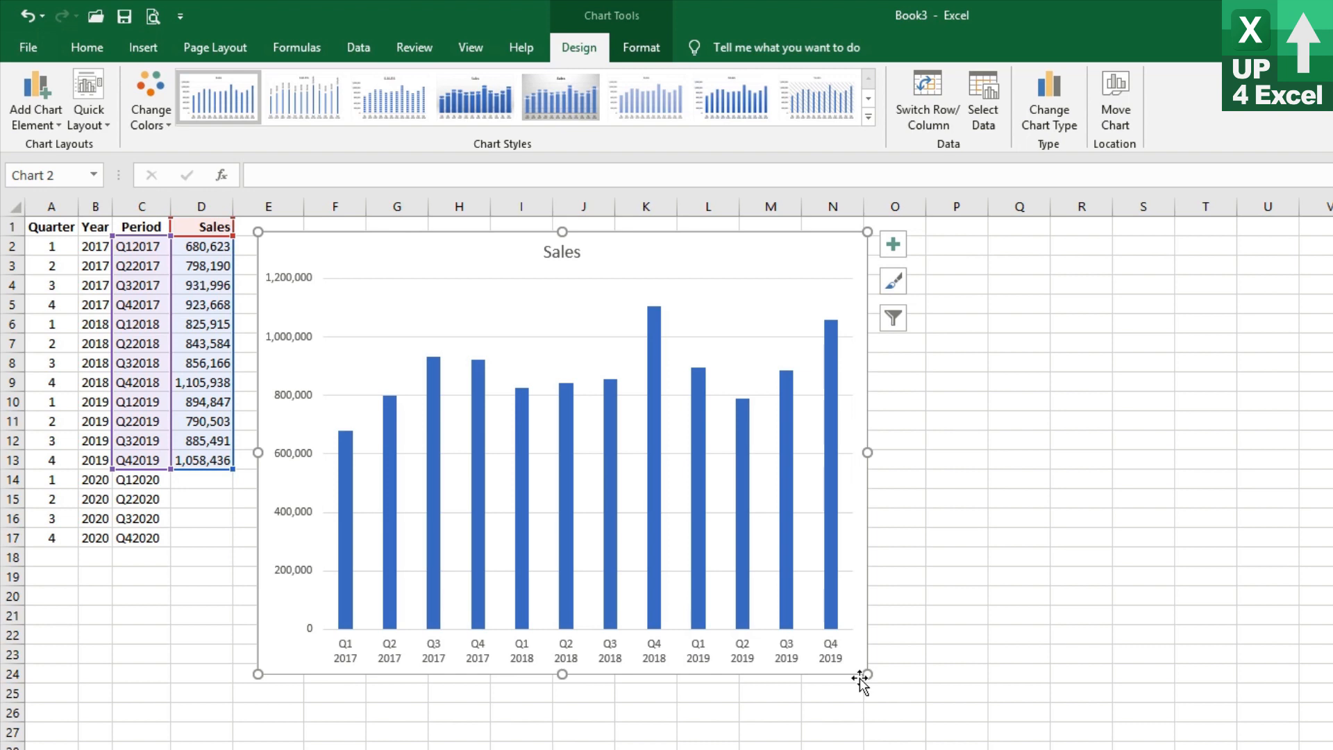
Add a linear trendline to the Sales series in the chart.
right_click(609, 460)
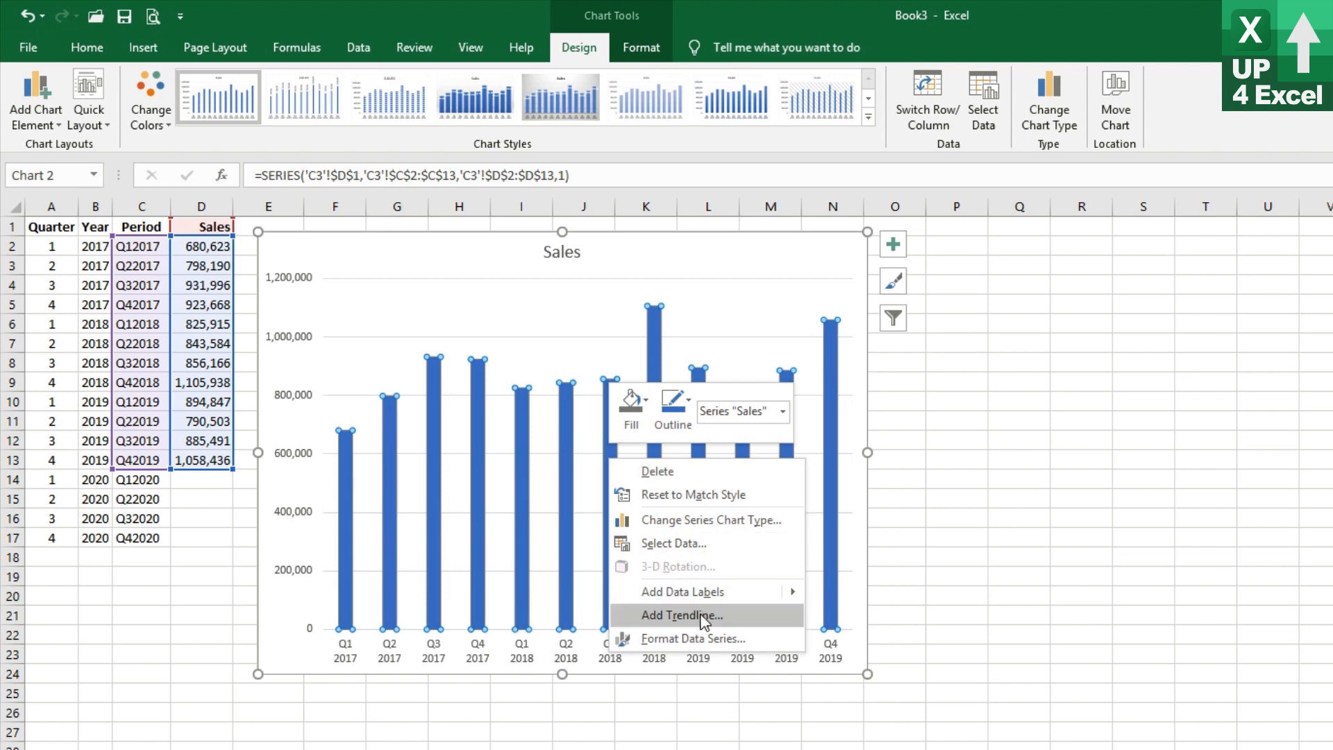
left_click(893, 247)
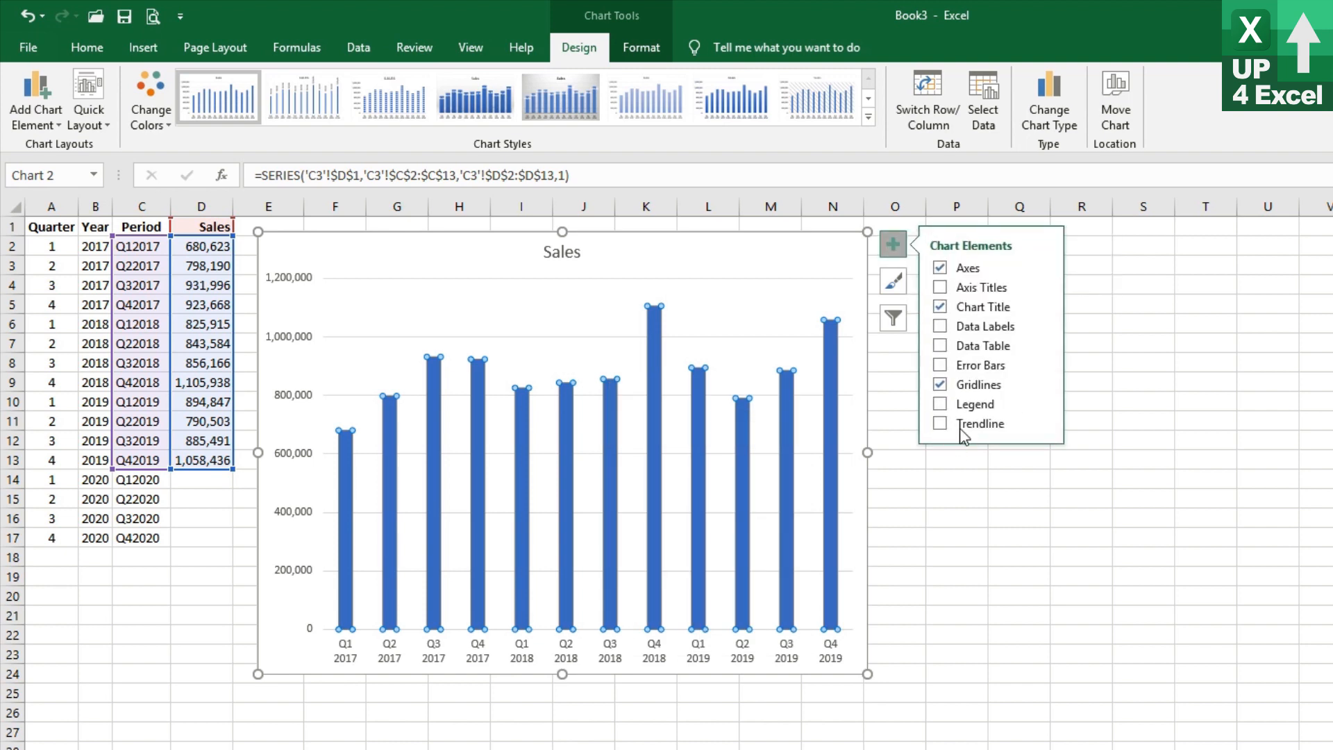
left_click(31, 124)
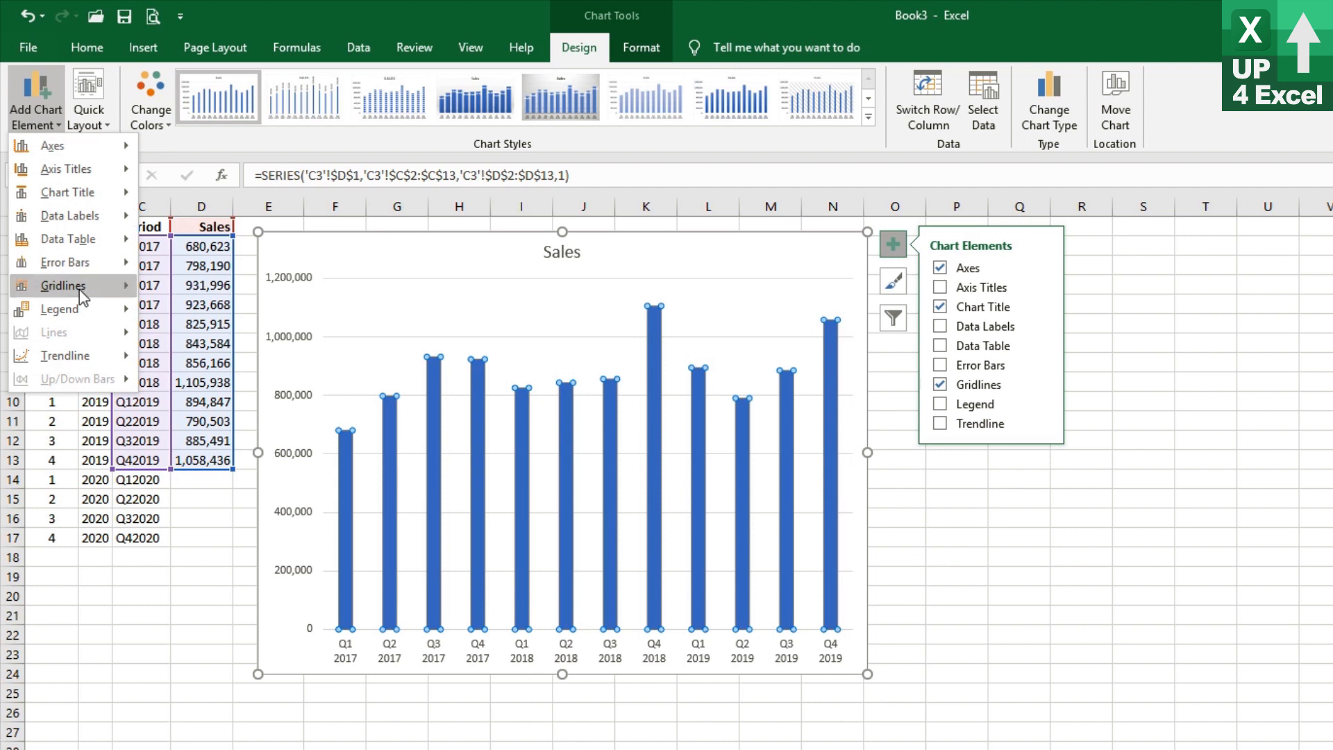
mouse_move(84, 356)
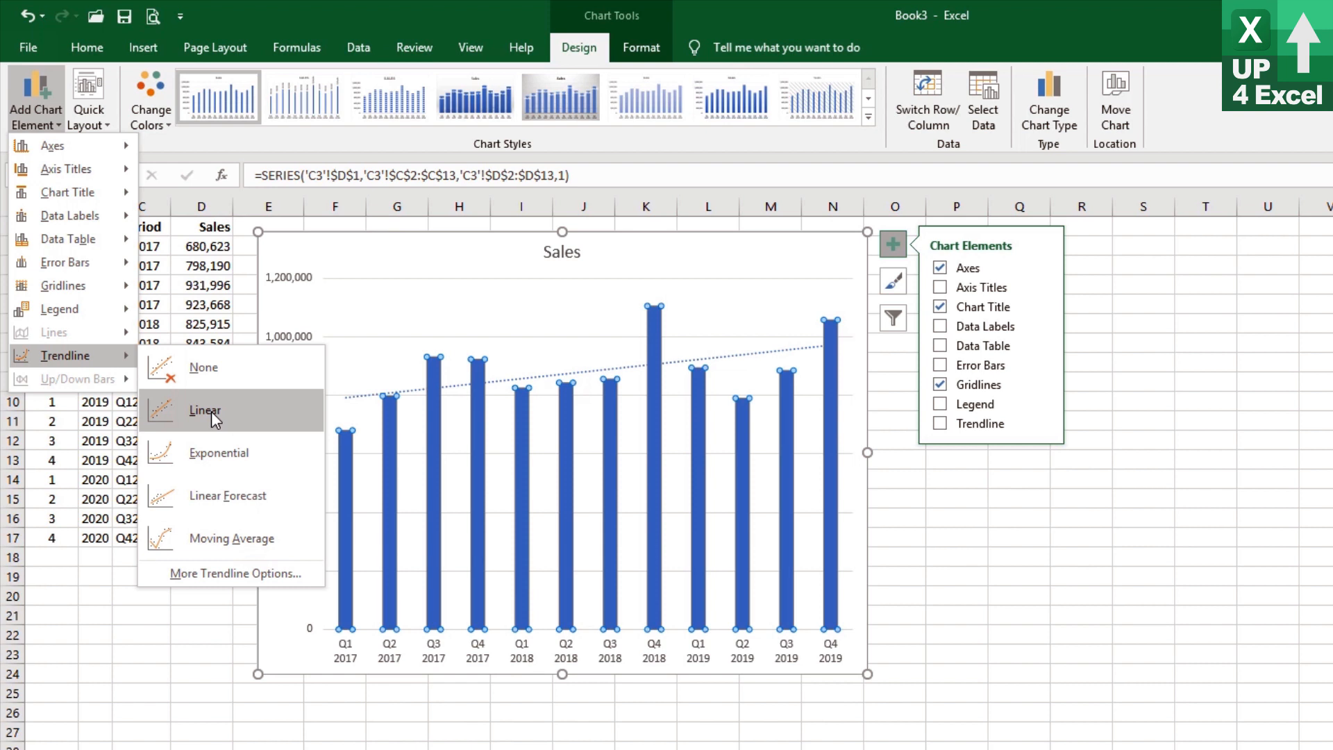
left_click(211, 411)
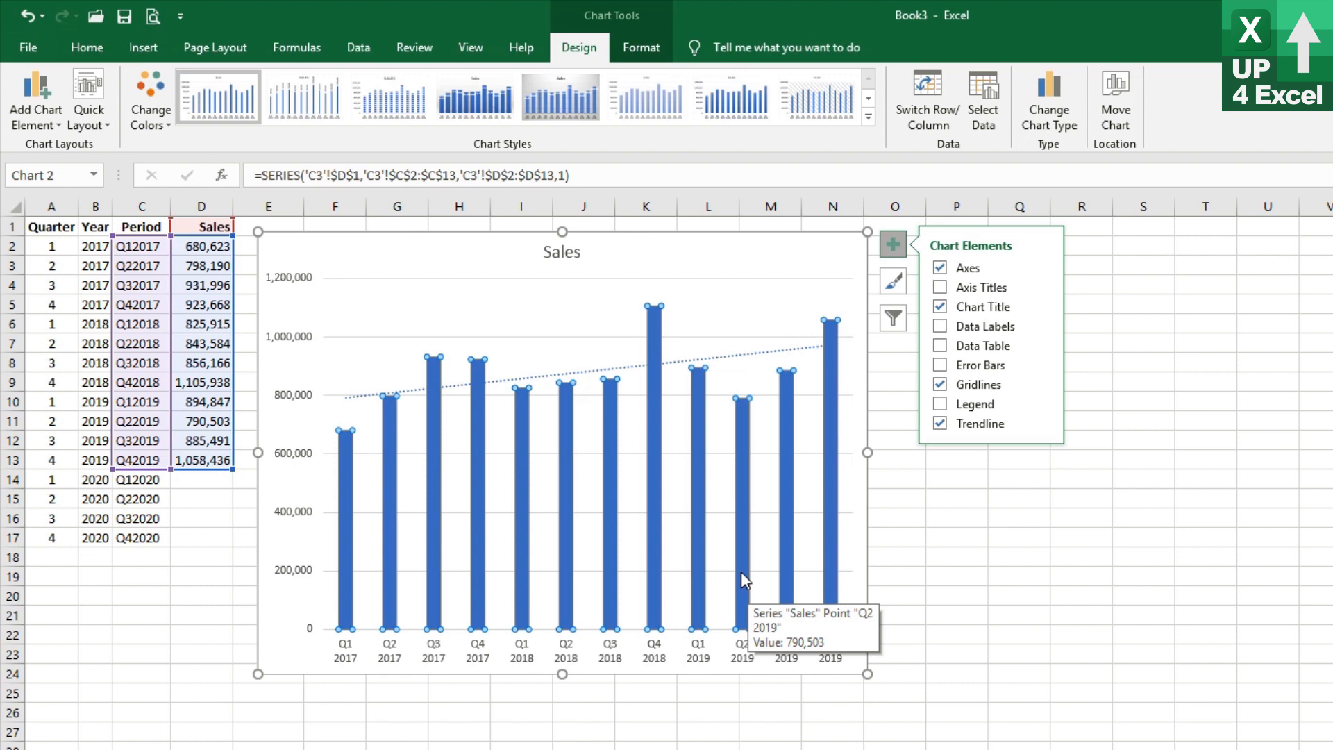
Extend the linear trendline with a forward forecast of 4 periods.
left_click(732, 357)
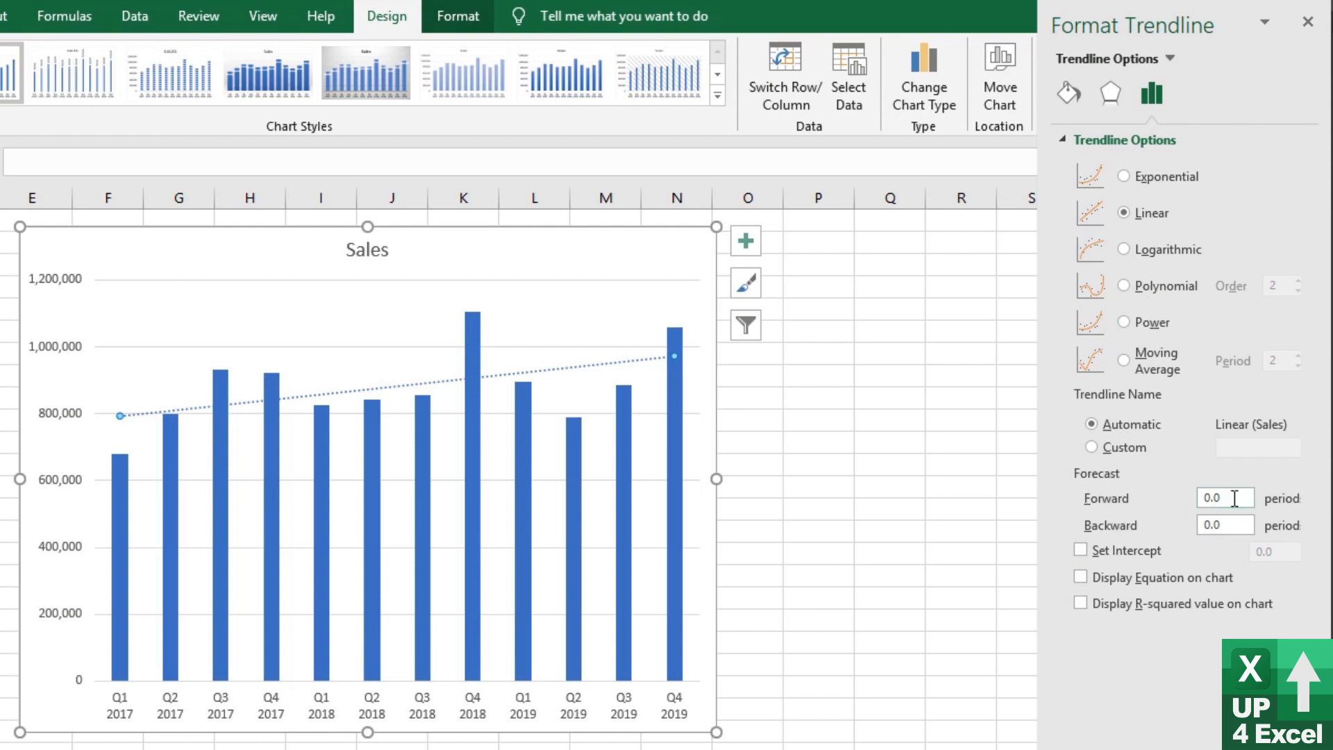
left_click_drag(1230, 498, 1202, 498)
type("4")
key("Return")
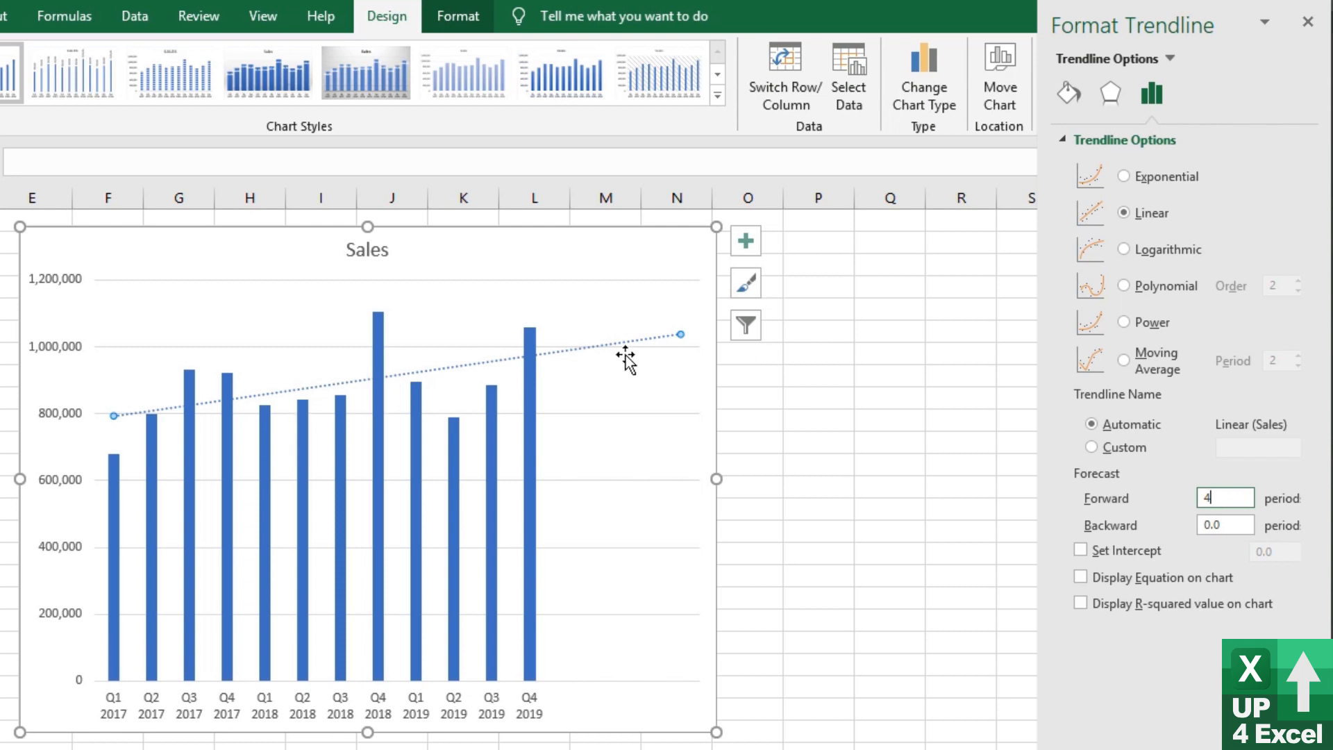
Try the Exponential, Linear and Logarithmic types on the Sales trendline.
left_click(1125, 176)
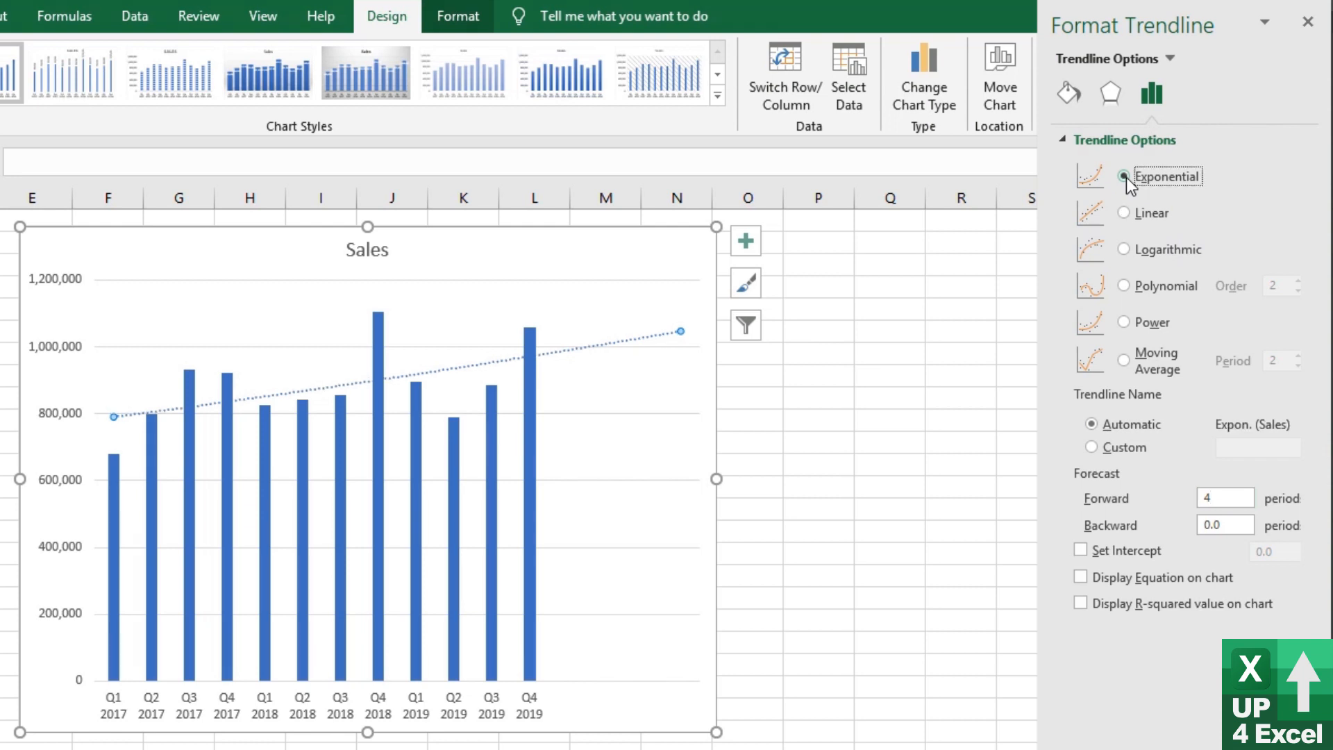
left_click(1123, 212)
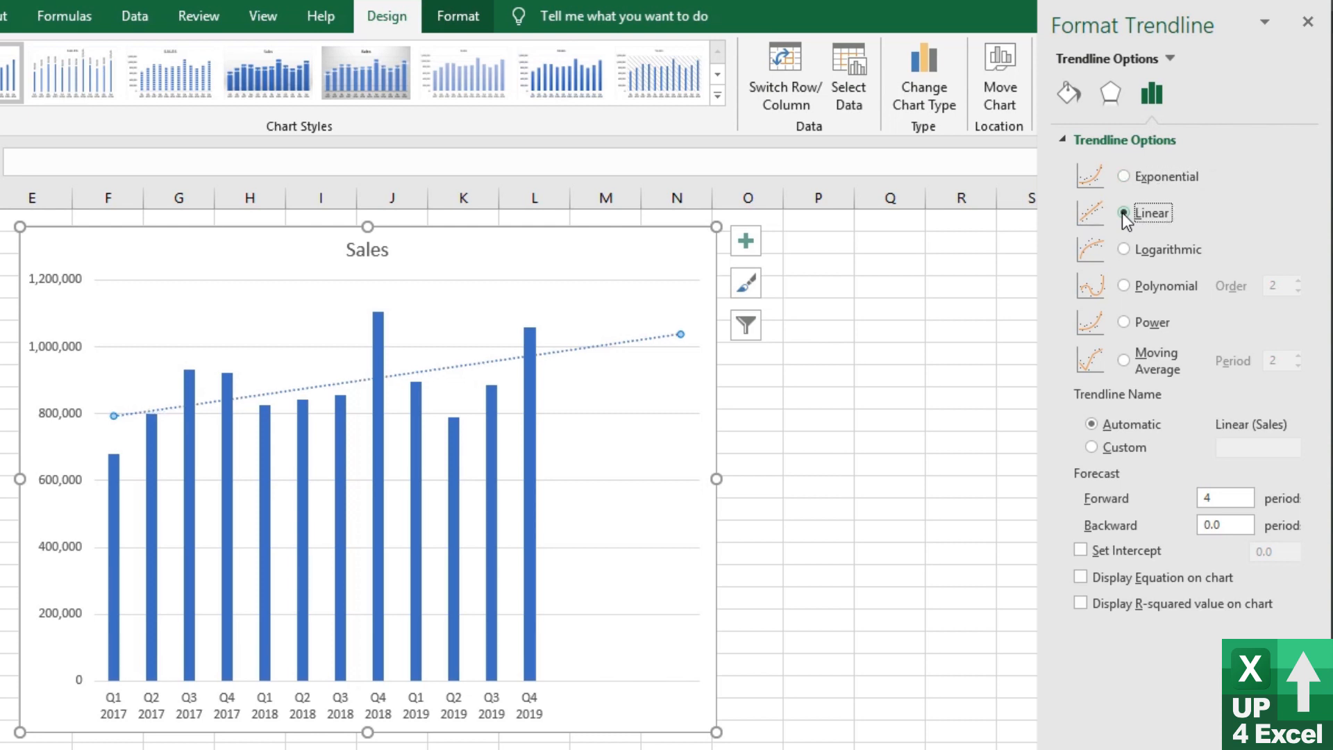
left_click(1124, 248)
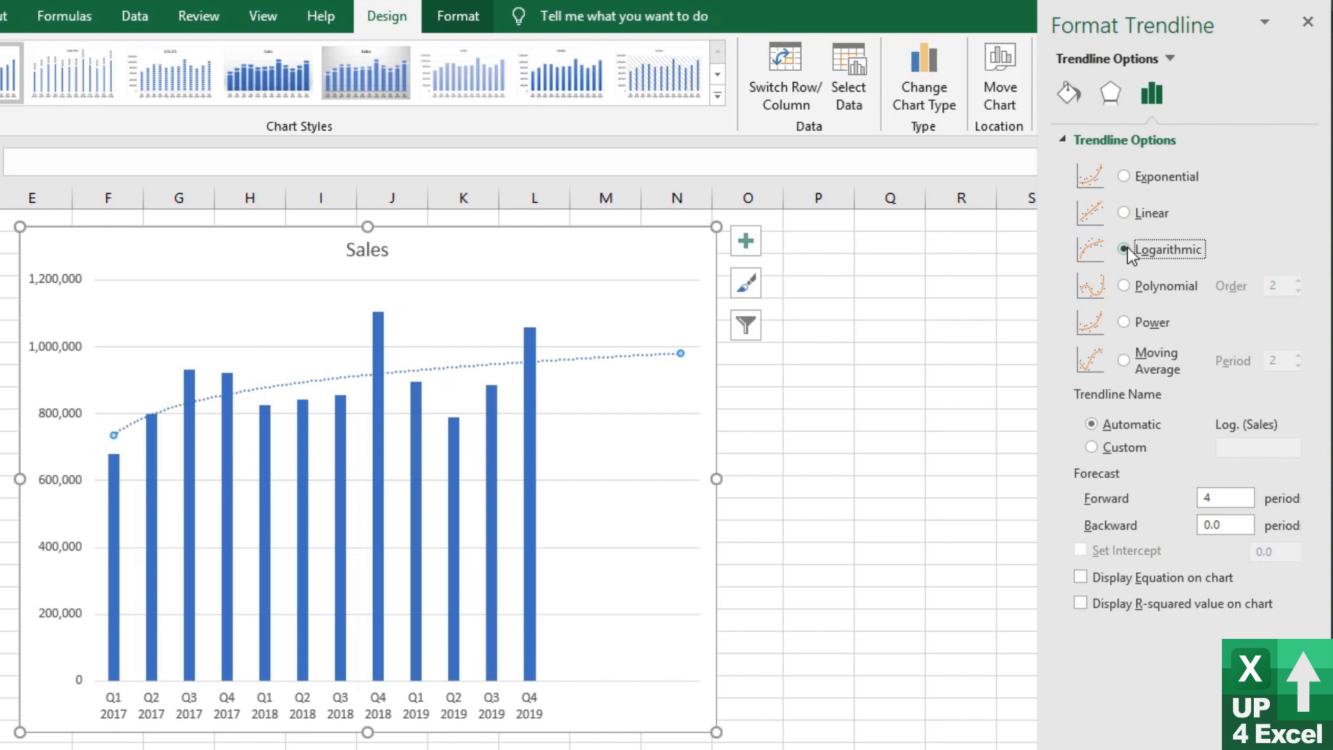
Try a Polynomial trendline, raising its order to 3 and 4 before returning it to 2.
left_click(1125, 285)
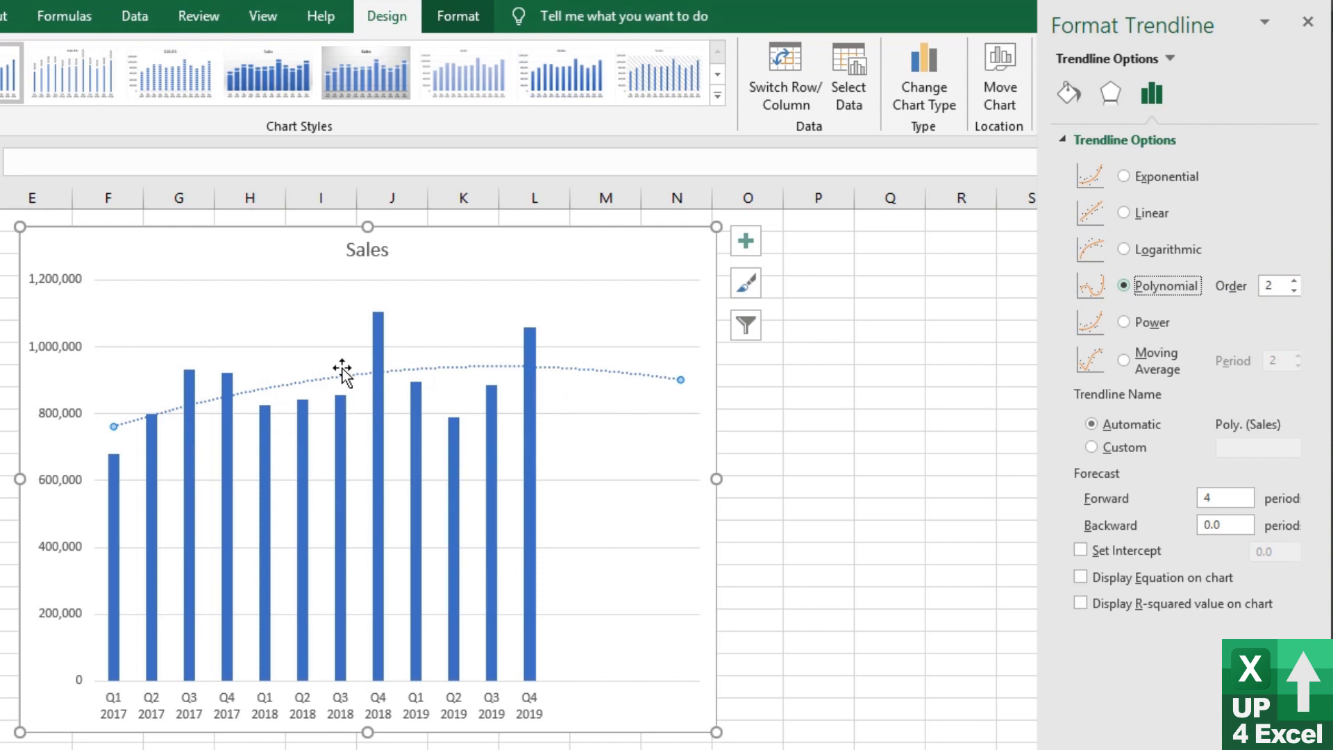
left_click(1294, 281)
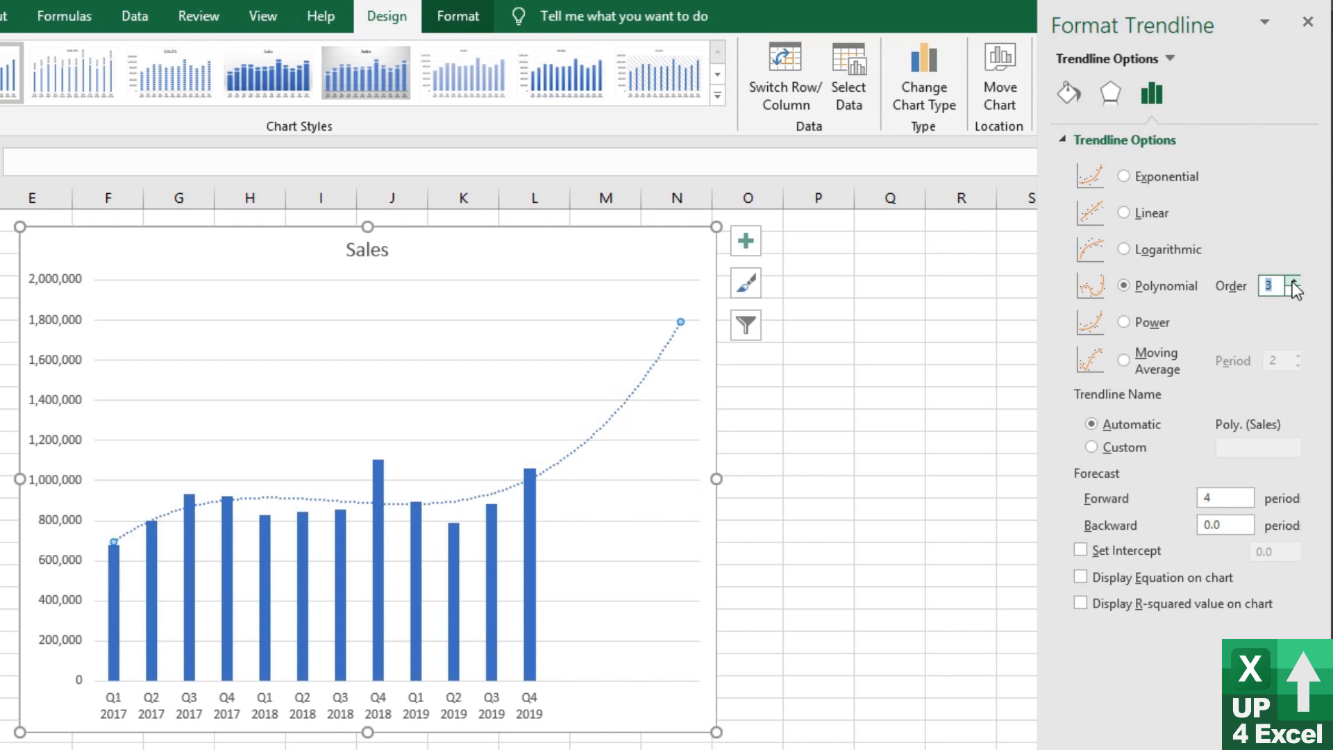
left_click(1294, 281)
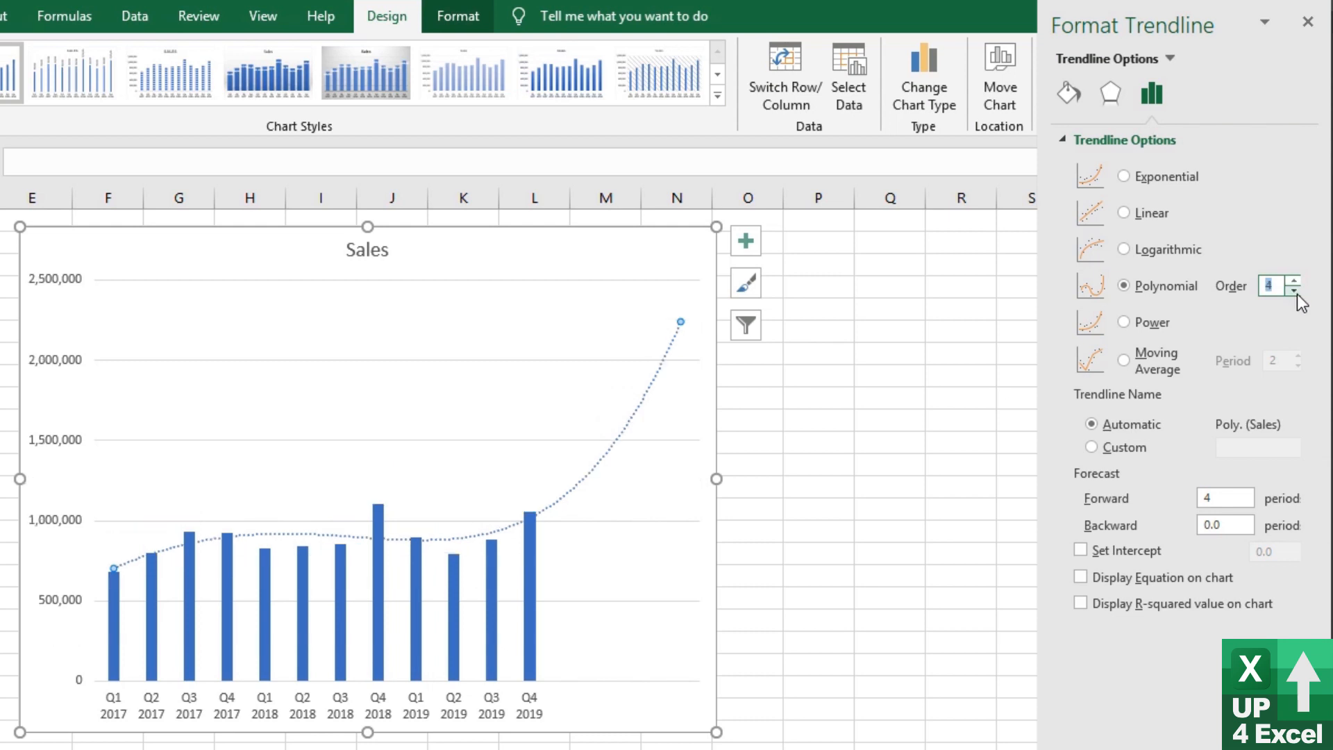
left_click(1294, 290)
left_click(1294, 290)
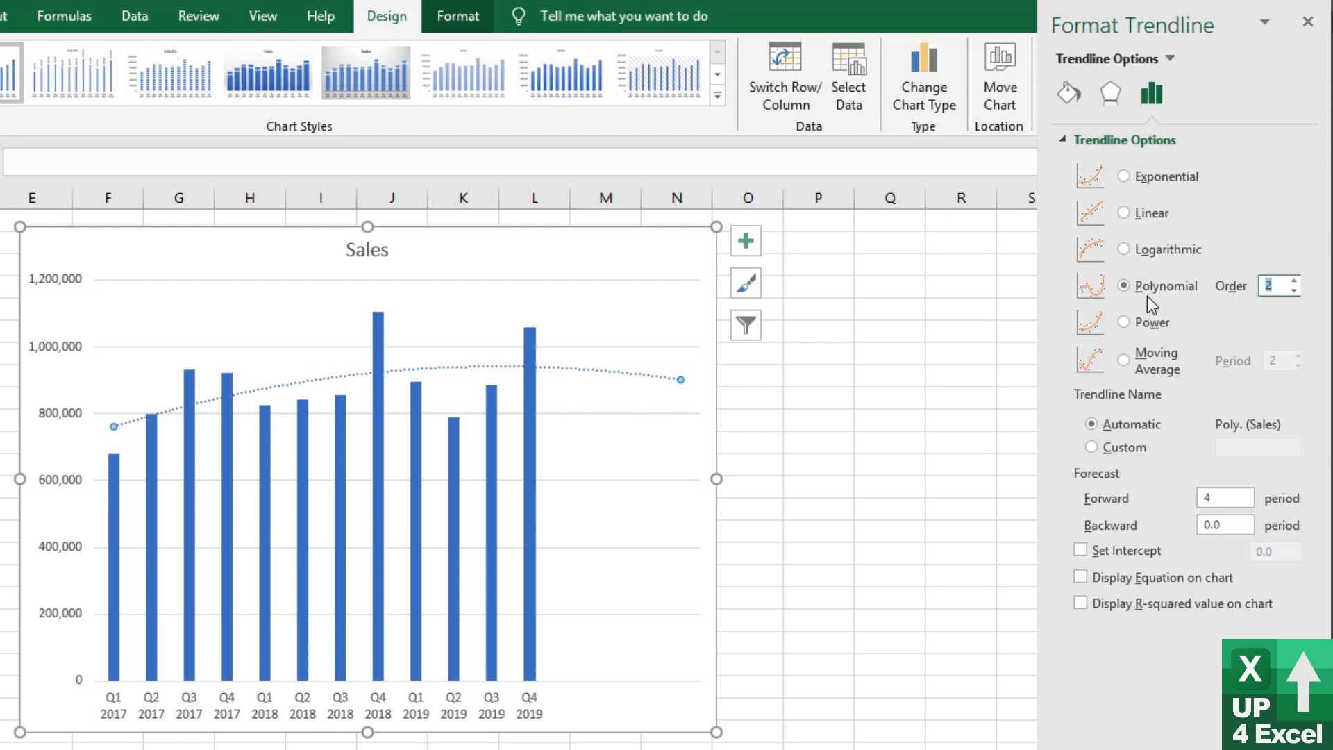
Compare the Linear, Exponential, Logarithmic and Power trendline types on the sales chart.
left_click(1123, 213)
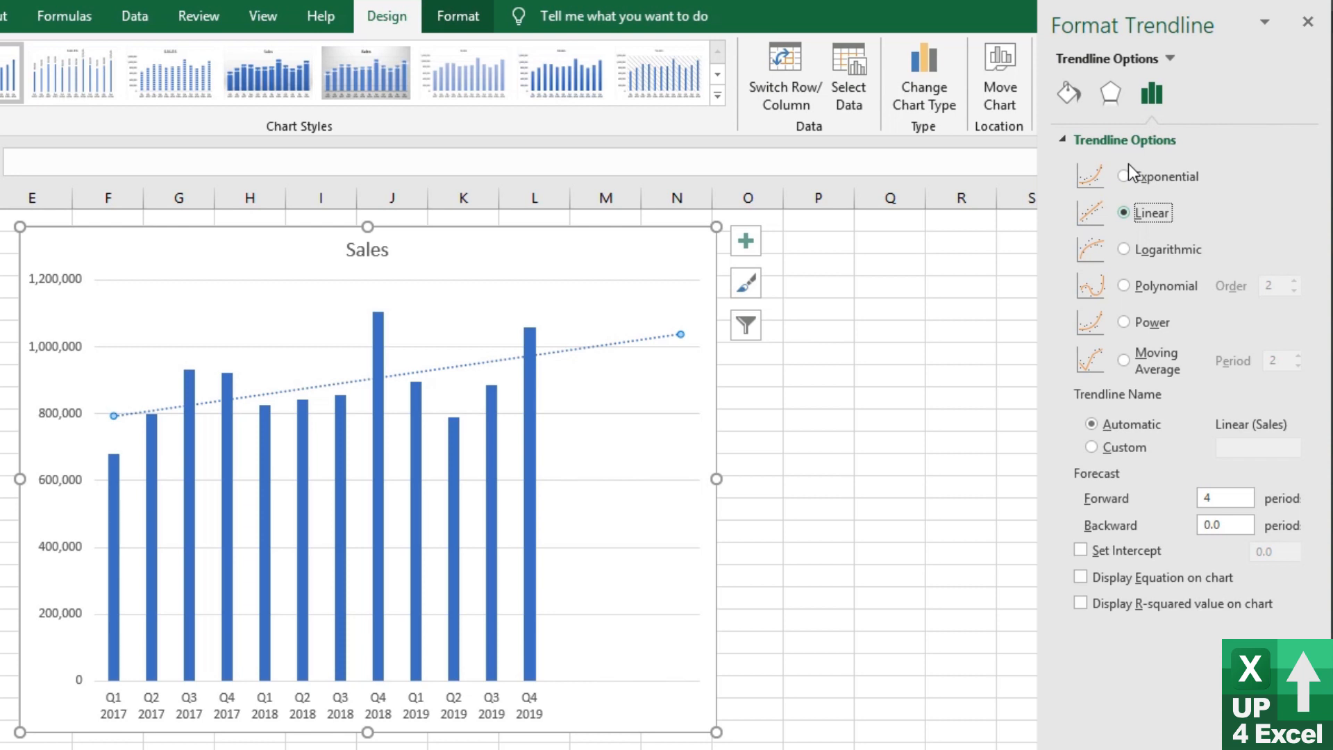
left_click(1123, 178)
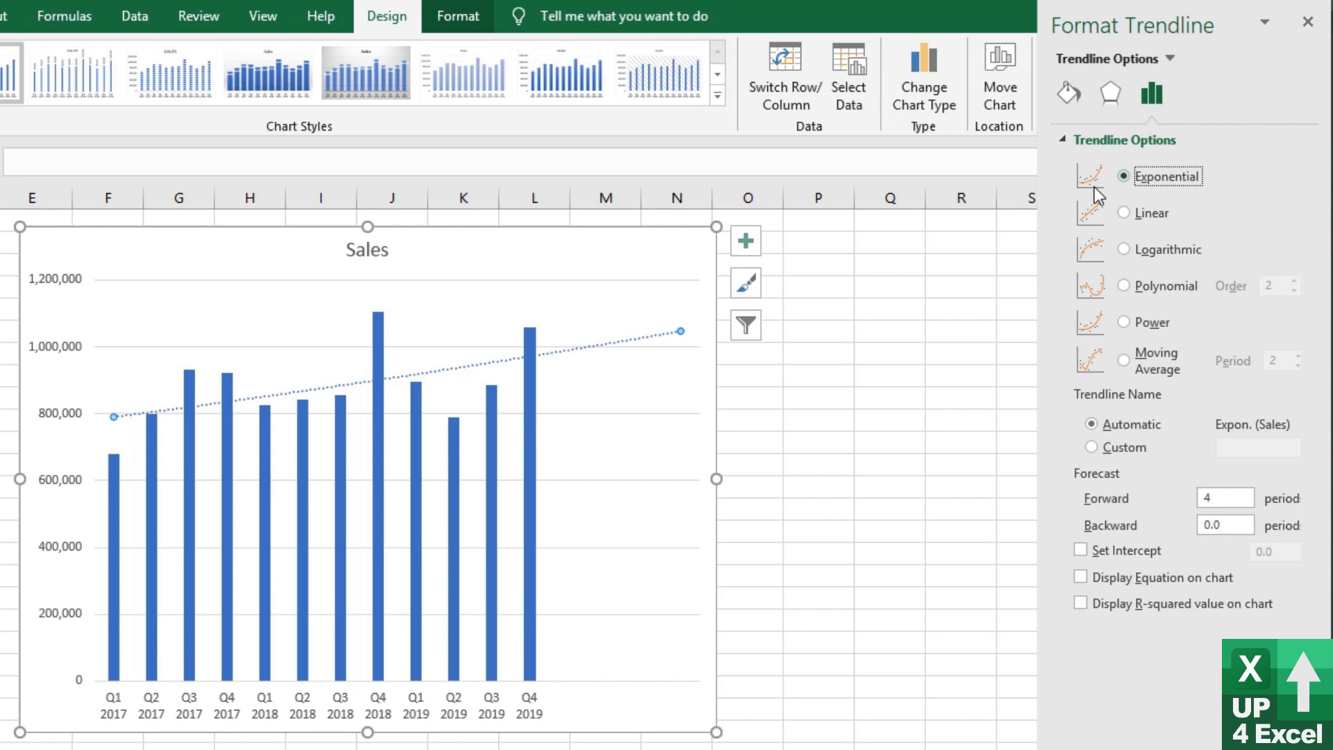
left_click(1124, 250)
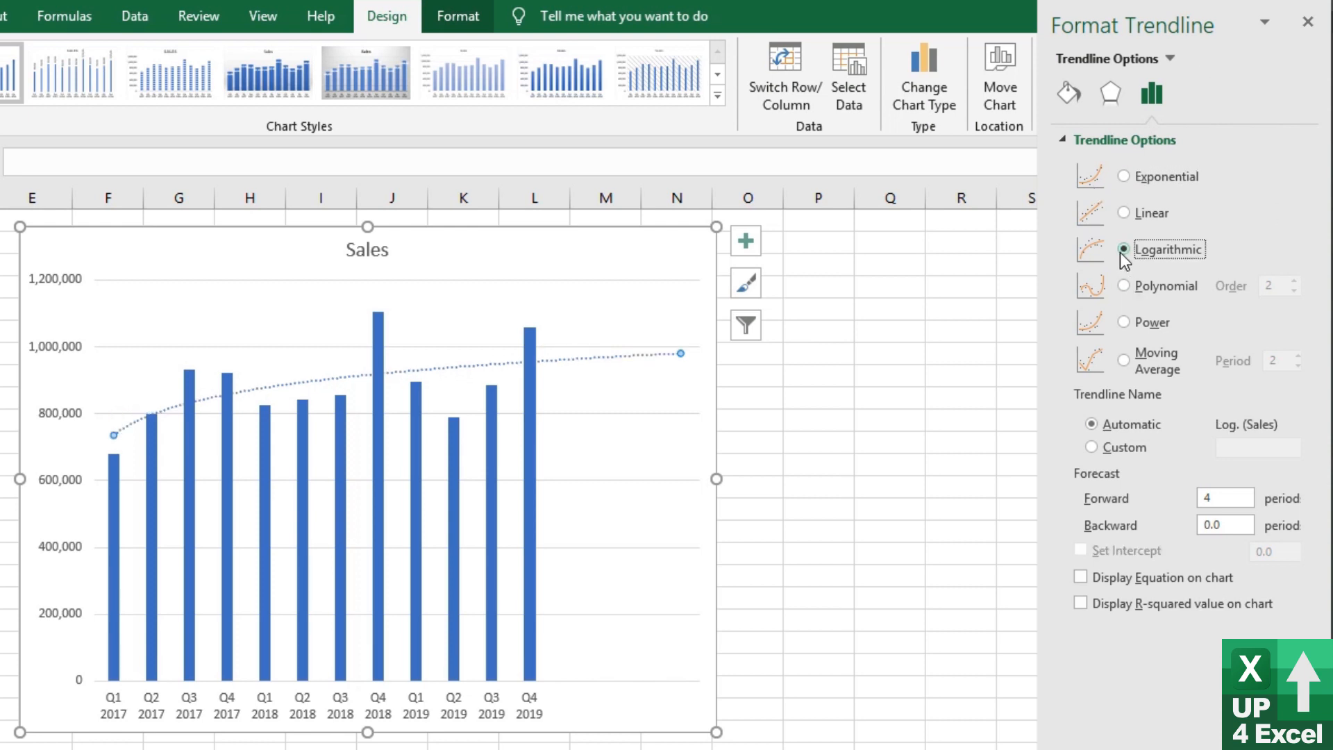
left_click(1124, 323)
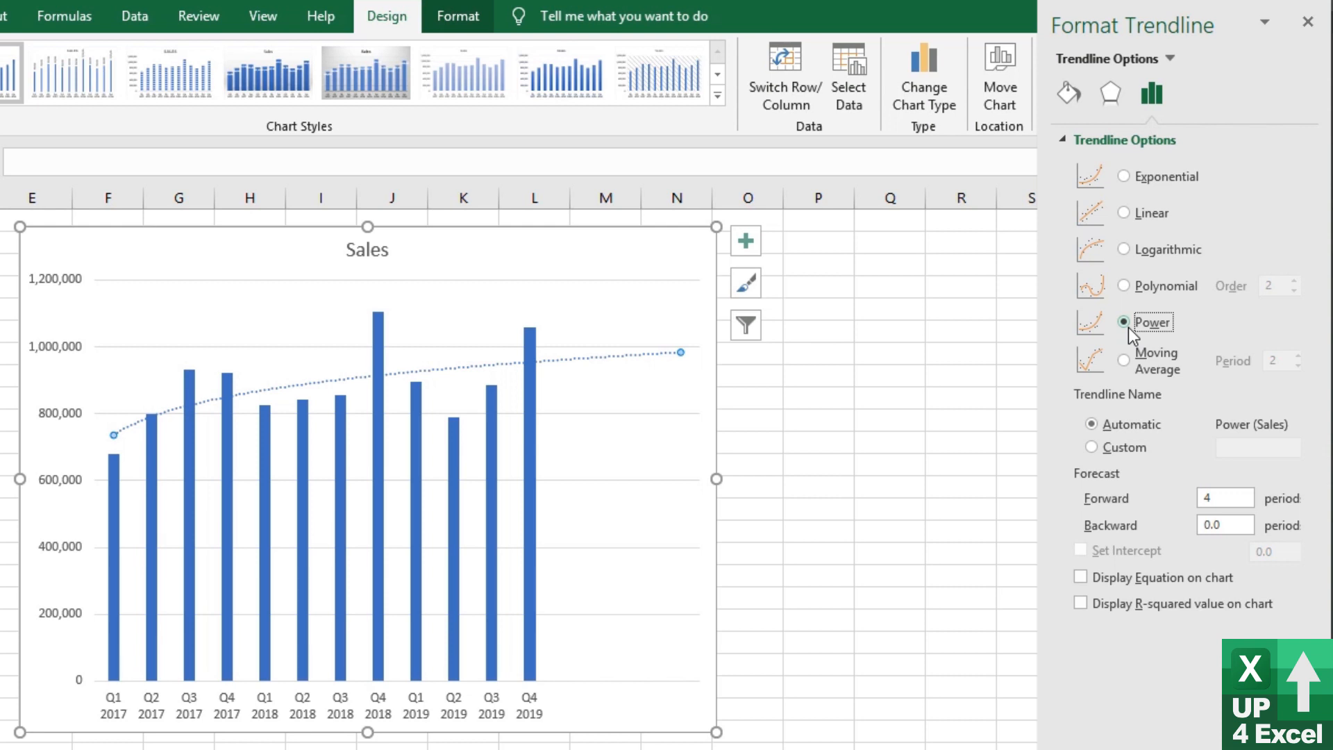
left_click(1124, 249)
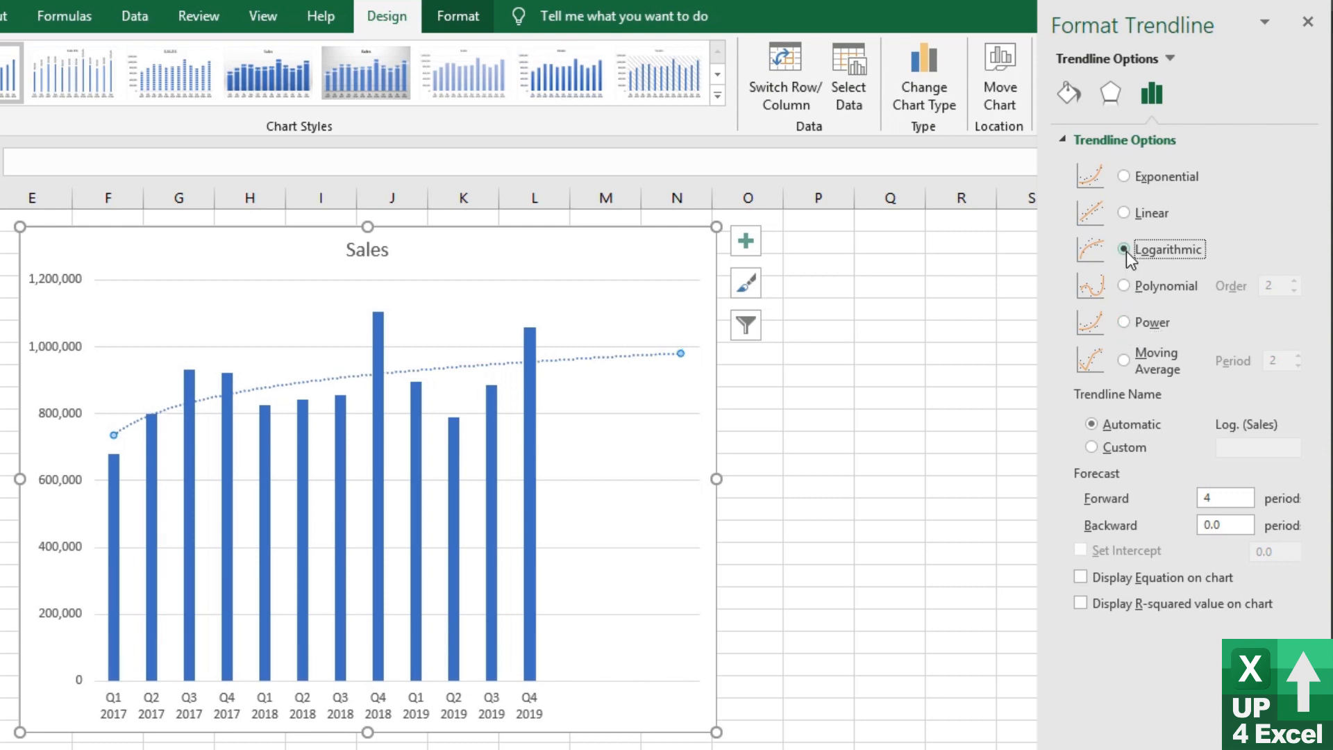
left_click(1124, 322)
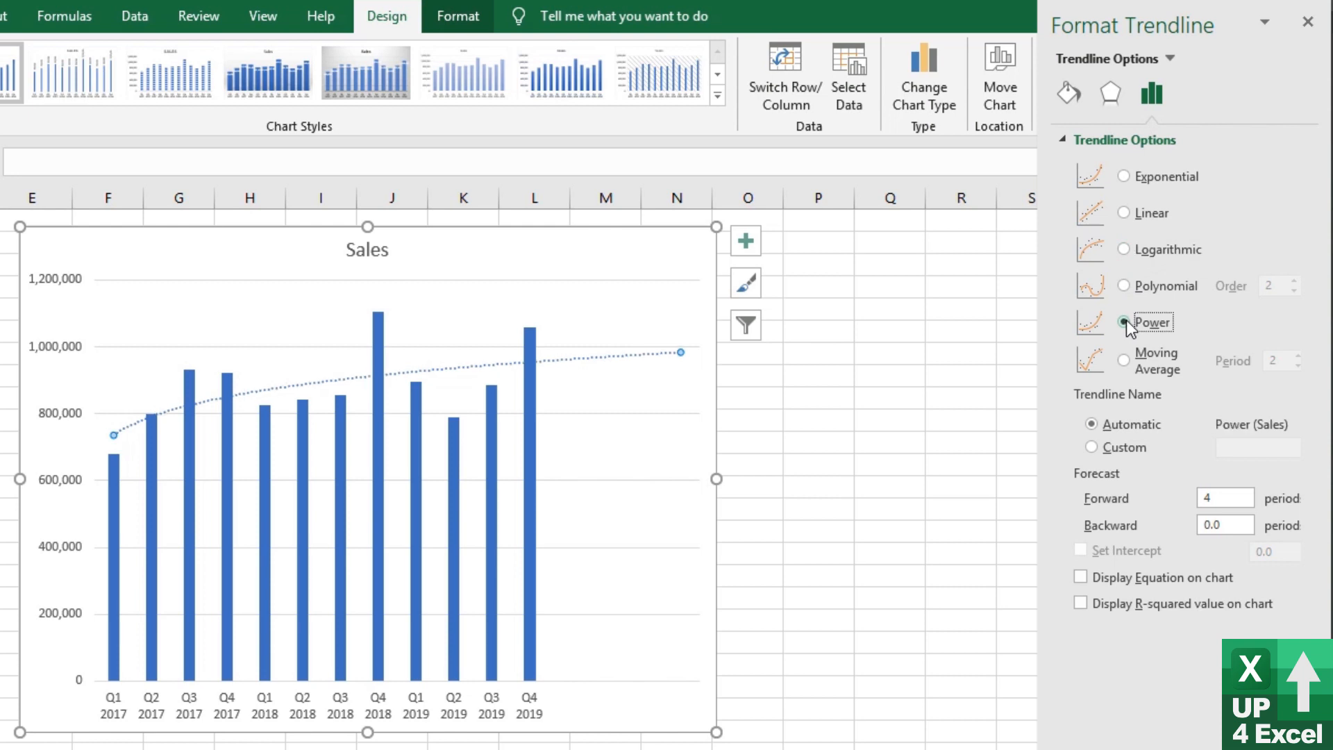
Try a Moving Average trendline with a period of 4.
left_click(1123, 361)
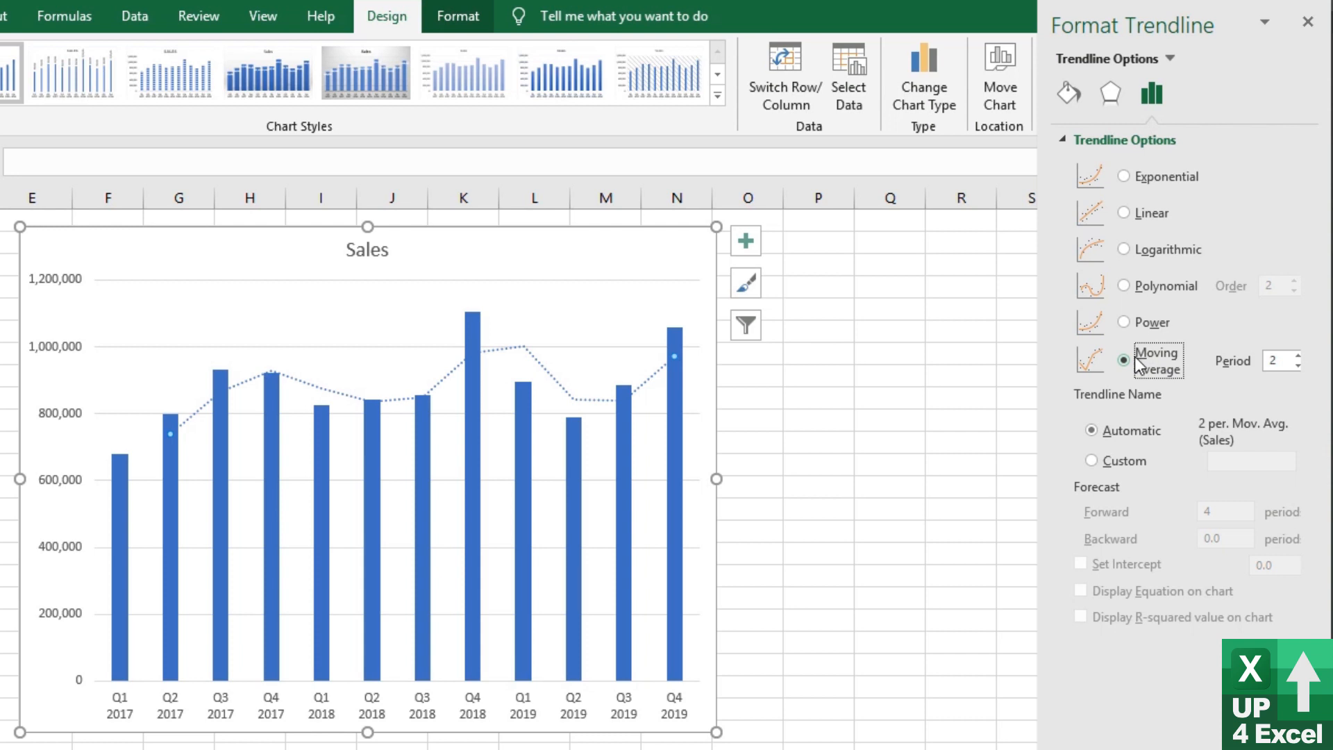
left_click(1296, 356)
left_click(1296, 355)
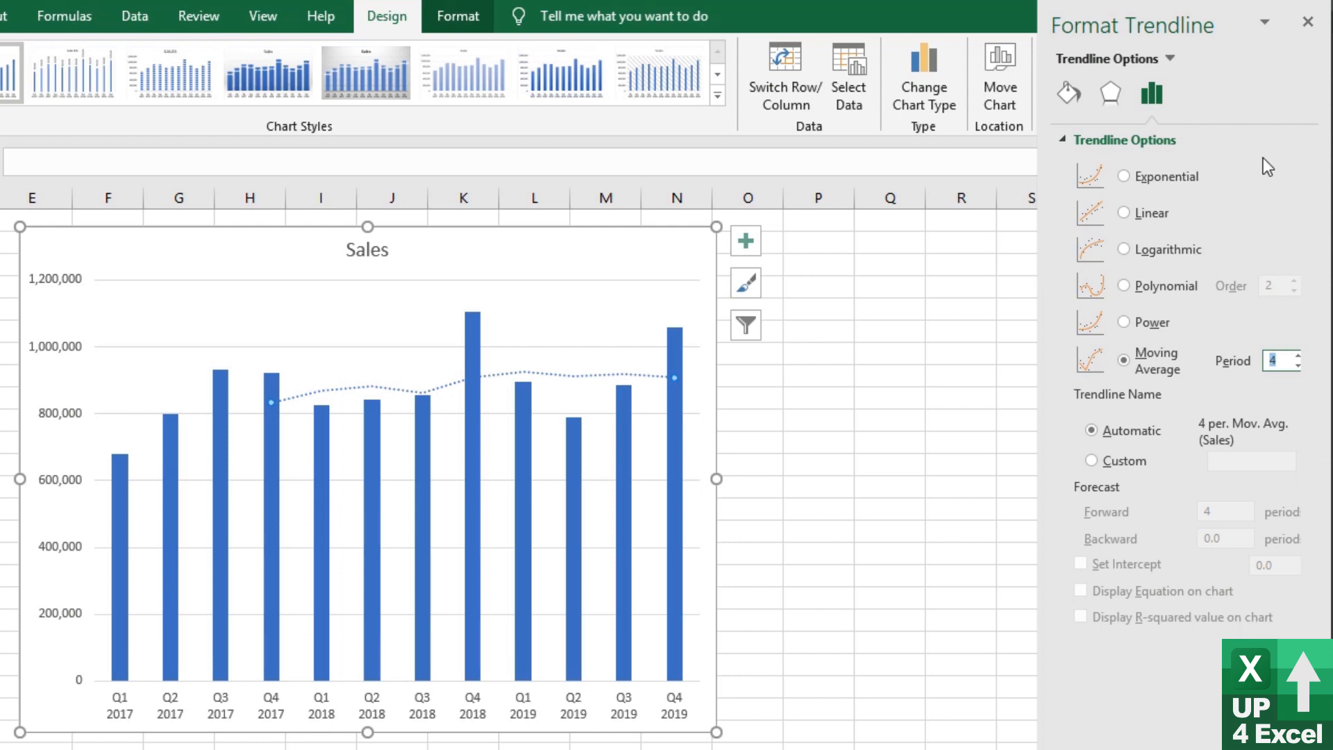
Try the Power and Logarithmic trendline types with a forward forecast of 12 periods.
left_click(1125, 322)
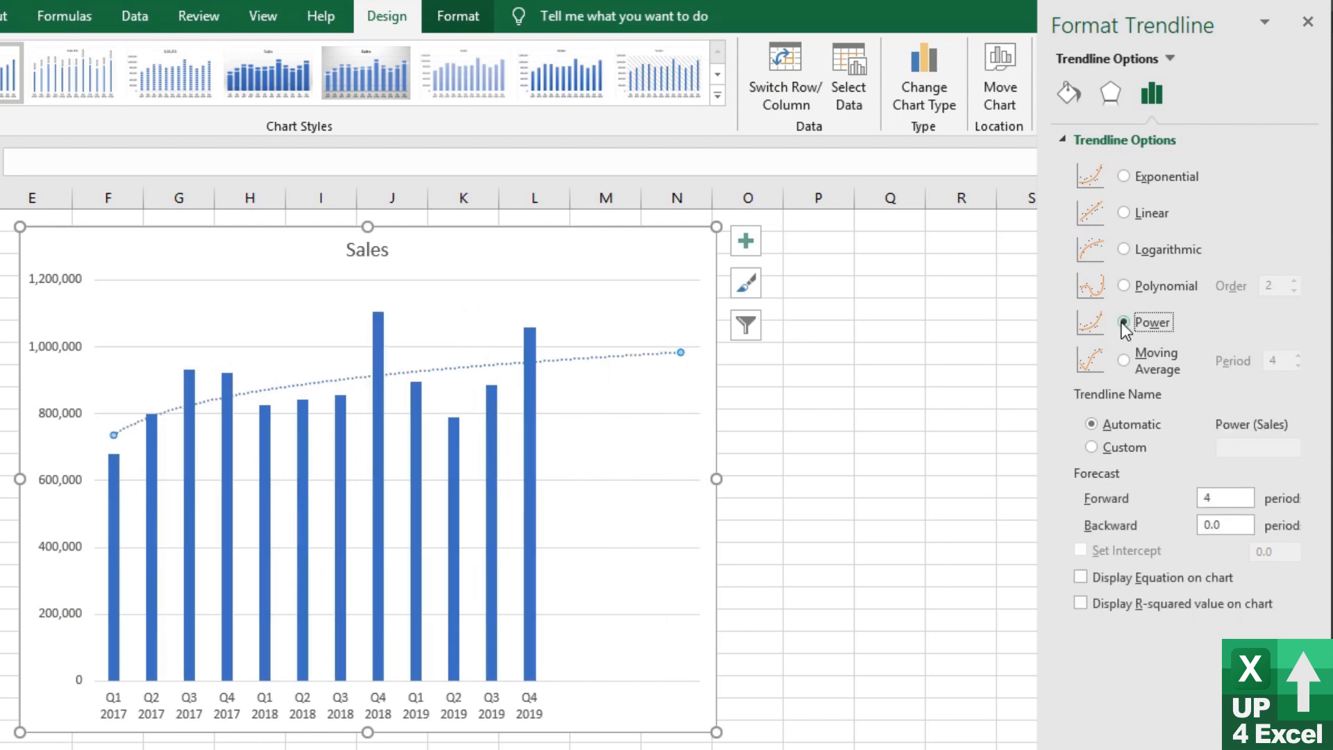
left_click_drag(1239, 496, 1201, 497)
type("12")
key("Return")
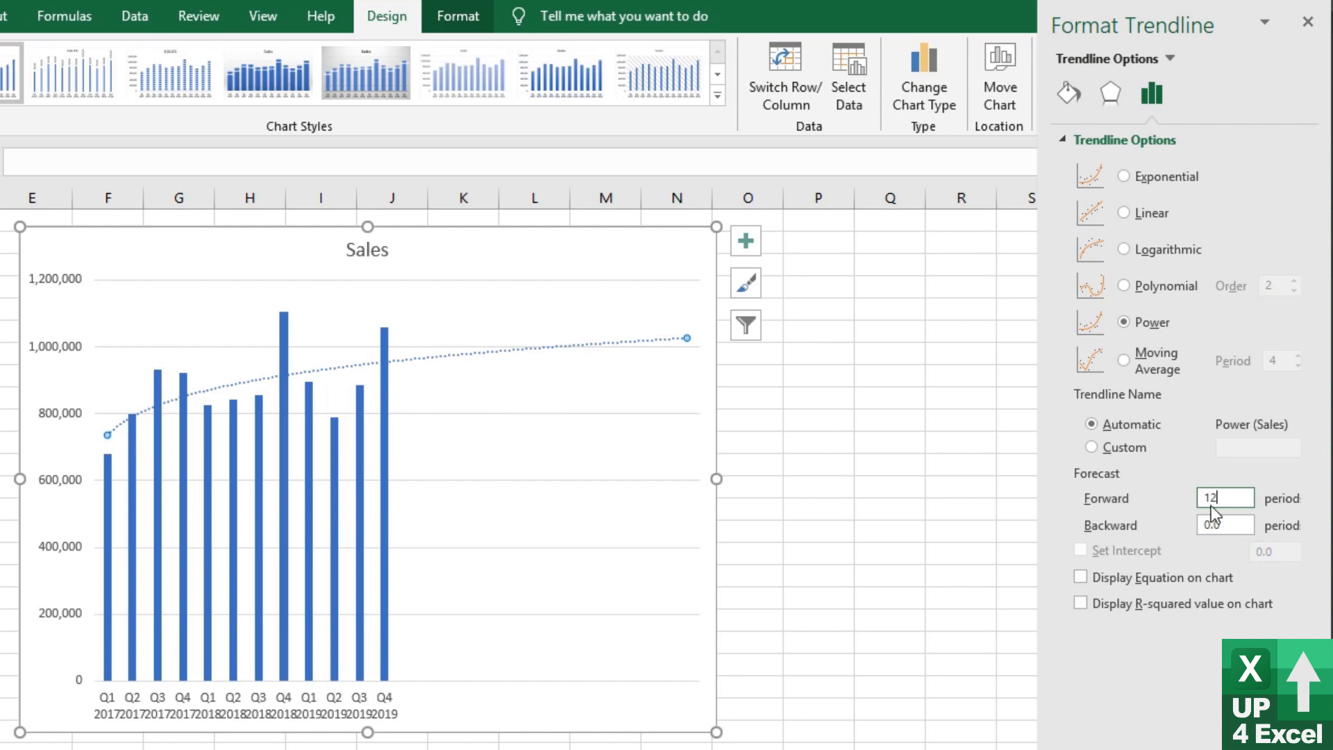
left_click(1123, 250)
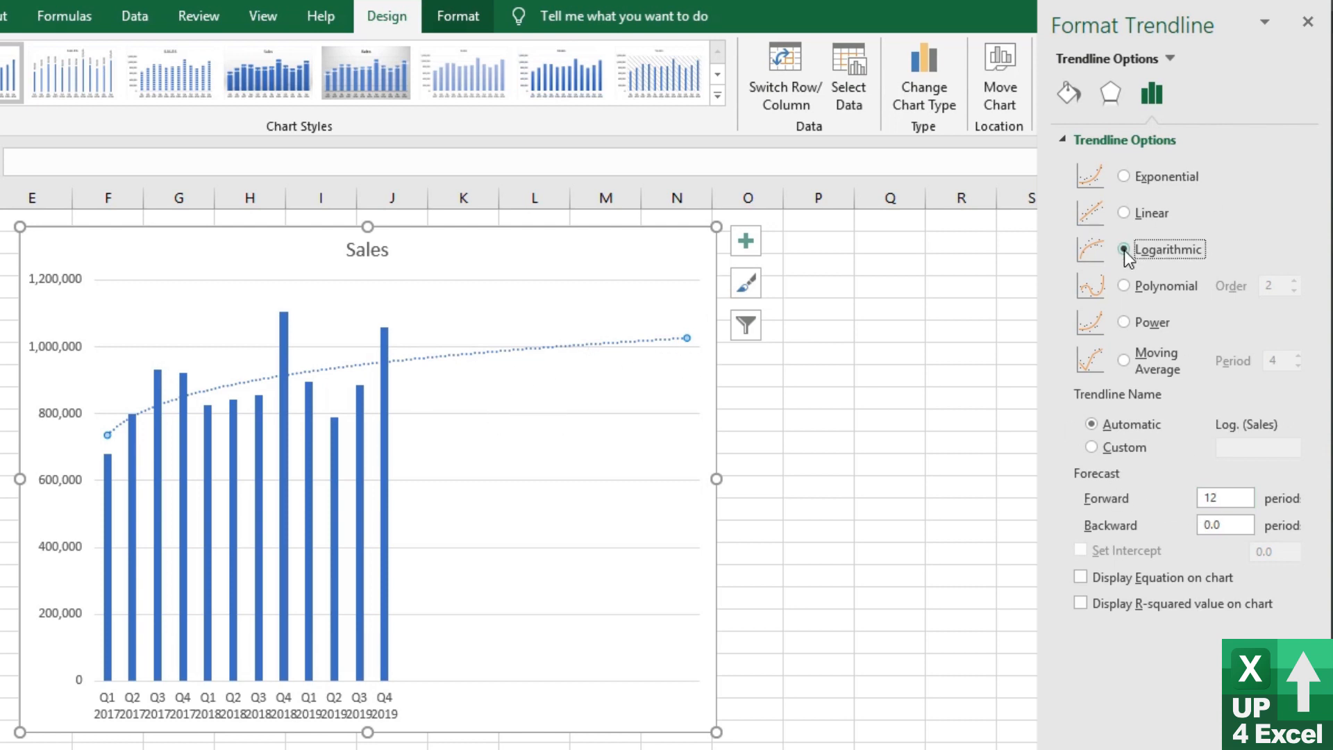
Set the trendline to Power with a 4-period forward forecast and display its R-squared value on the chart.
left_click(1132, 320)
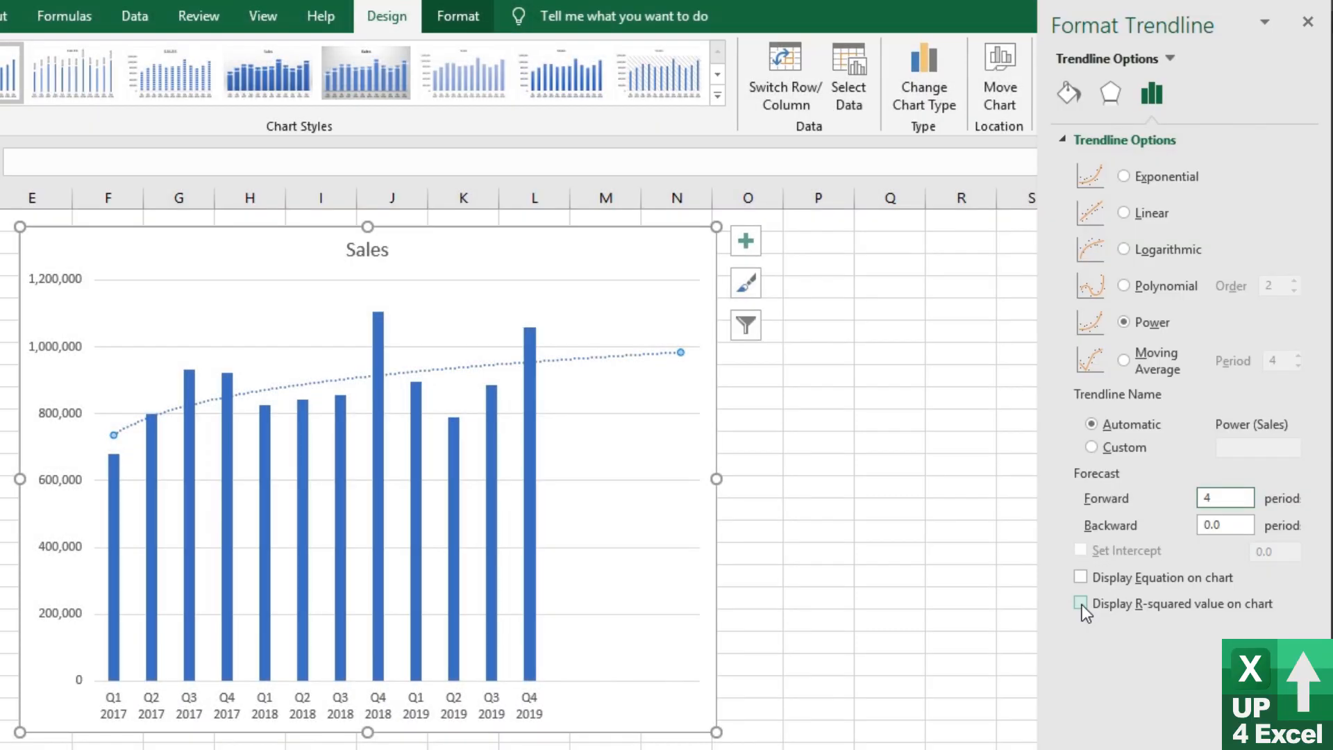
left_click(1081, 604)
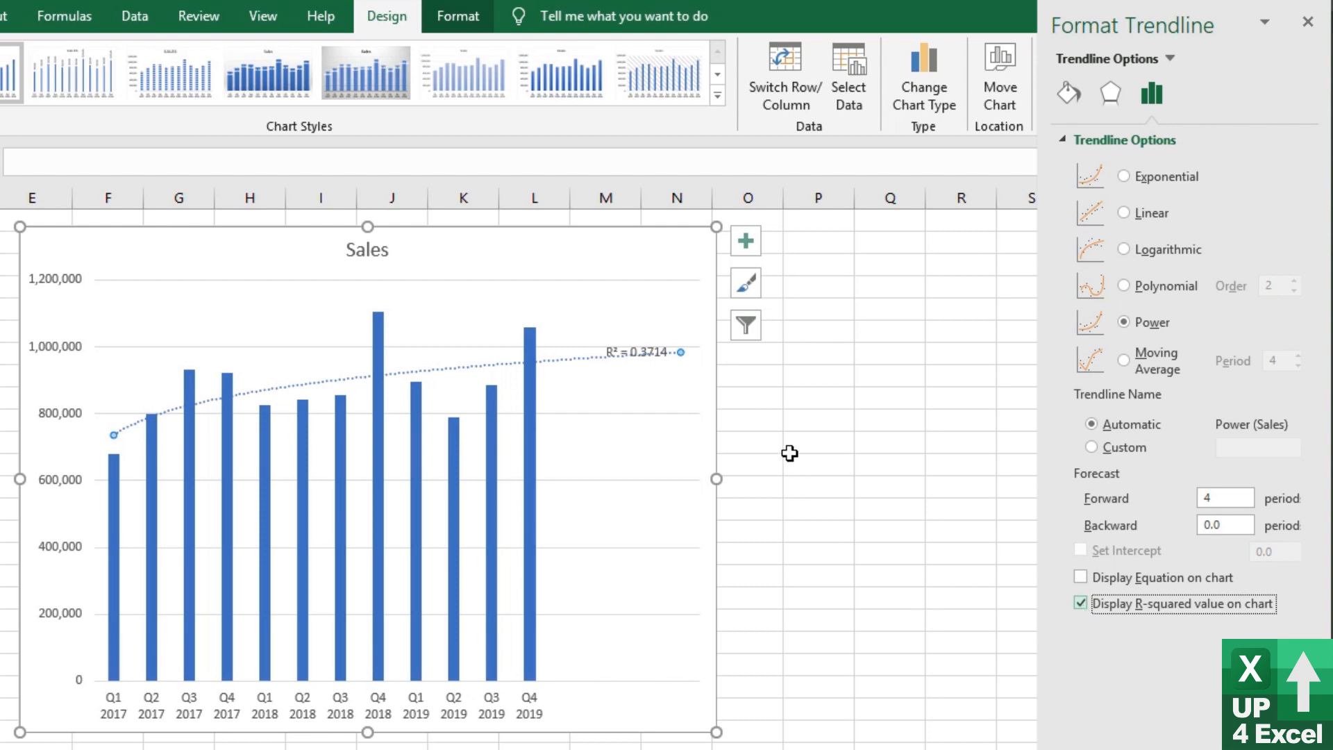
Move the R-squared label to the chart's upper-right corner, level with the title, and enlarge its font to 11.
left_click(628, 352)
left_click_drag(628, 352, 628, 250)
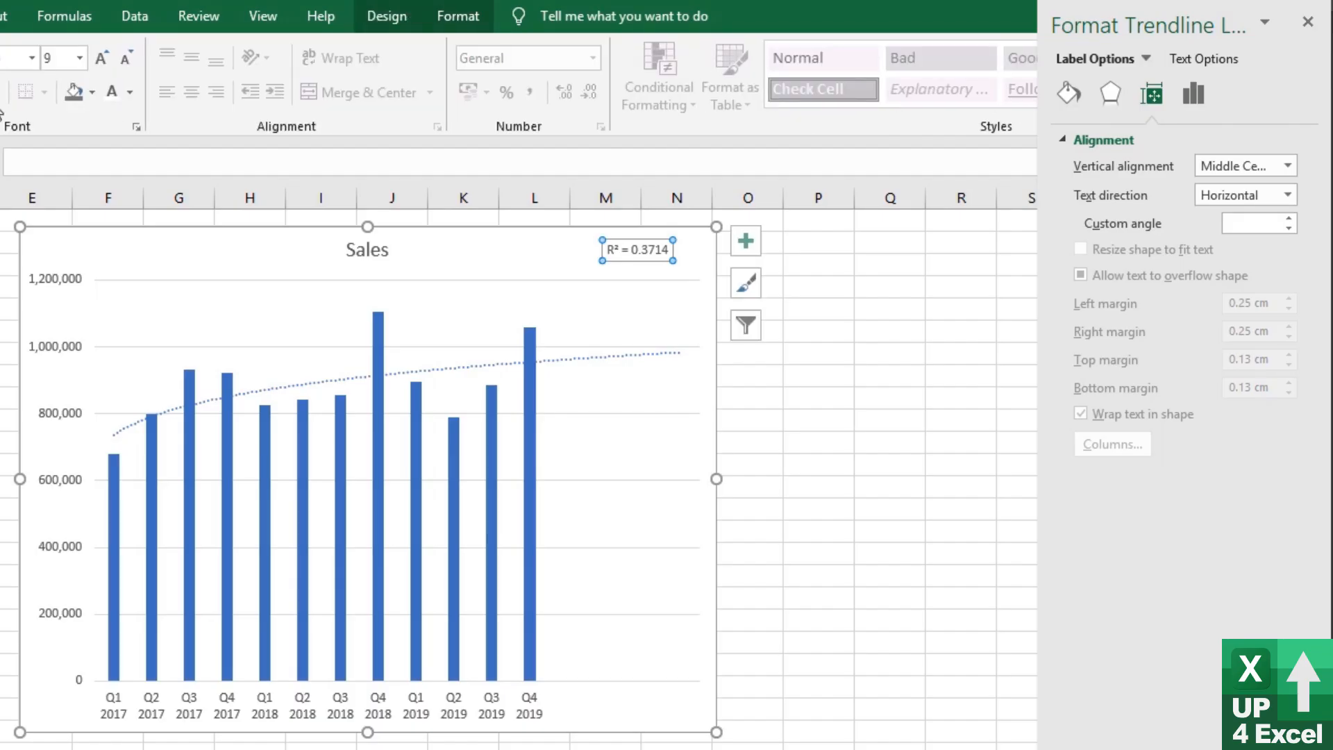
left_click(102, 61)
left_click(103, 61)
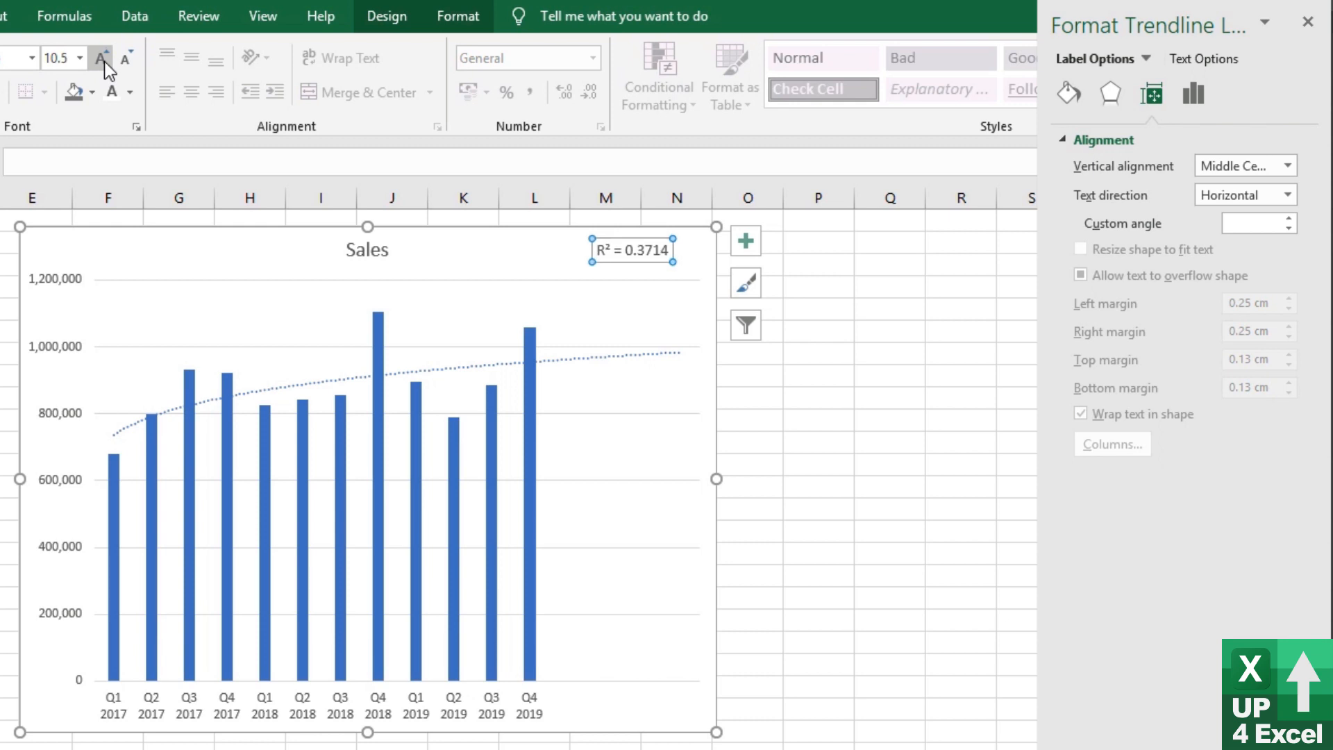
left_click(103, 61)
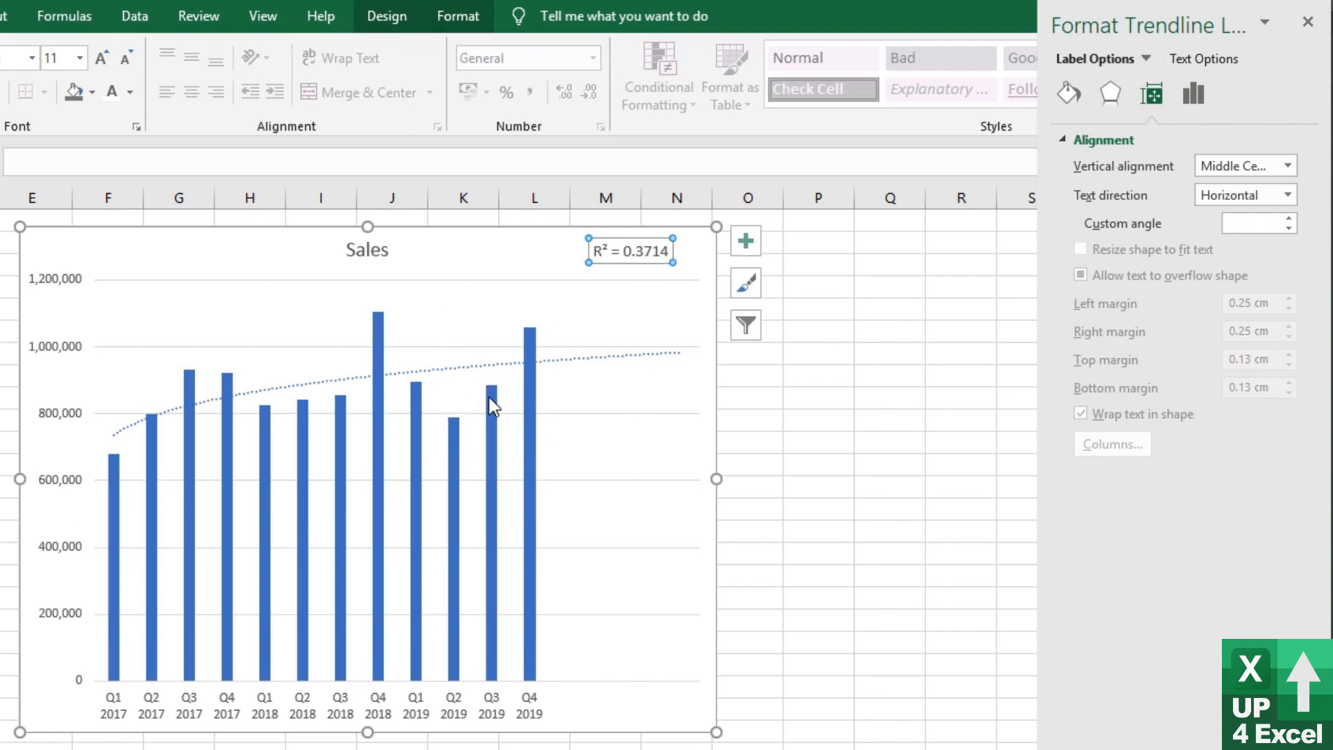
Compare R-squared values by trying the Linear, Exponential, Logarithmic, order 2 Polynomial, Power and 4-period Moving Average trendline types.
left_click(1071, 97)
left_click(1191, 98)
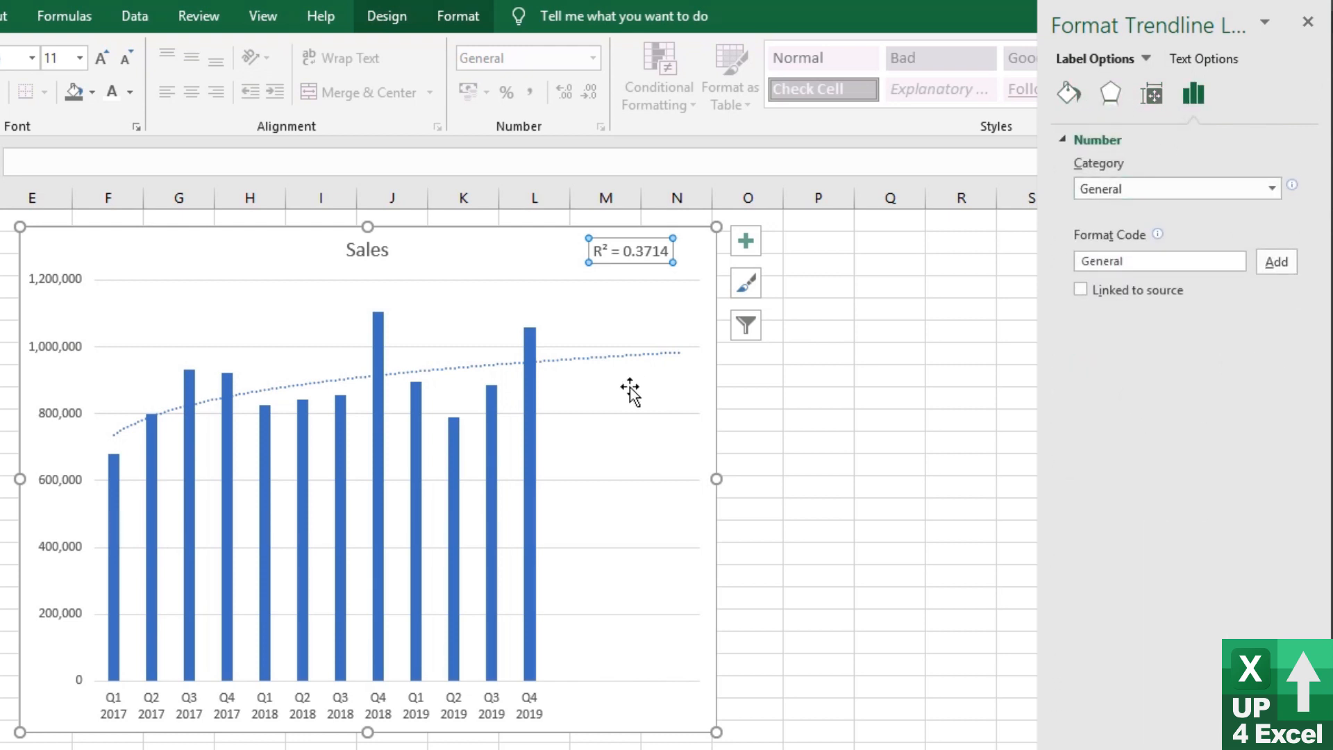
left_click(646, 355)
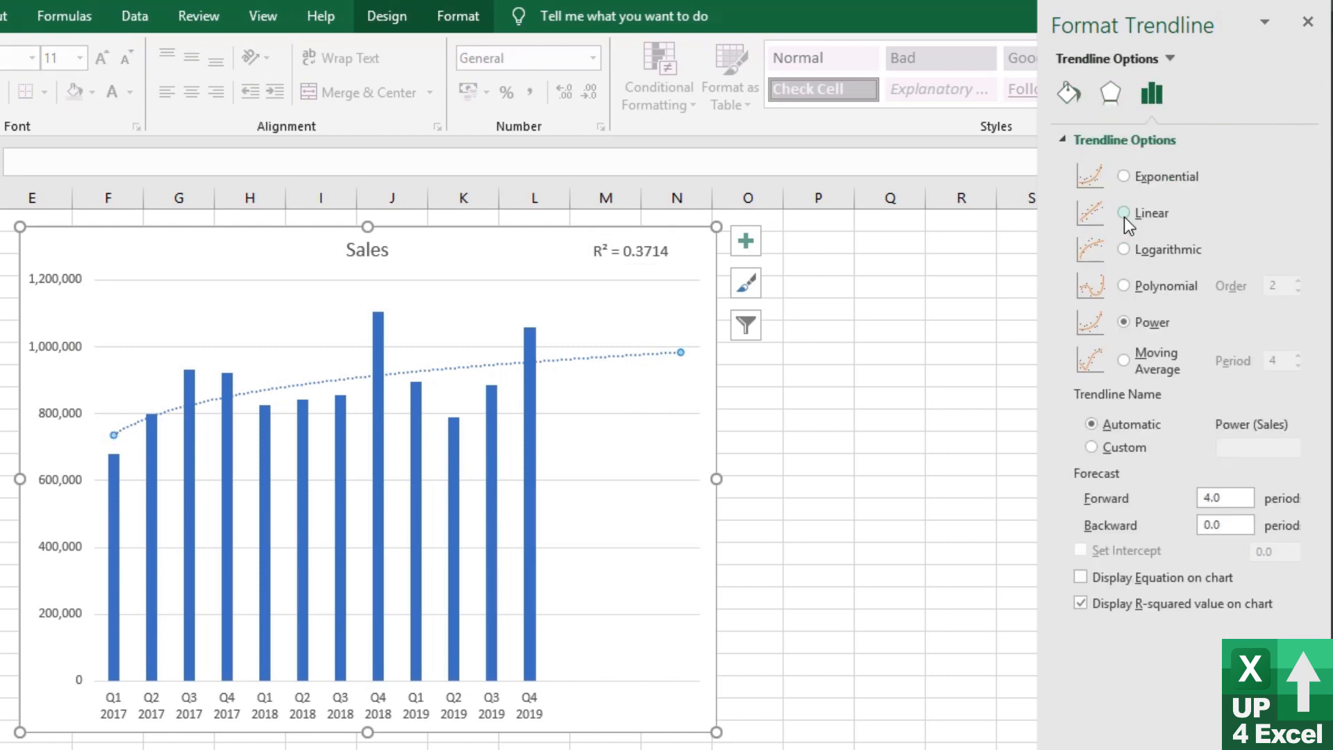
left_click(1124, 213)
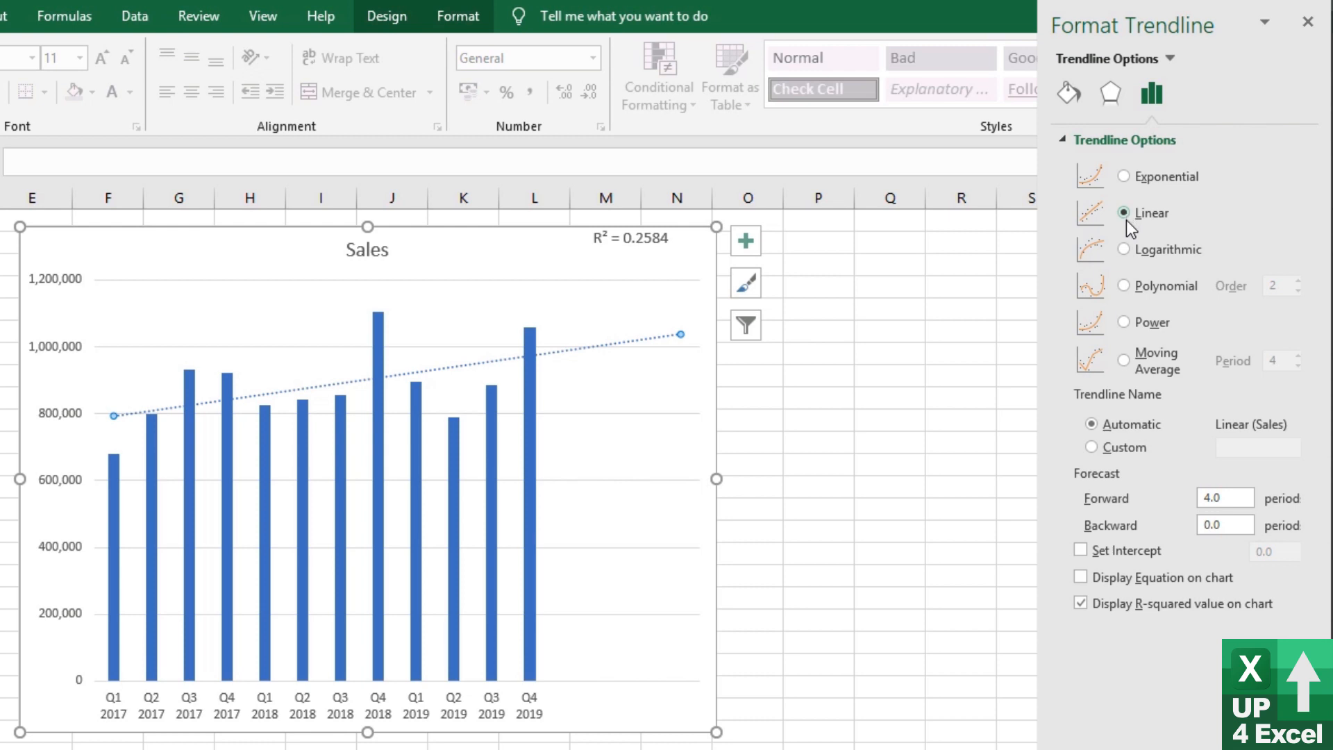
left_click(1124, 176)
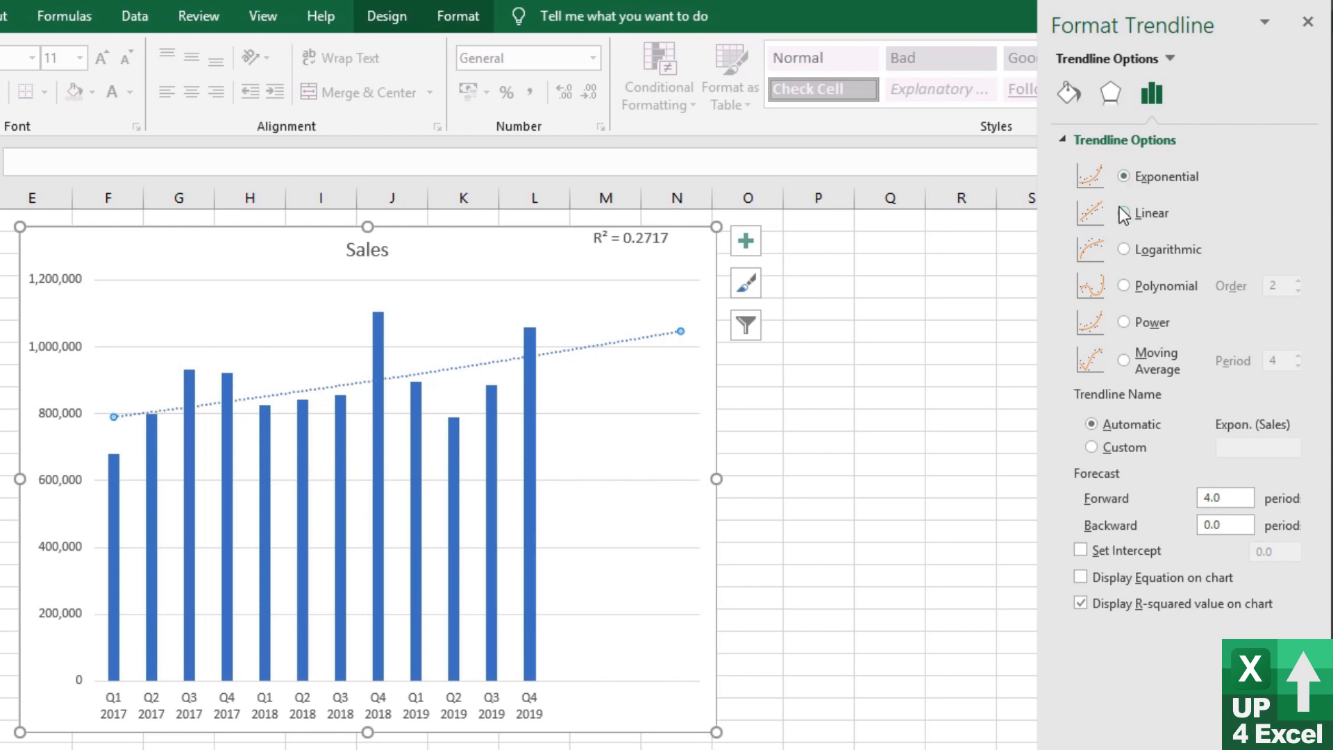
left_click(1125, 248)
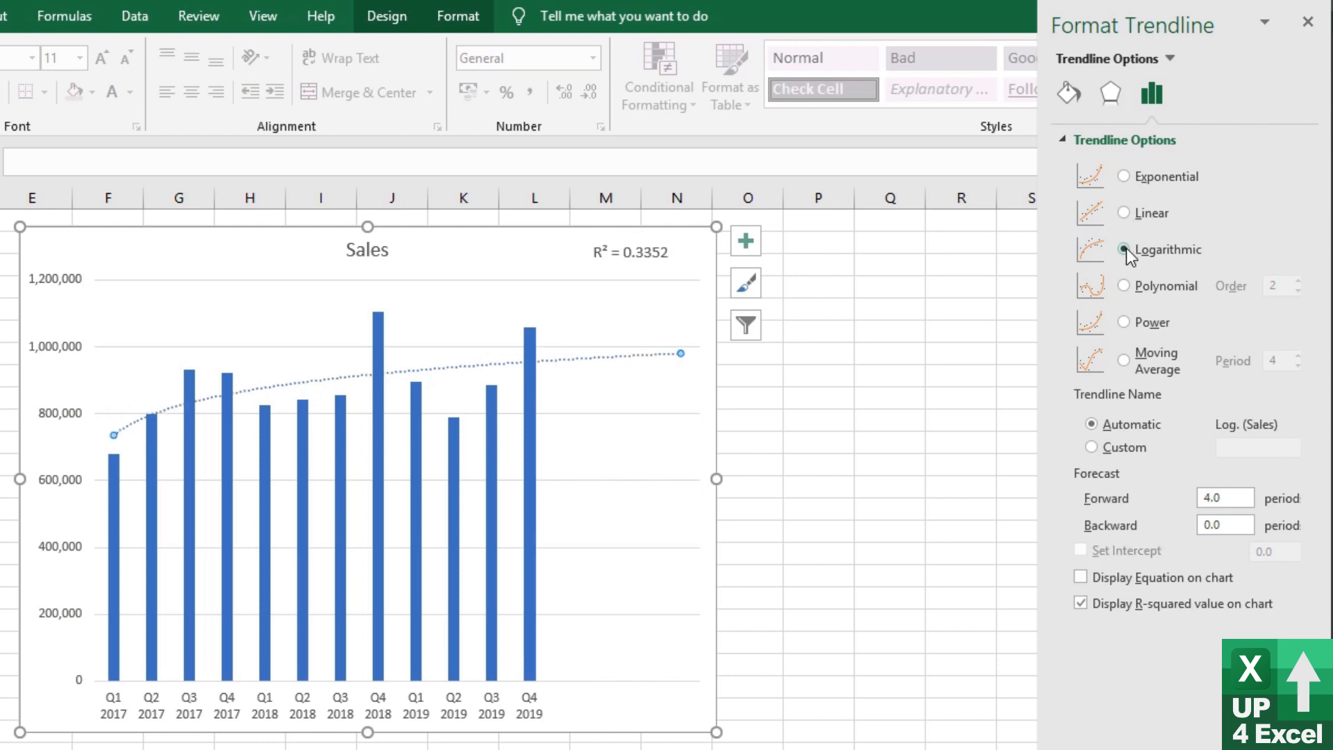
left_click(1123, 287)
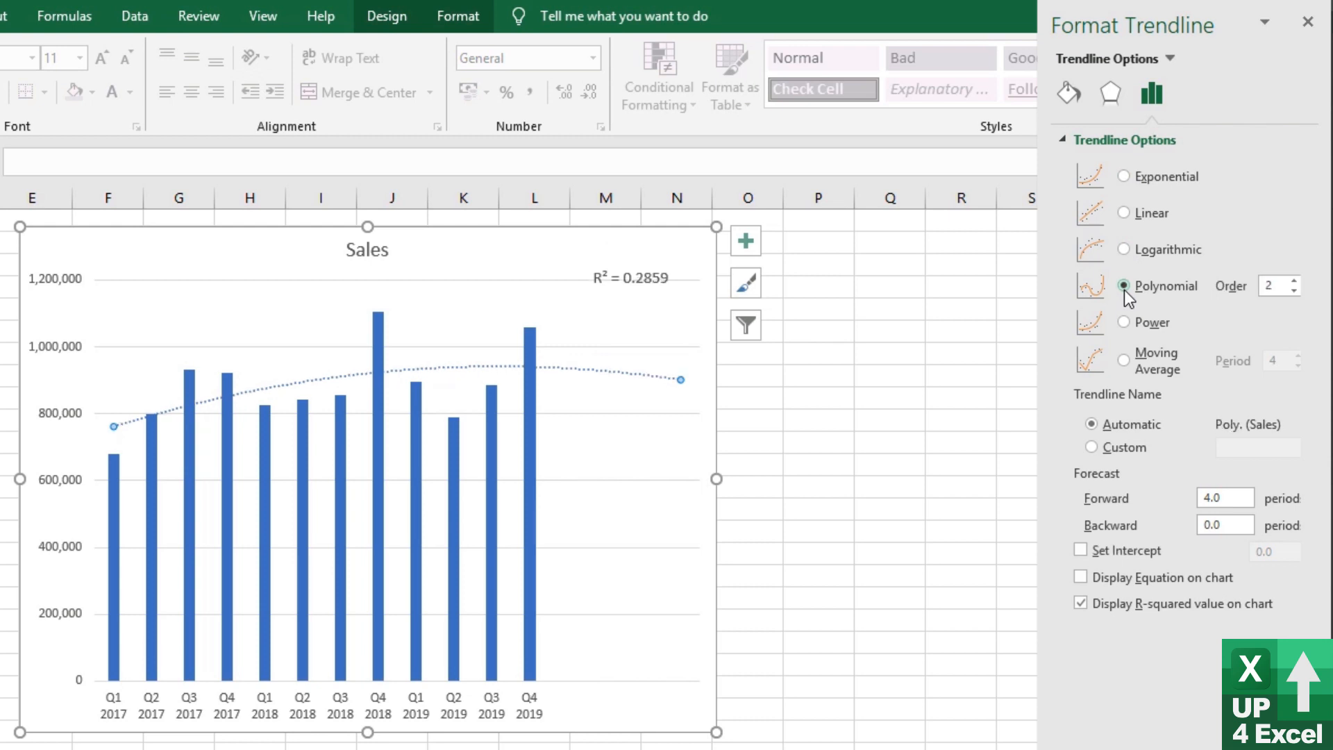
left_click(1124, 322)
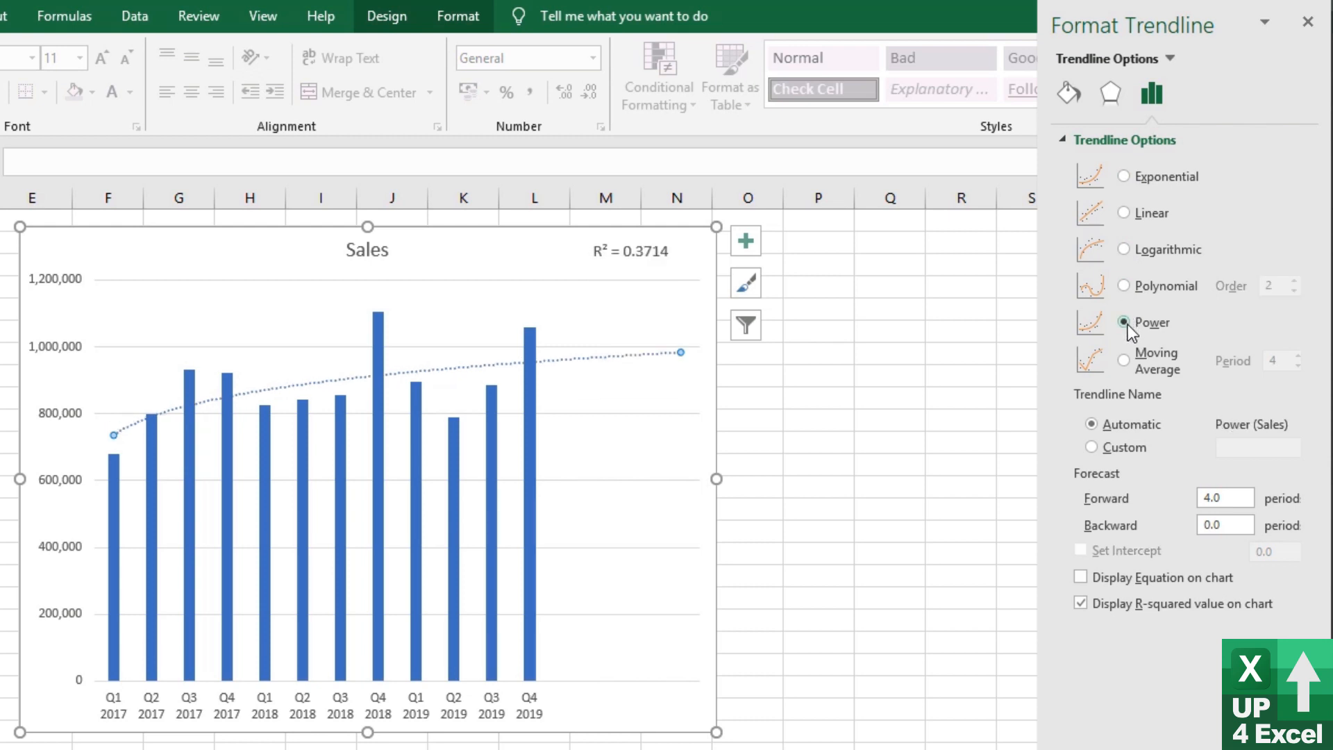
left_click(1125, 360)
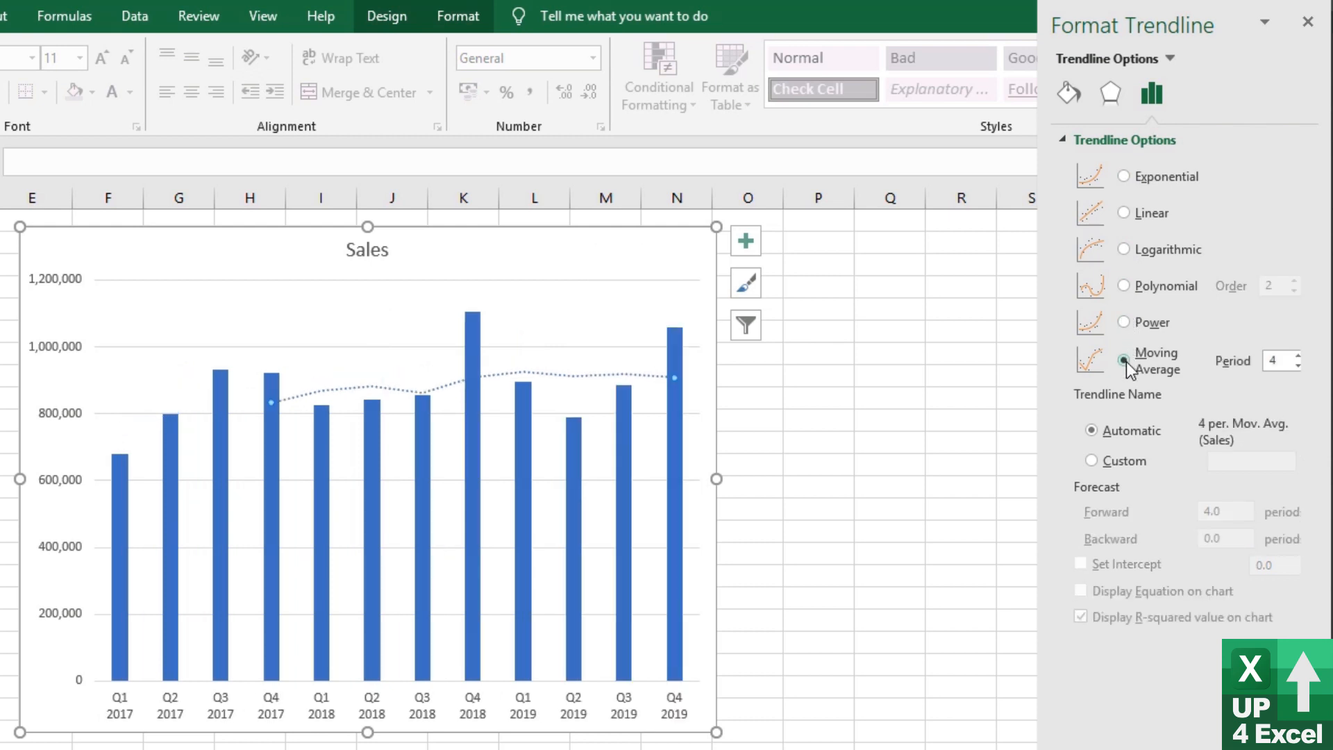
Set the trendline to Power with its equation displayed, and place the equation label below the chart title at font size 16.
left_click(1131, 323)
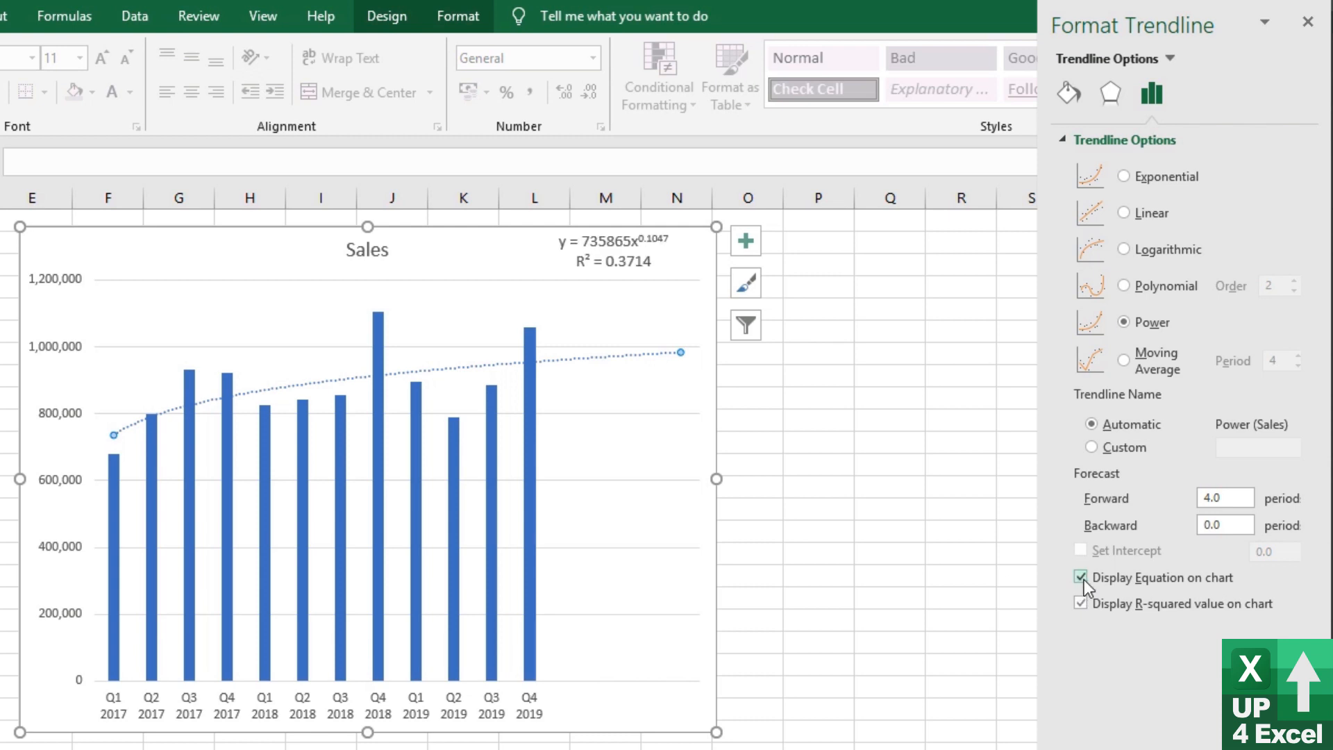
left_click_drag(629, 261, 490, 312)
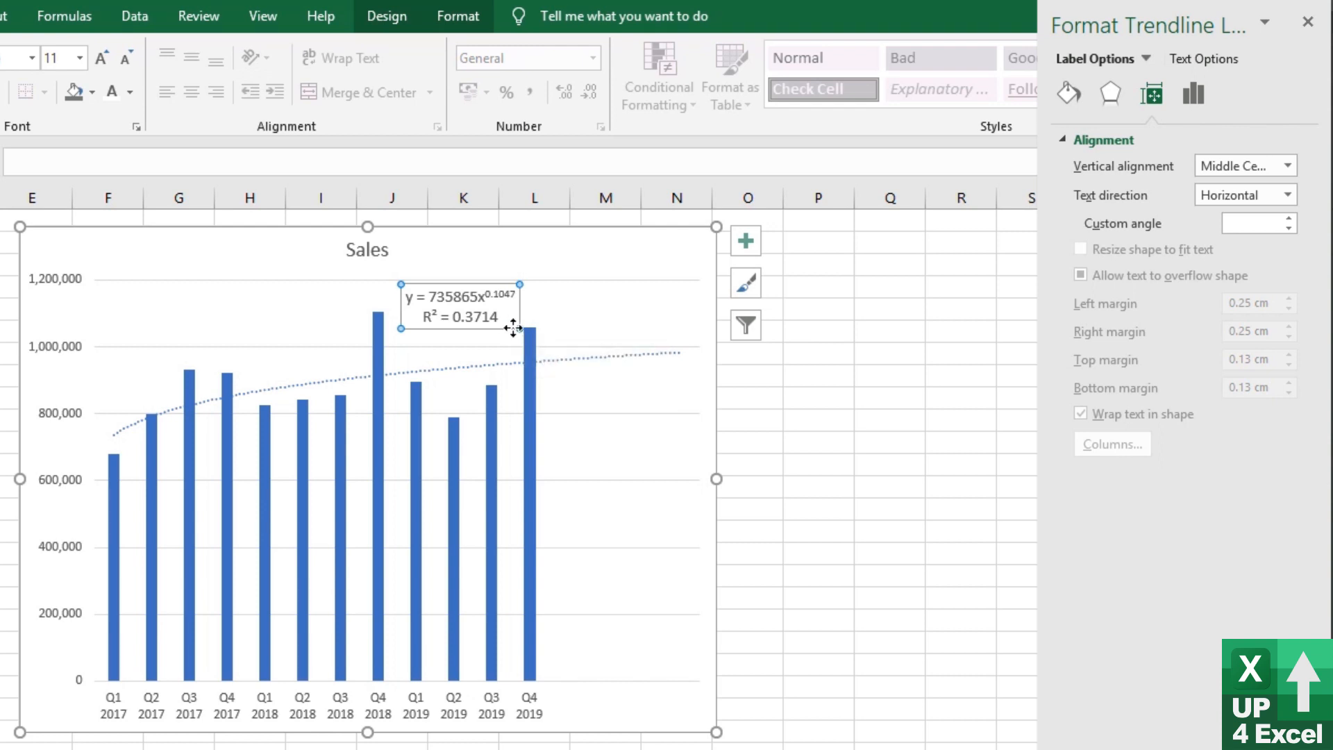
left_click(106, 57)
left_click(107, 55)
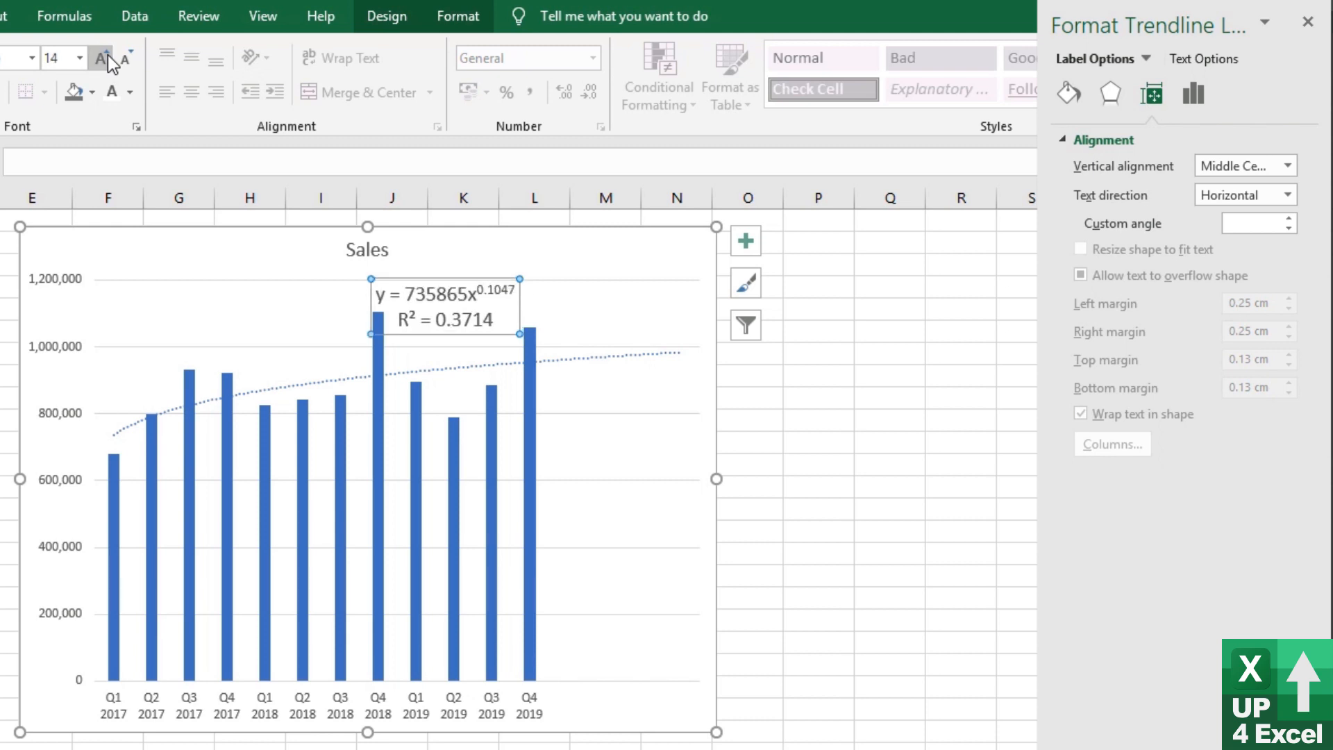
left_click(107, 56)
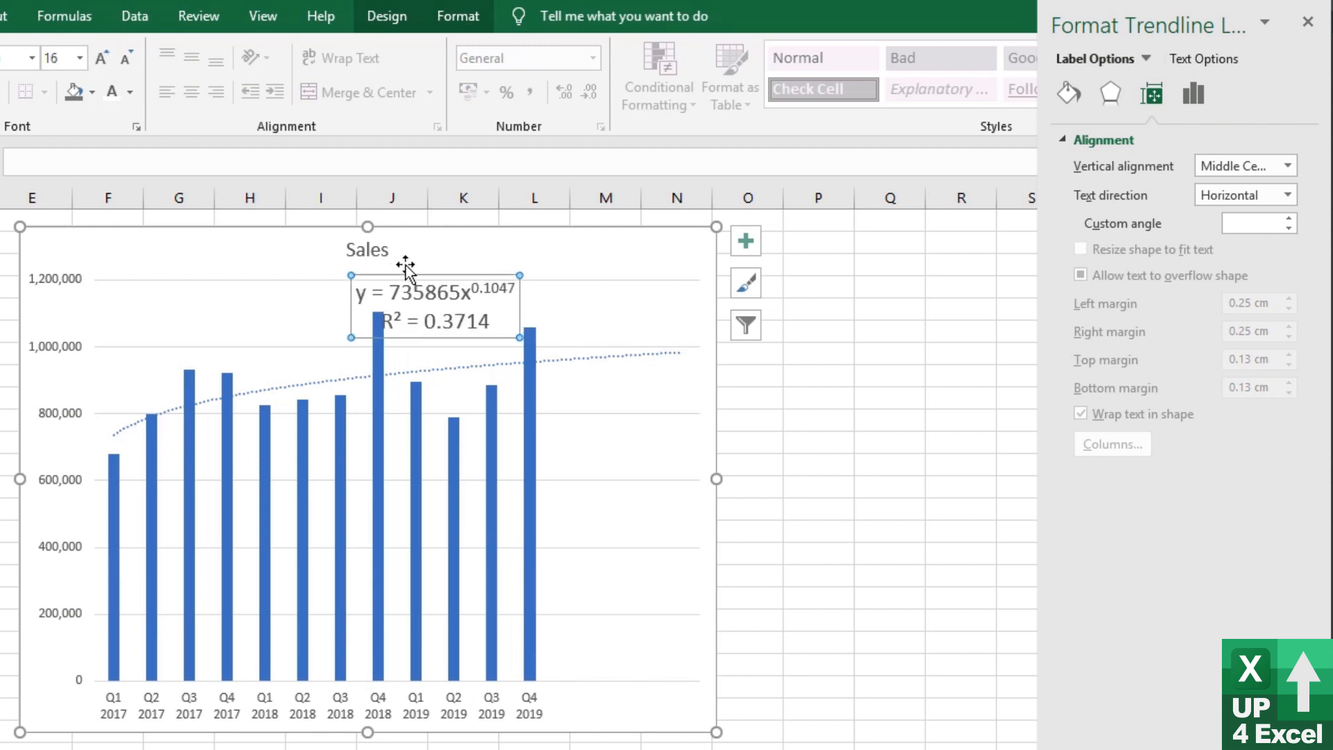
Format the trendline equation label as Number with the 1000 separator and 10 decimal places.
left_click(438, 293)
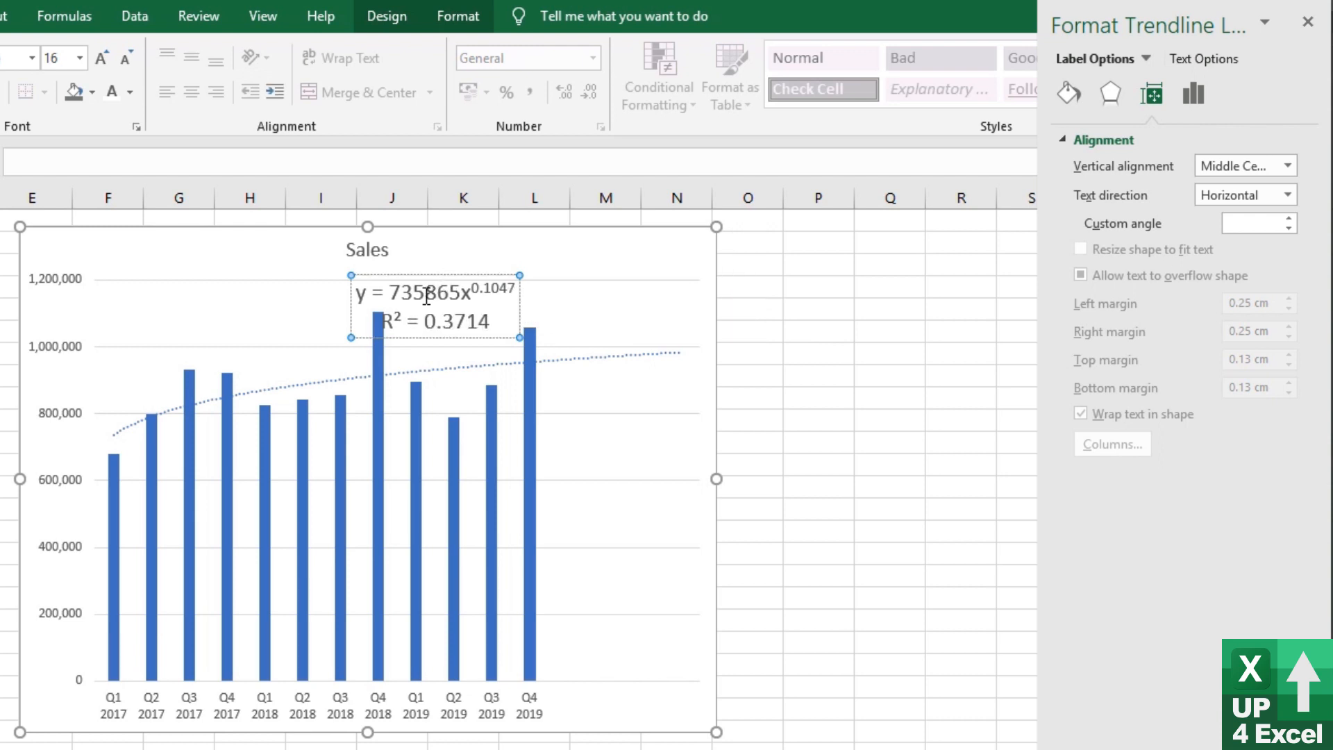
left_click(461, 293)
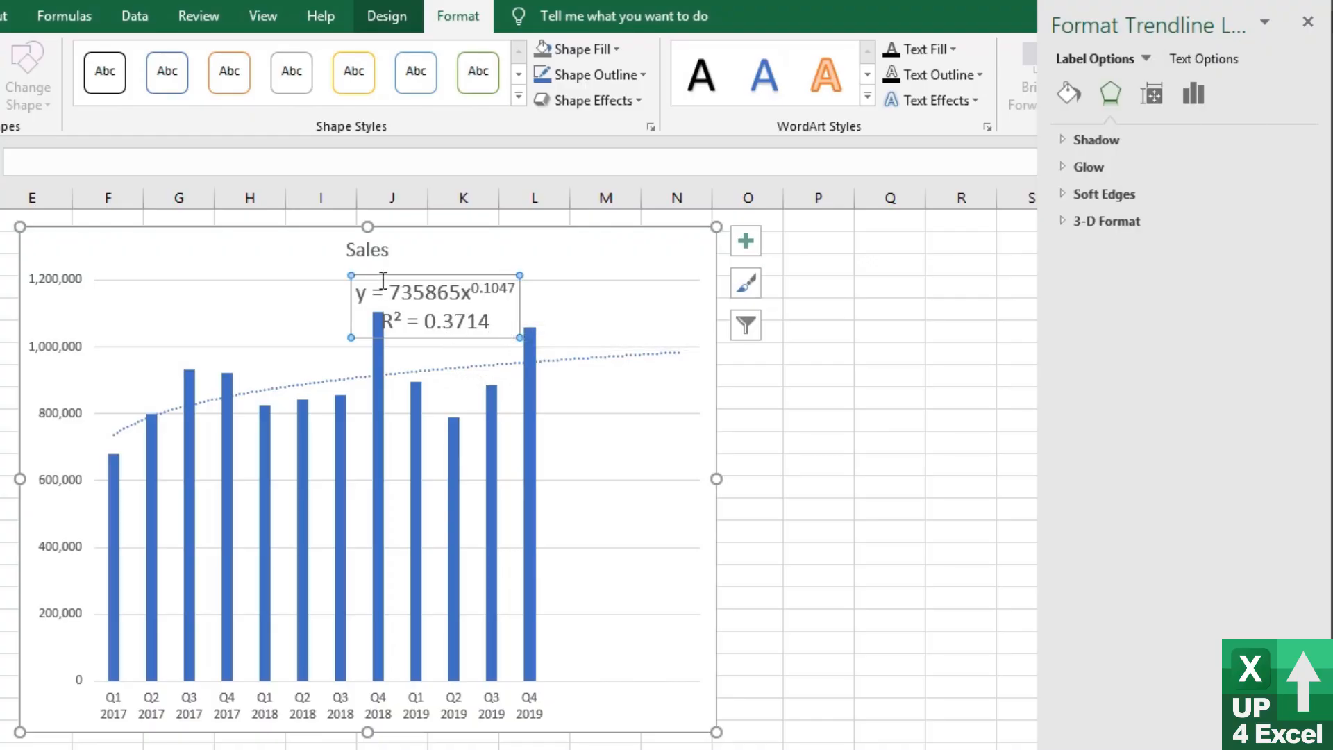
left_click(1192, 101)
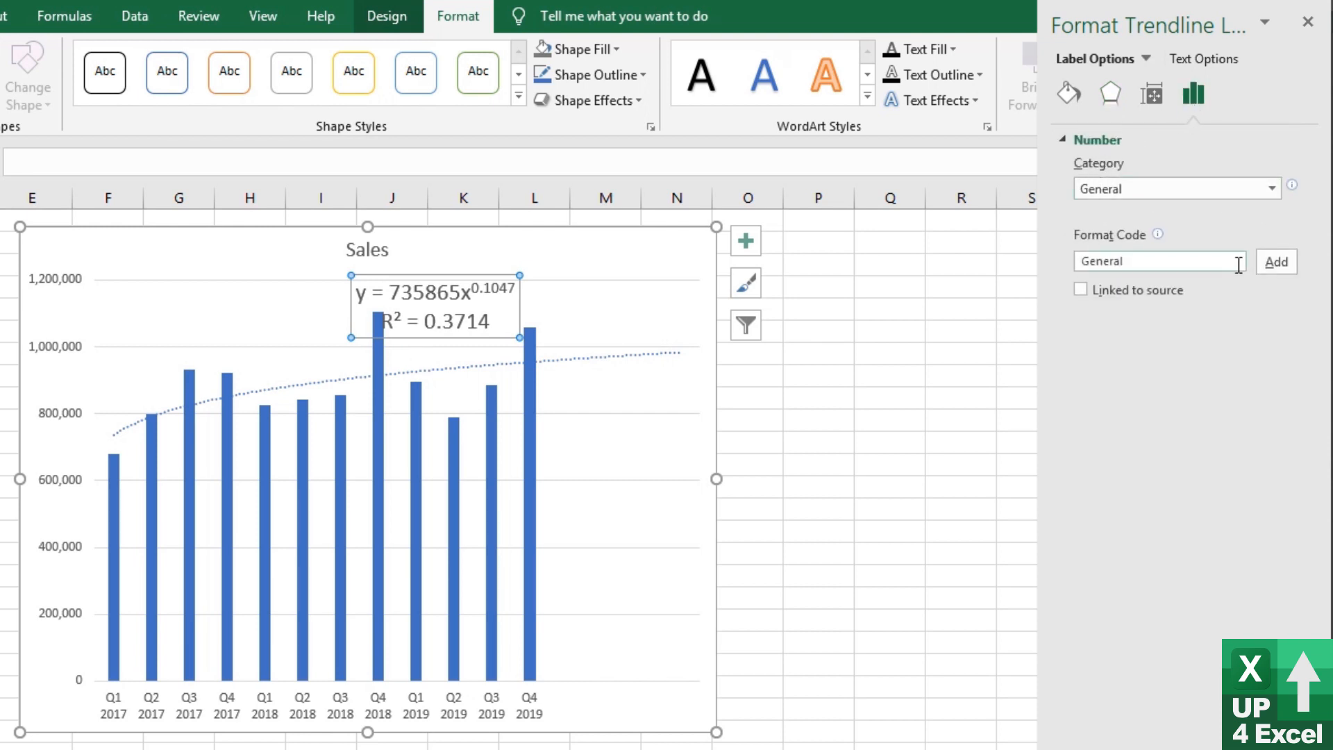
left_click(1272, 185)
left_click(1176, 233)
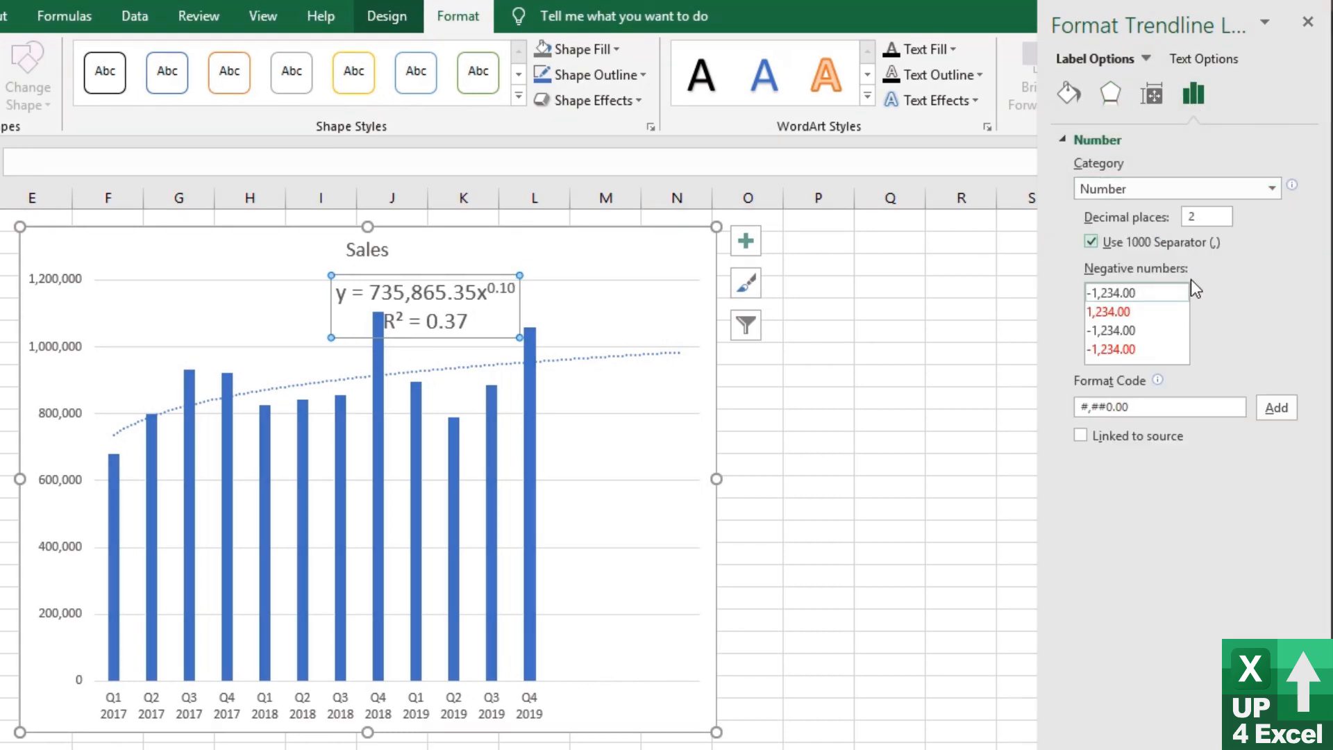
left_click(1213, 217)
mouse_move(1314, 264)
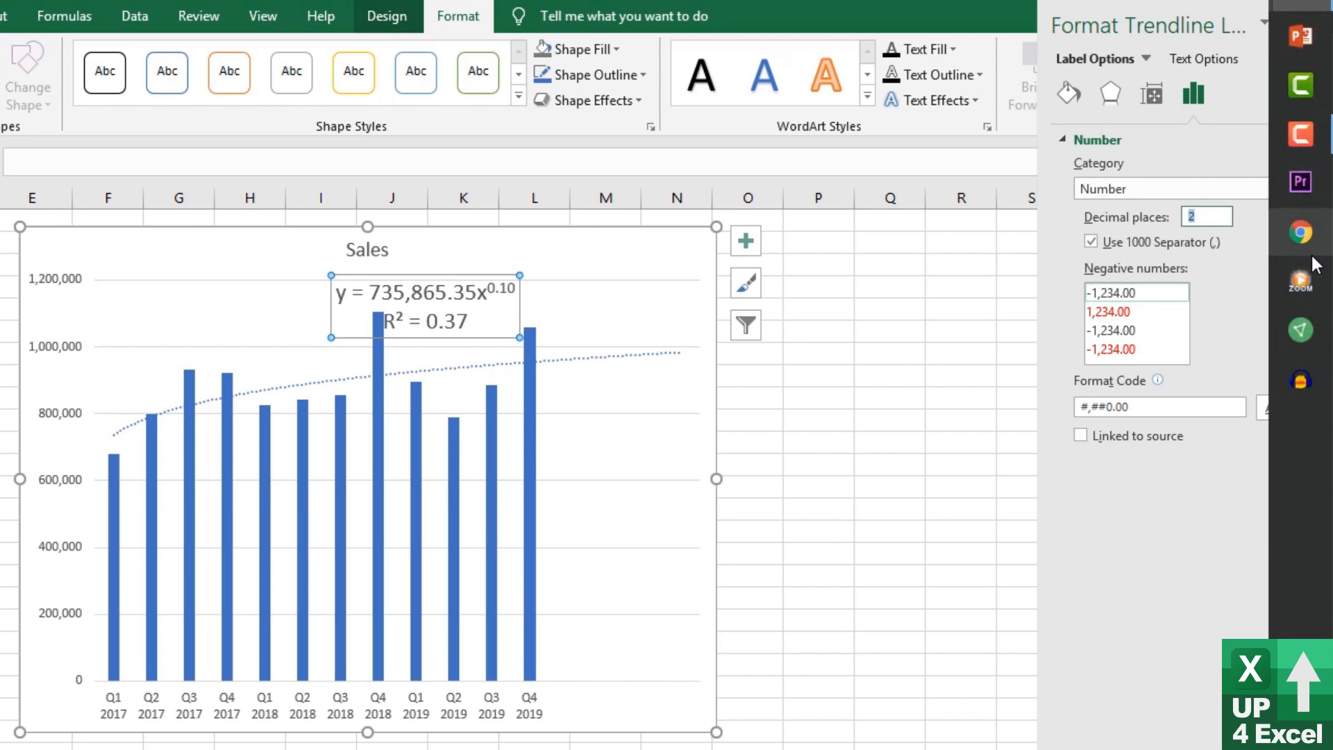
type("10")
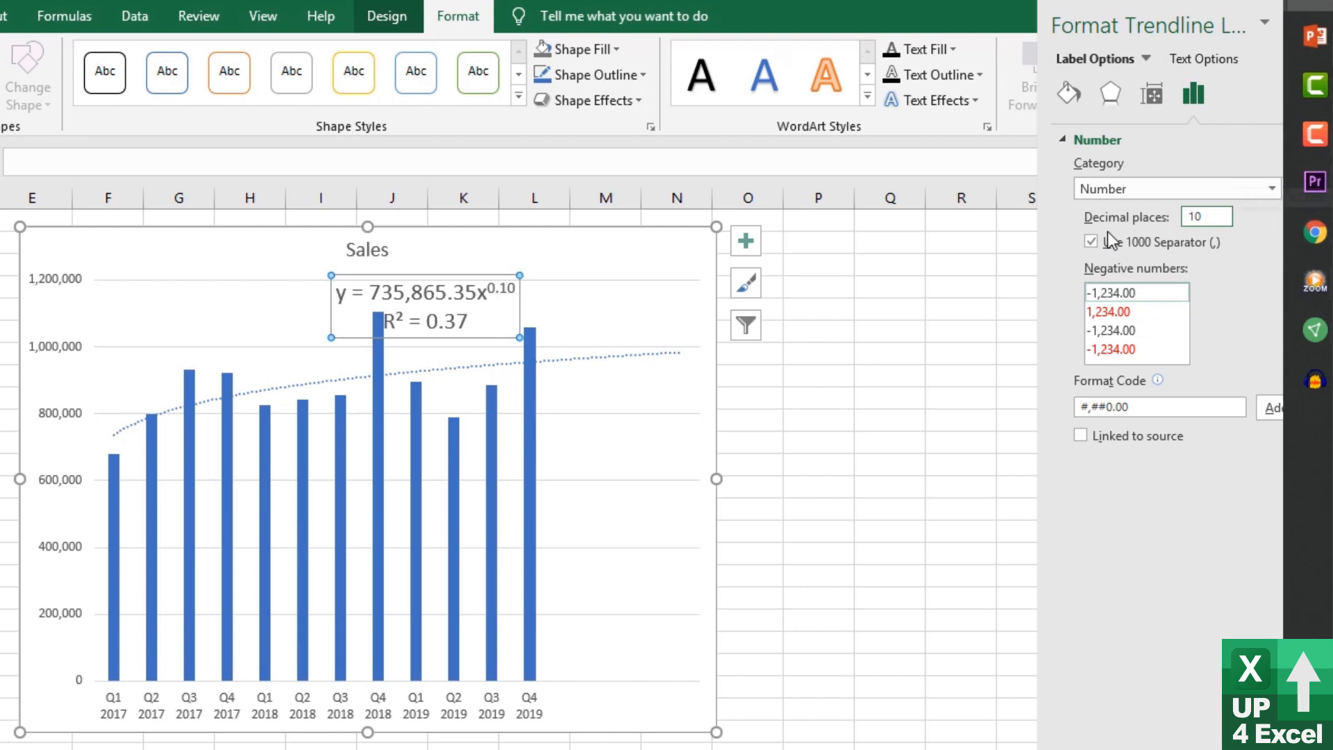
key("Return")
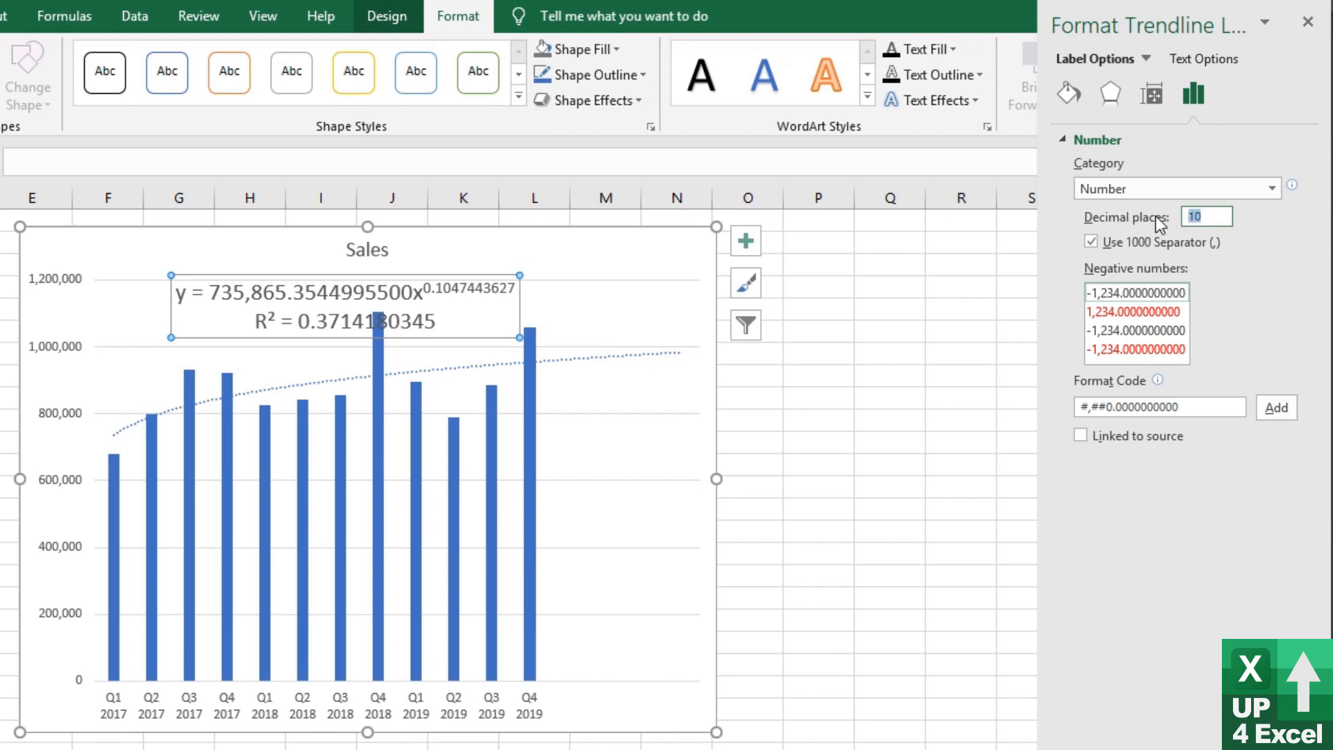
Set the equation label to 15 decimal places and move it up over the chart title.
type("15")
key("Return")
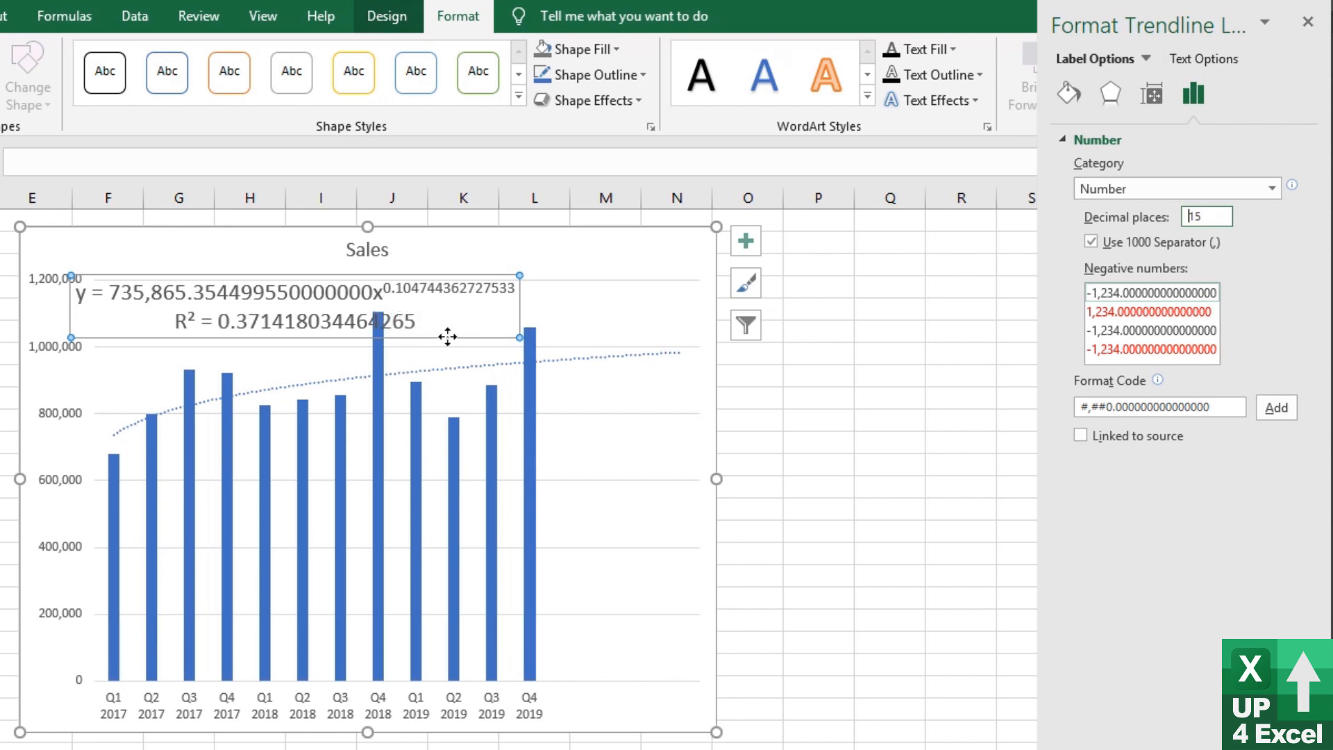
left_click_drag(447, 336, 562, 300)
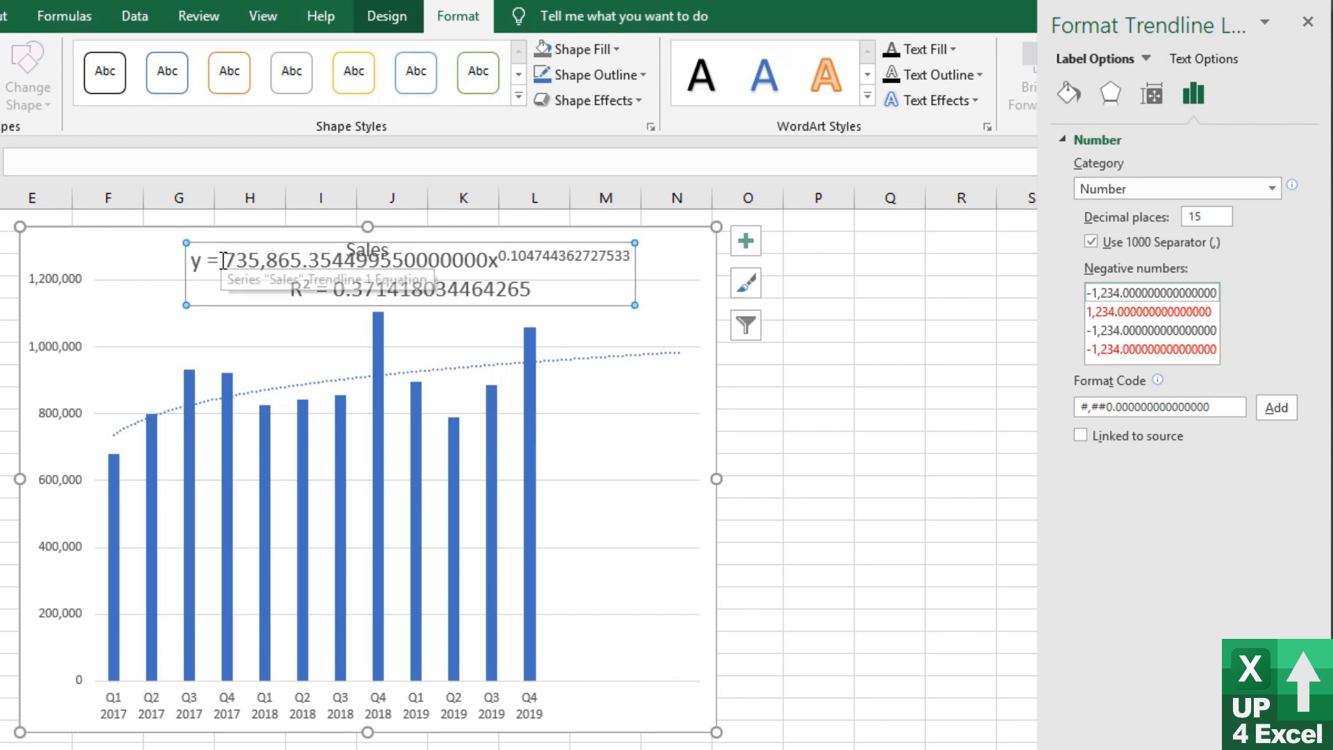
Copy the trendline equation from the chart label into cell D20, and move the chart right so it starts in column I.
left_click_drag(196, 260, 394, 259)
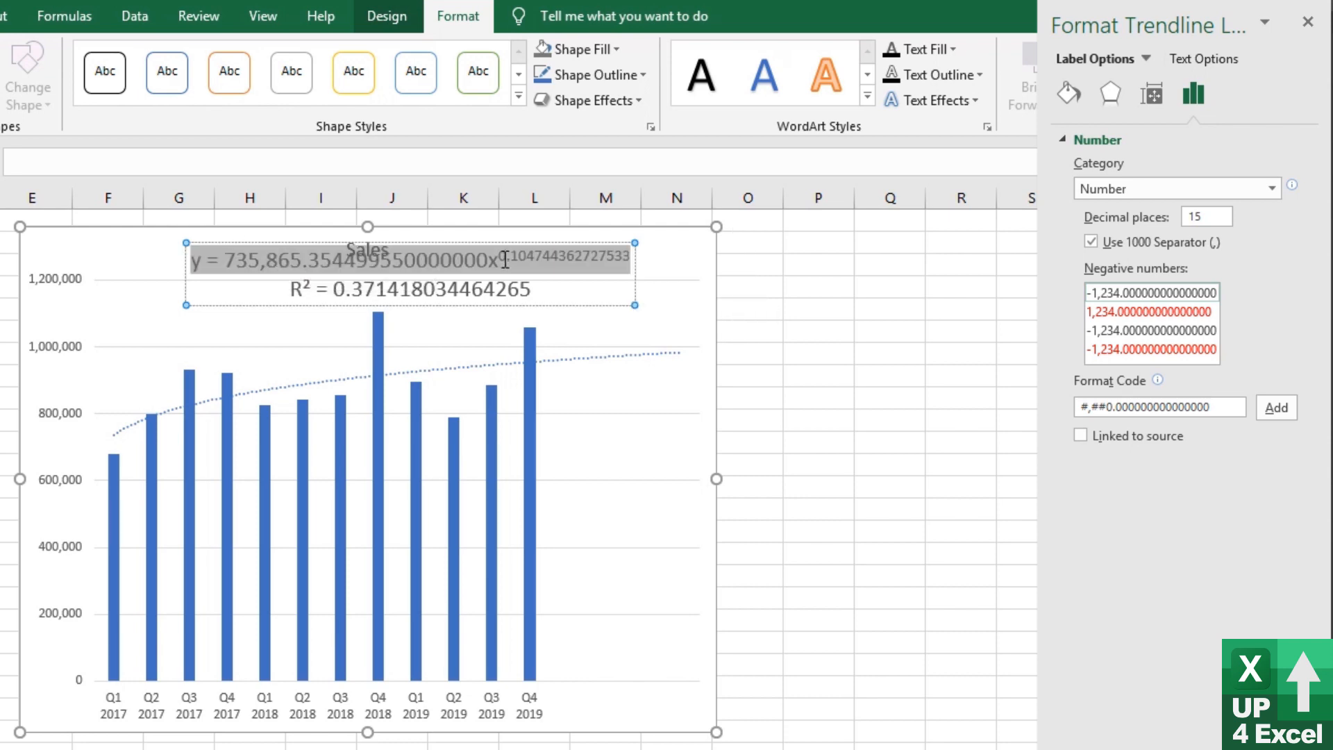
key("ctrl+c")
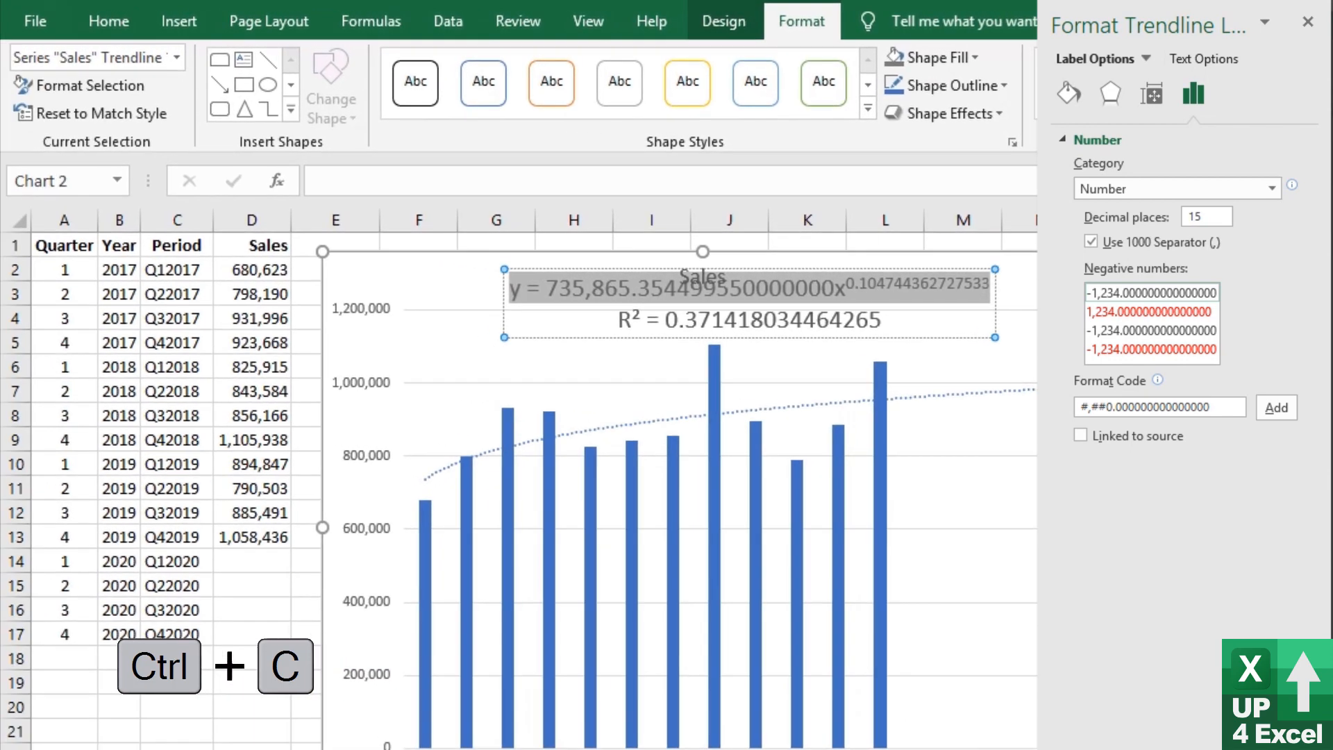
left_click(244, 705)
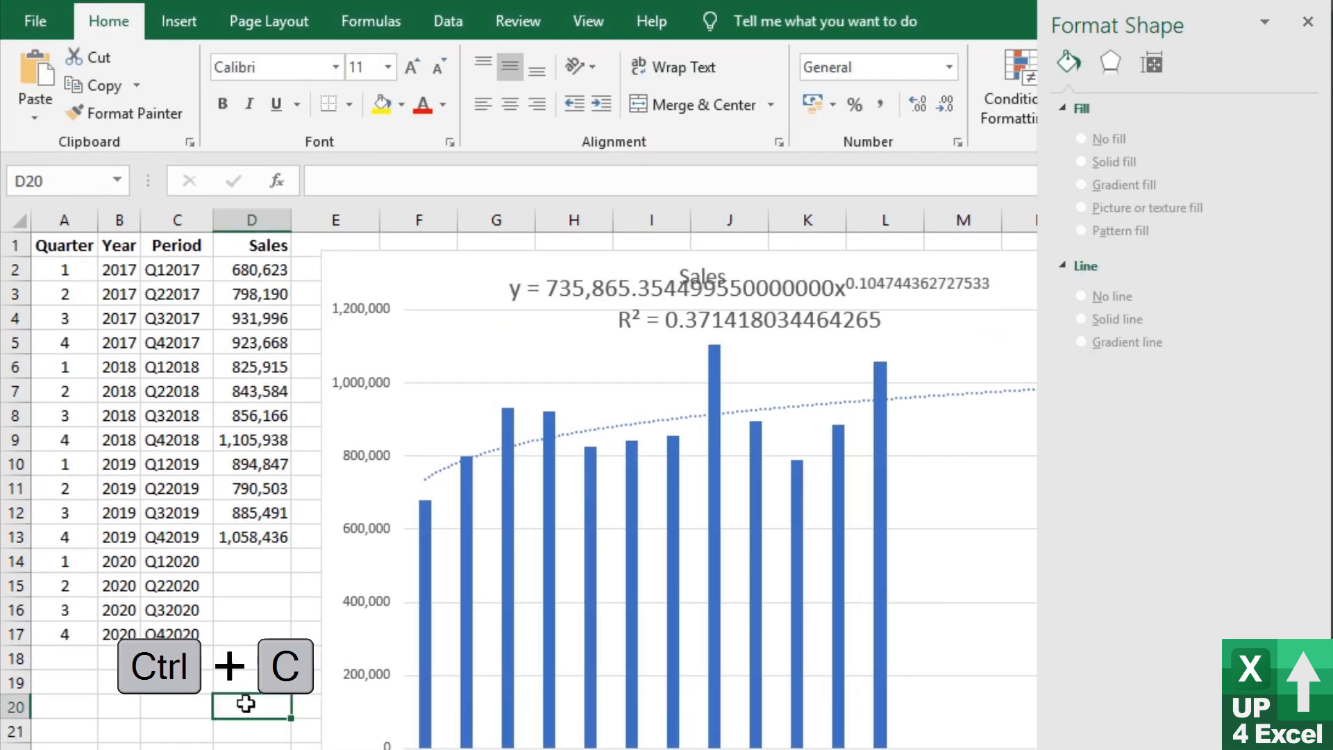
right_click(246, 704)
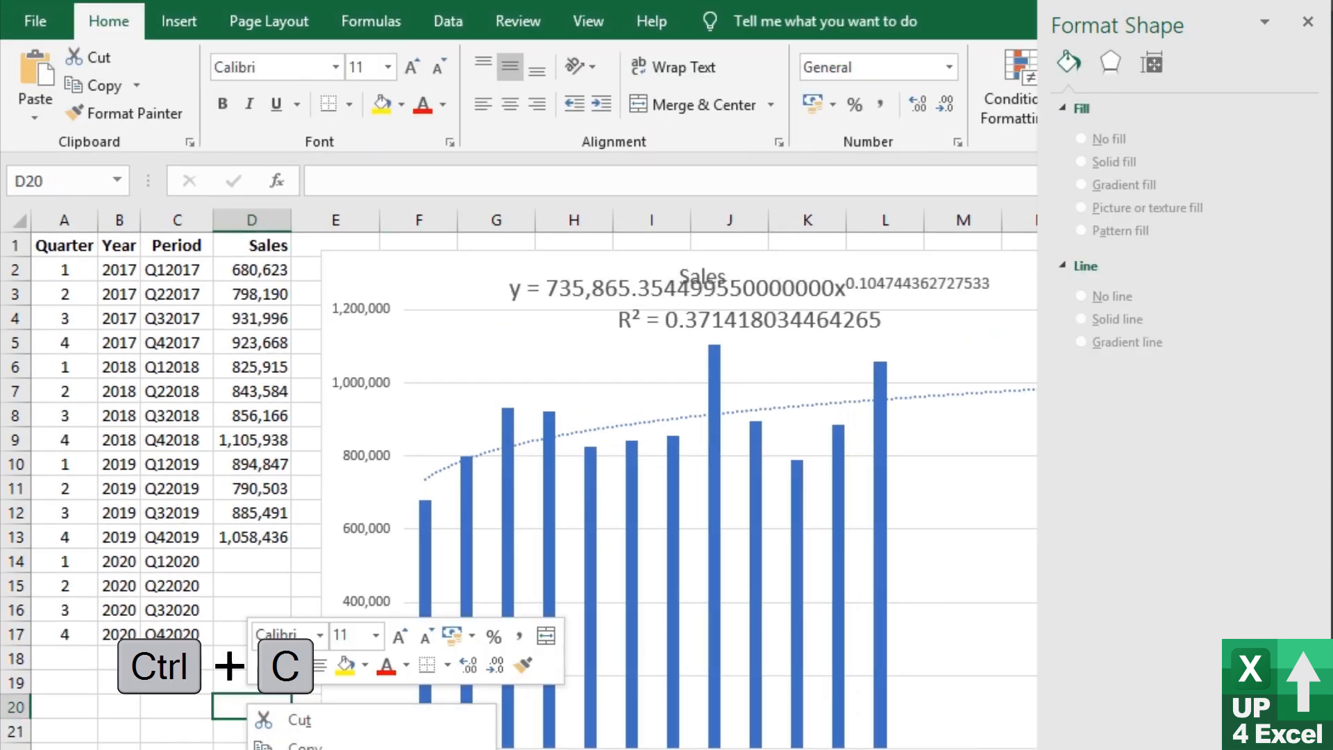
left_click(283, 749)
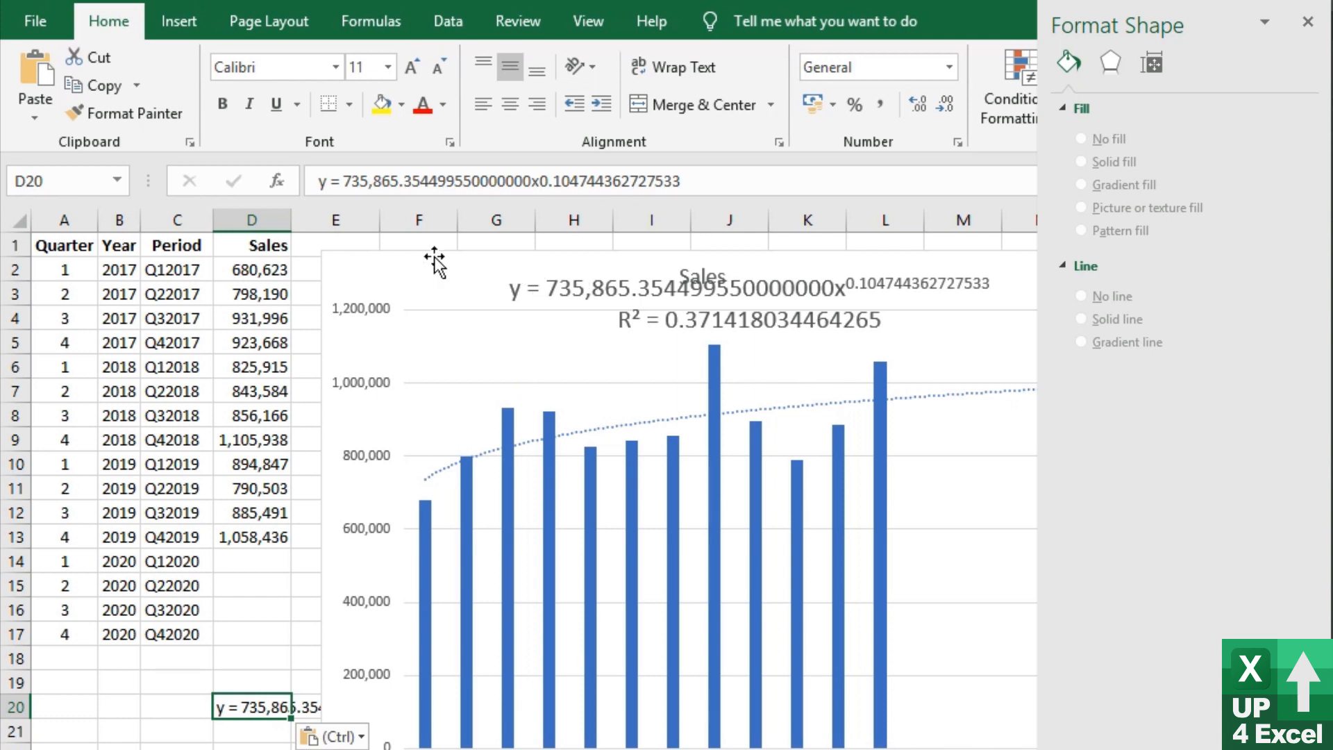
left_click_drag(447, 264, 776, 253)
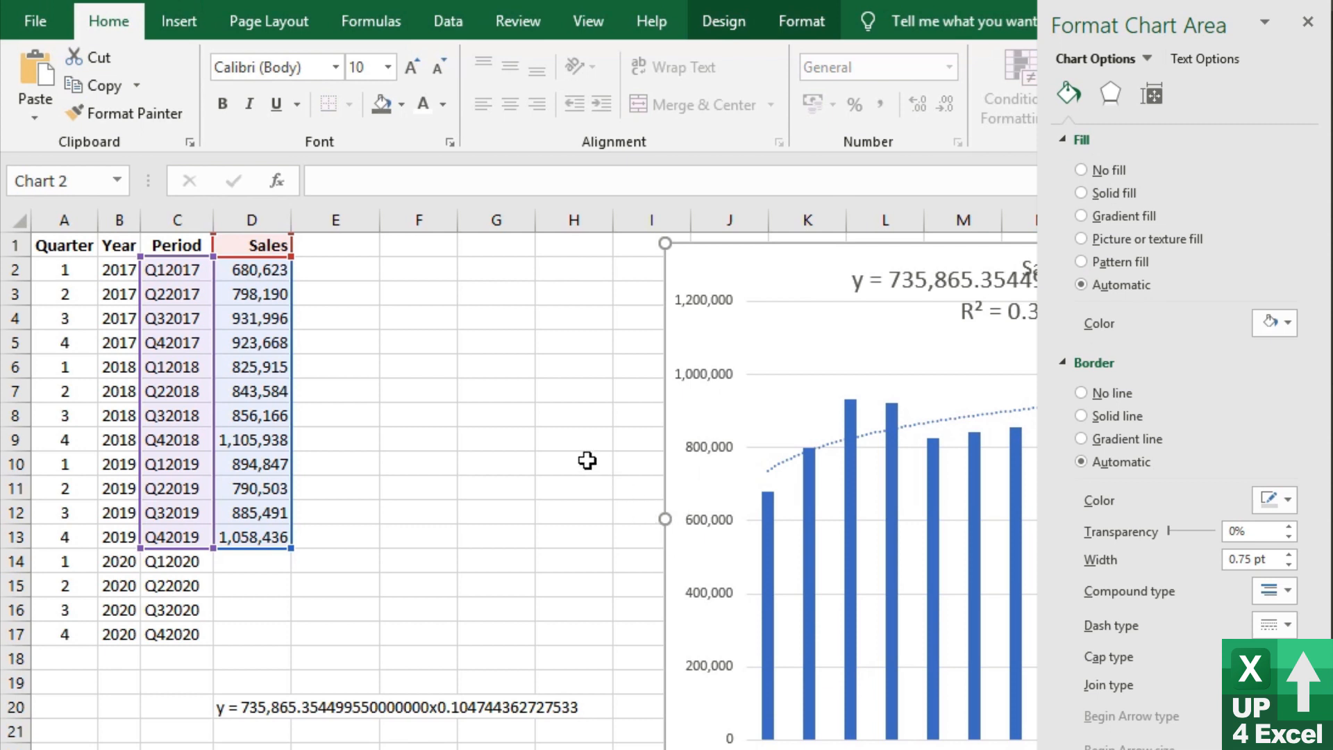
Add a bold "Forecast" header in cell E1 and right-align column E.
left_click(347, 247)
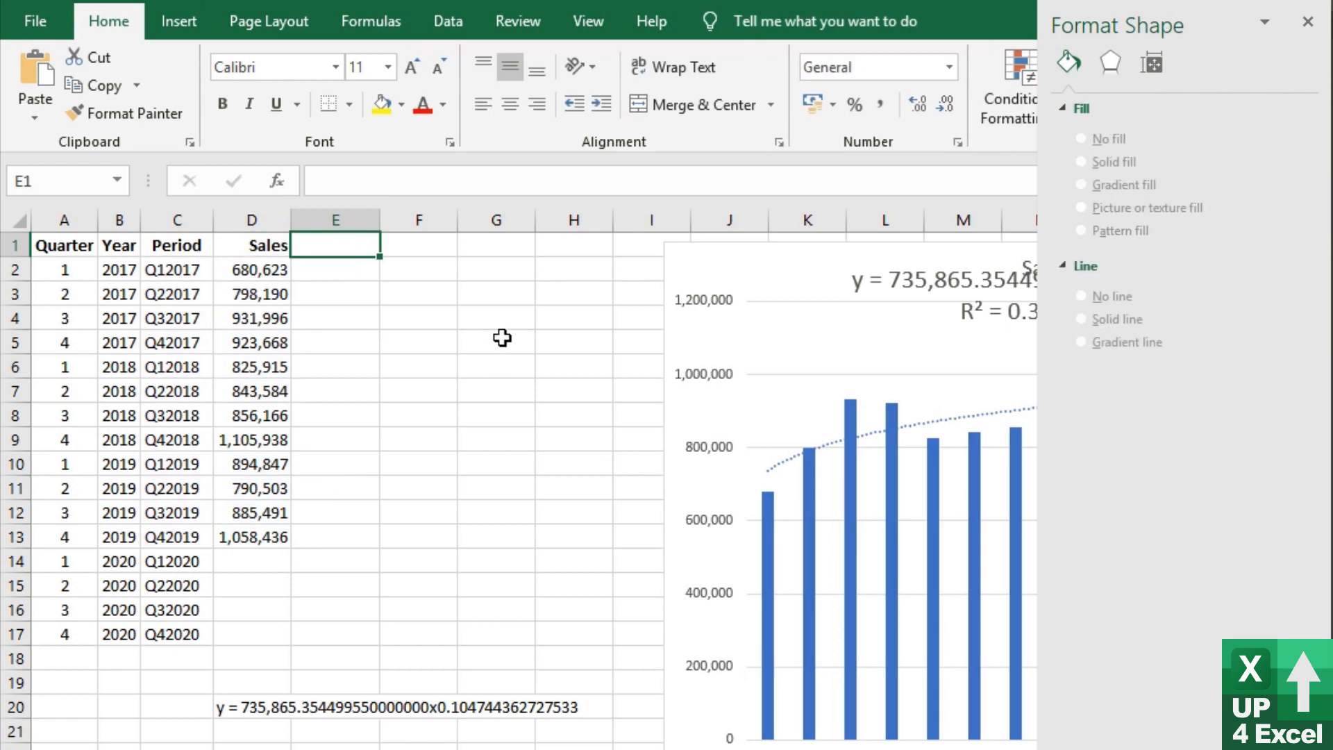
type("Forecast")
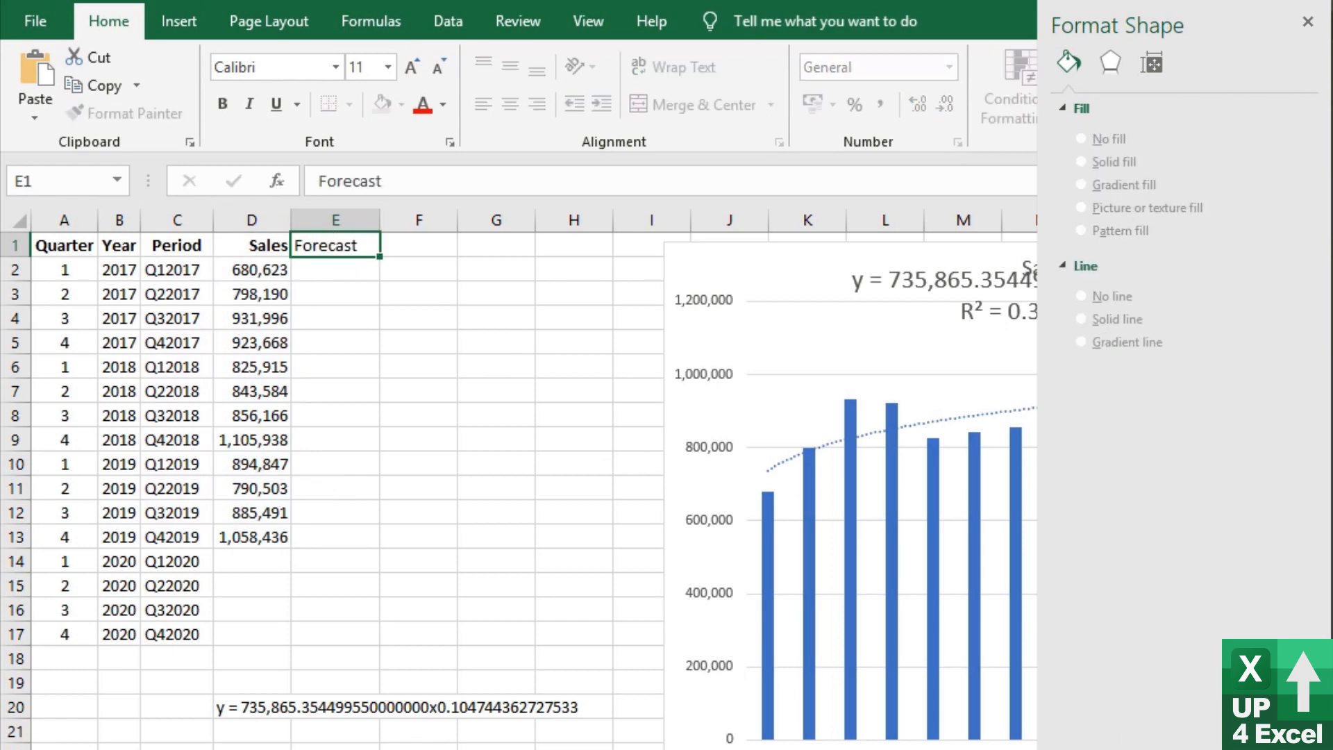
key("Return")
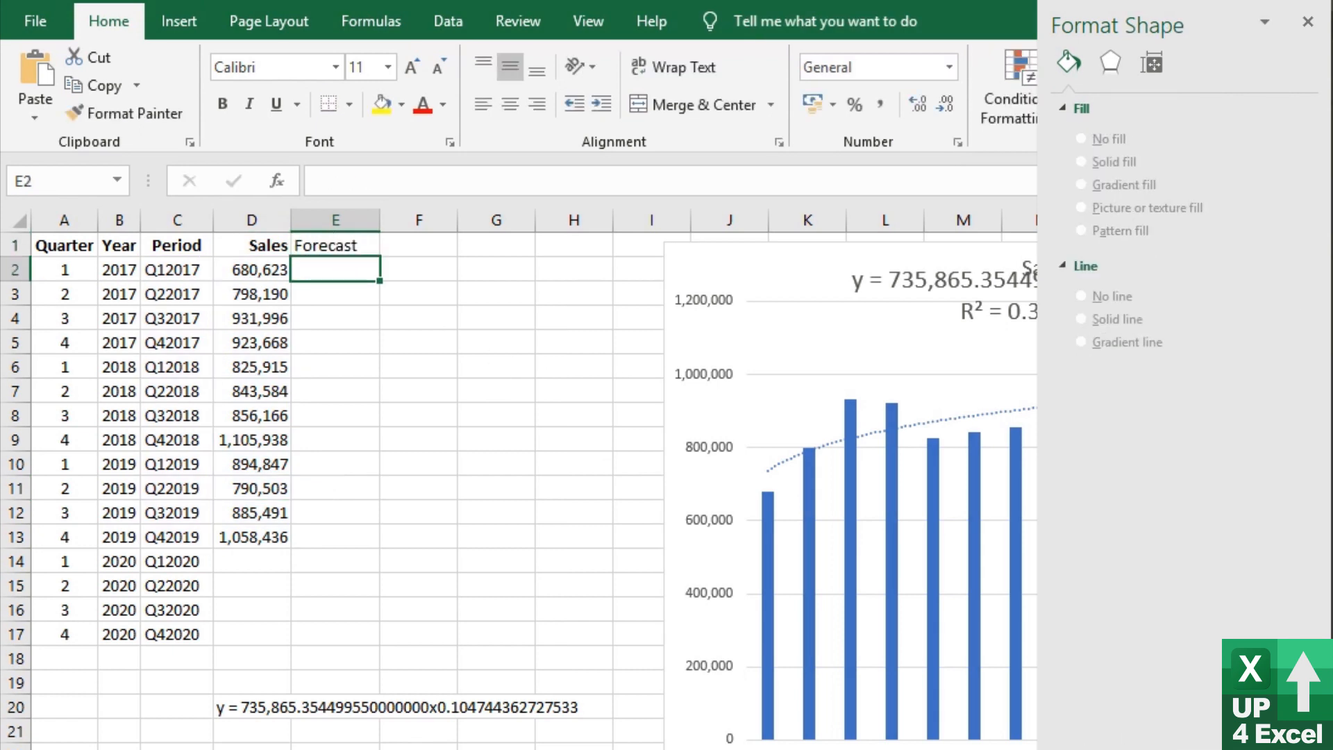
key("Up")
key("ctrl+b")
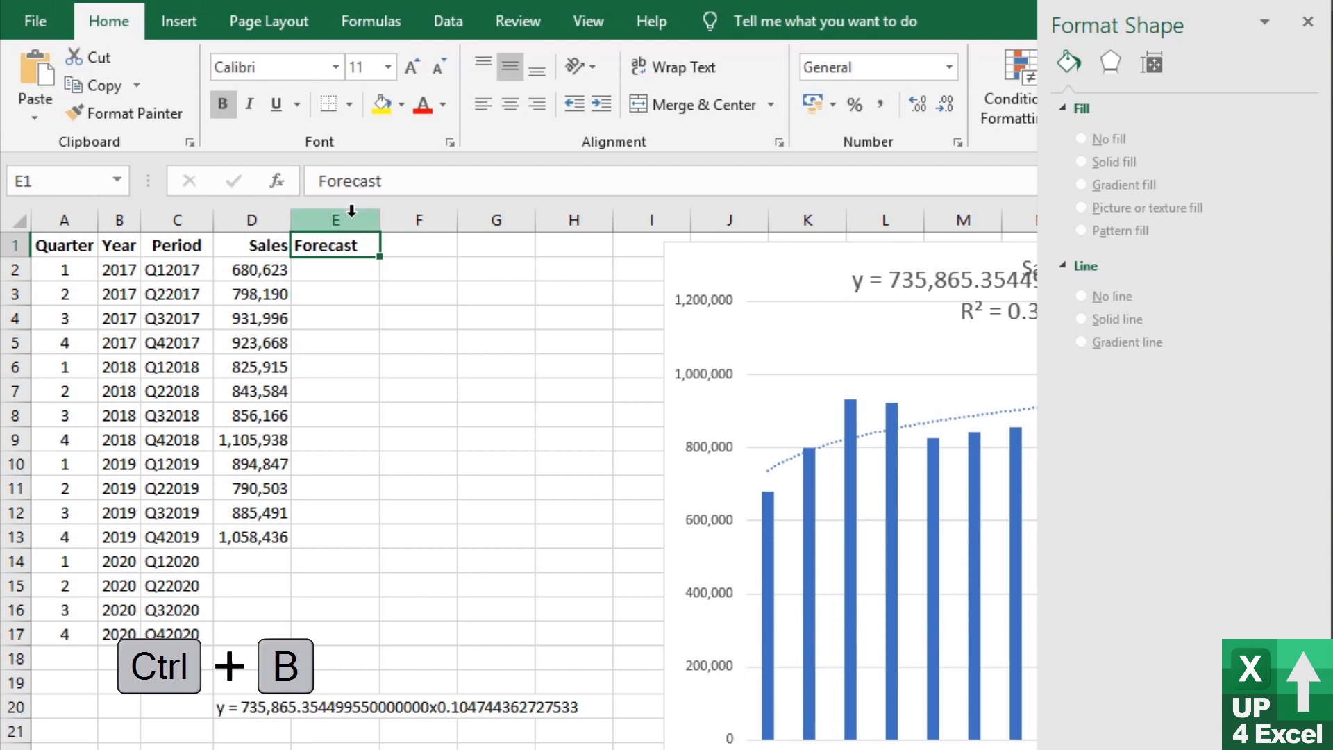
left_click(347, 220)
left_click(536, 104)
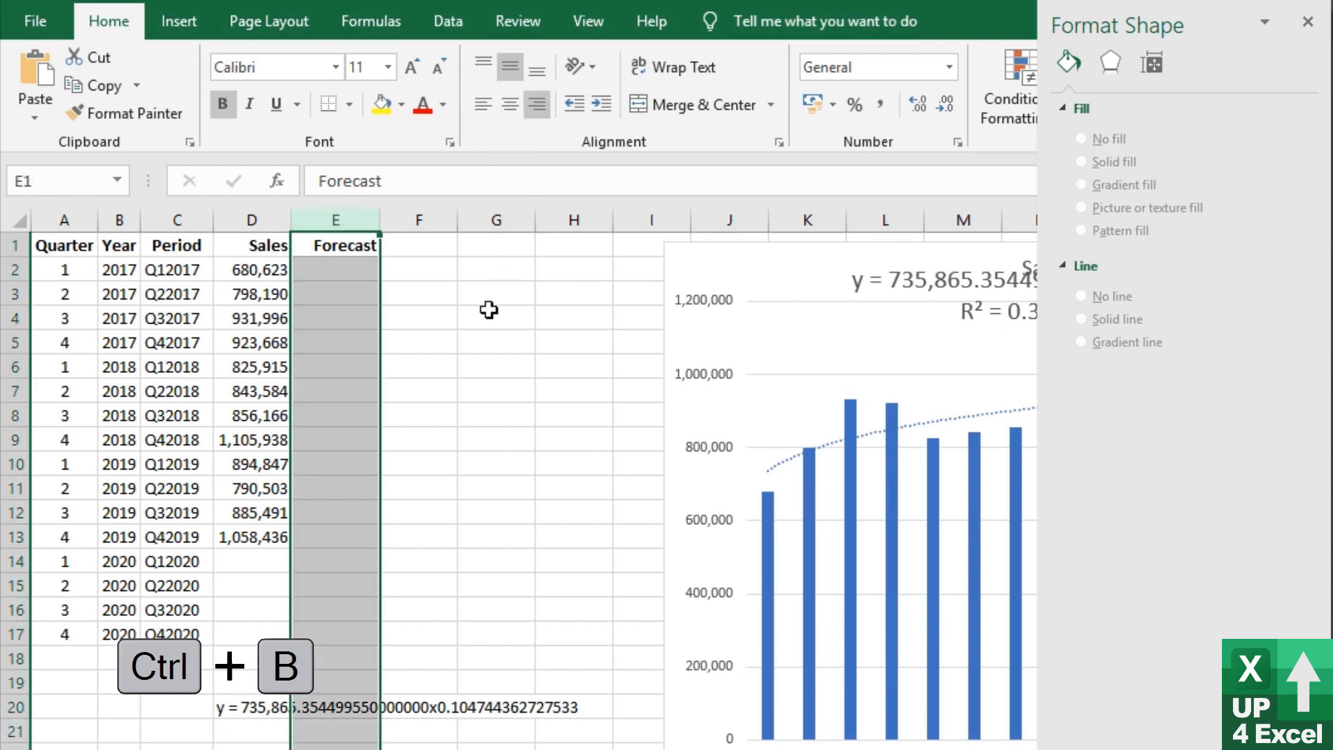
Enter the header "Index" in cell F1, beside the Forecast column.
left_click(415, 247)
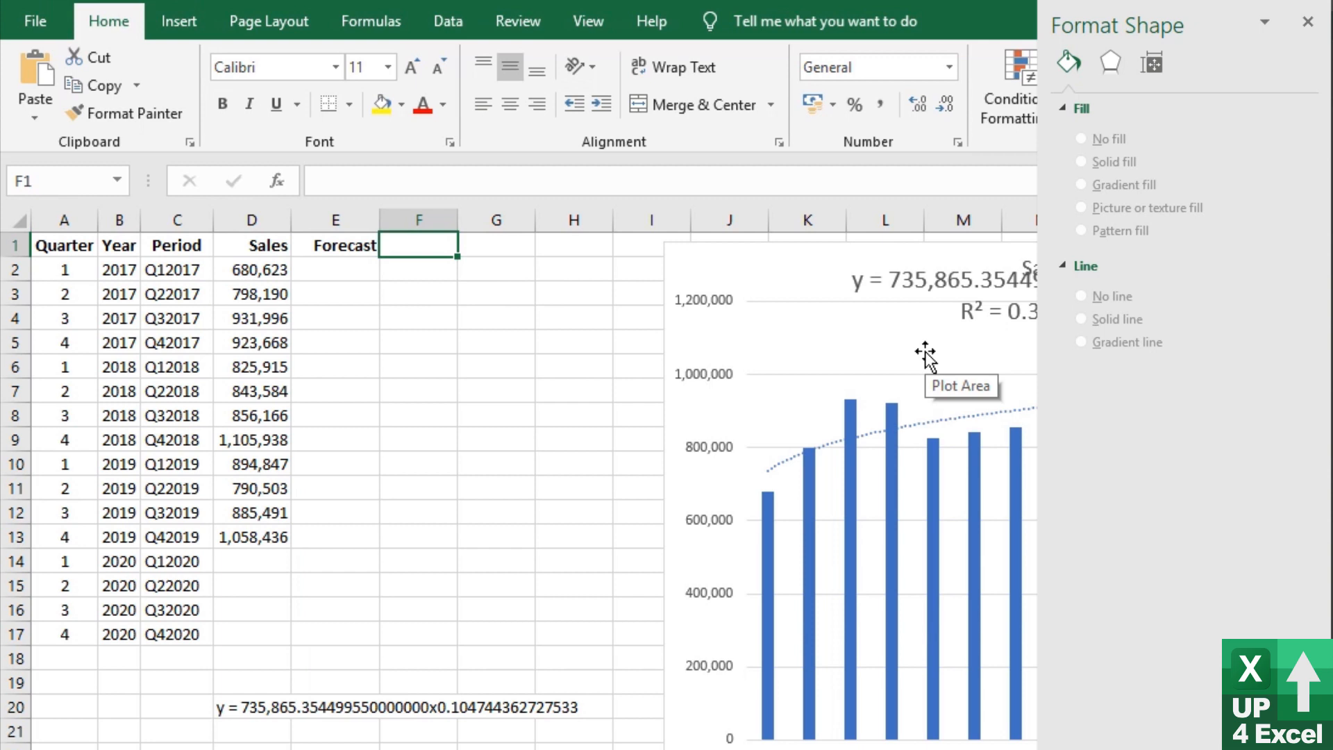
type("Index")
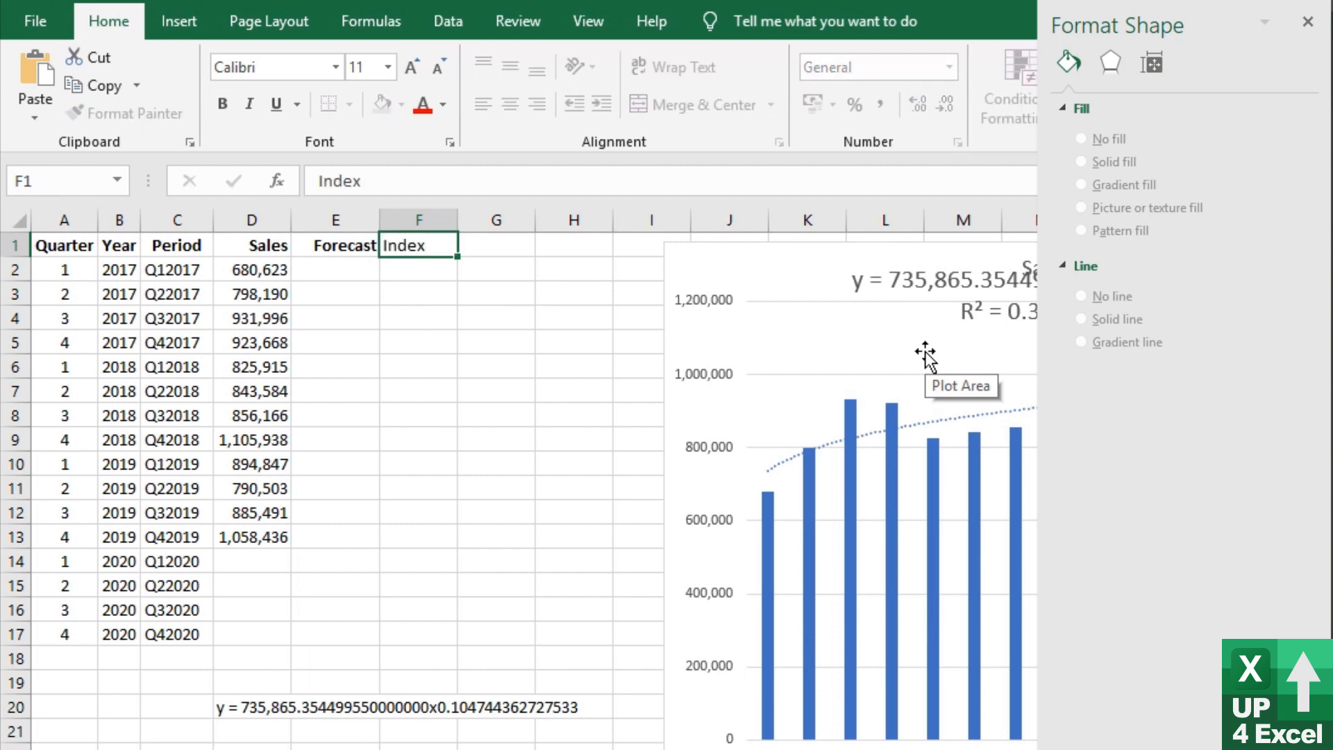
key("Return")
key("Up")
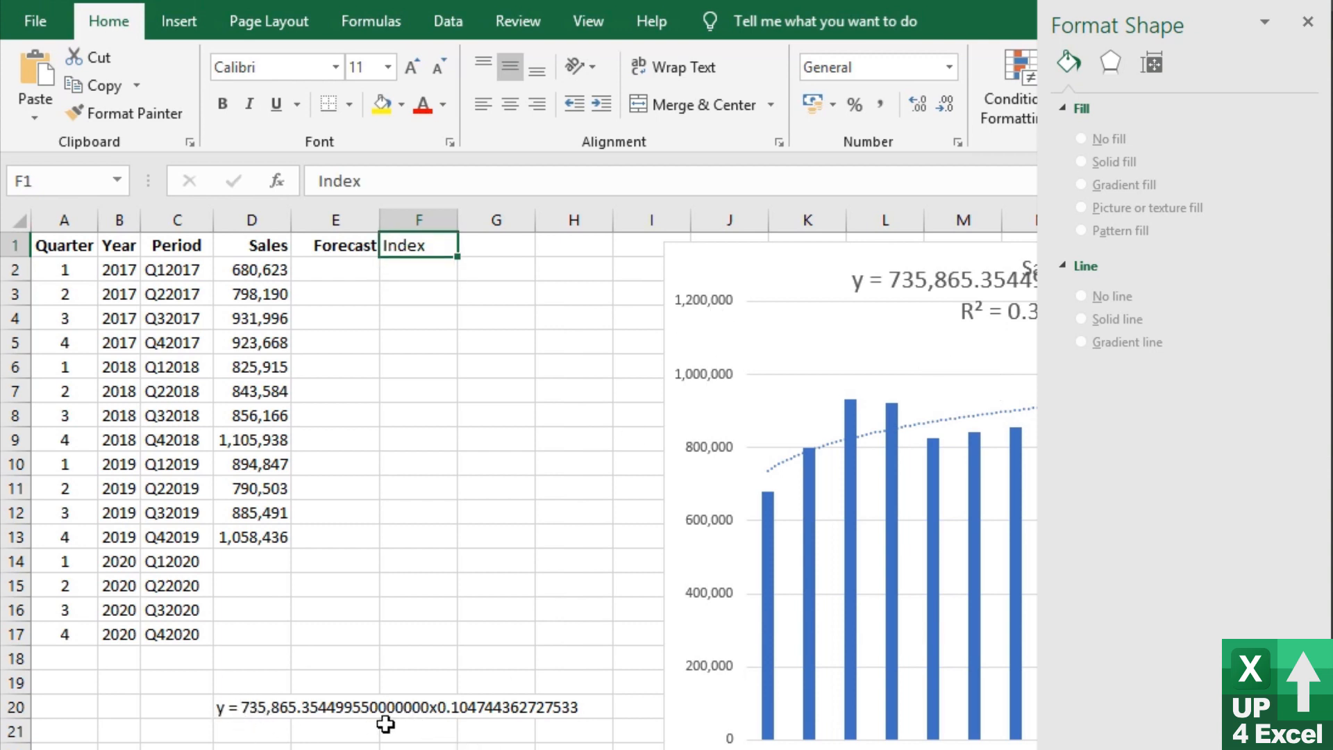
Examine the x term in the trendline equation stored in cell D20.
left_click(230, 710)
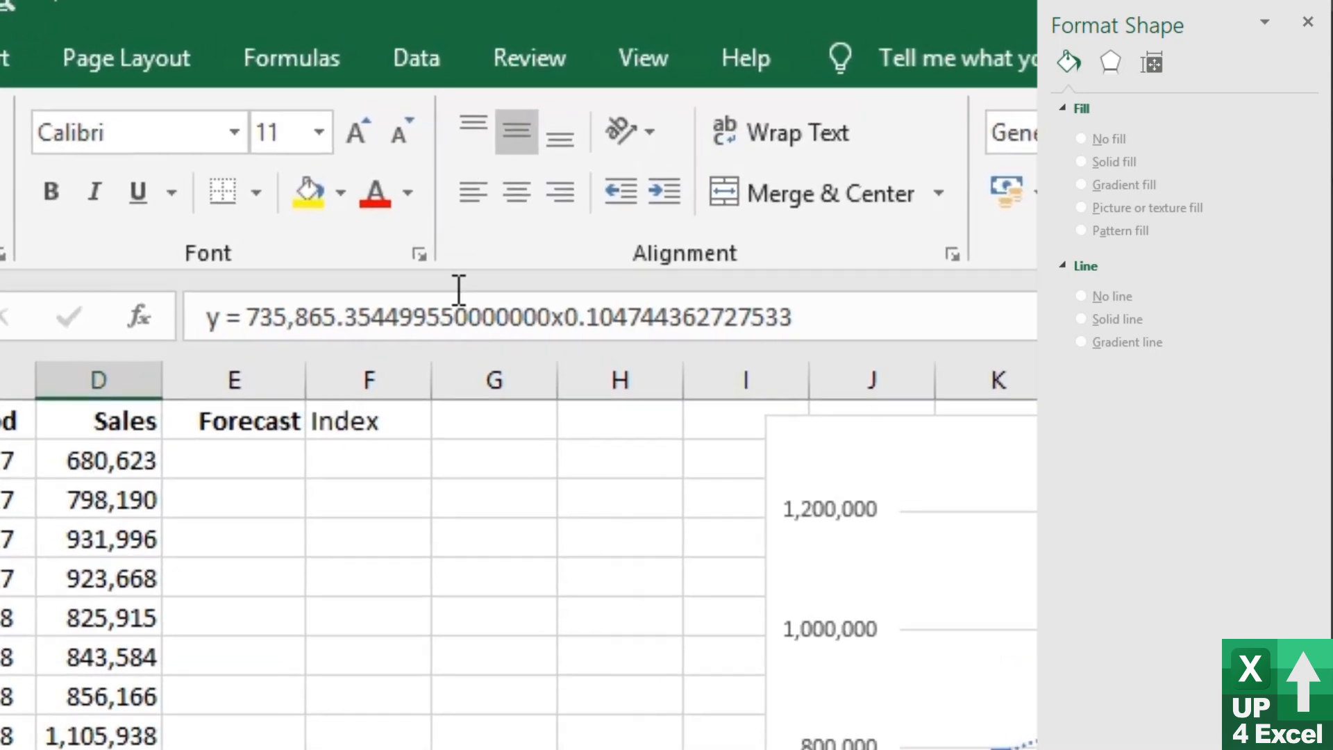
left_click_drag(568, 336, 554, 336)
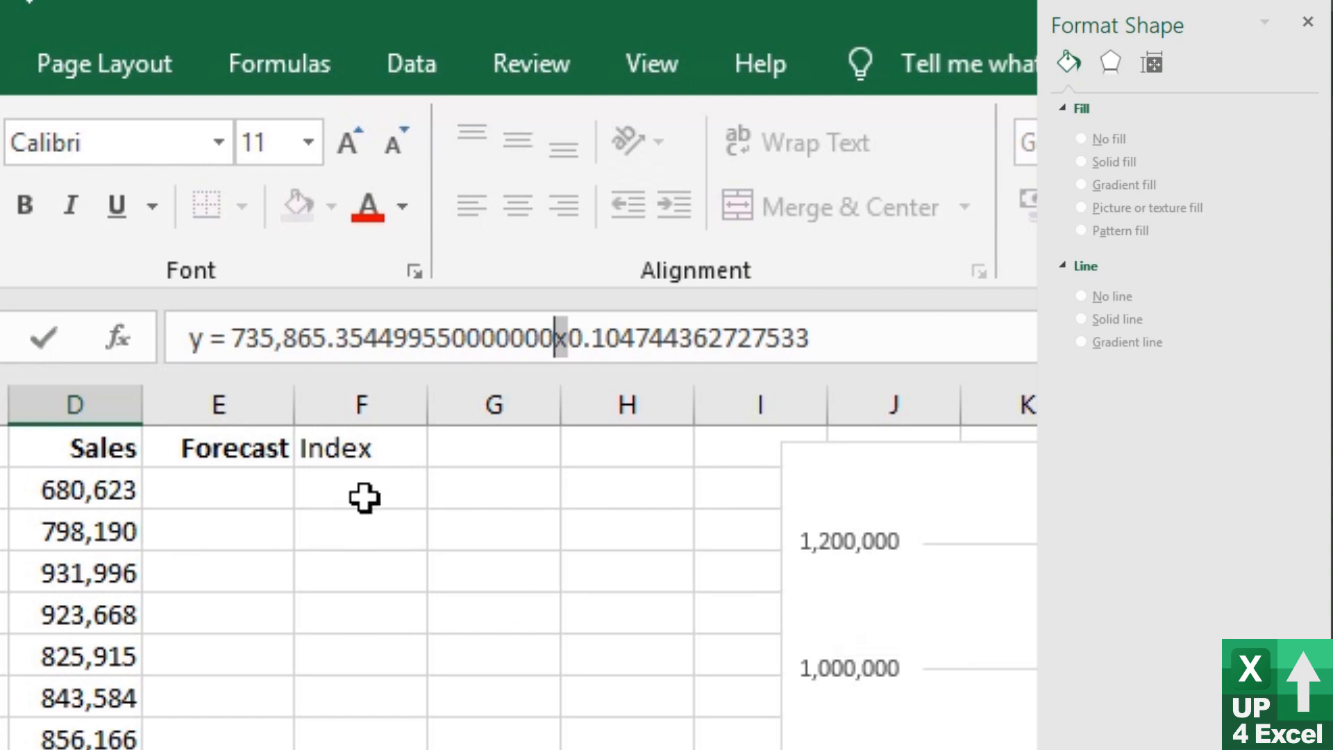
key("Escape")
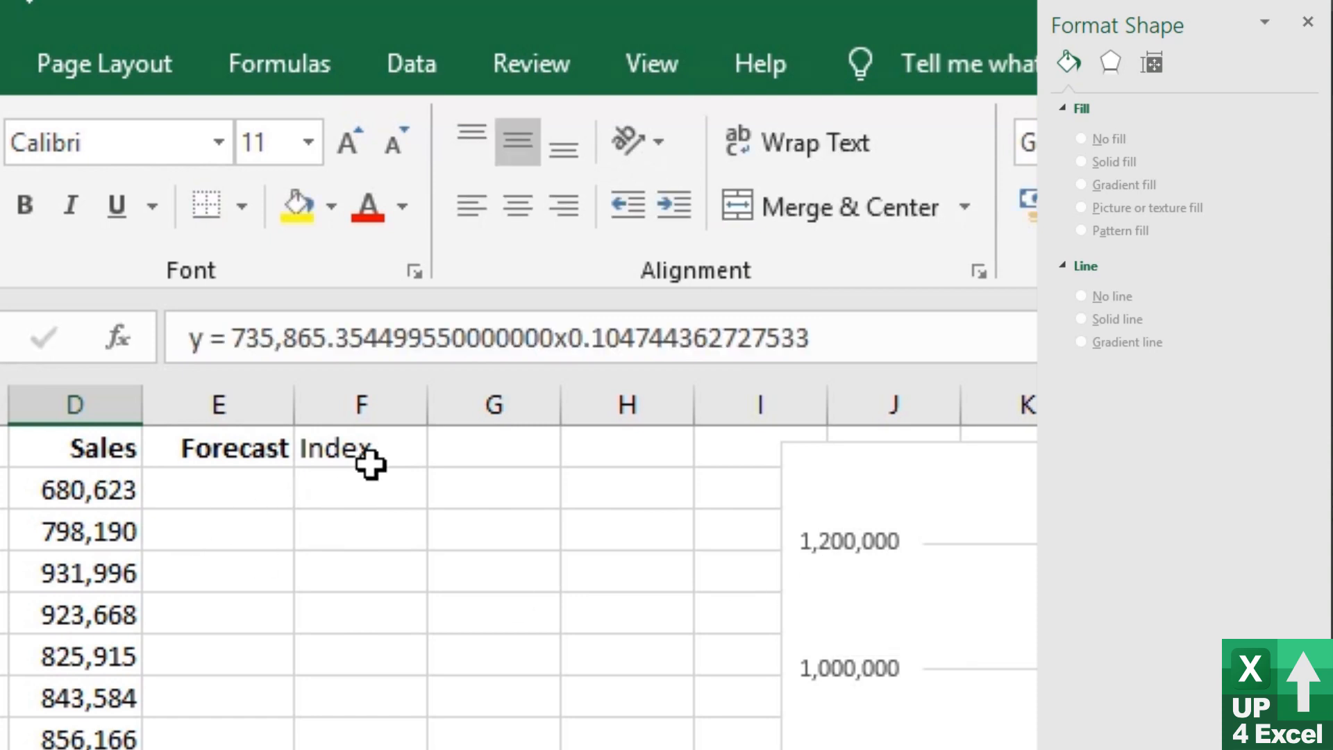
Start the Index column with 1 in cell F2 and the formula =F2+1 in cell F3.
left_click(375, 444)
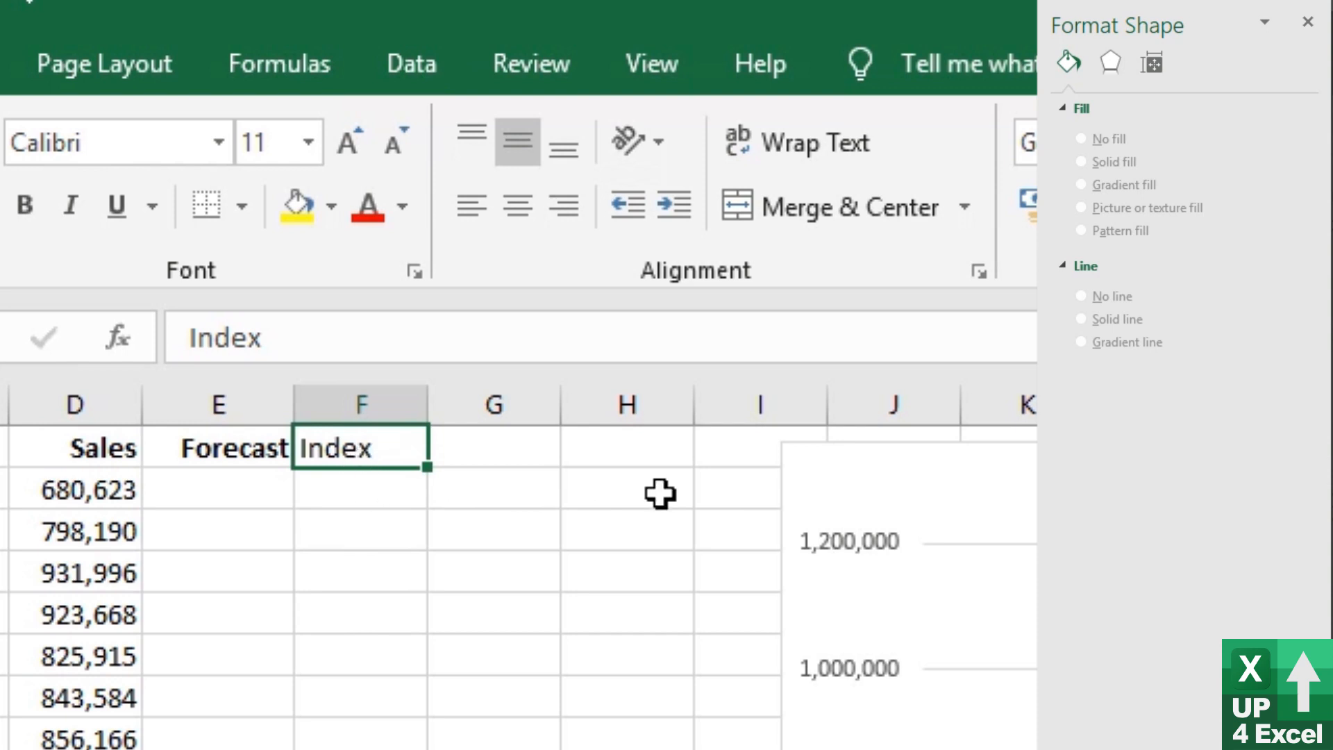
key("Down")
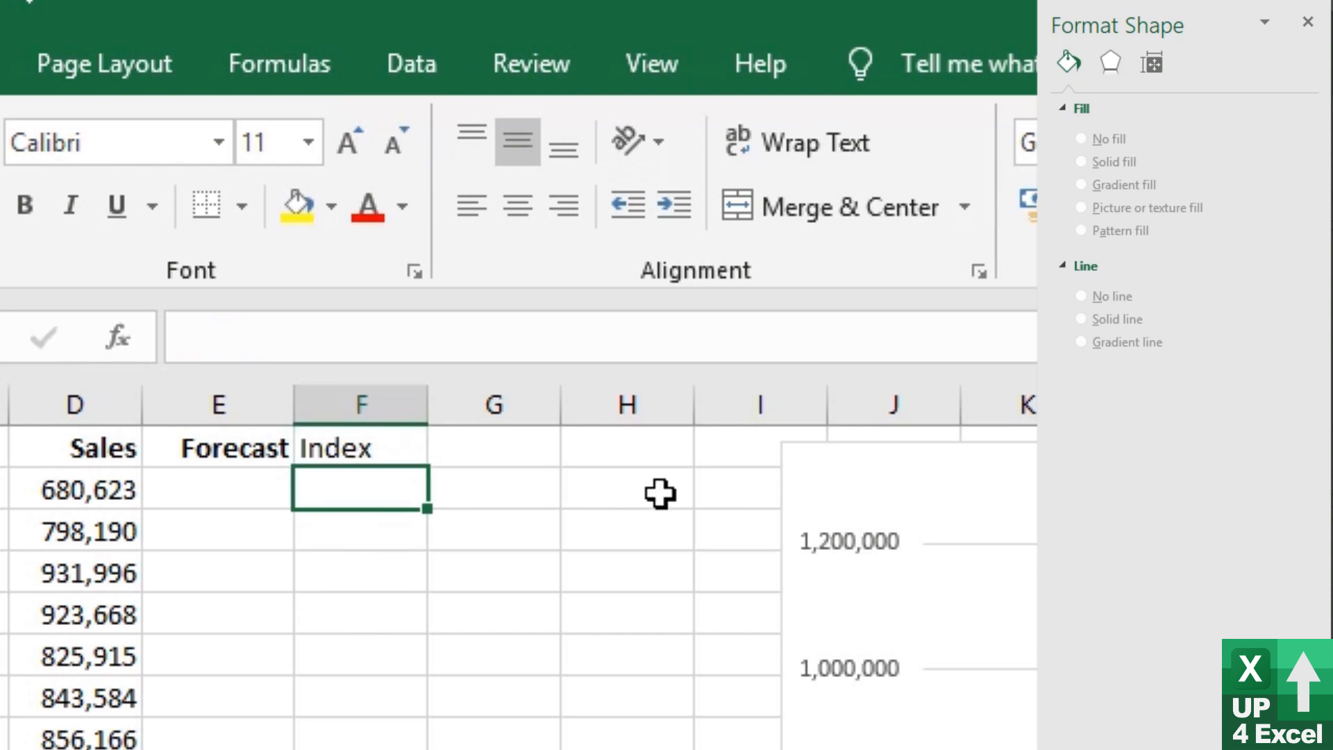
type("1")
key("Return")
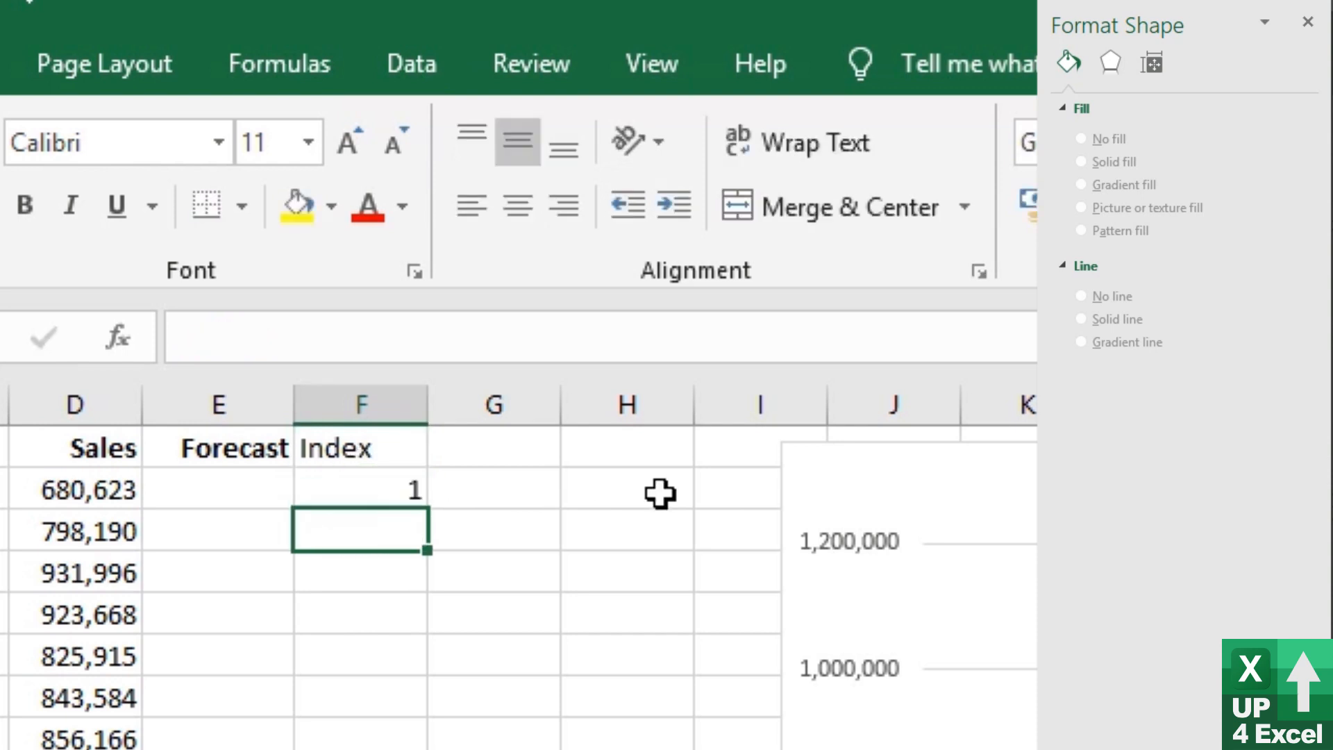
type("=")
key("Up")
type("+1")
key("Return")
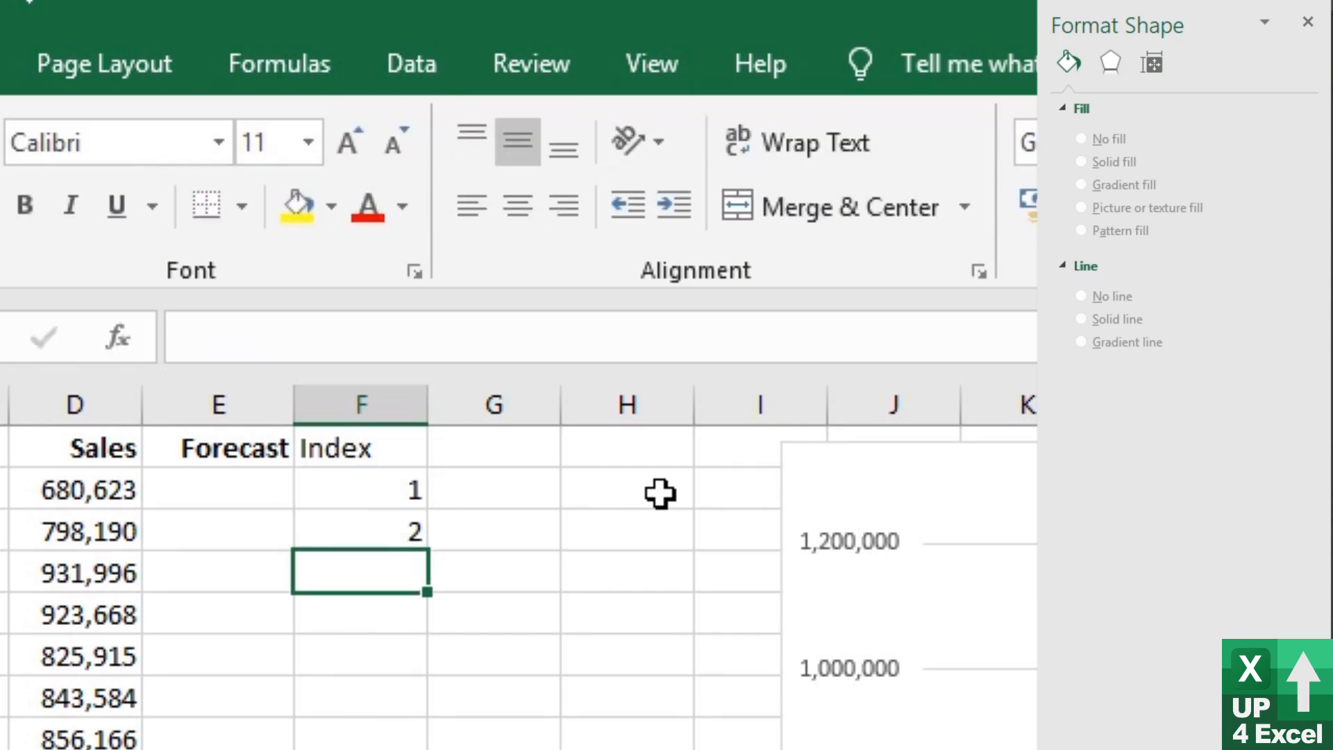
Fill the index formula from F3 down to F17, the Q42020 row.
key("Up")
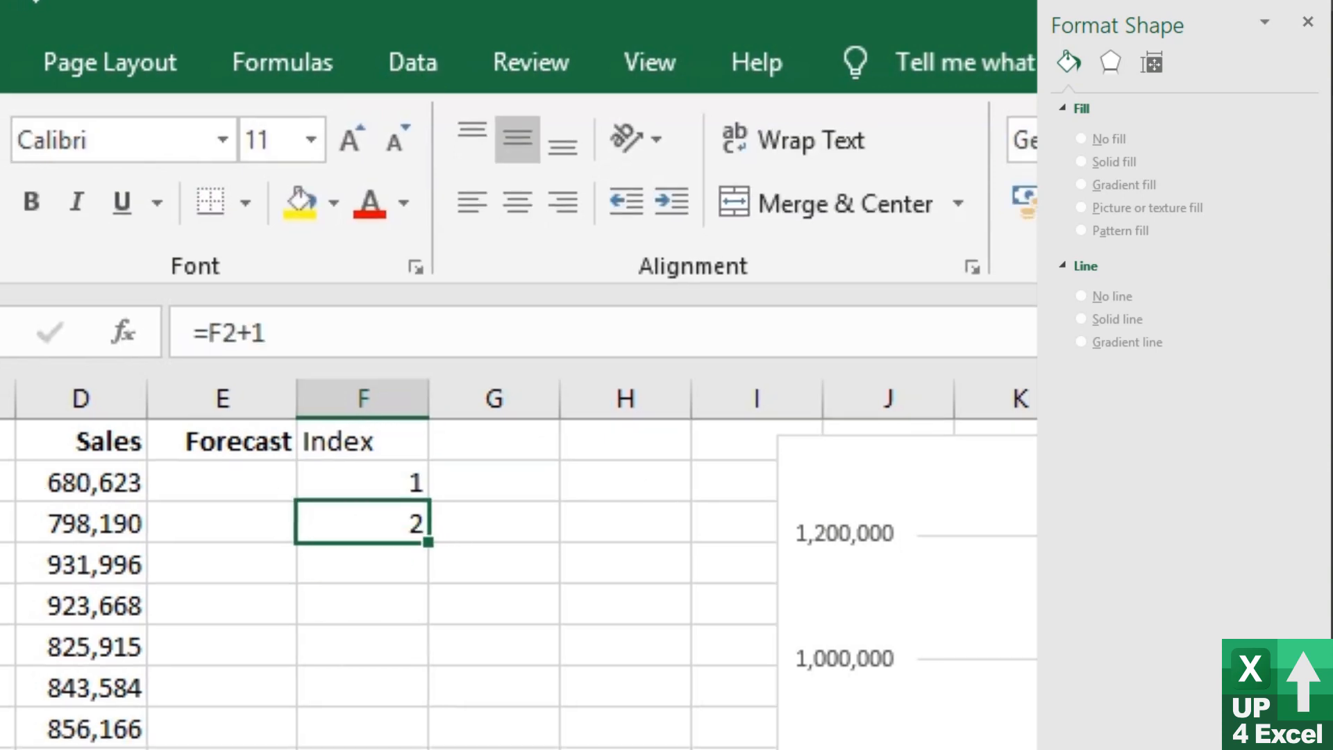
left_click_drag(427, 542, 420, 749)
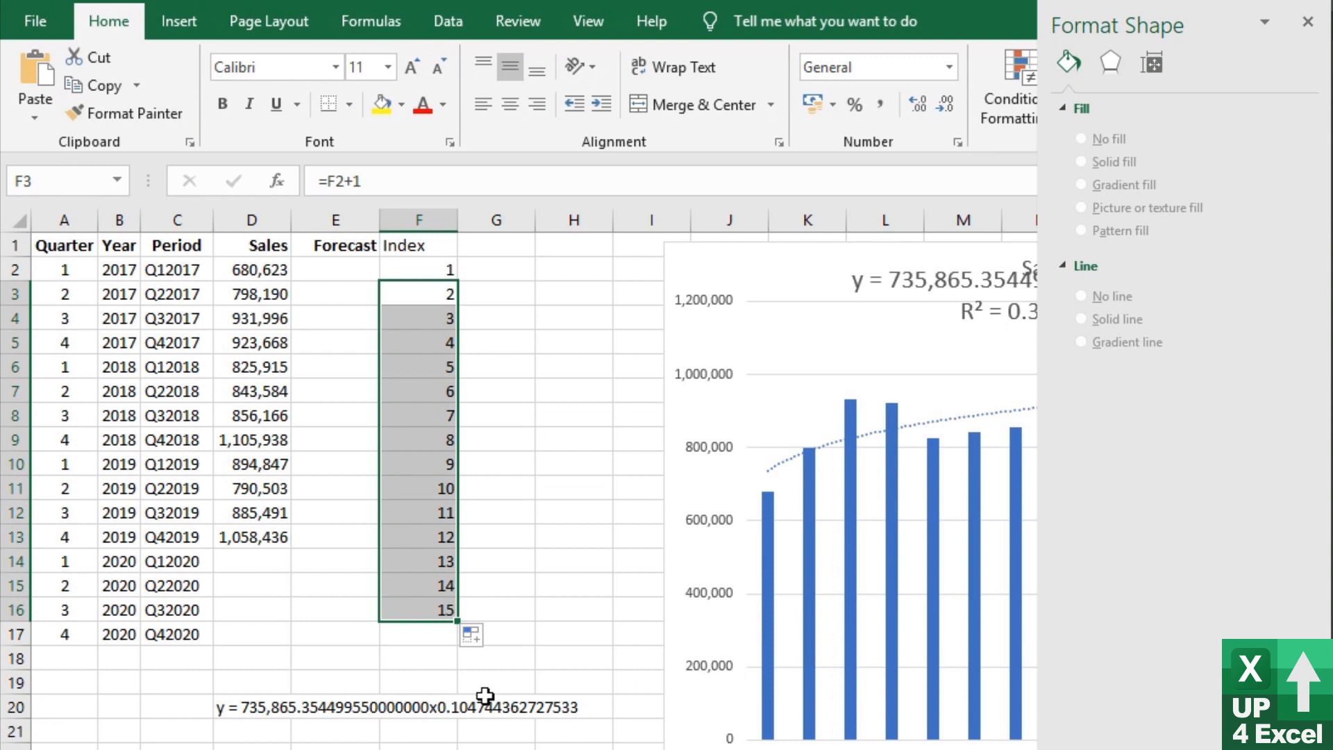
left_click_drag(457, 621, 458, 644)
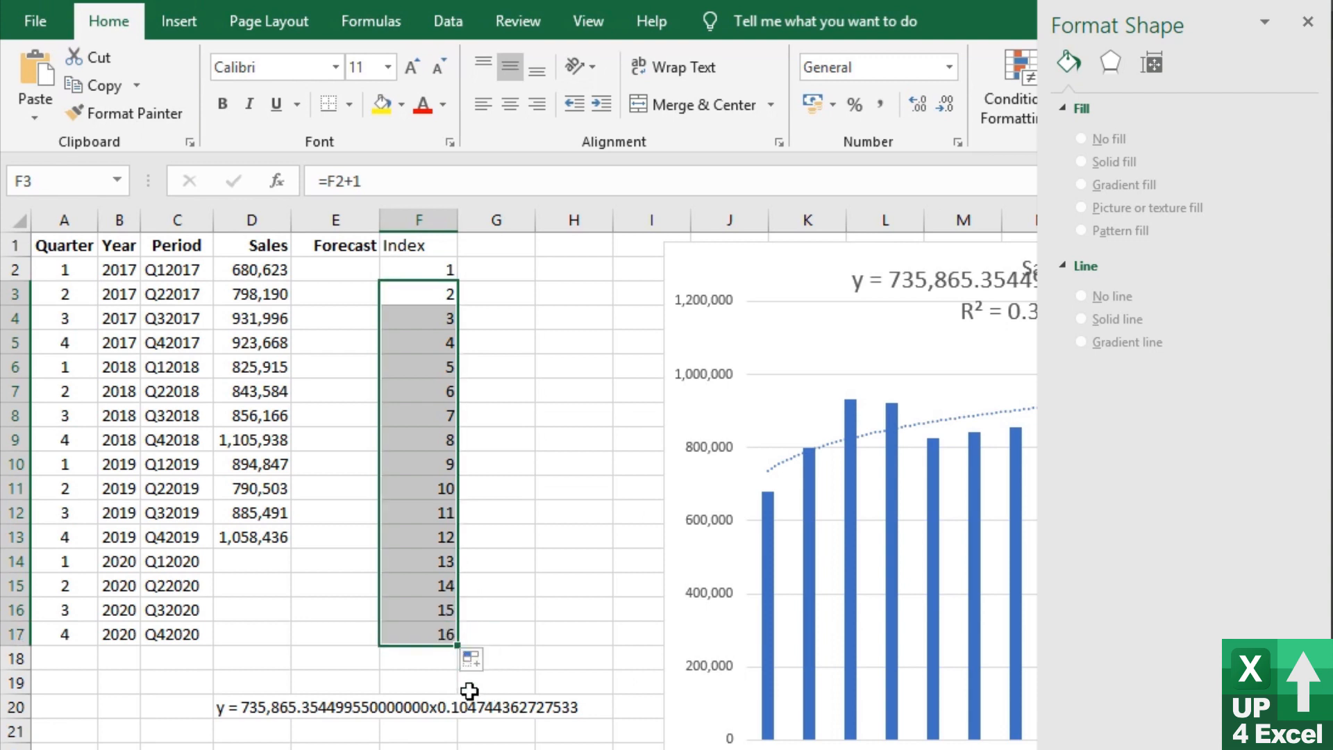
Center column F, bold its Index header and fit the column width to its contents.
left_click(420, 220)
left_click(510, 104)
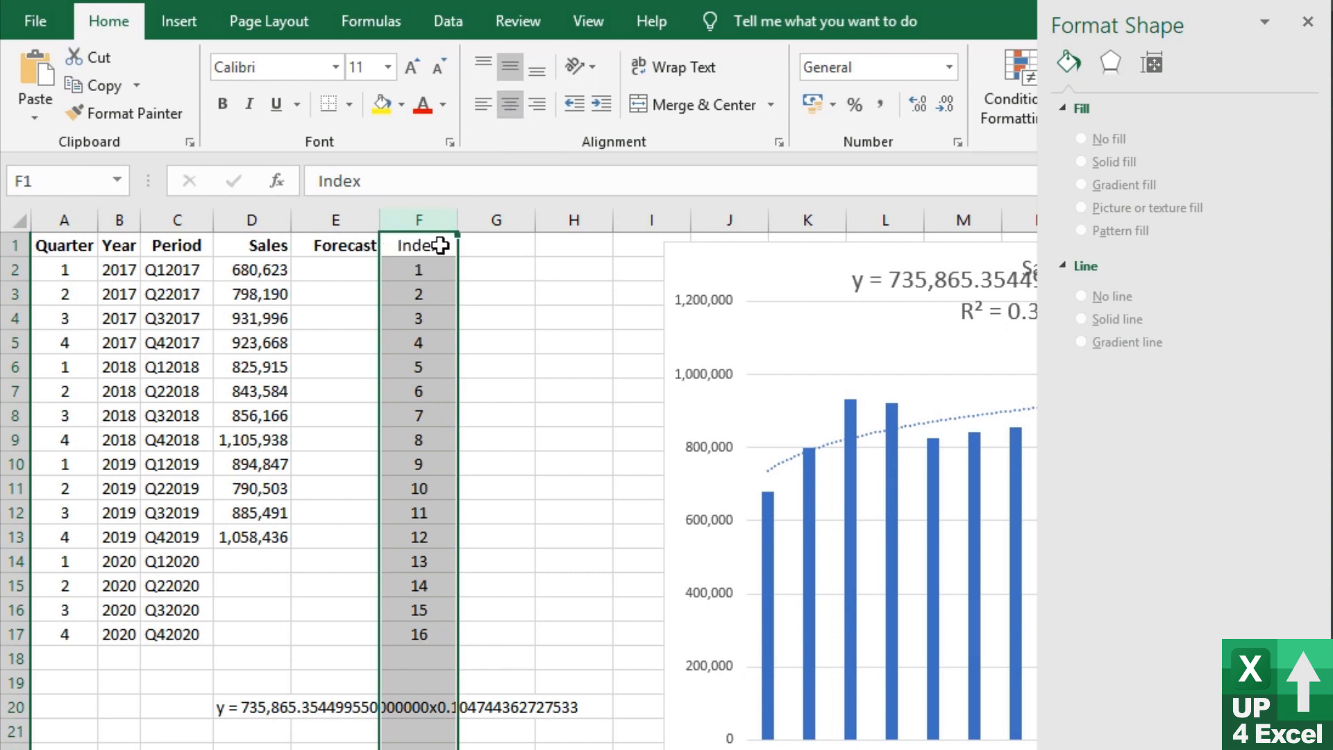
left_click(440, 245)
key("ctrl+b")
double_click(457, 220)
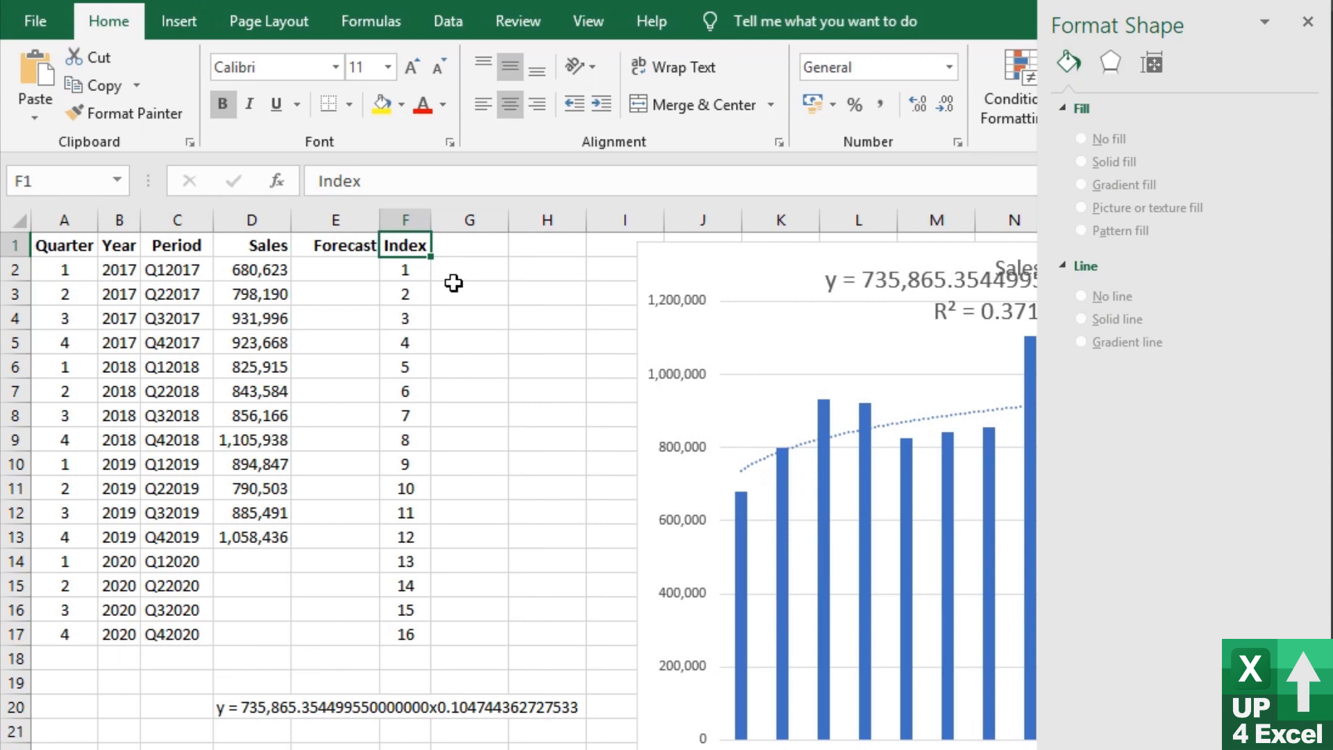
Enter the headers "Multiple" in cell G1 and "Power" in cell H1.
left_click(414, 269)
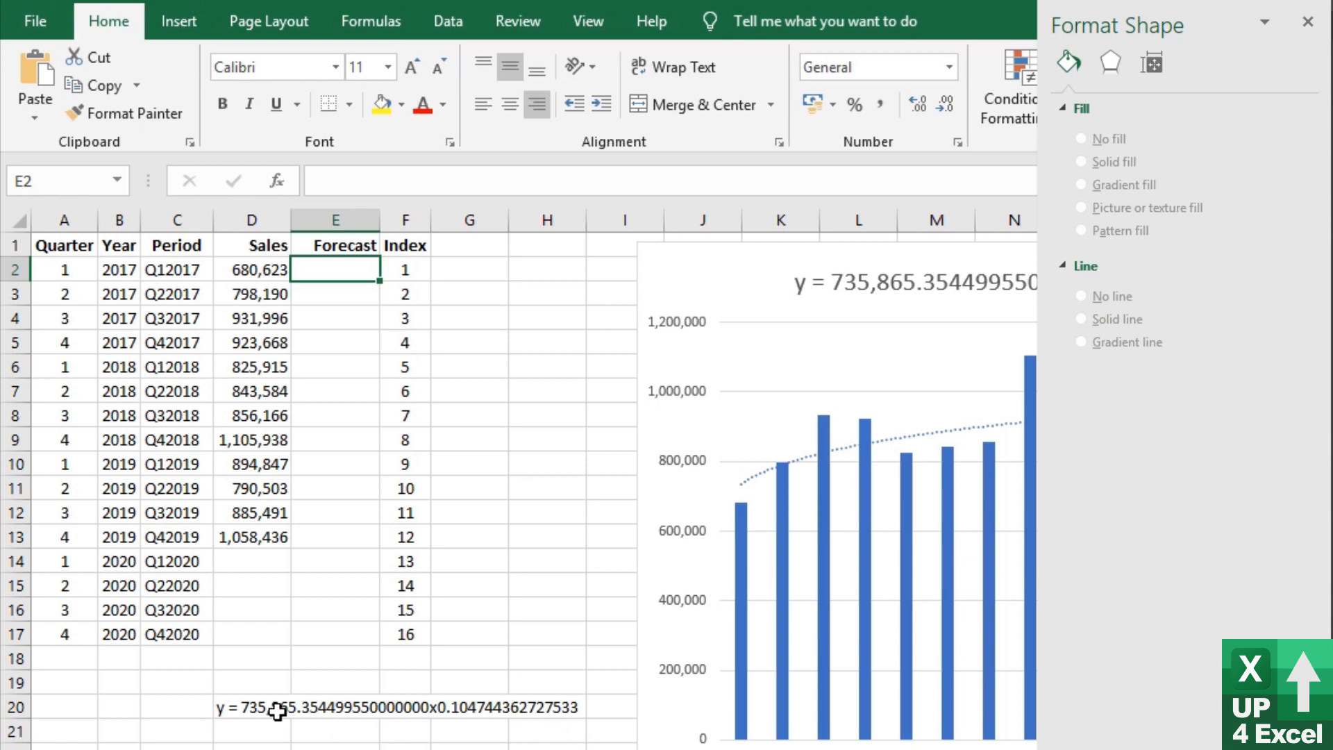
left_click(229, 708)
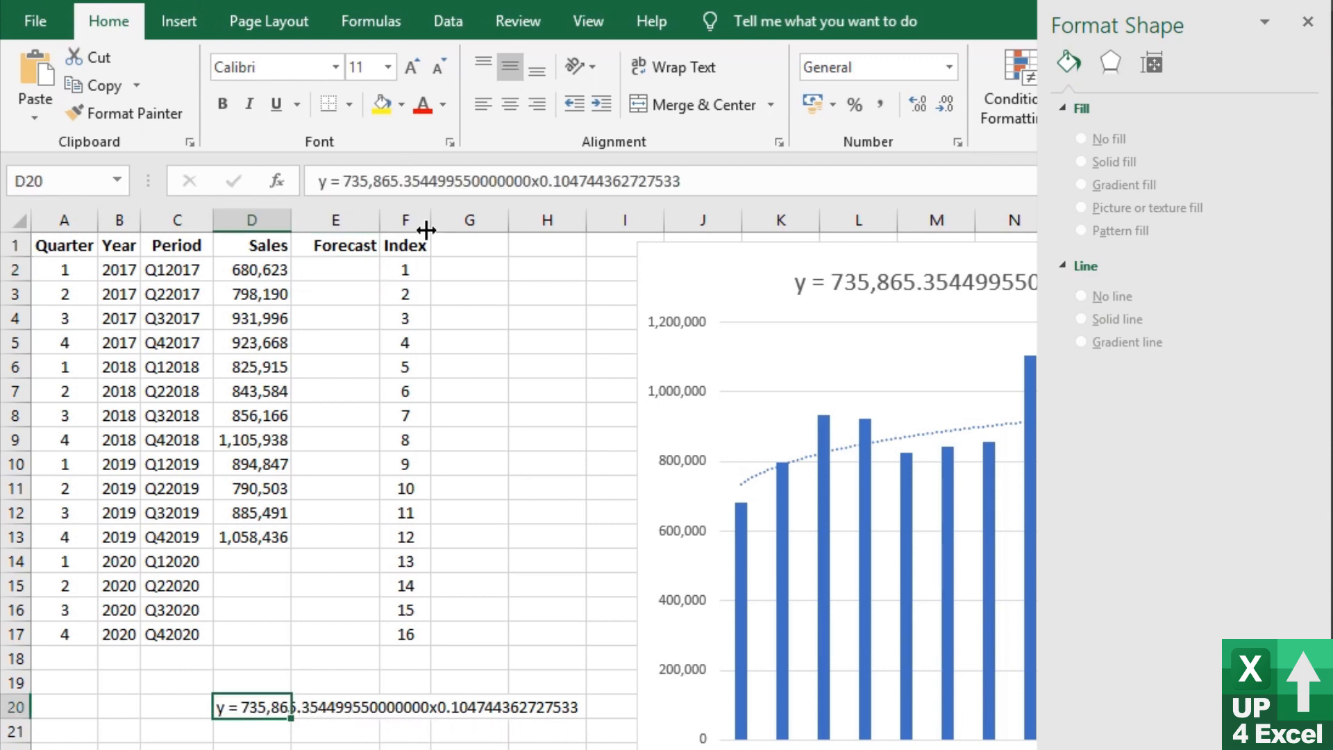
left_click(474, 248)
type("C")
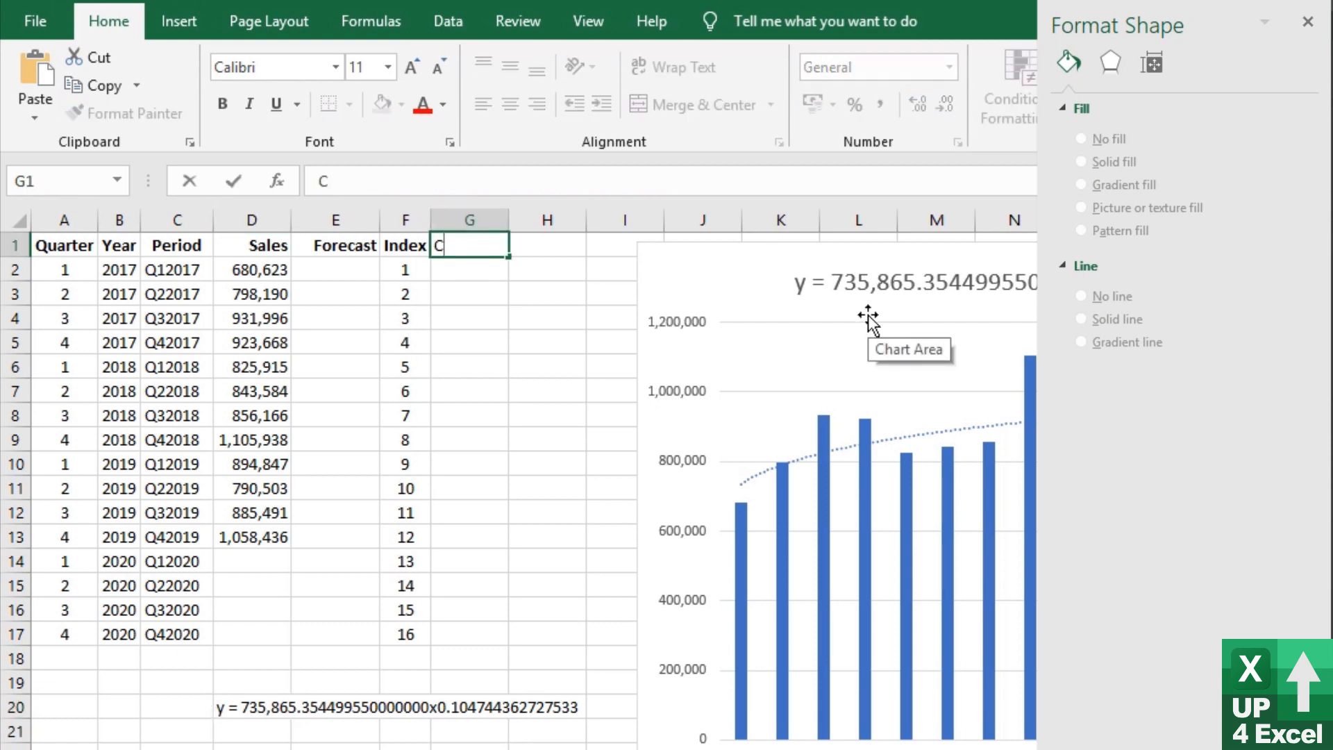
type("Multiple")
key("Return")
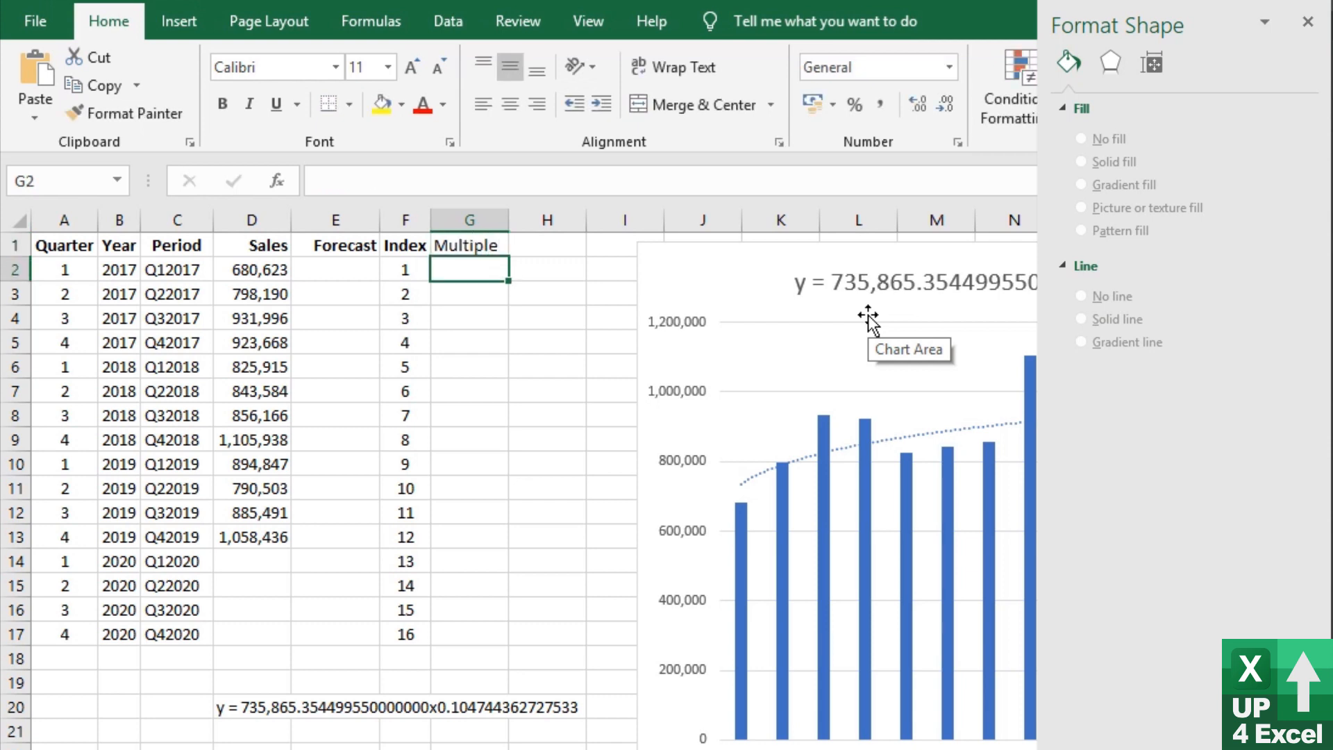
key("Up")
key("Right")
type("Power")
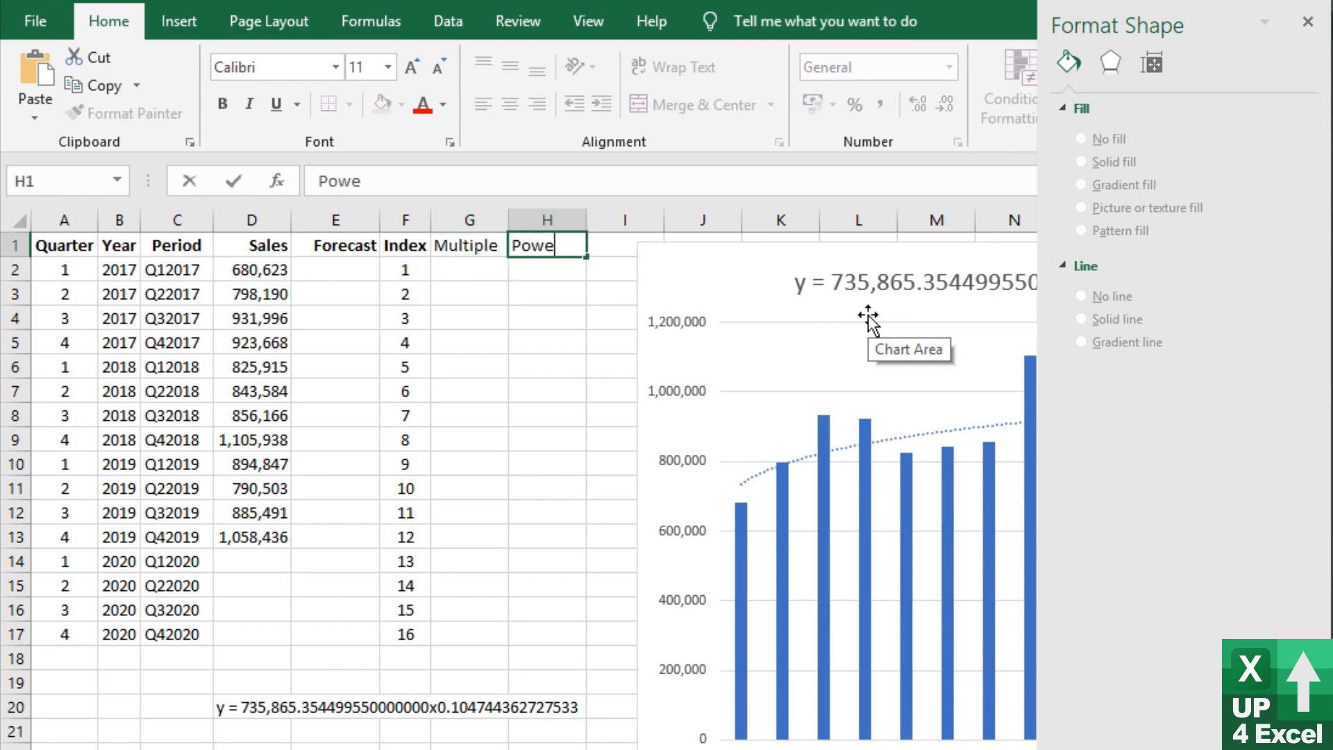
key("Return")
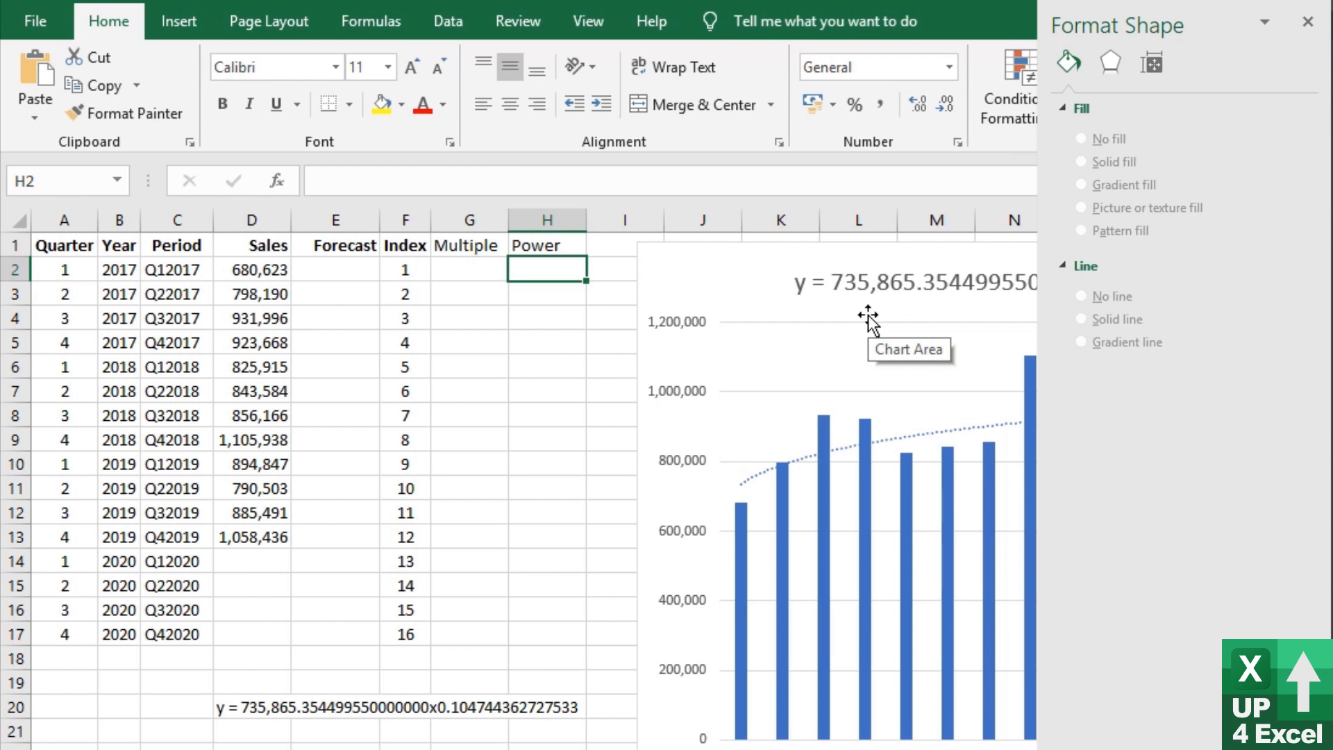
Copy the multiplier 735,865.35449955 from the equation in D20 into cell G2 and fit column G to its contents.
left_click(286, 706)
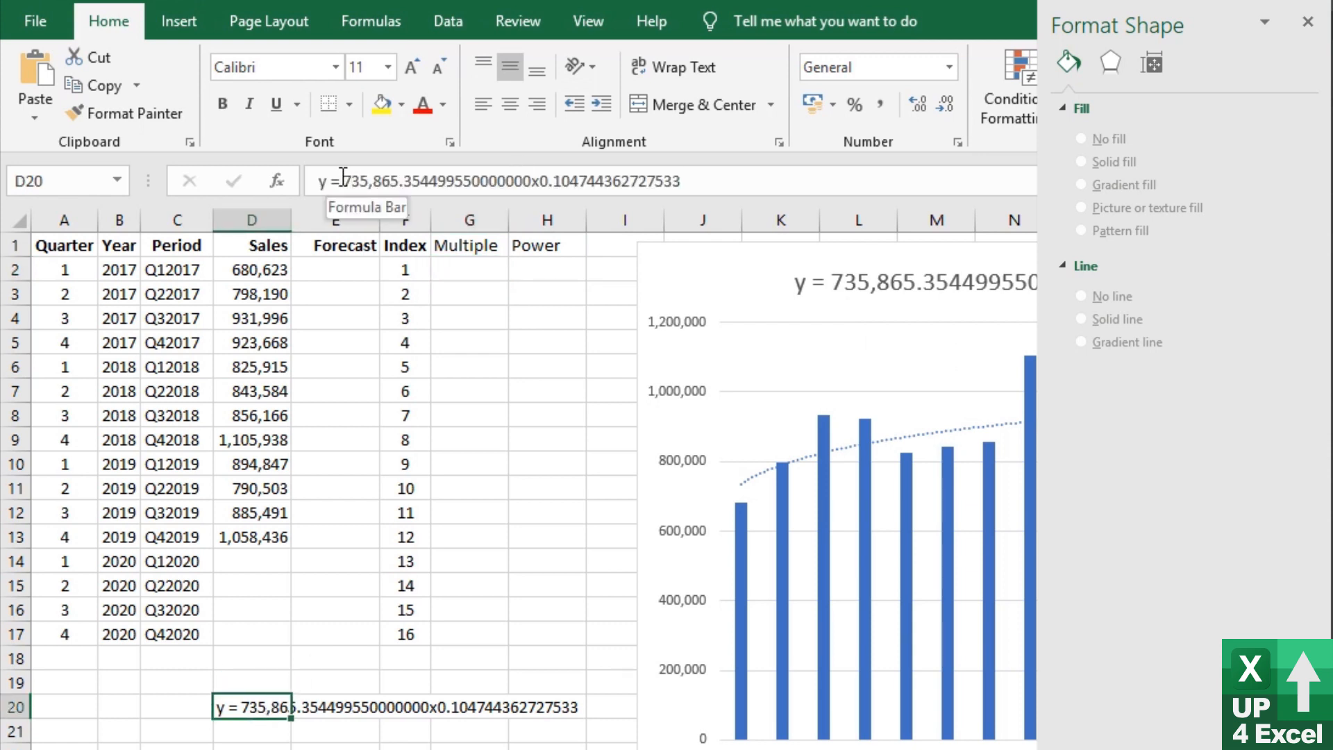
left_click_drag(340, 181, 468, 179)
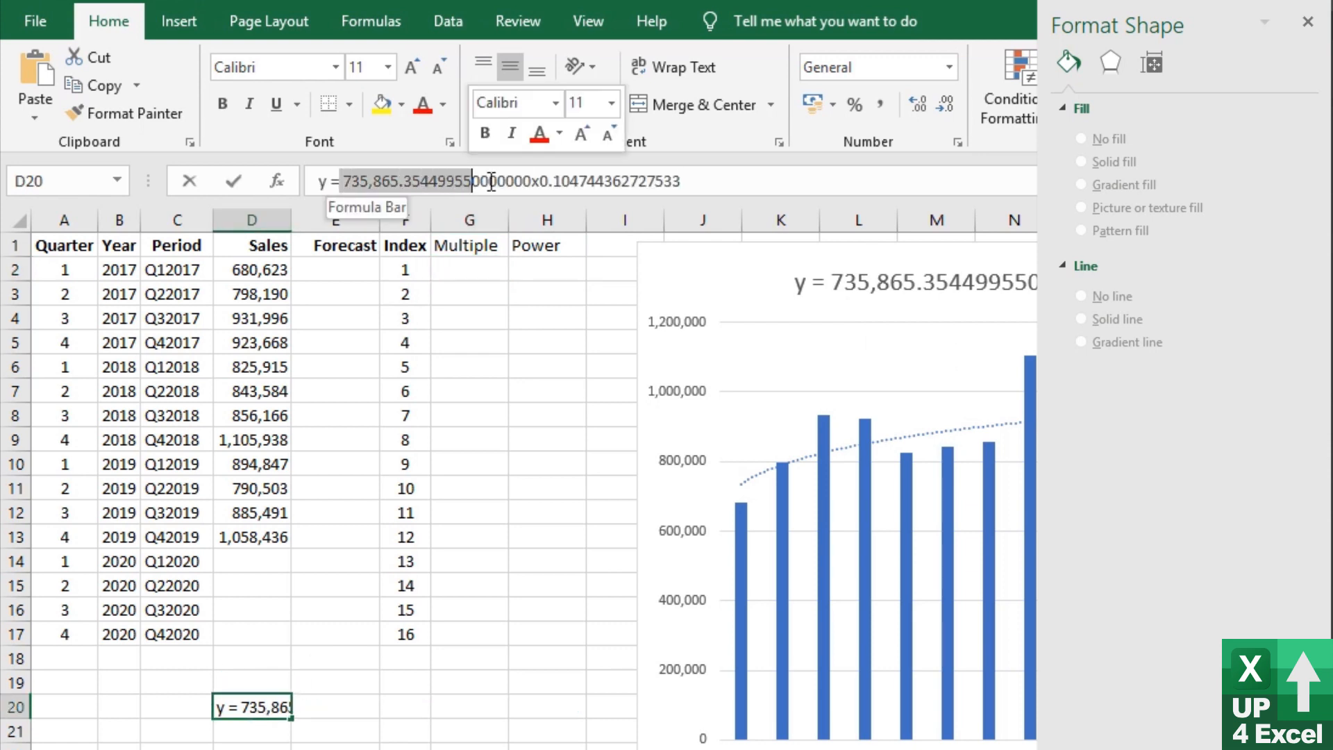
key("ctrl+c")
key("Return")
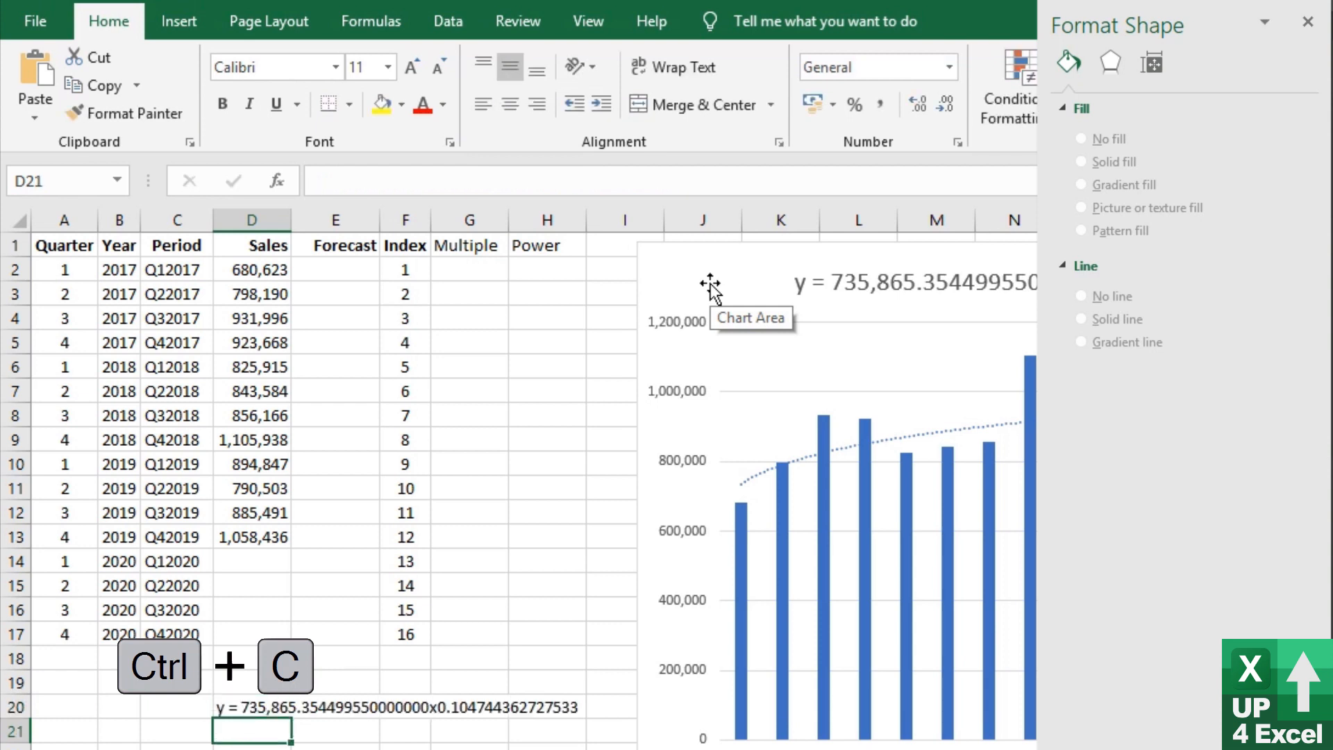
left_click(494, 268)
key("ctrl+v")
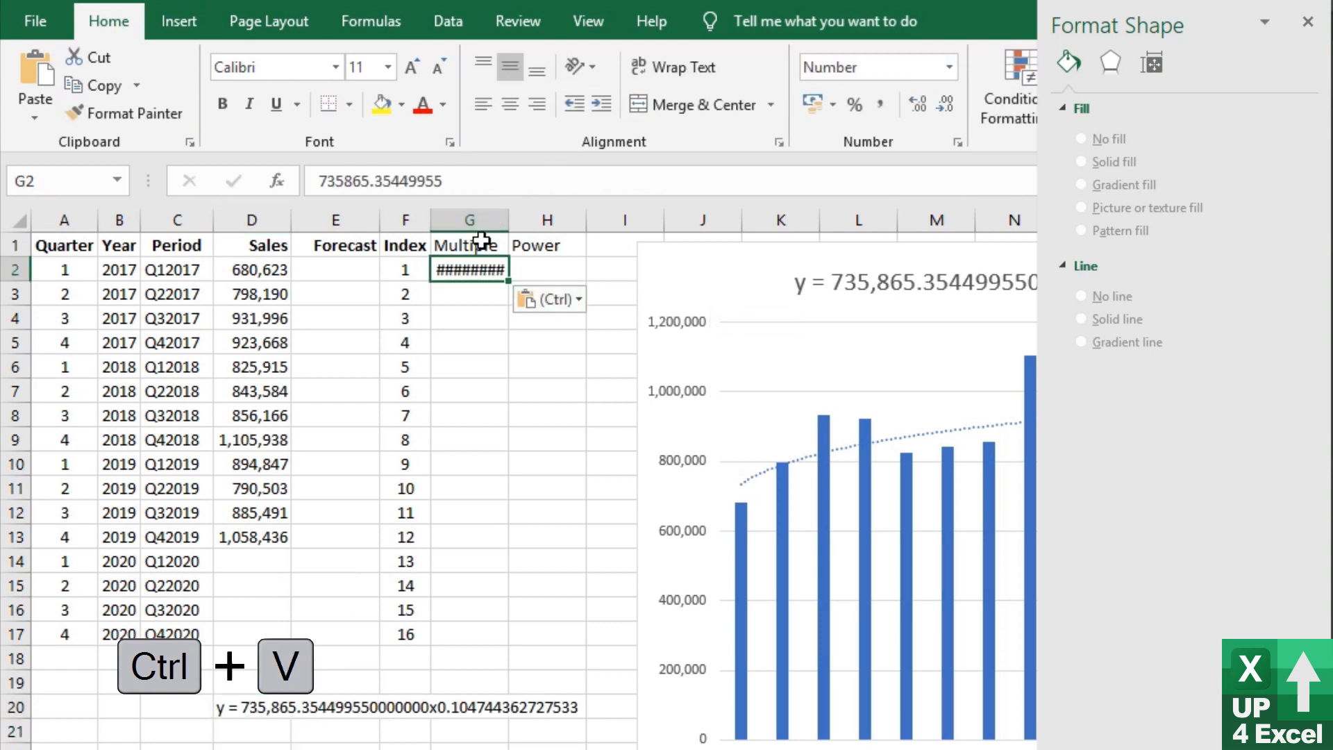
double_click(509, 220)
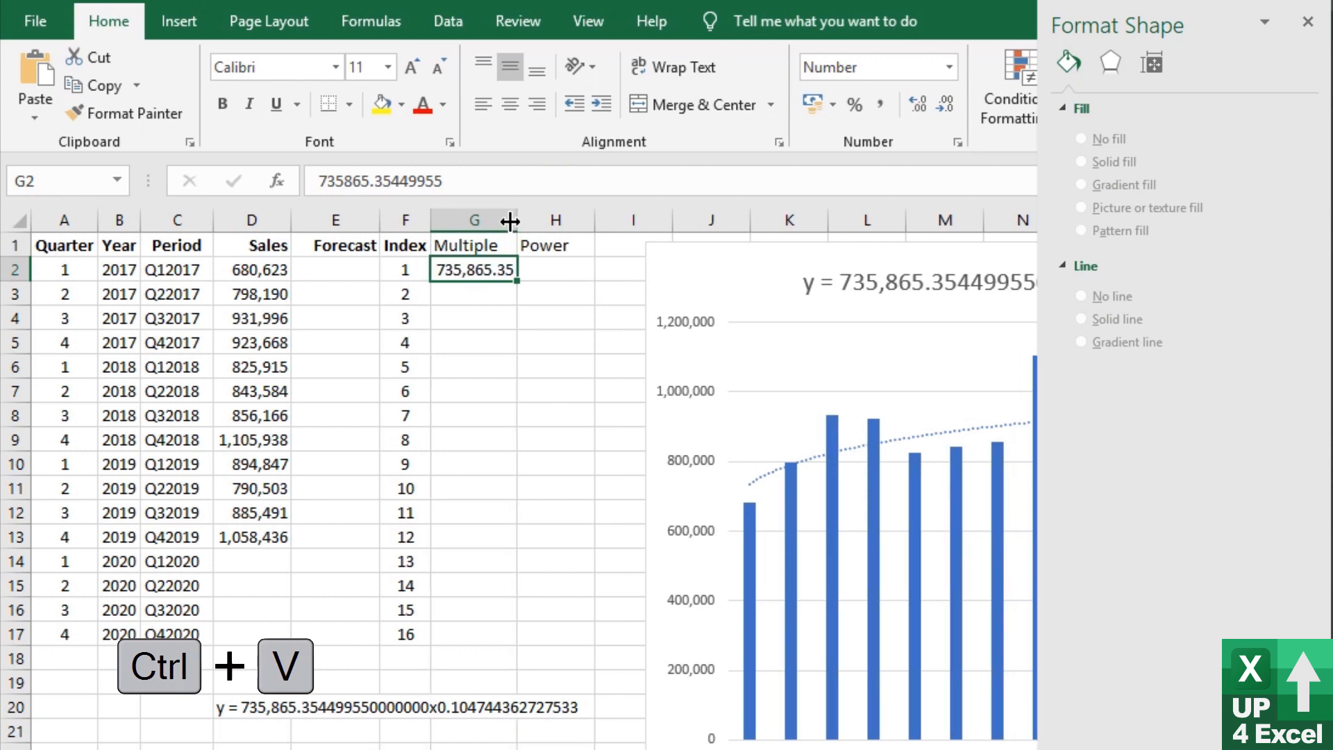
Copy the exponent 0.104744362727533 from the equation in D20 into cell H2 under Power.
left_click(250, 708)
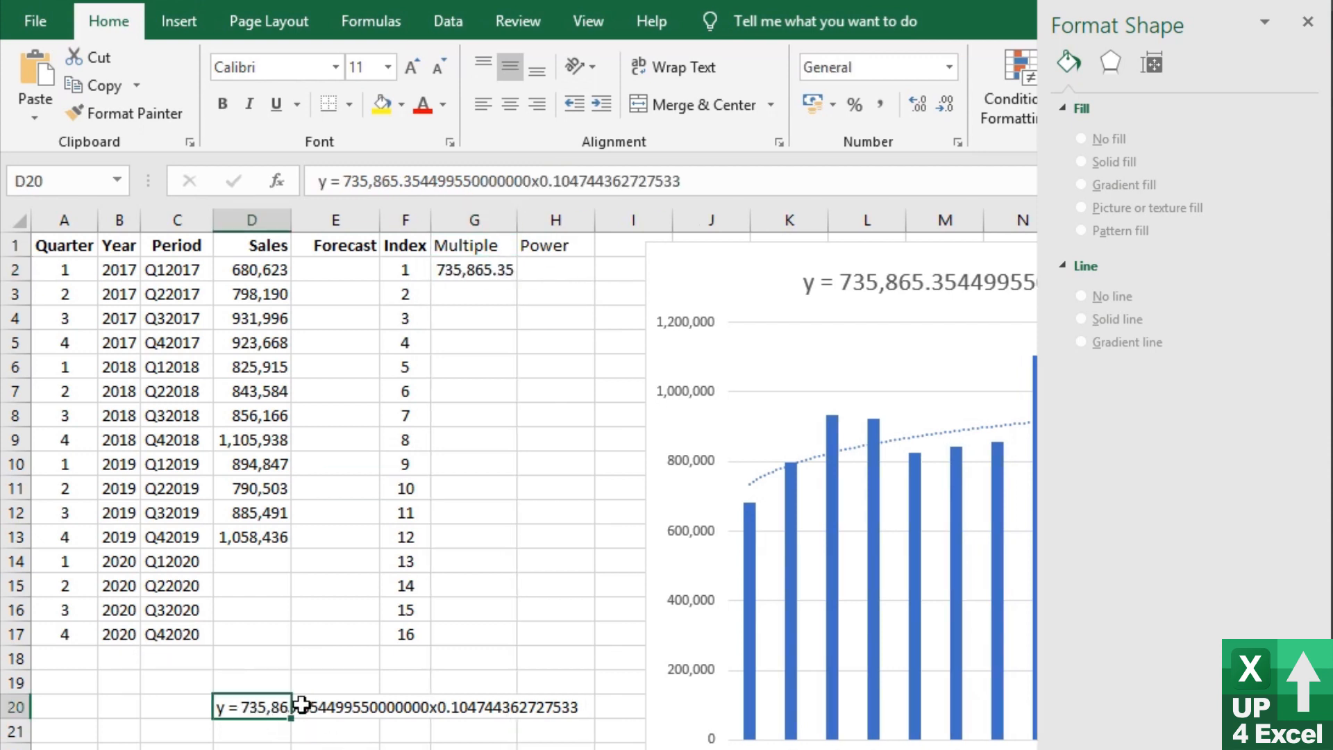
left_click_drag(540, 182, 752, 184)
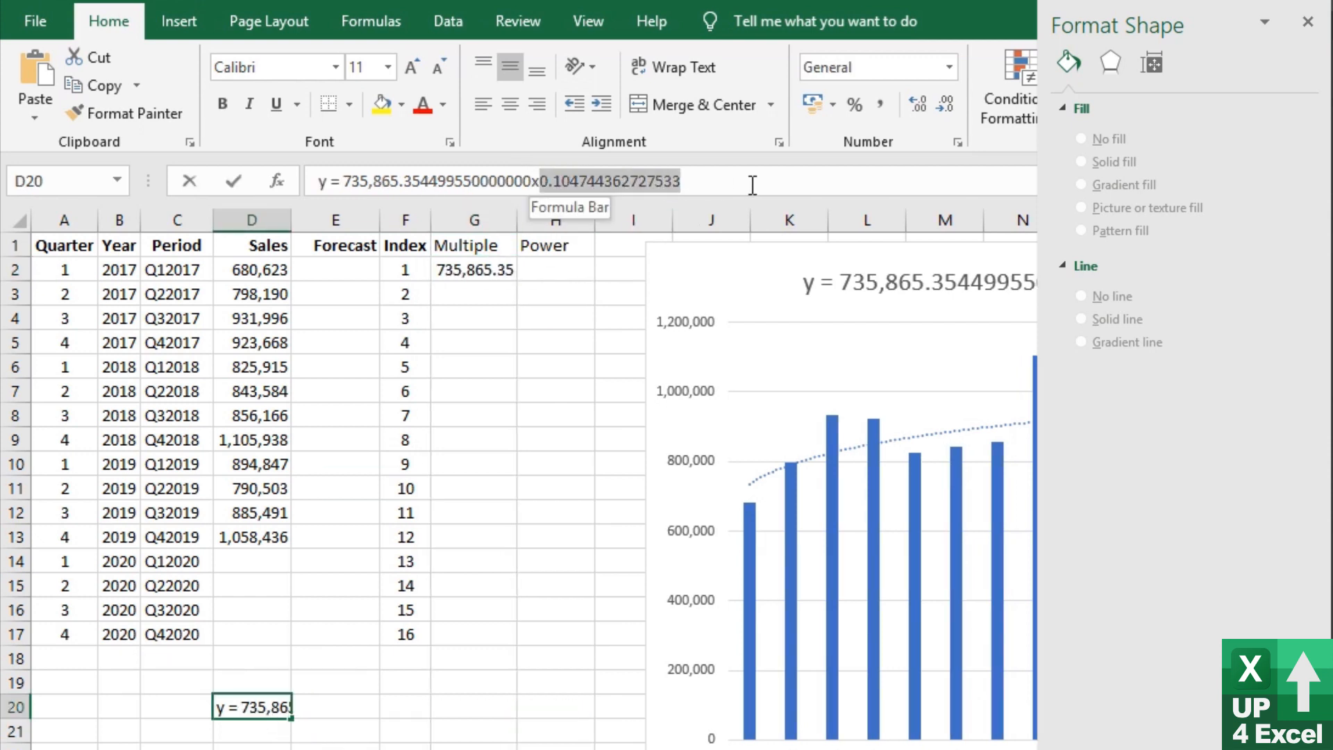
key("ctrl+c")
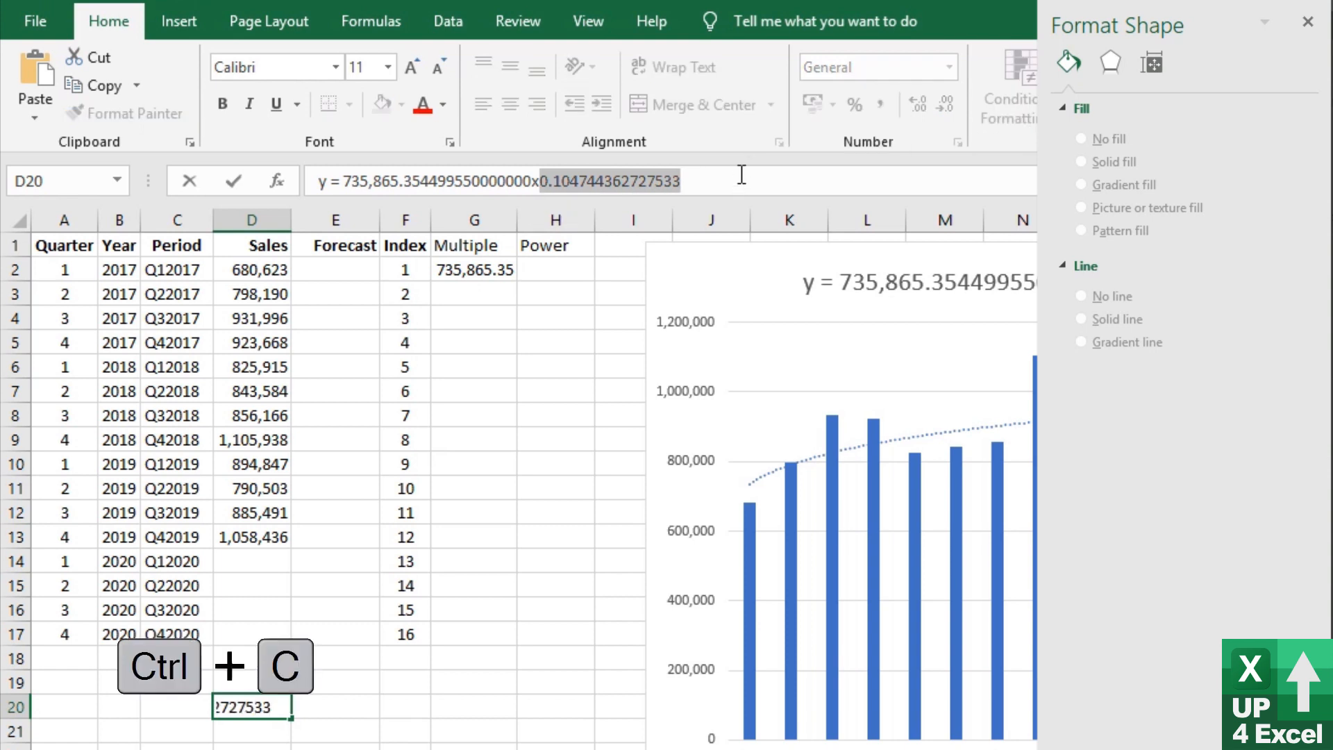
key("Return")
left_click(541, 258)
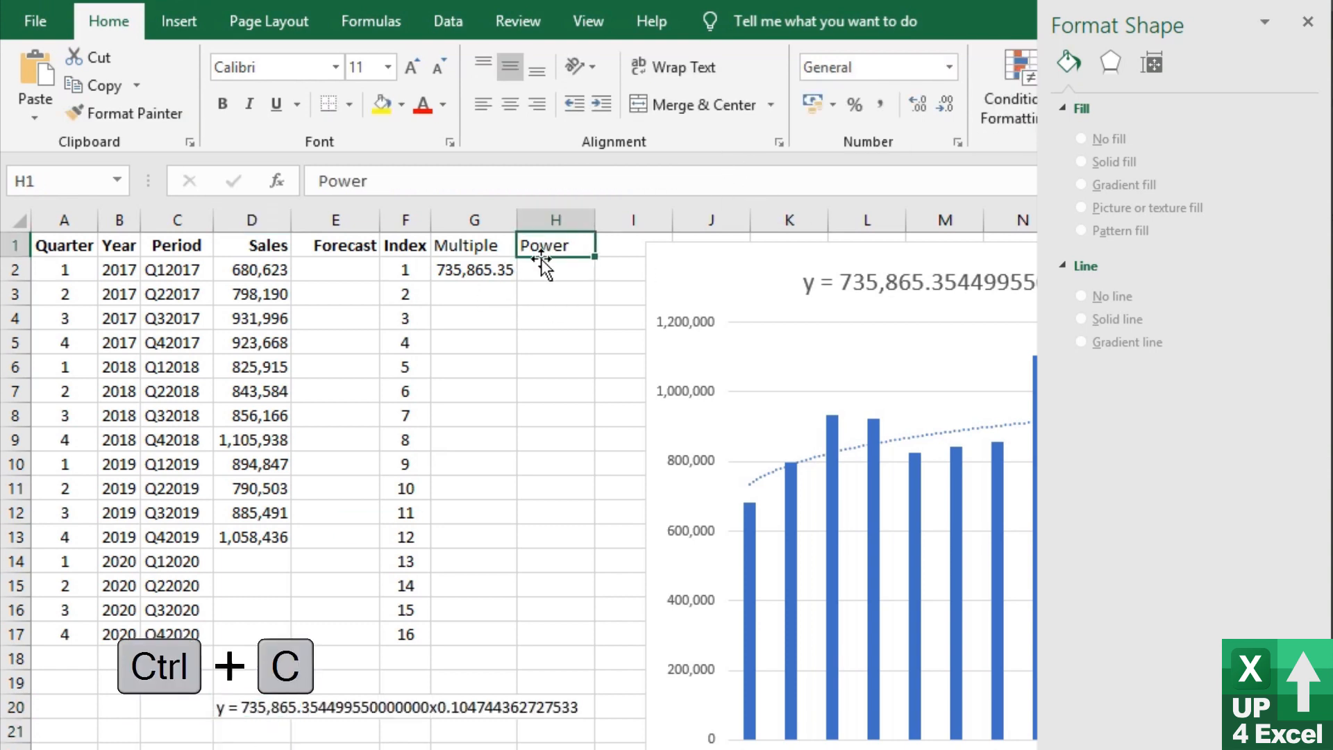
left_click(545, 270)
key("ctrl+v")
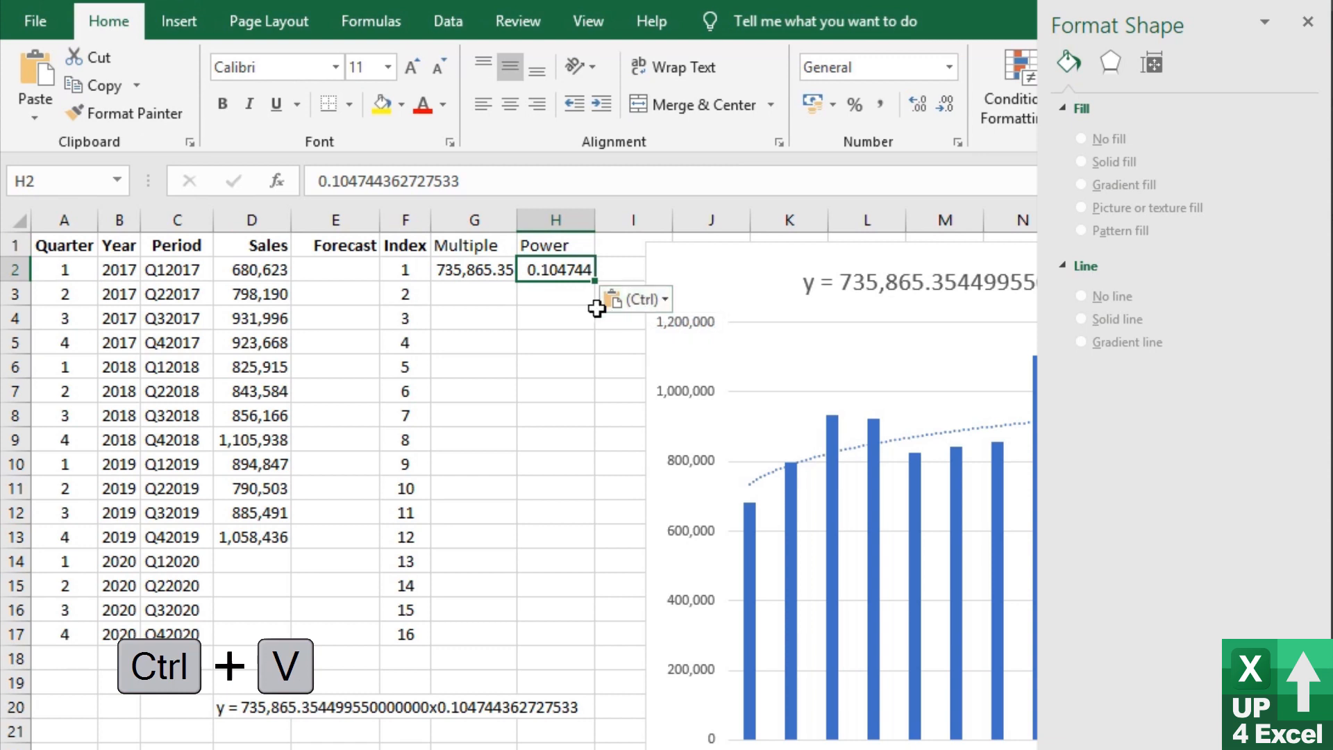
Enter the formula =G2*F2^H2 in cell E2 to calculate the first forecast from the multiple, index and power.
left_click(328, 275)
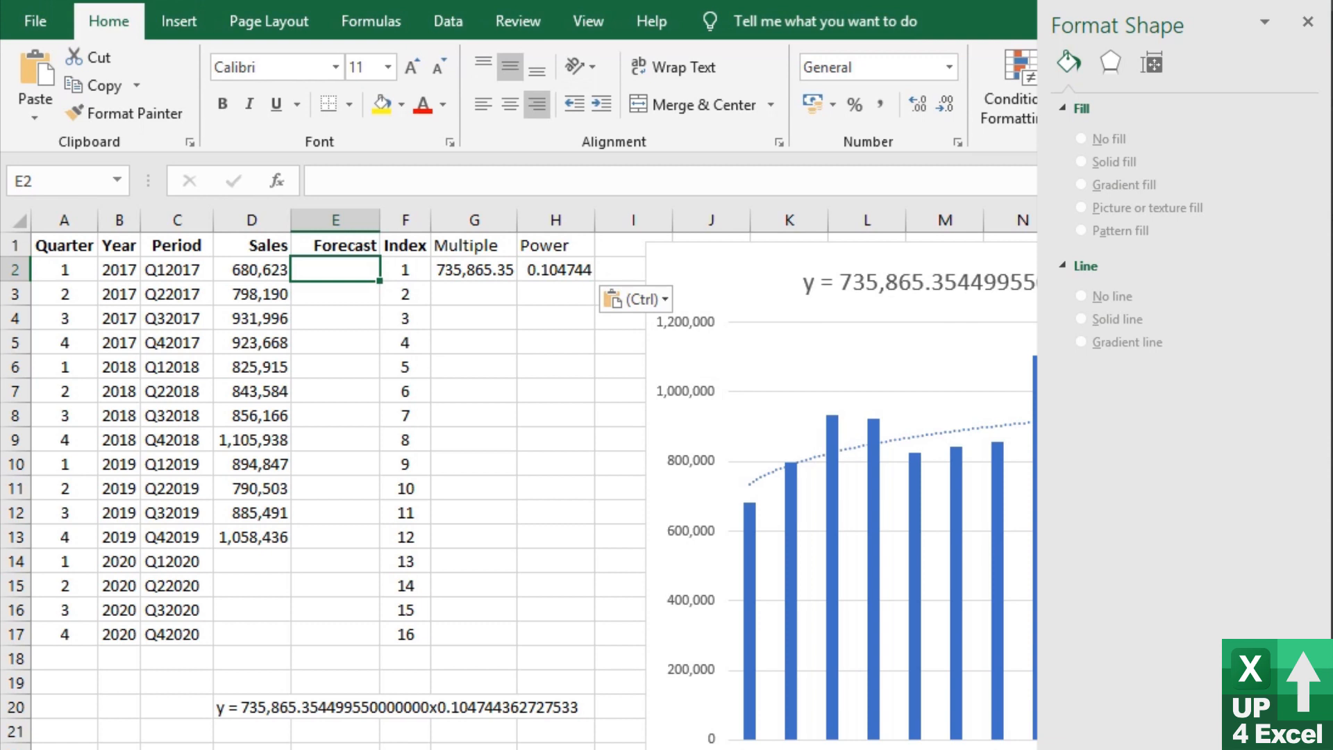
type("=")
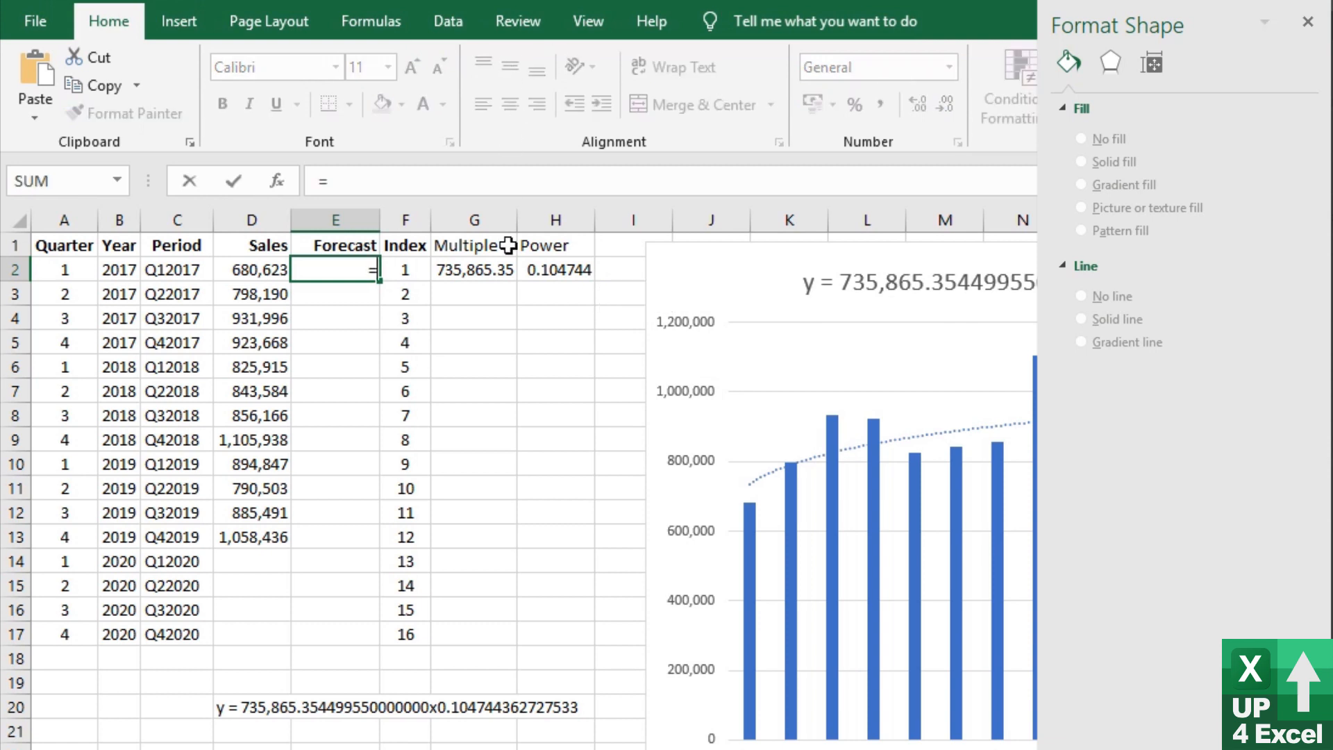
left_click(495, 271)
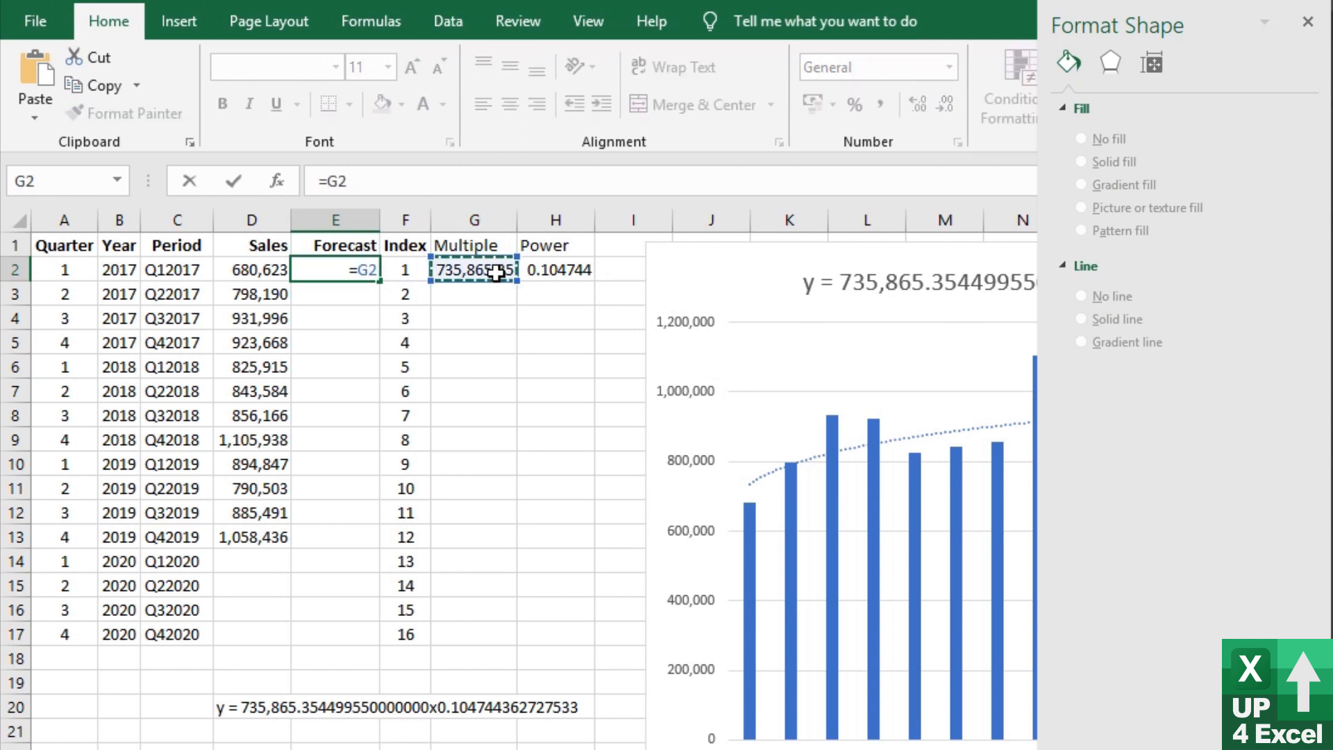
type("*")
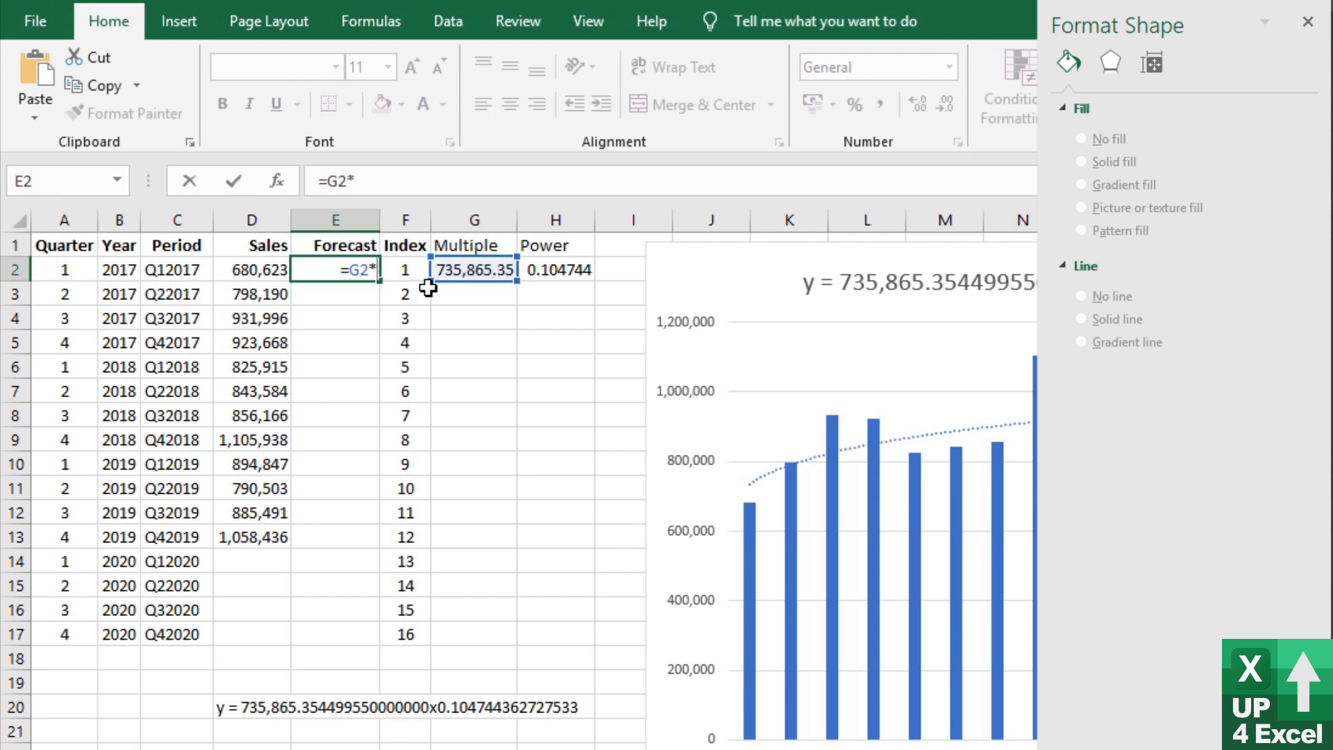
left_click(406, 275)
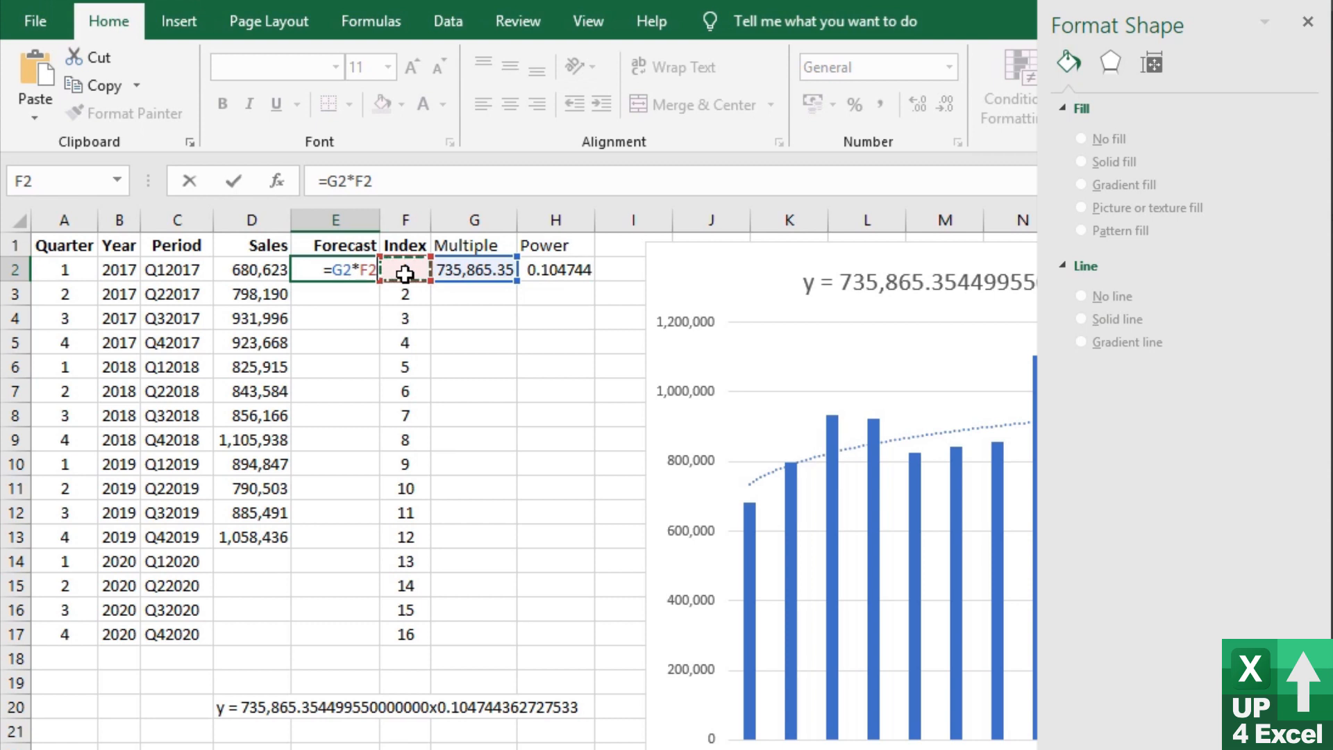
type("^")
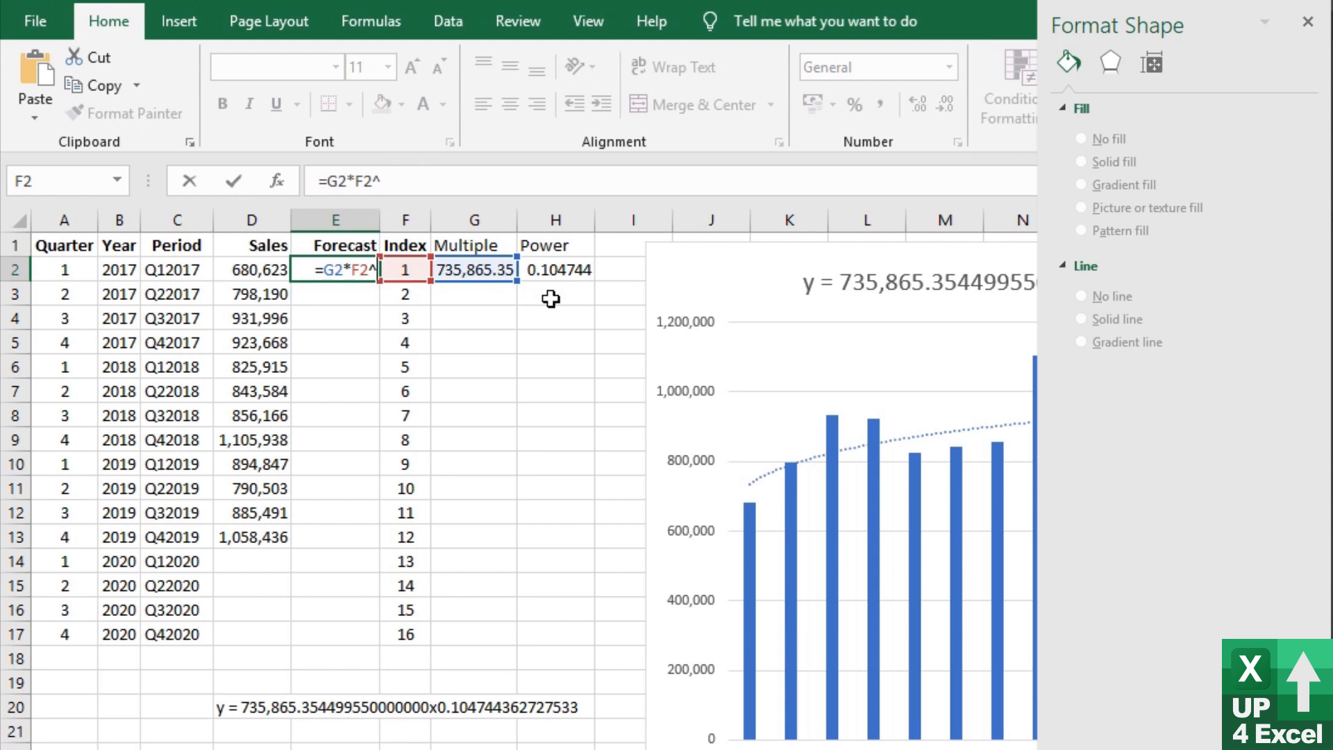
left_click(554, 267)
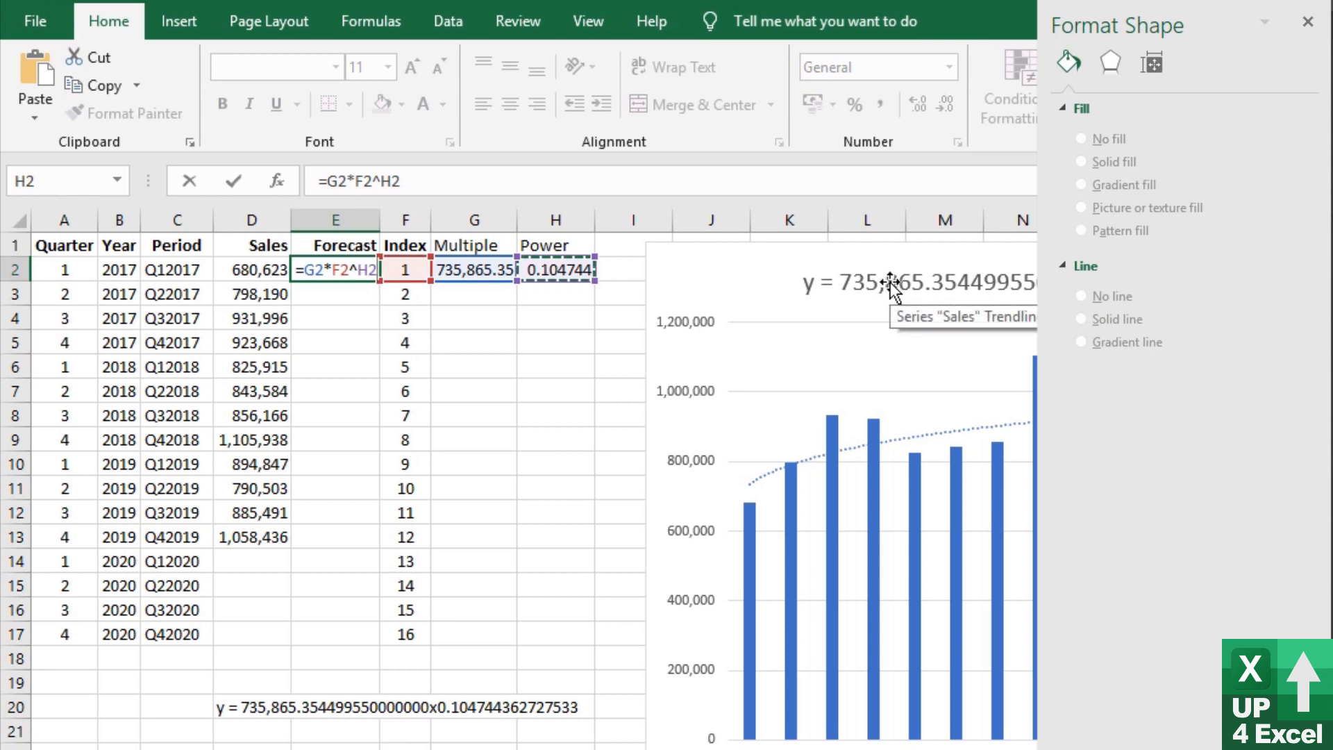
key("Return")
key("Up")
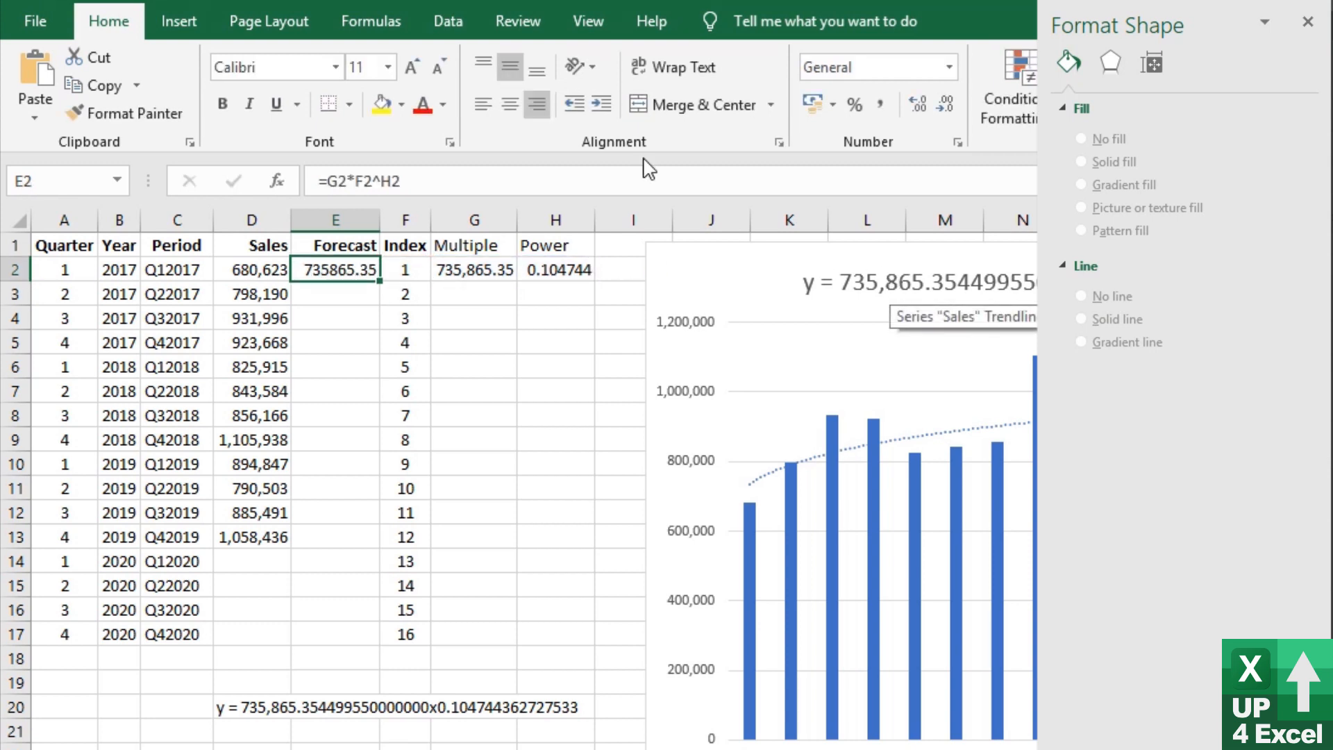
Copy the formatting of the Sales column onto the Forecast column with Format Painter.
left_click(268, 221)
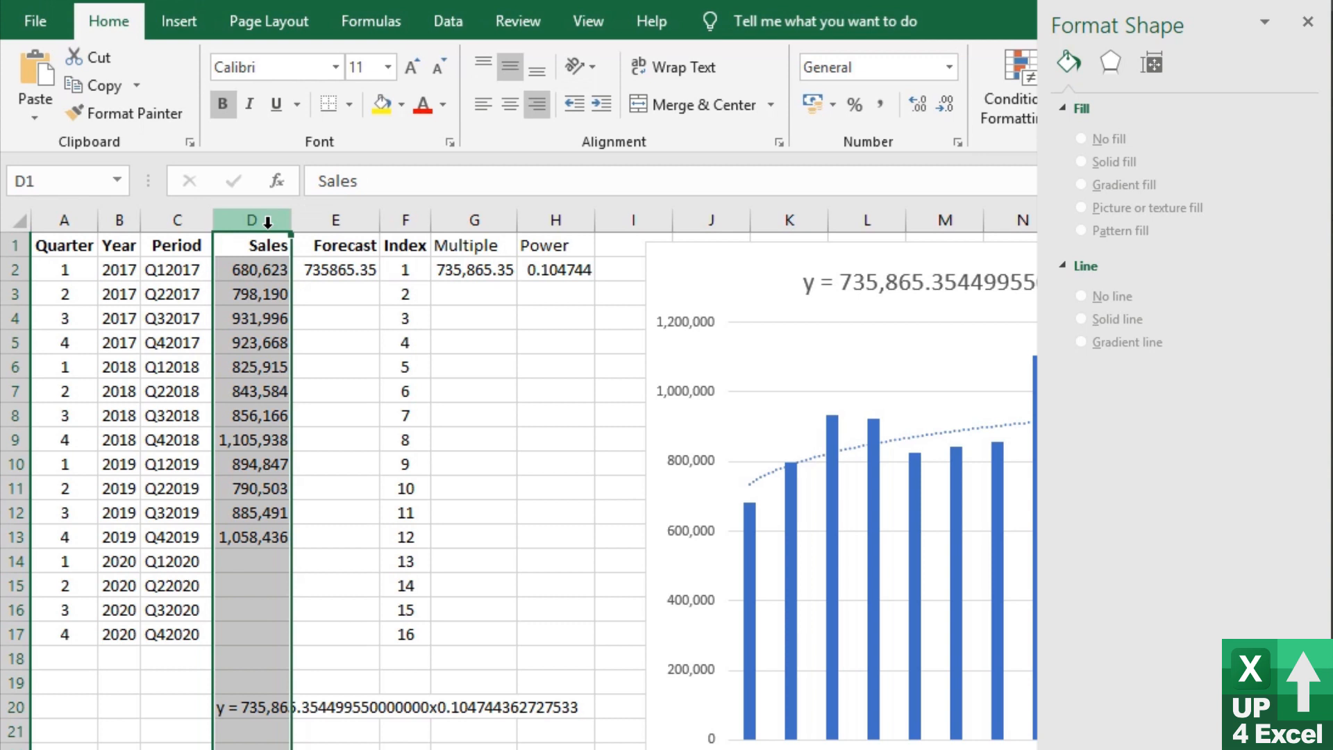
left_click(155, 104)
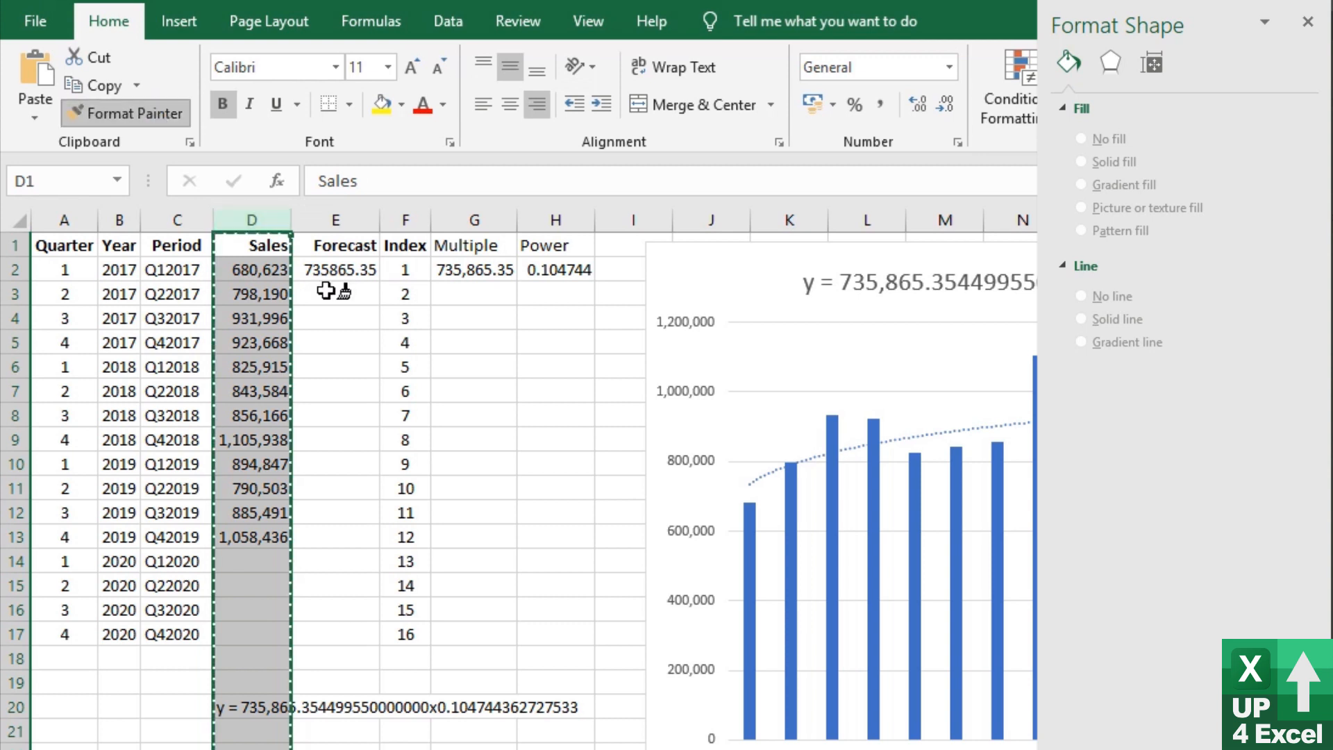
left_click(348, 222)
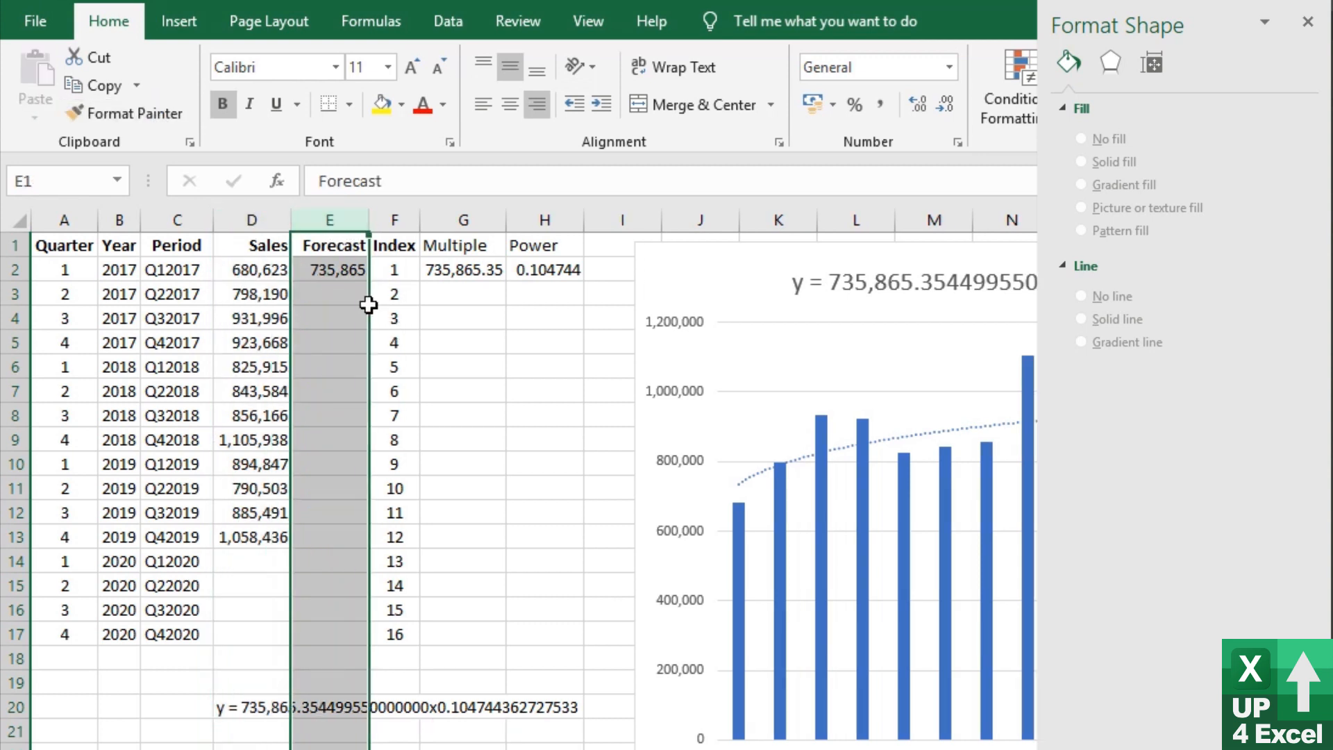
Enter the formula =G2 in cell G3 and fill it down through G17.
left_click(329, 270)
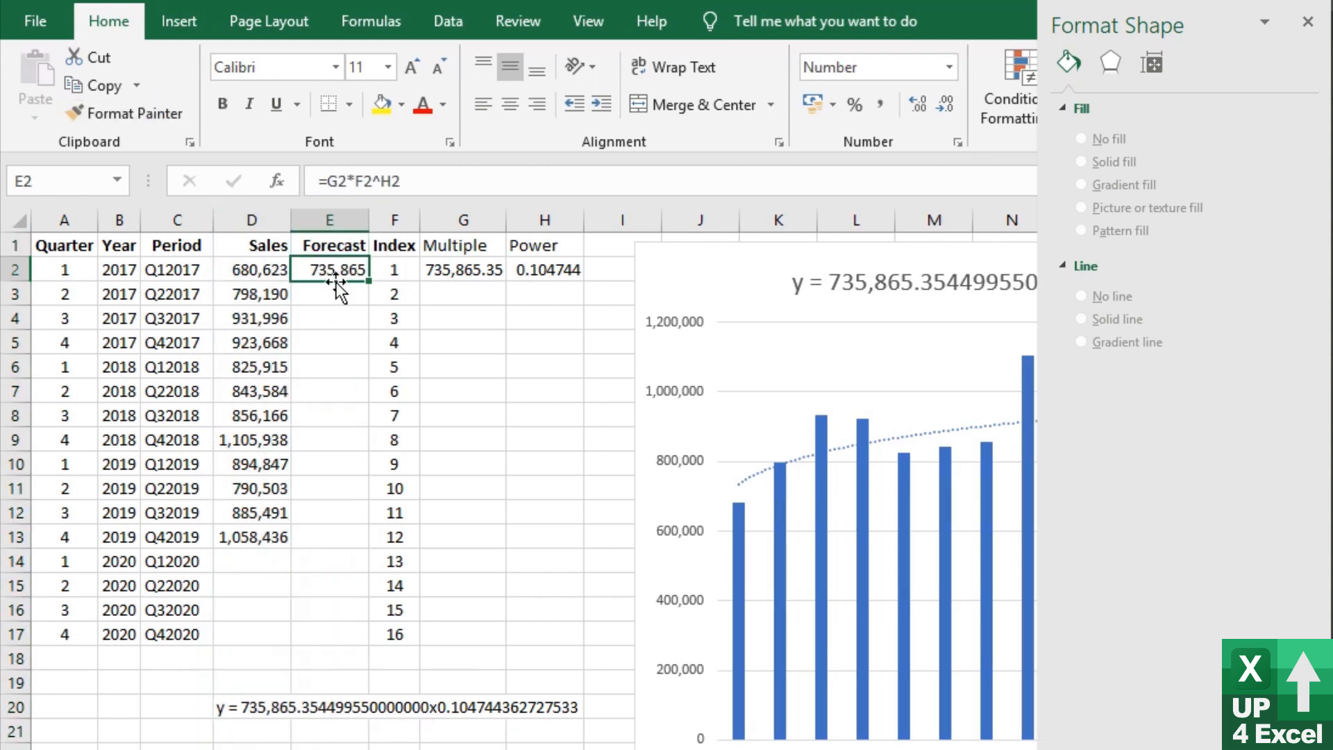
left_click(484, 295)
key("Up")
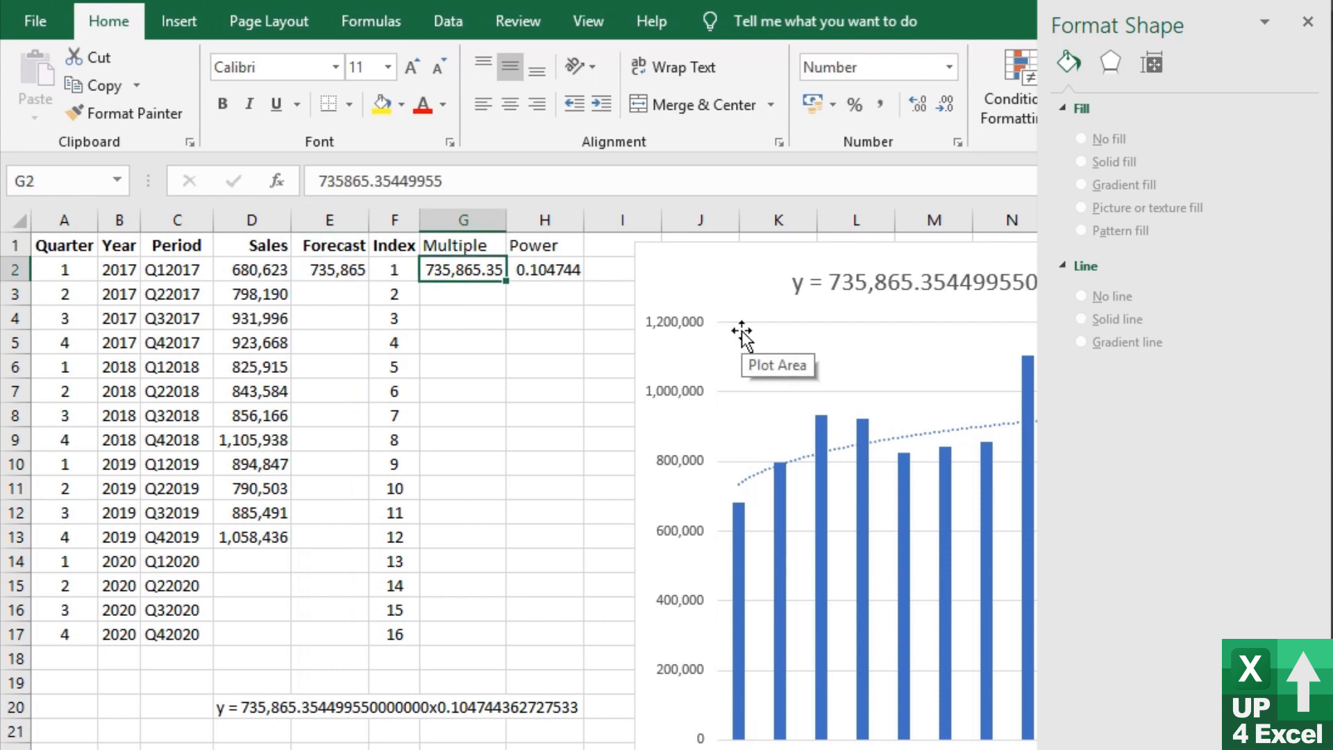
key("Left")
key("Left")
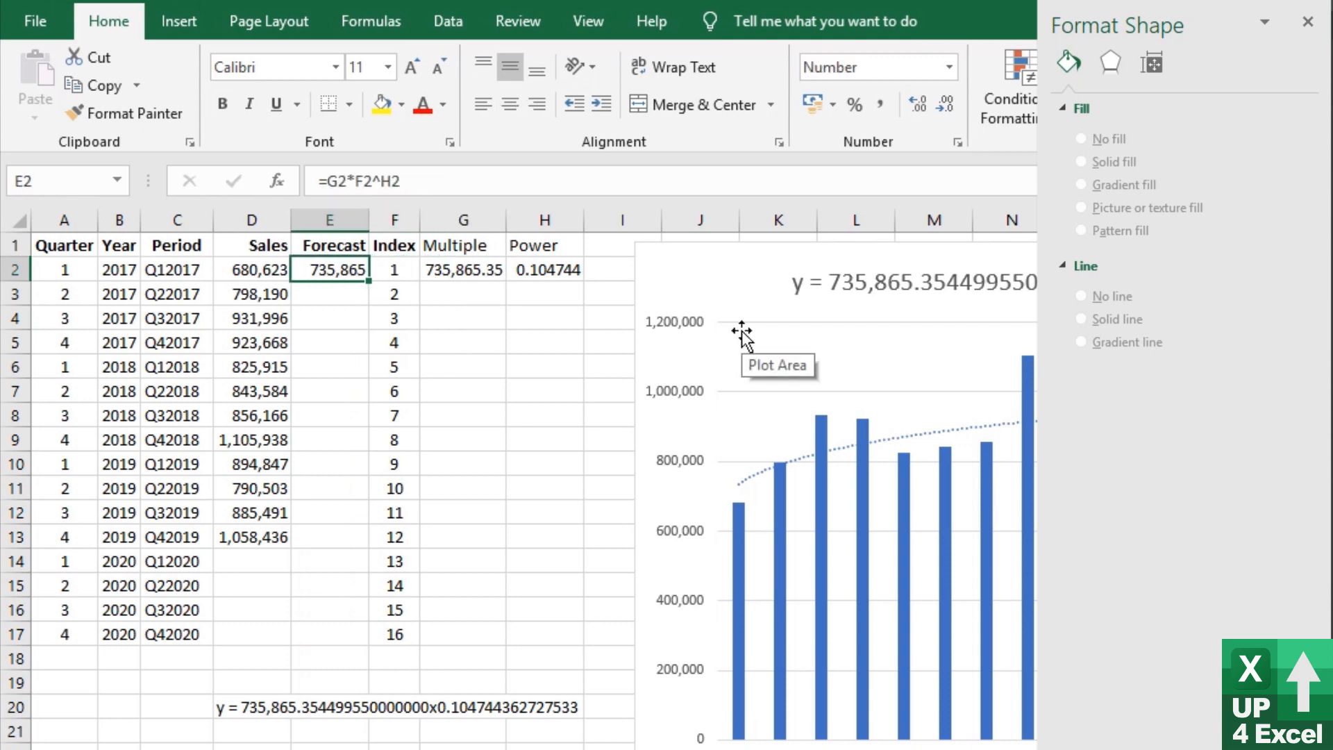
key("Right")
key("Right")
key("Down")
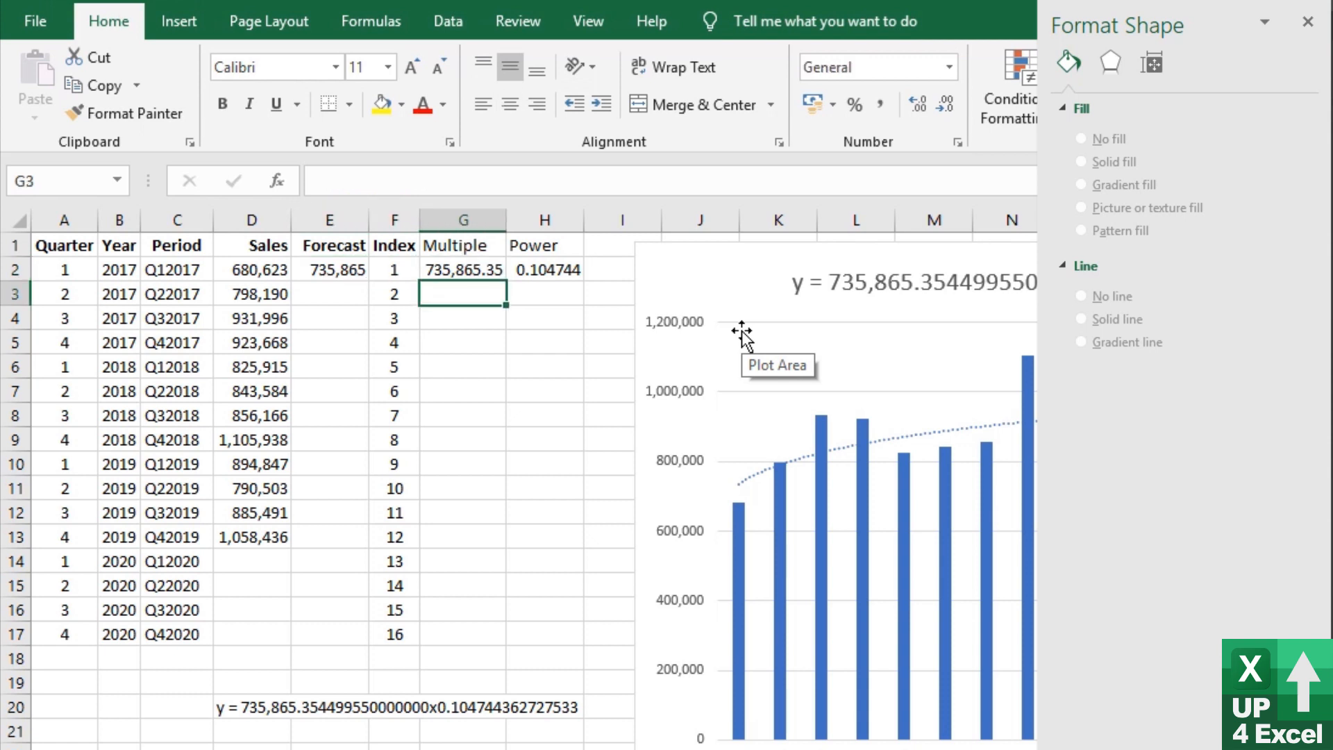
type("=")
key("Up")
key("Return")
key("Up")
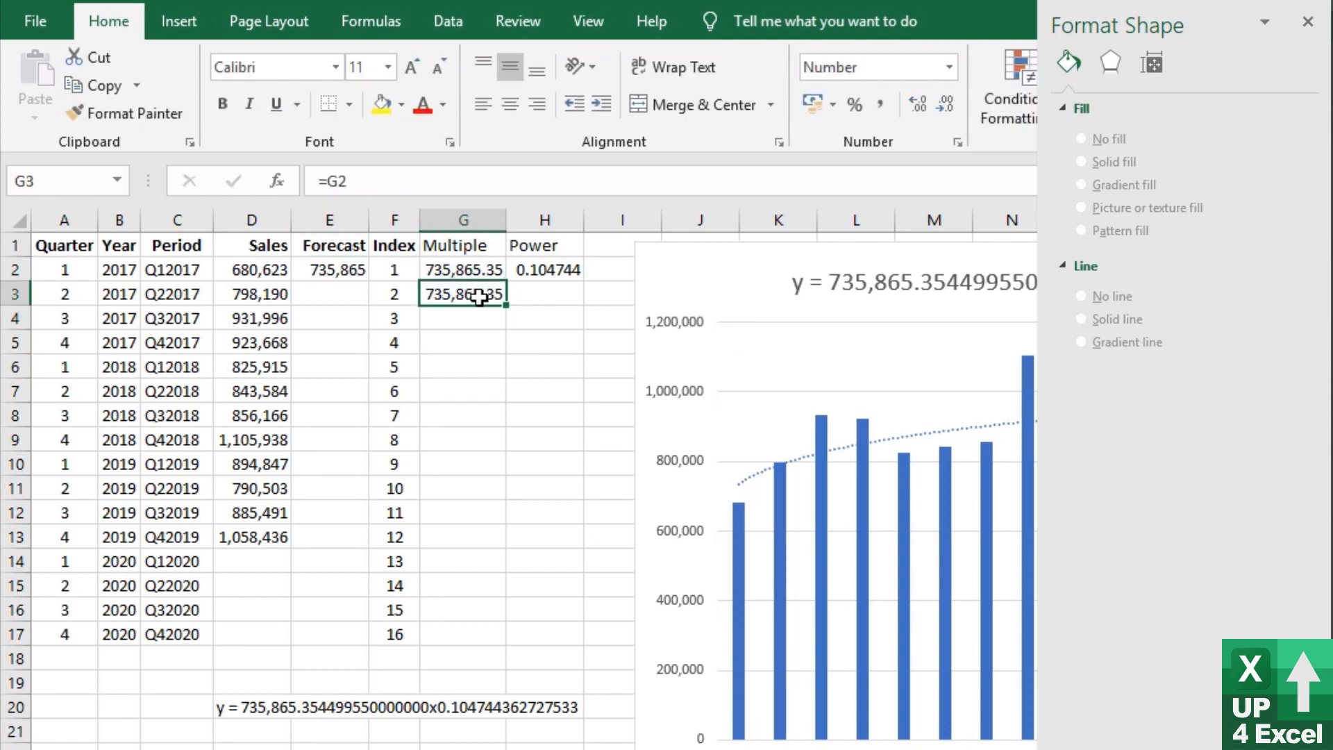
double_click(504, 303)
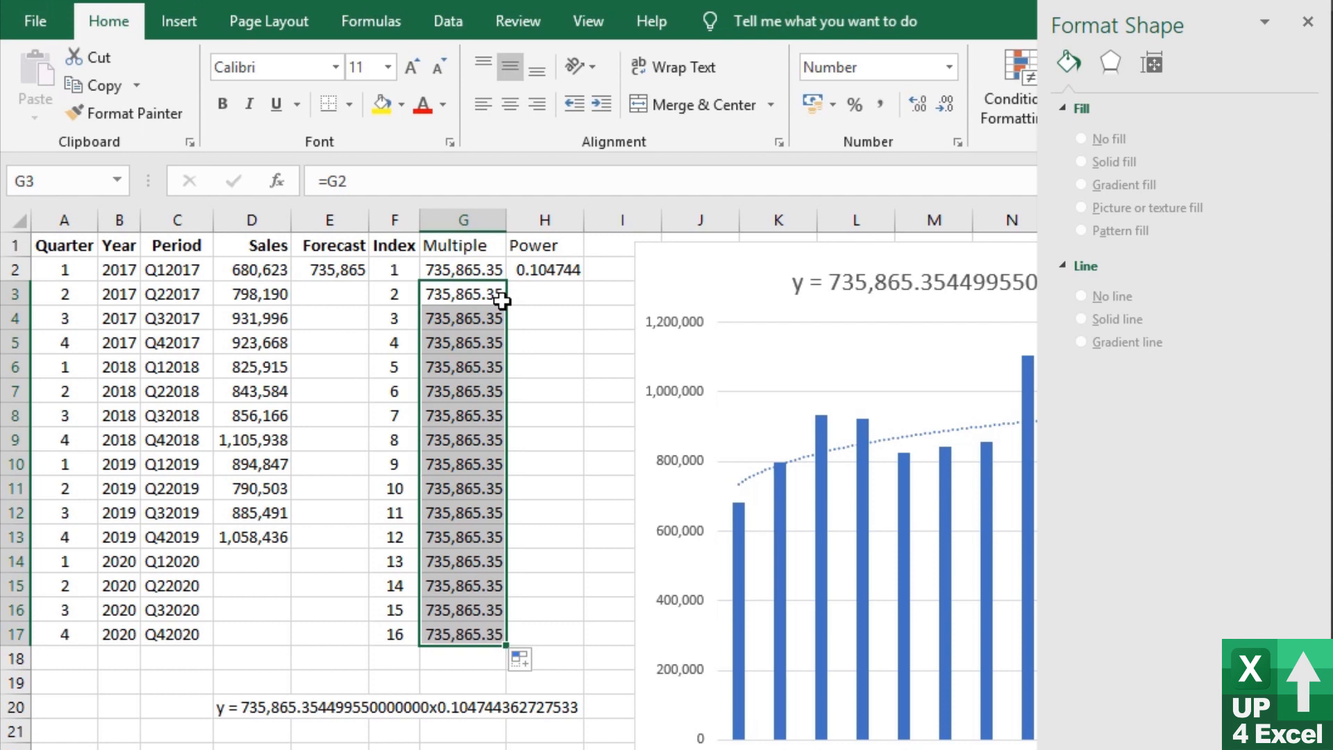
Copy the formulas in G3:G17 into H3:H17 so the Power column repeats the value above.
key("ctrl+c")
left_click(510, 295)
key("ctrl+v")
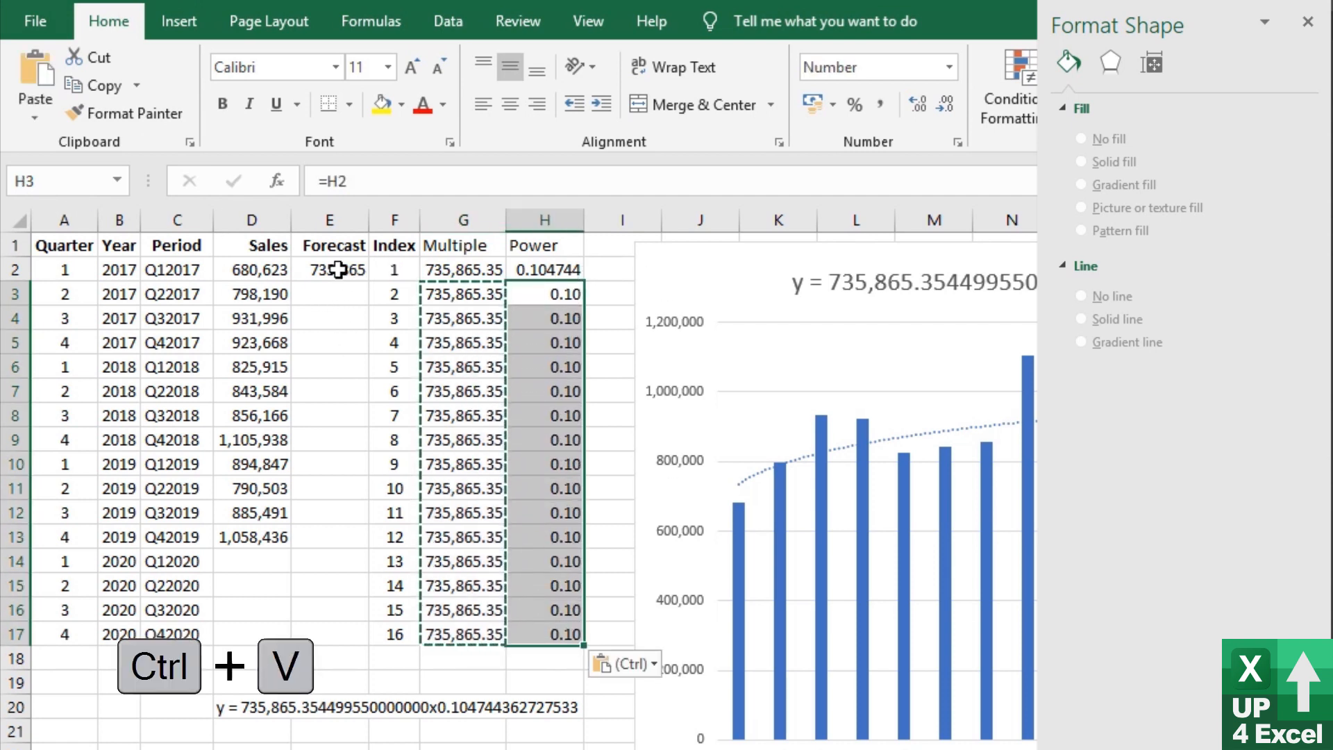
Fill the forecast formula in E2 down through E17.
left_click(361, 276)
double_click(361, 278)
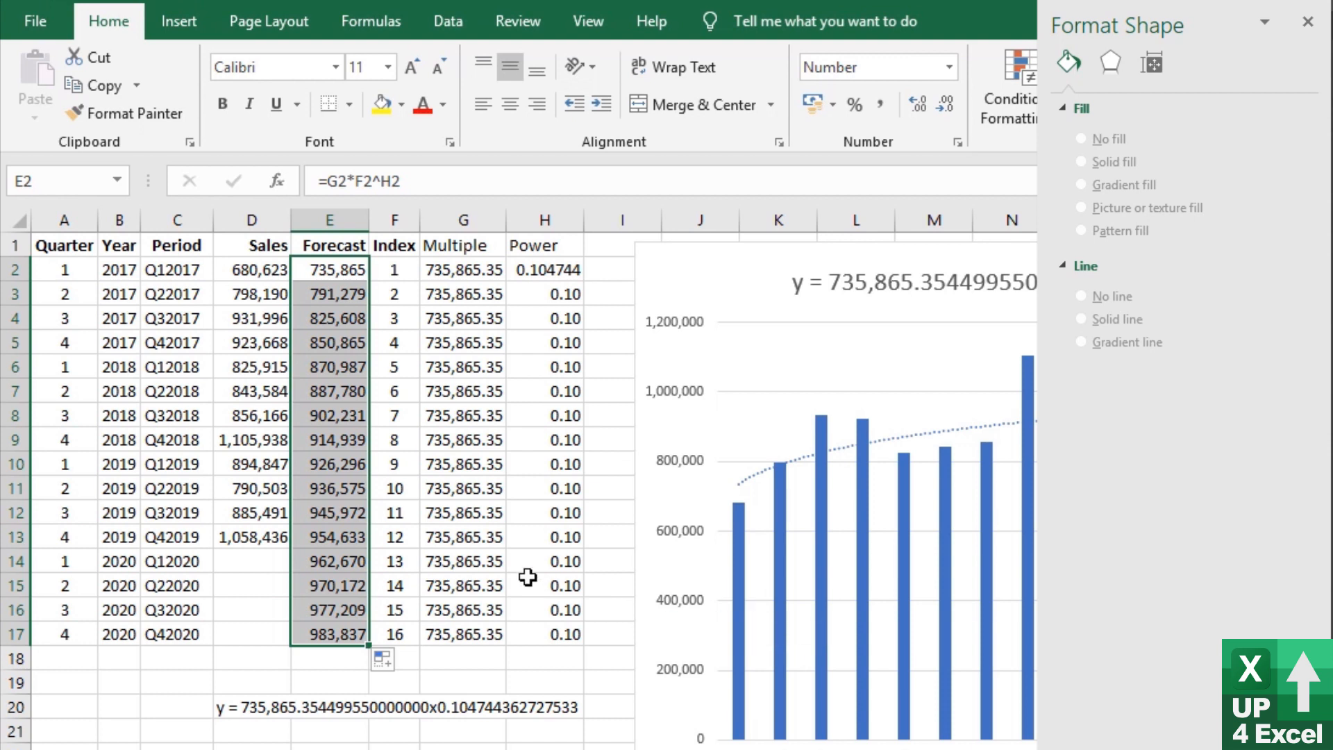
left_click(333, 562)
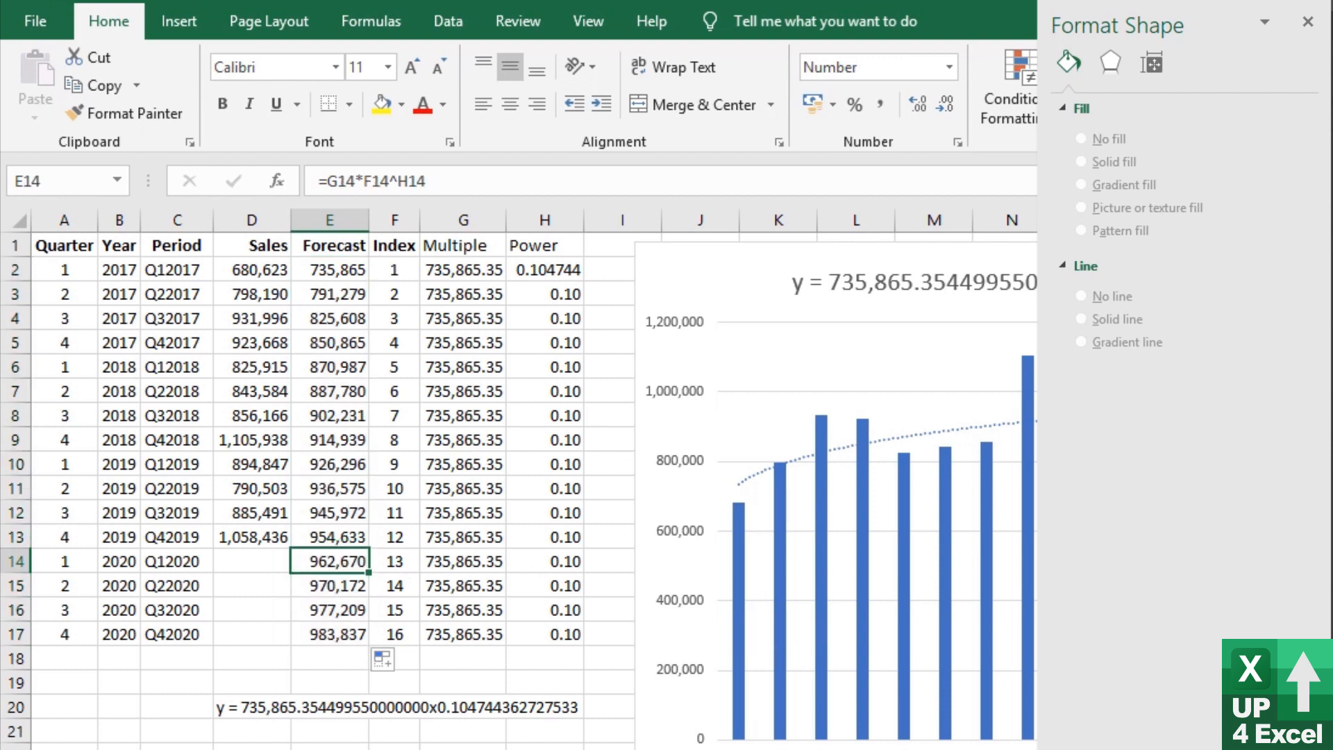
left_click_drag(340, 514, 345, 278)
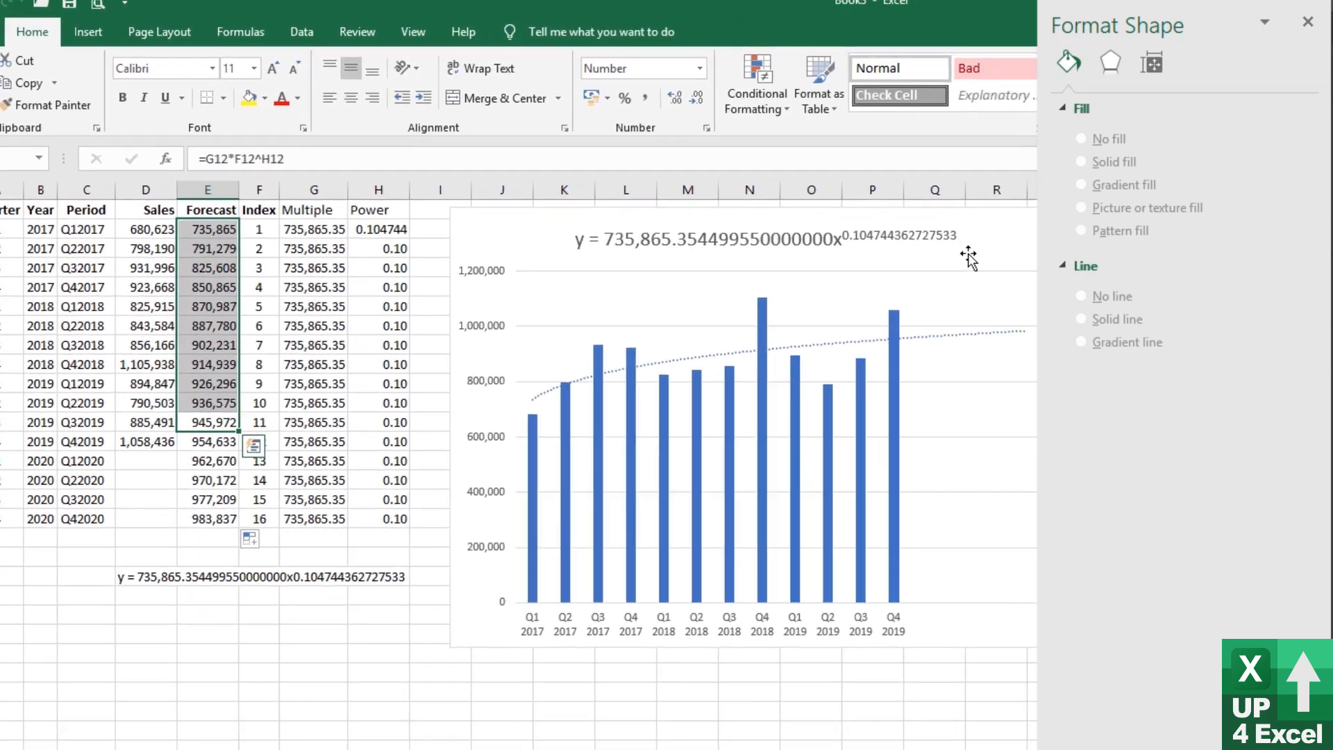
Add a data series to the sales chart, named from cell E1 with values from E2:E17.
left_click(967, 256)
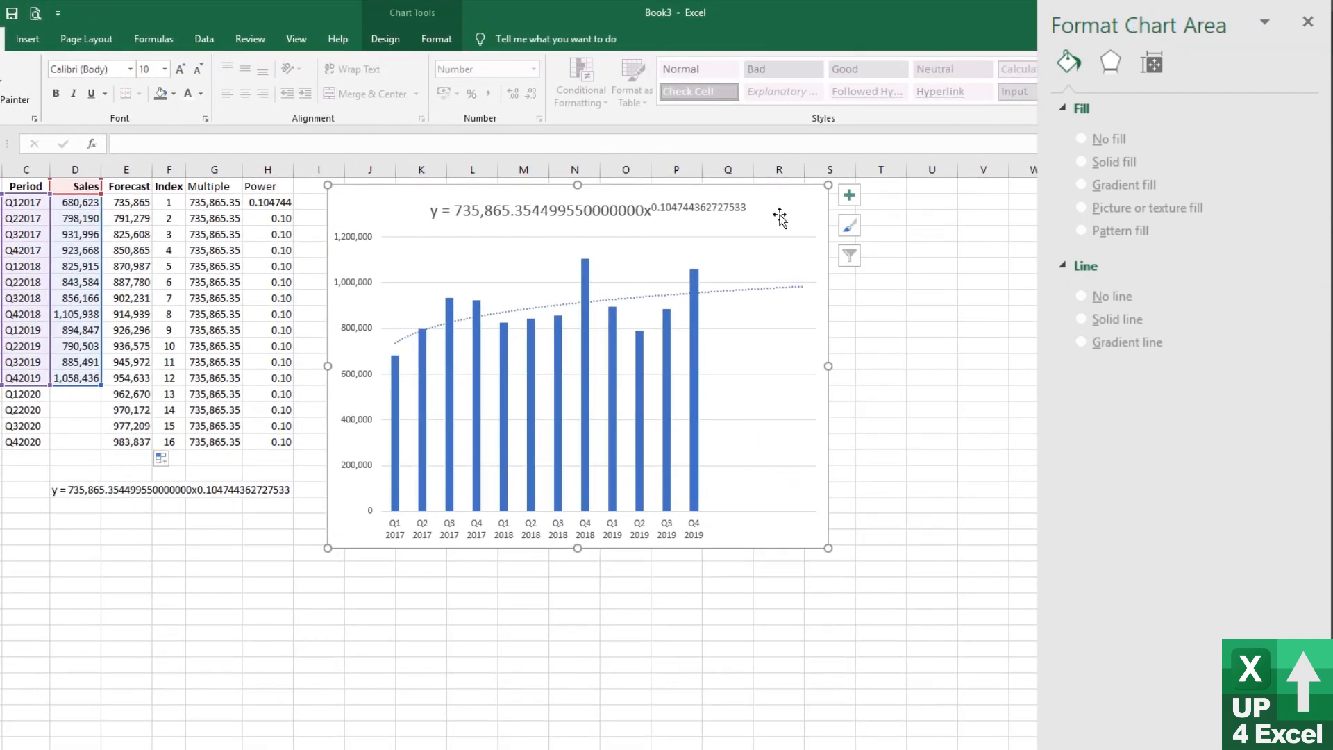
left_click(392, 44)
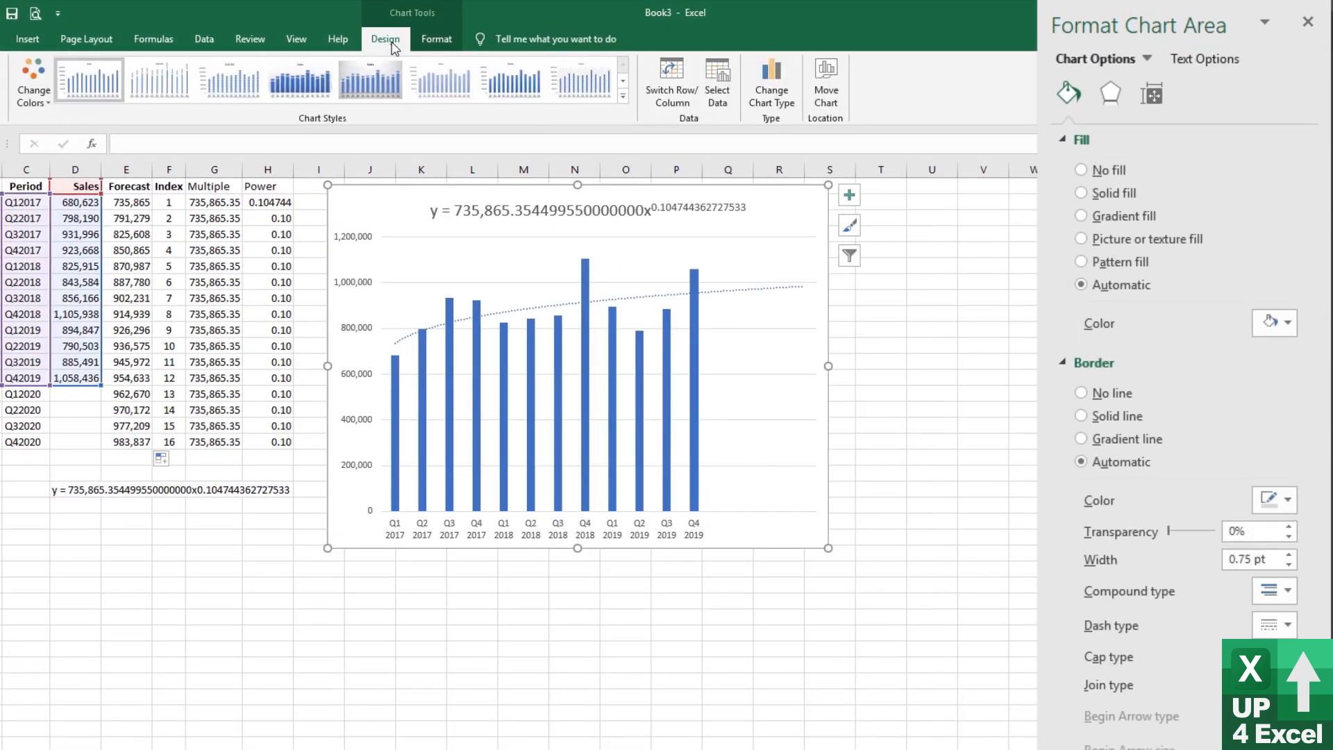
left_click(725, 80)
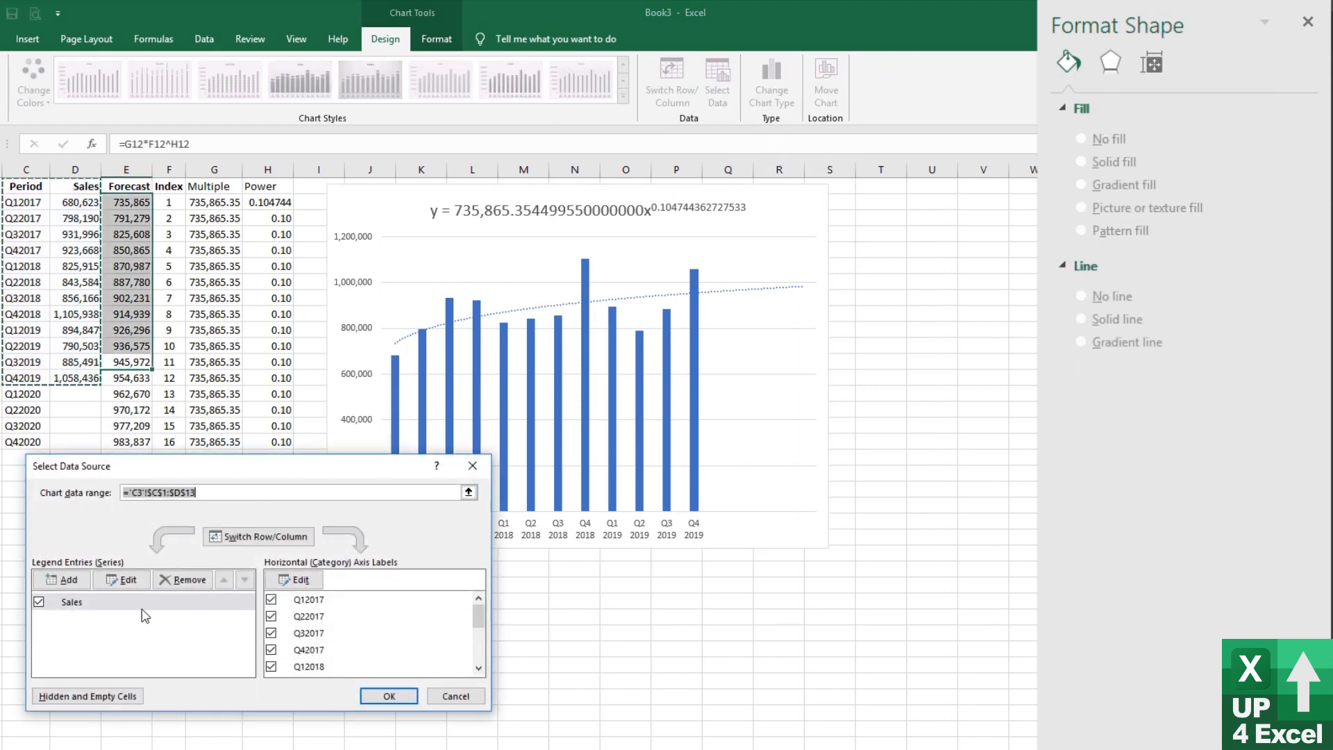
left_click(70, 580)
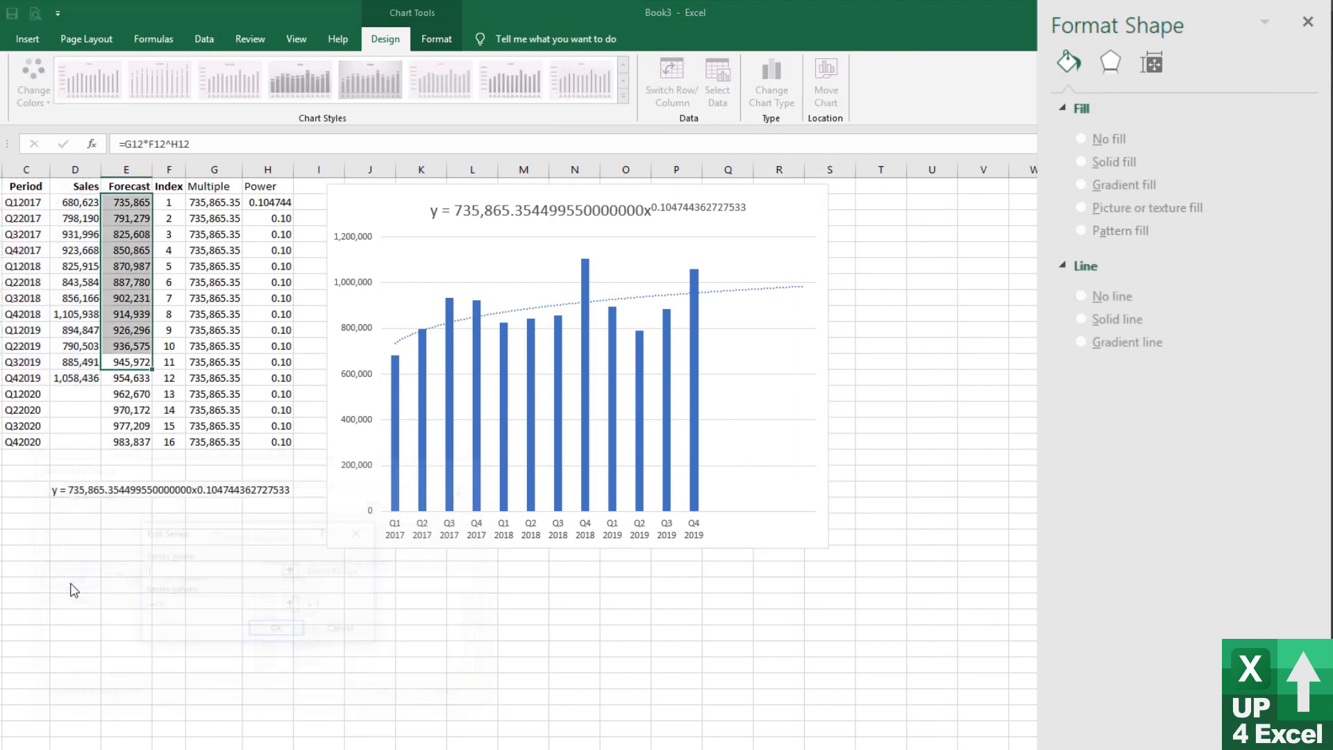
left_click(142, 187)
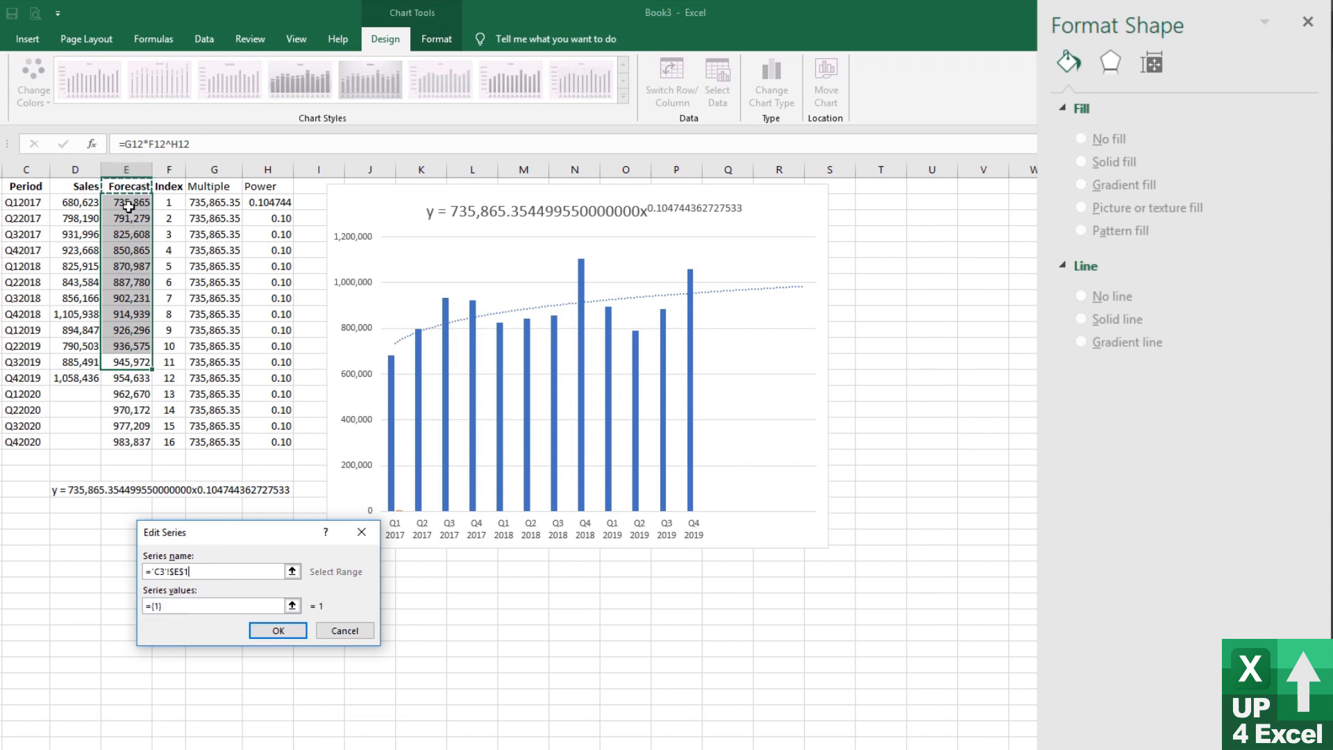
left_click(292, 605)
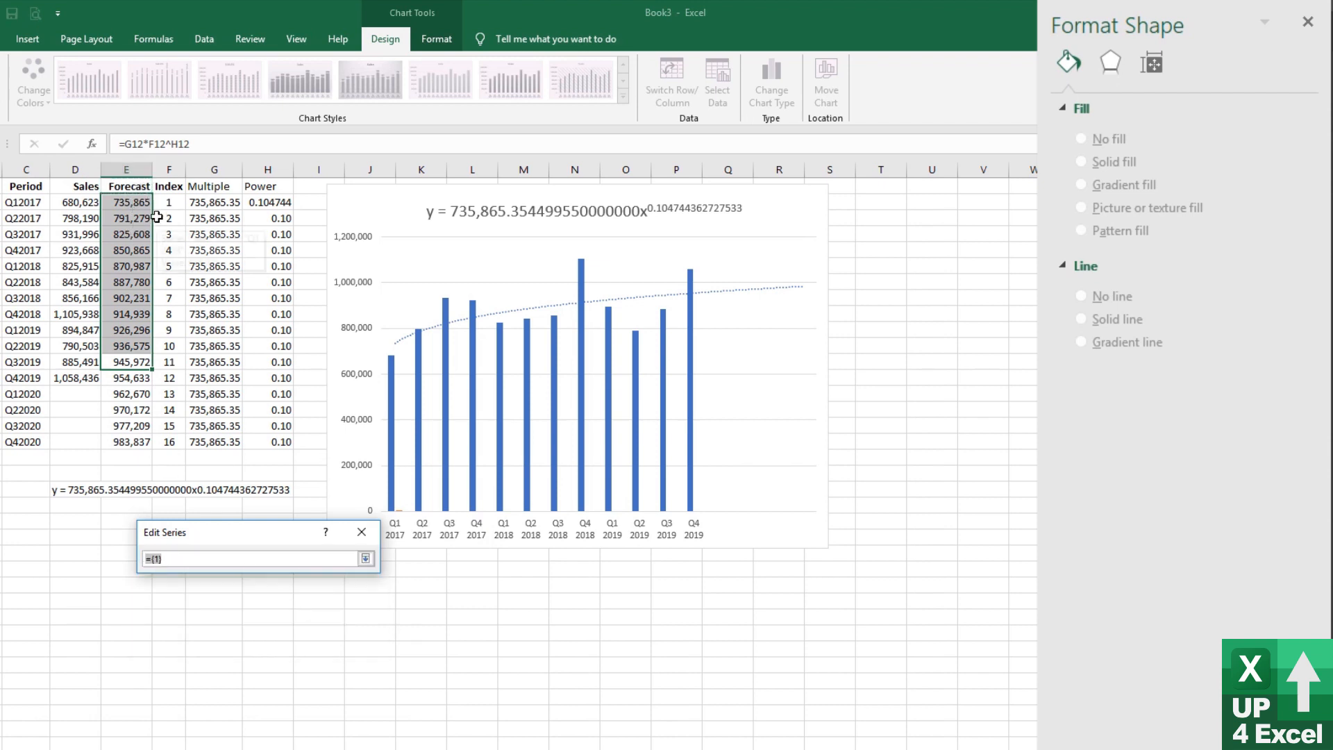
left_click_drag(127, 204, 132, 444)
left_click(365, 558)
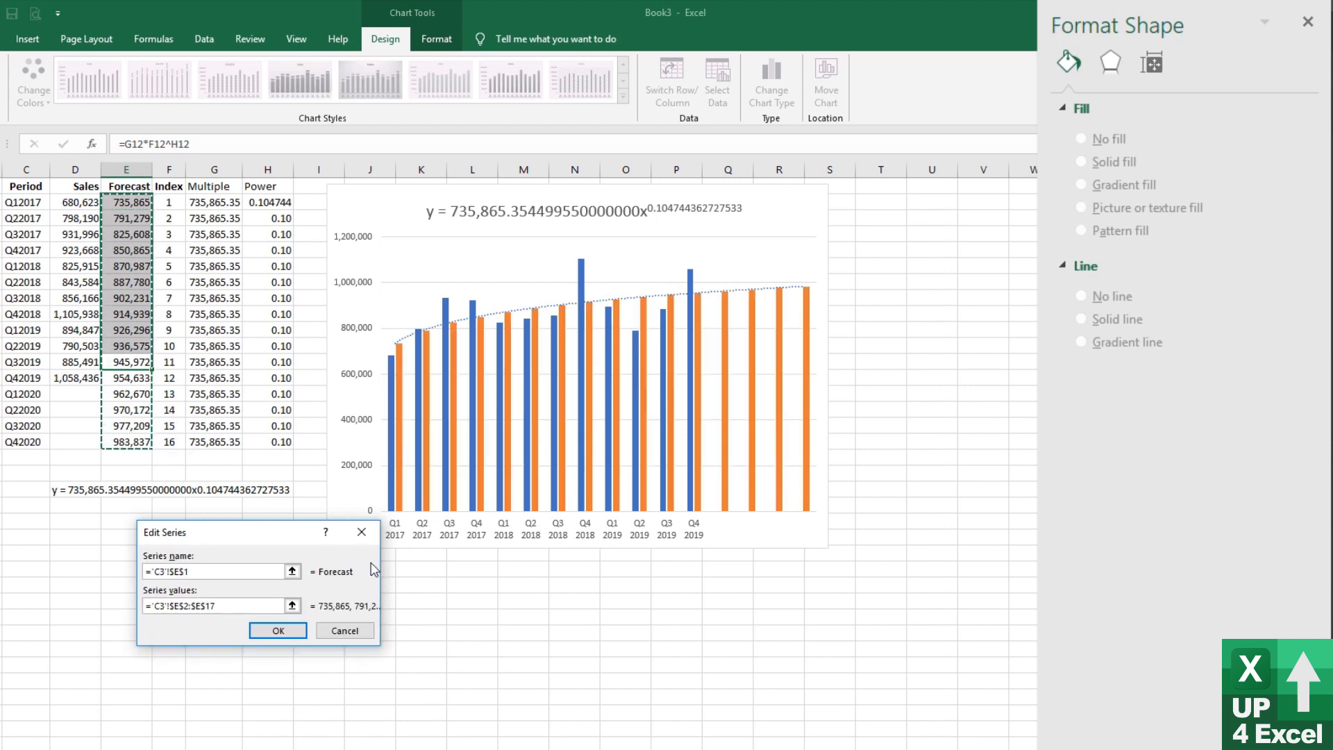
left_click(277, 630)
left_click(388, 695)
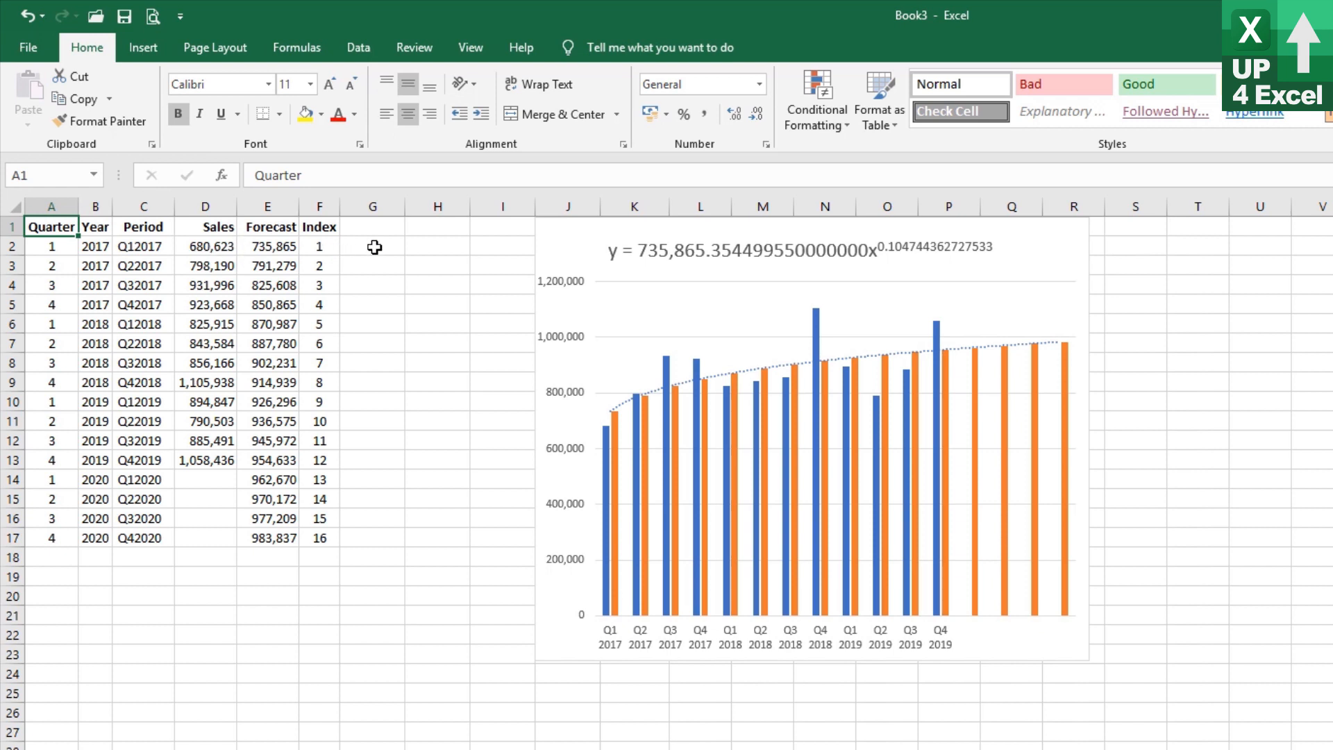
Enter the header "Calc1" in cell G1.
left_click(372, 224)
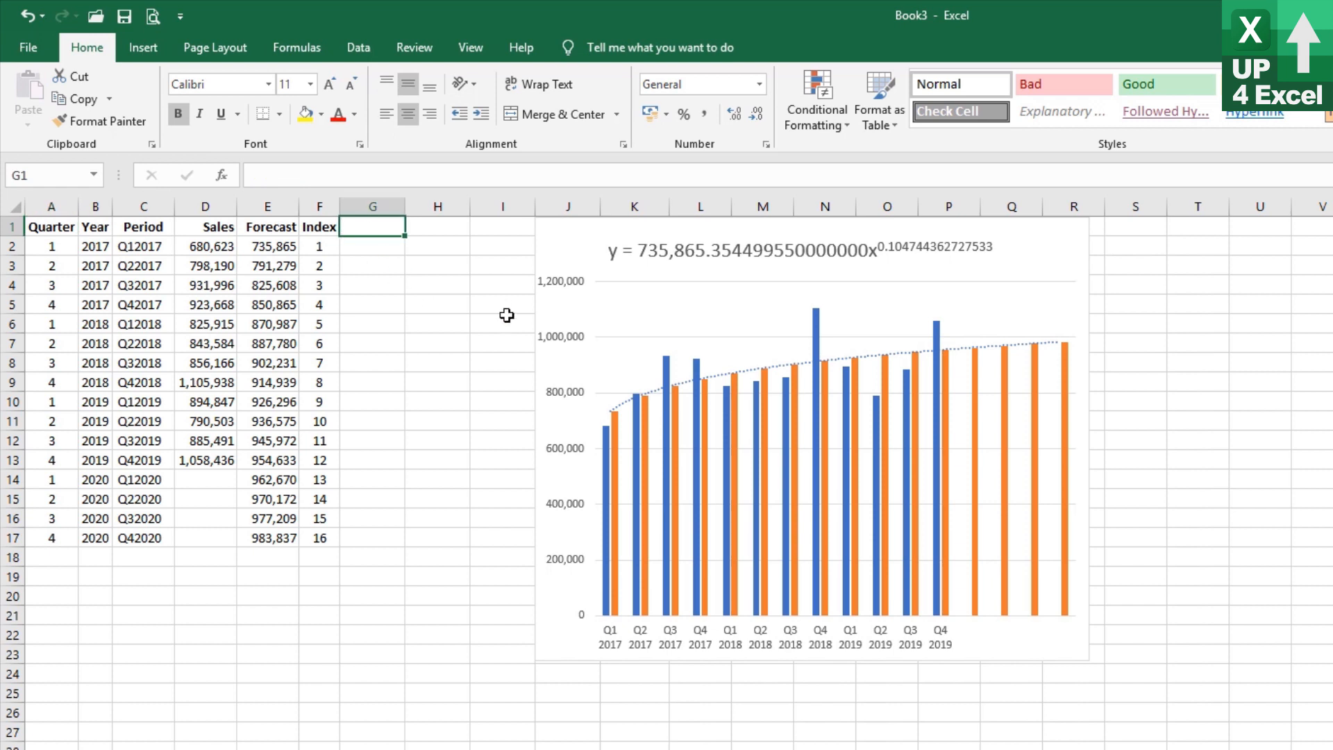
type("Calc")
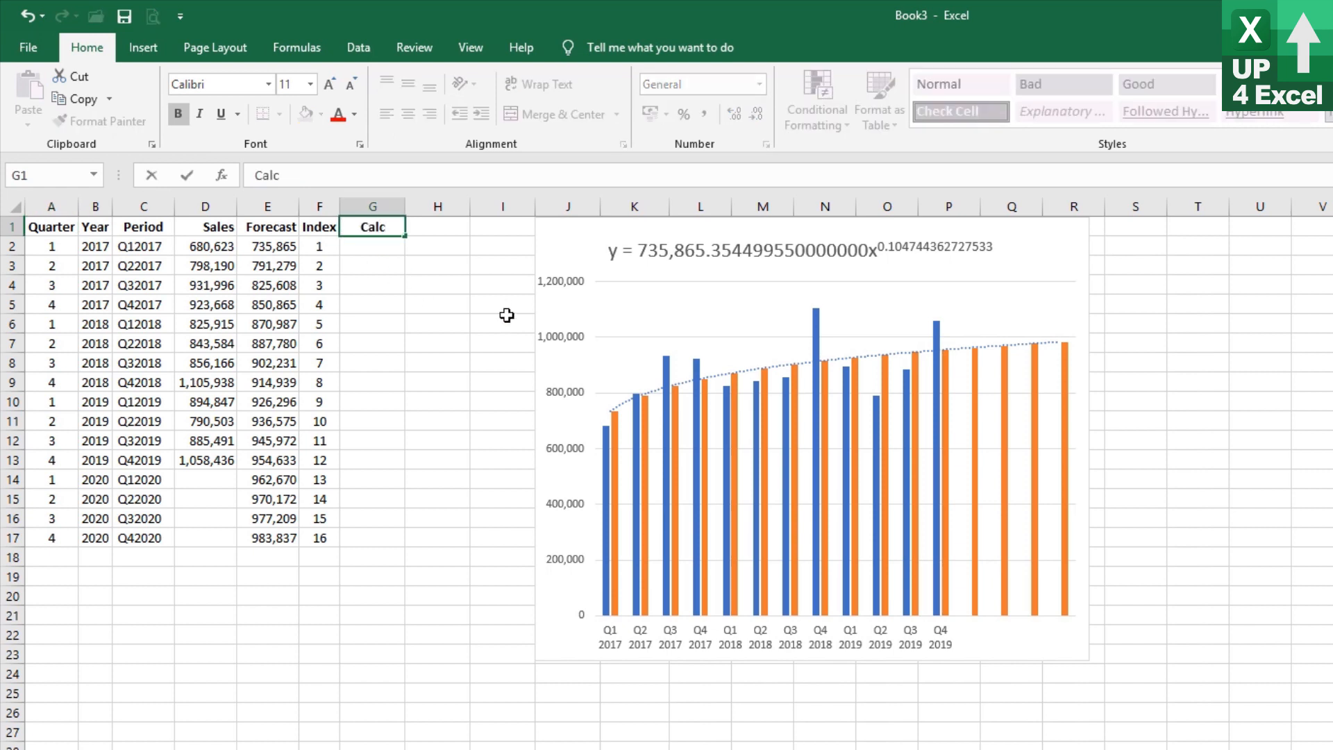
type("1")
key("Return")
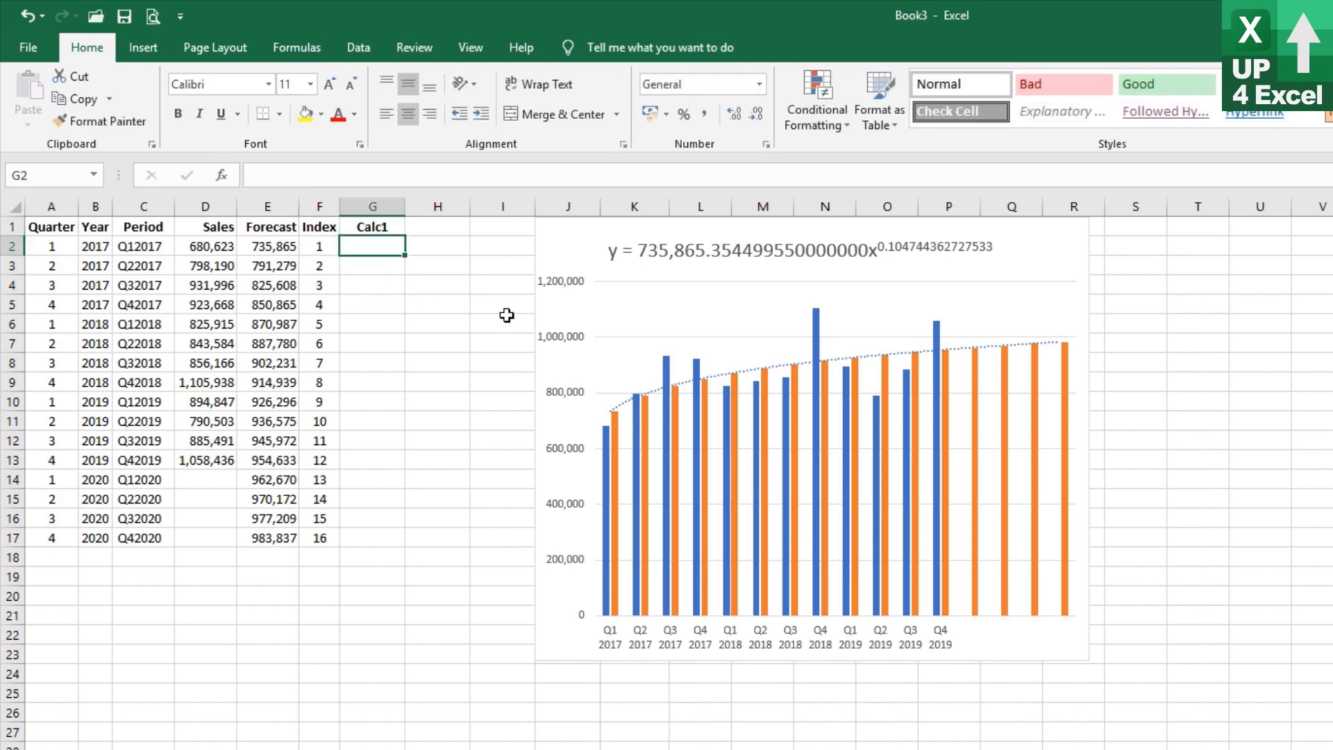
Enter the formula =E2/D2 in G2 and fill it down through G13.
type("=")
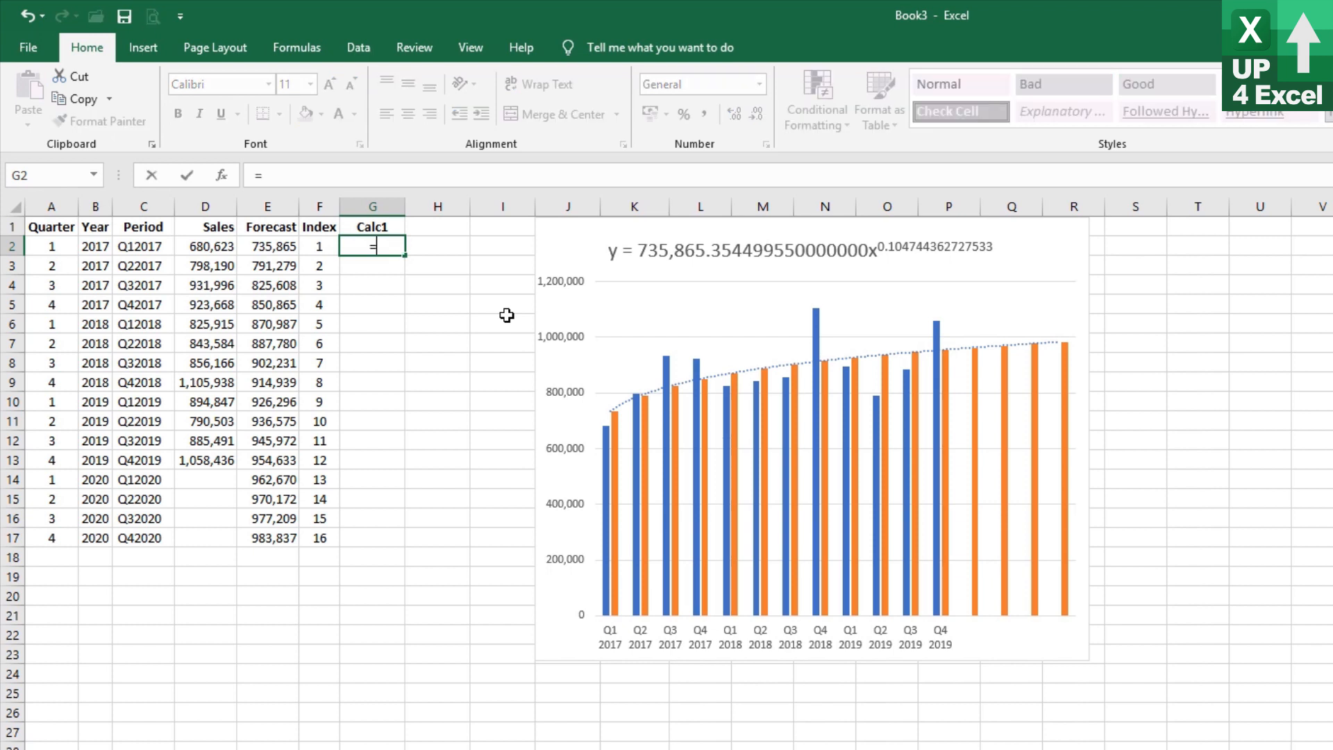
key("Left")
key("Left")
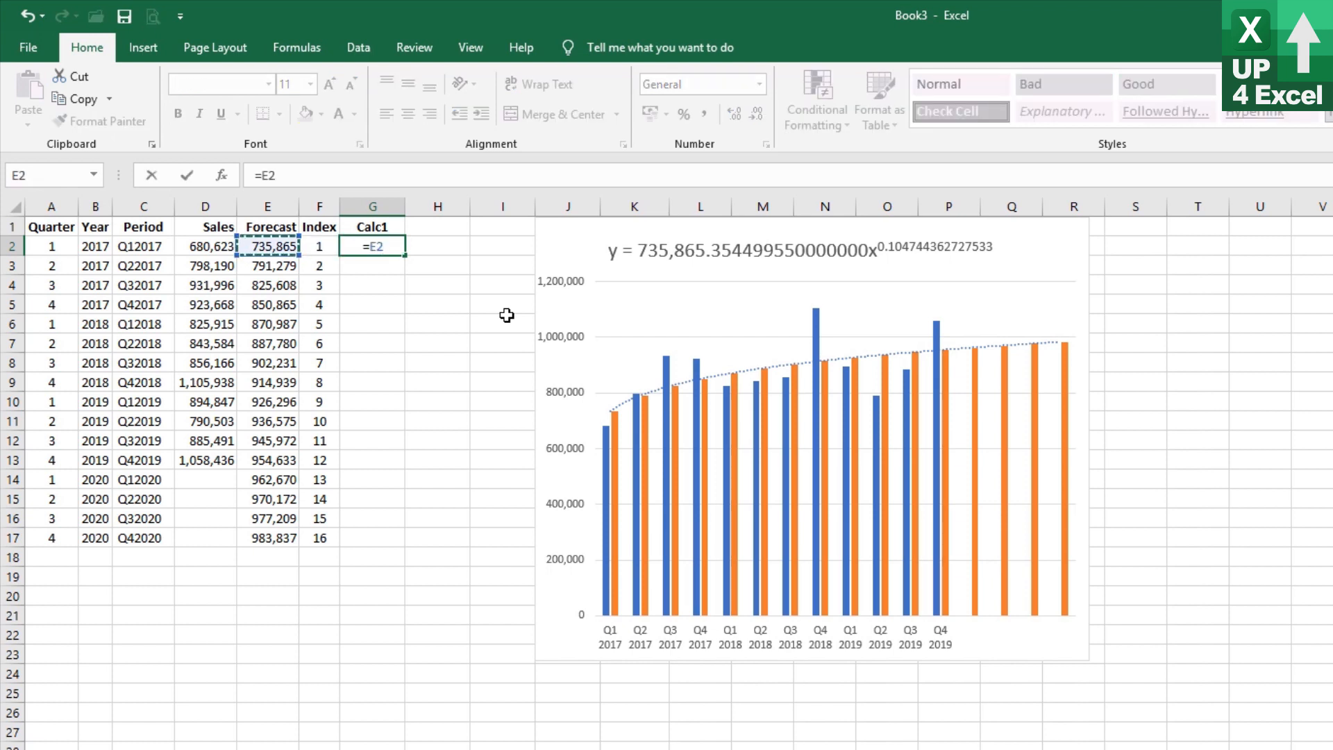
type("/")
key("Left")
key("Left")
key("Left")
key("Left")
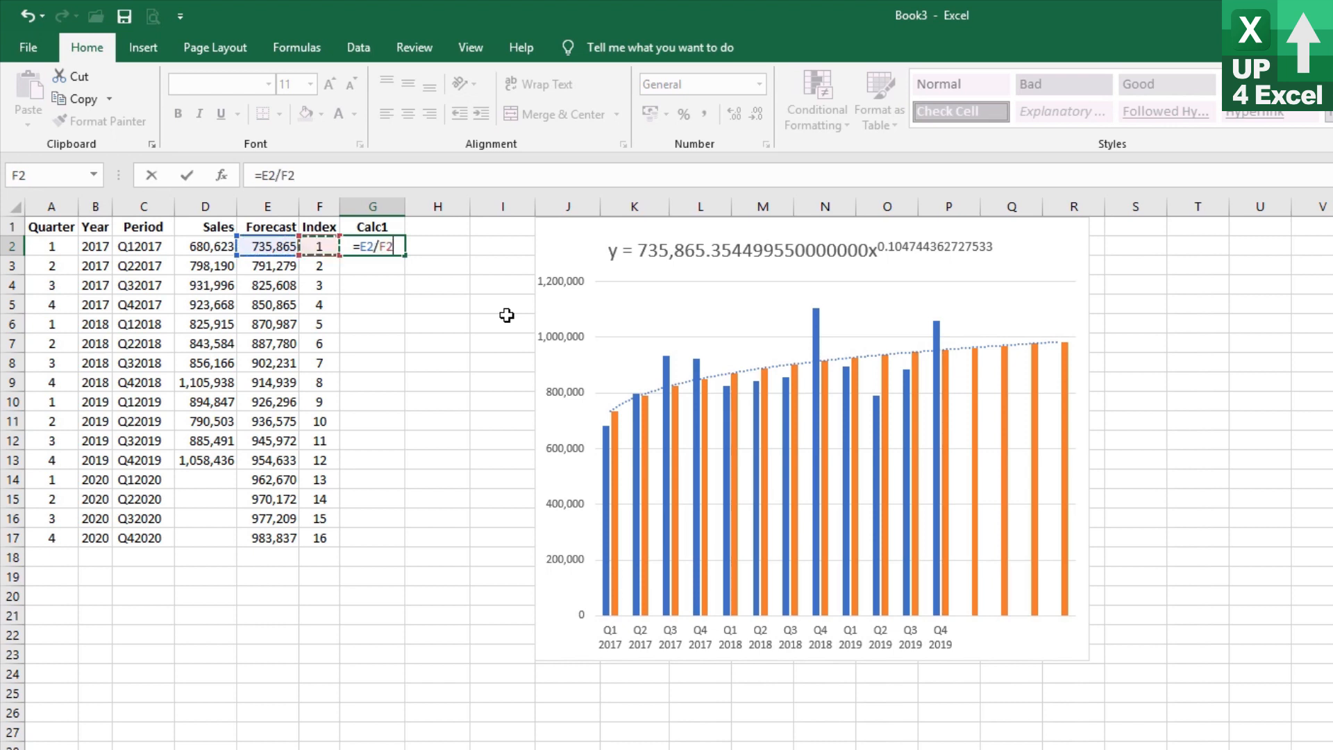
key("Right")
key("Return")
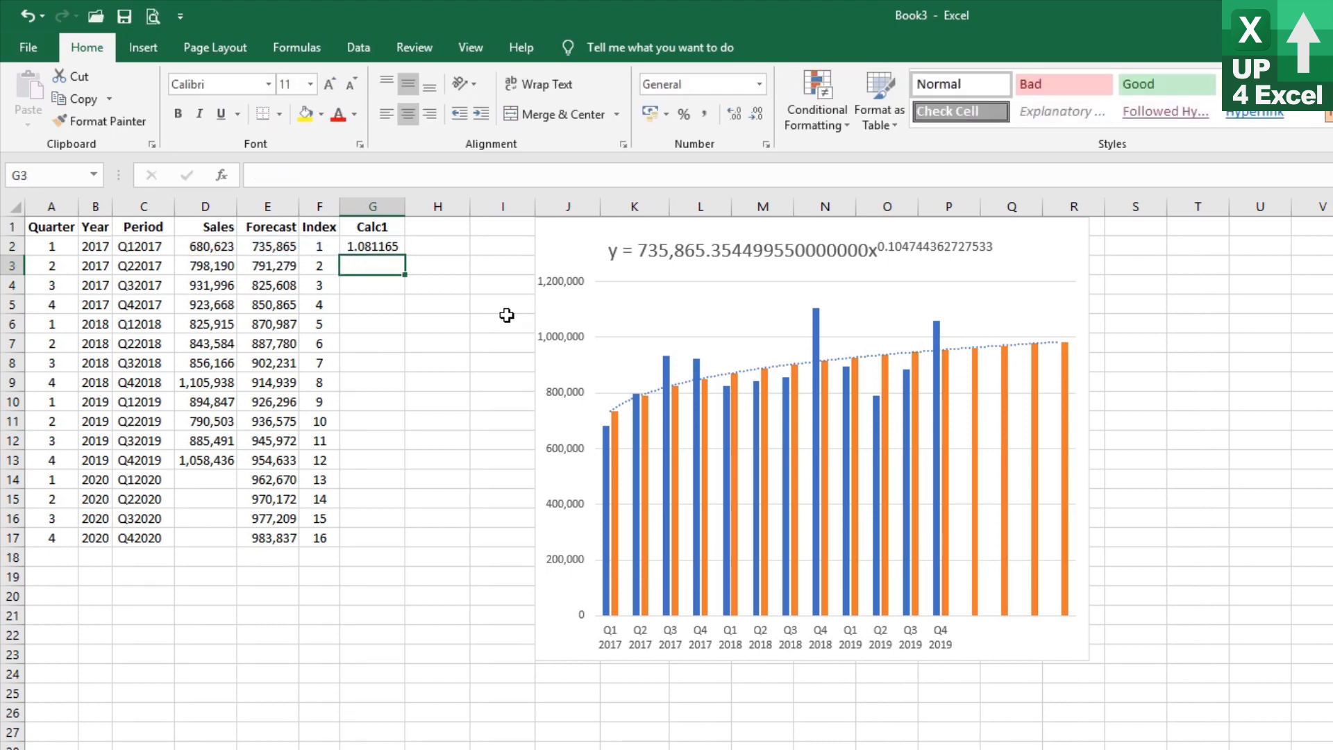
key("Up")
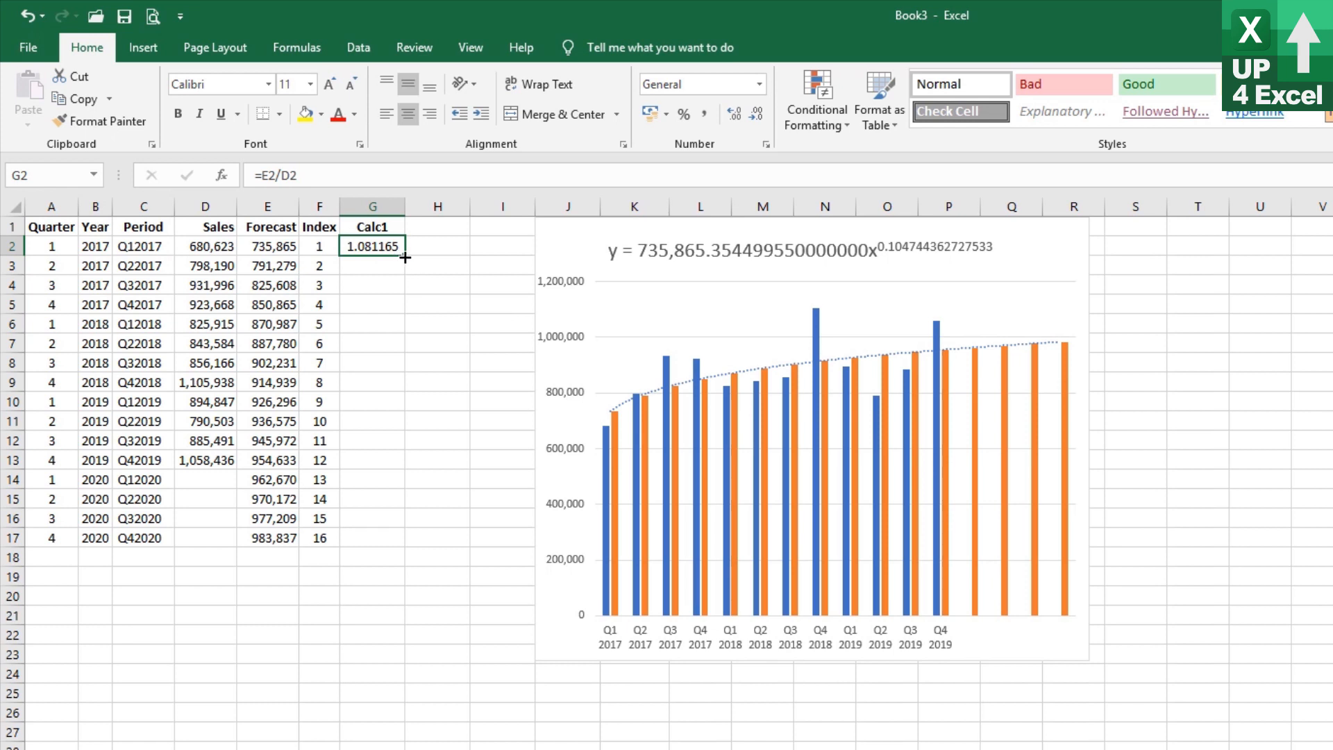
left_click_drag(404, 254, 383, 470)
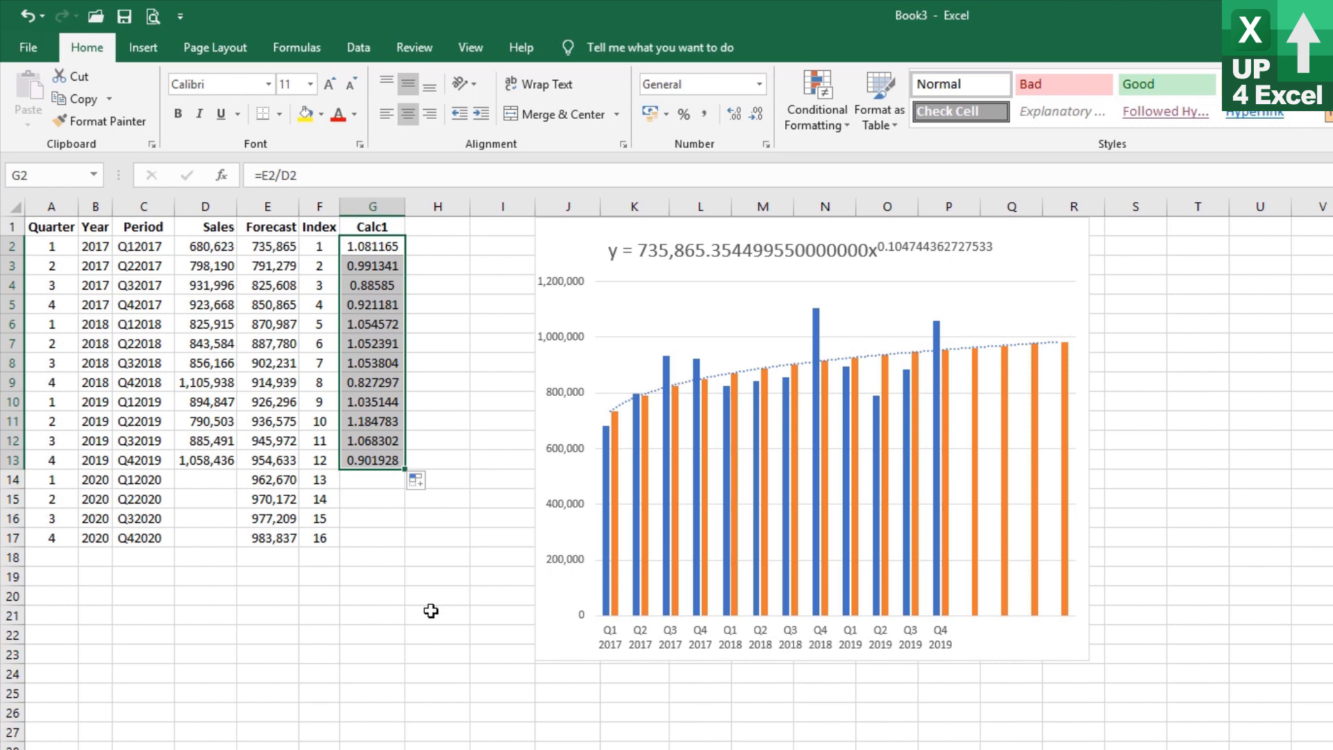
Rename the header in E1 to "Forecast1".
left_click(254, 231)
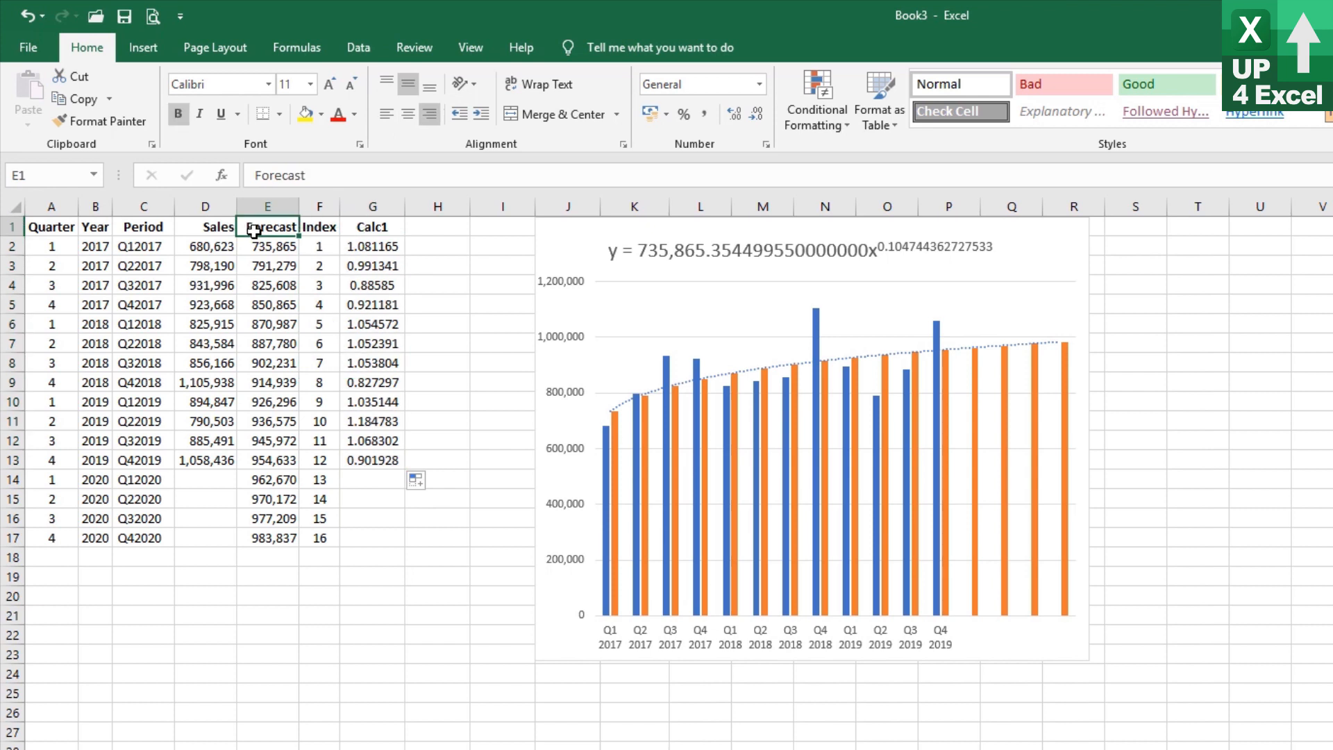
left_click(319, 173)
type("1")
key("Return")
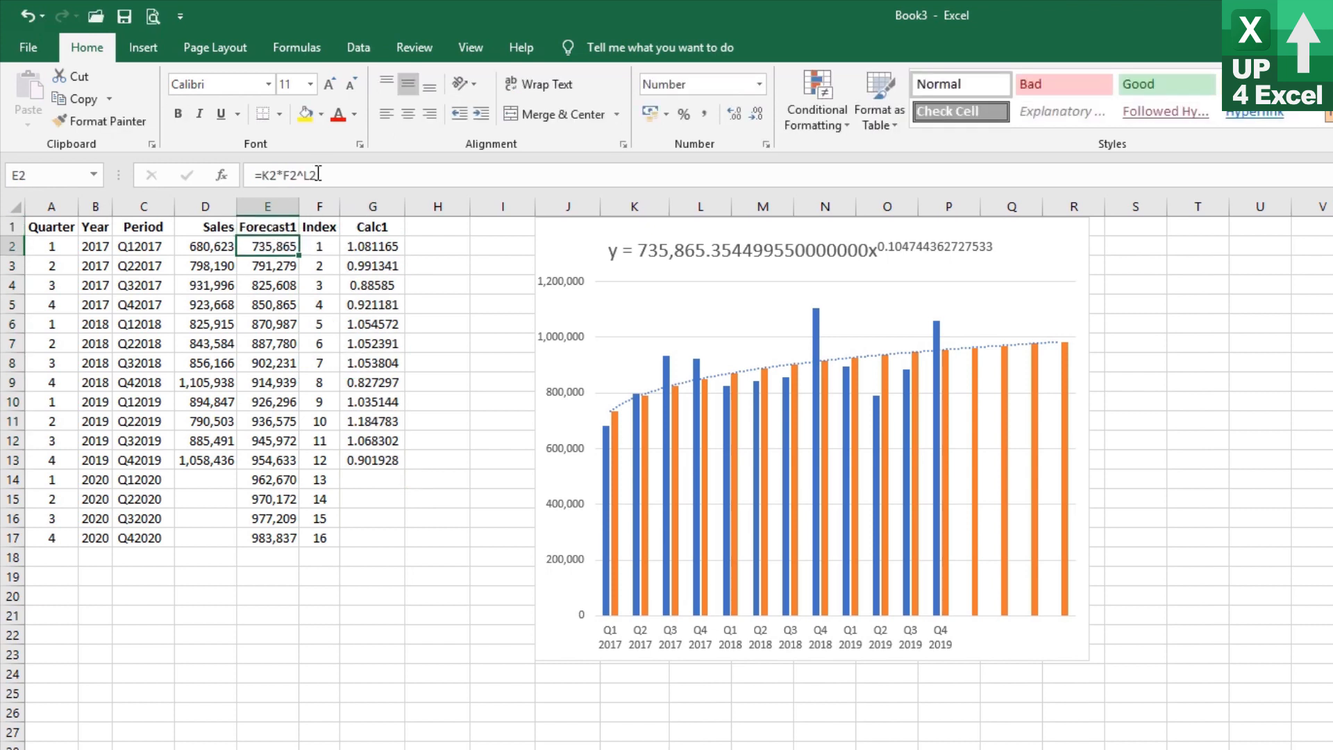
Insert a blank column before column E and enter the header "Forecast" in E1.
left_click(275, 206)
right_click(277, 206)
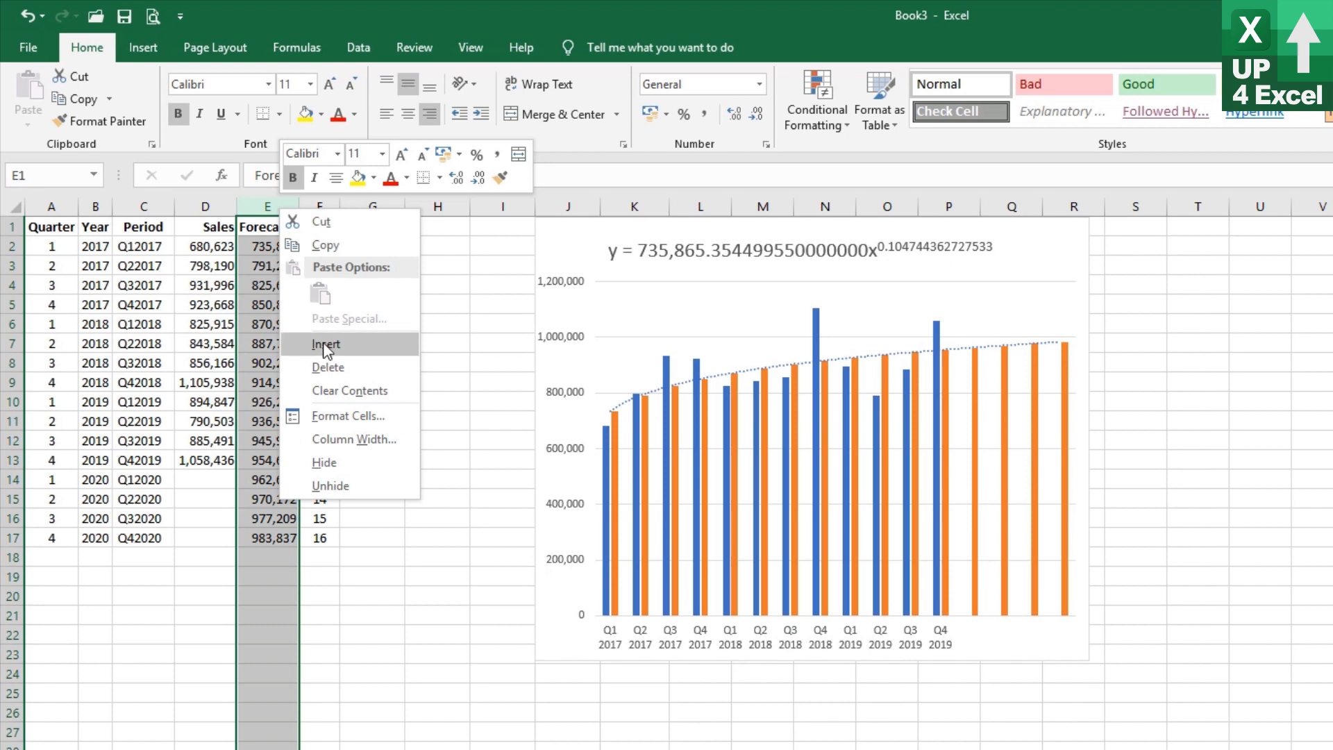
left_click(319, 339)
left_click(273, 224)
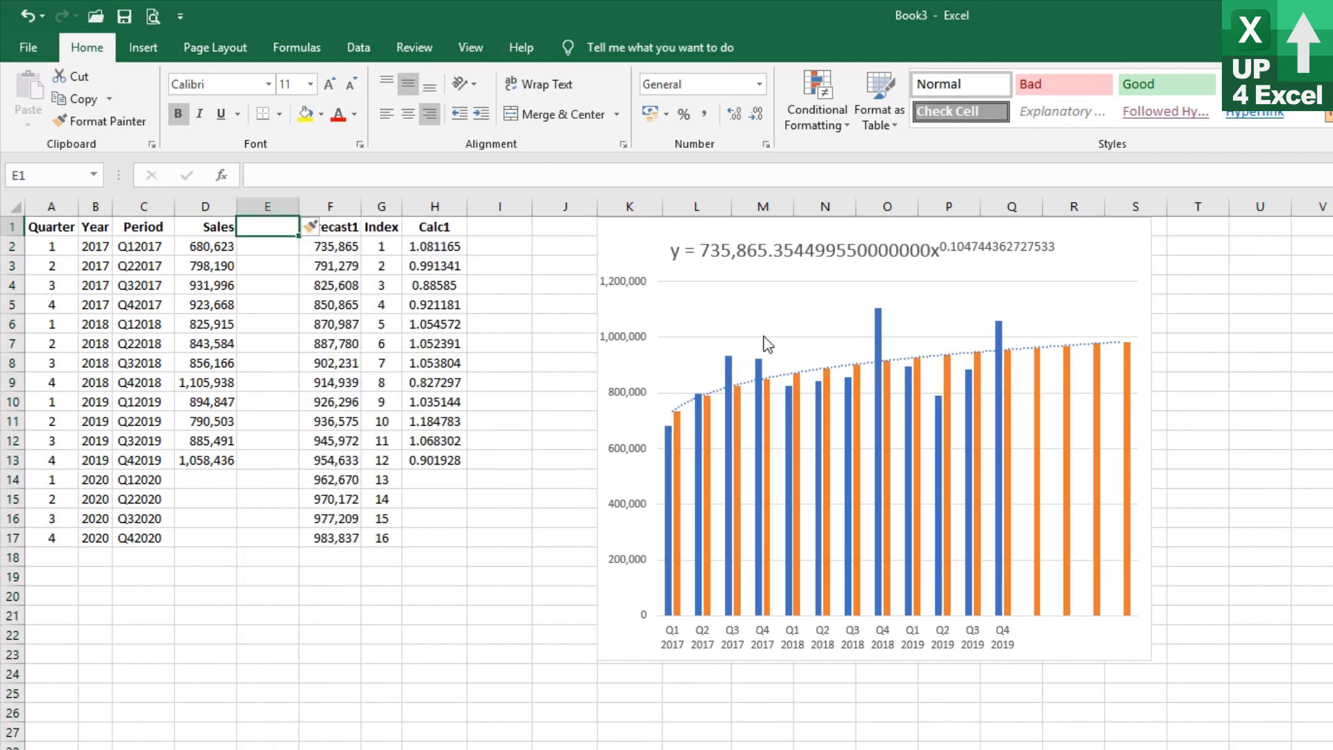
type("Forecas")
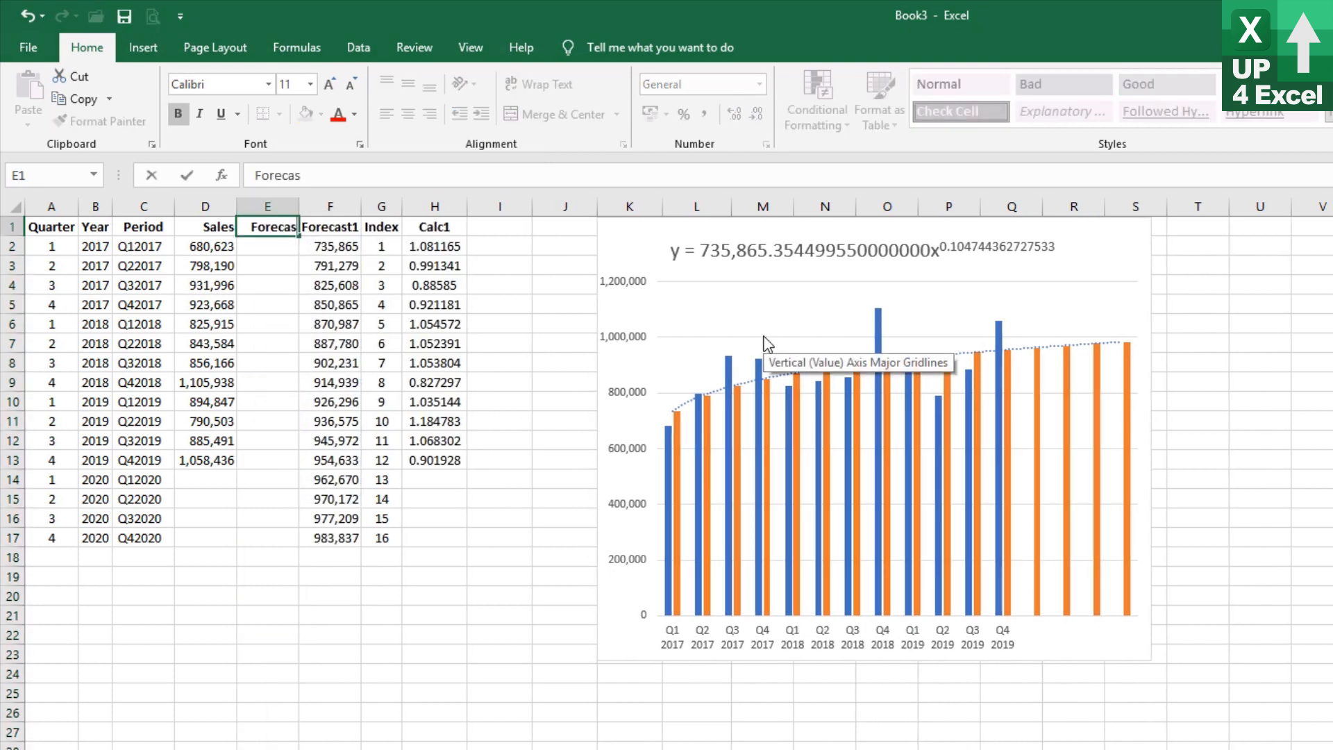
type("t")
key("Return")
Rename the header in F1 to "Forecast Calc" and wrap its text within the cell.
key("Up")
key("Right")
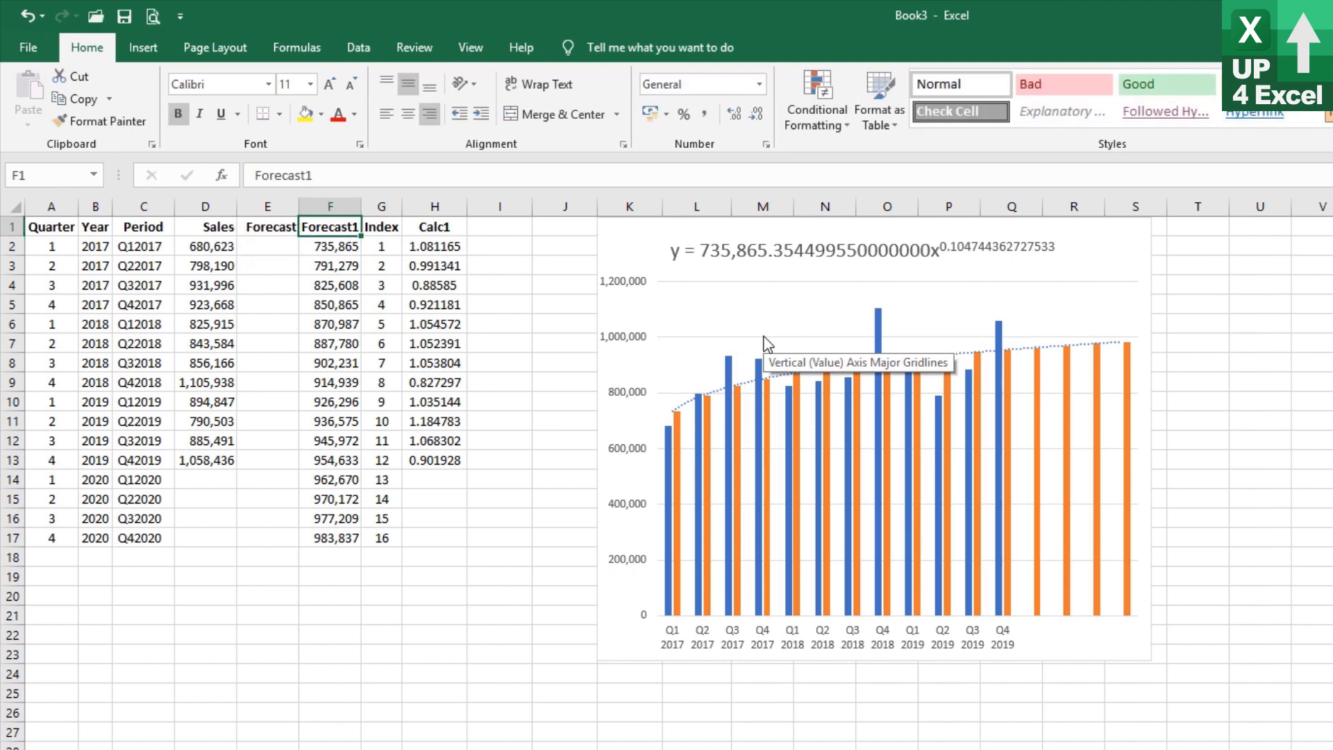
left_click_drag(307, 175, 338, 175)
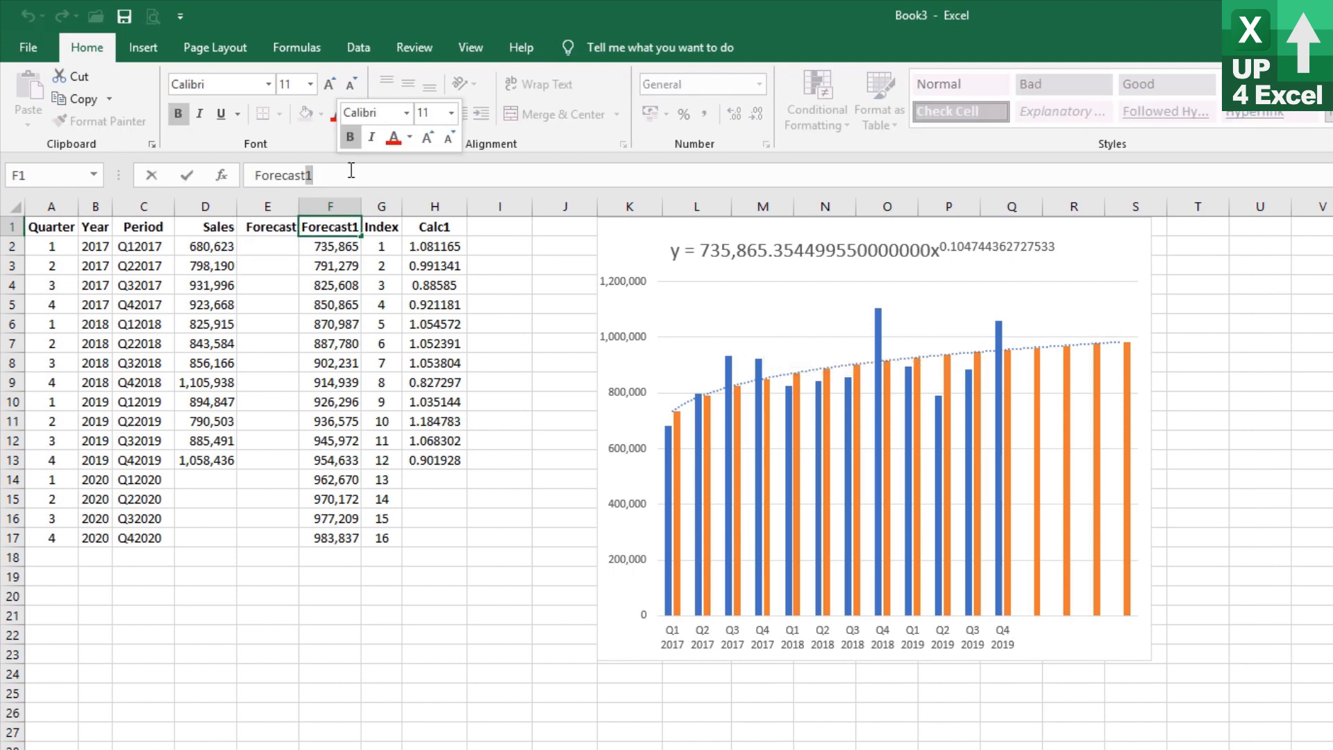
type("Calc")
key("Return")
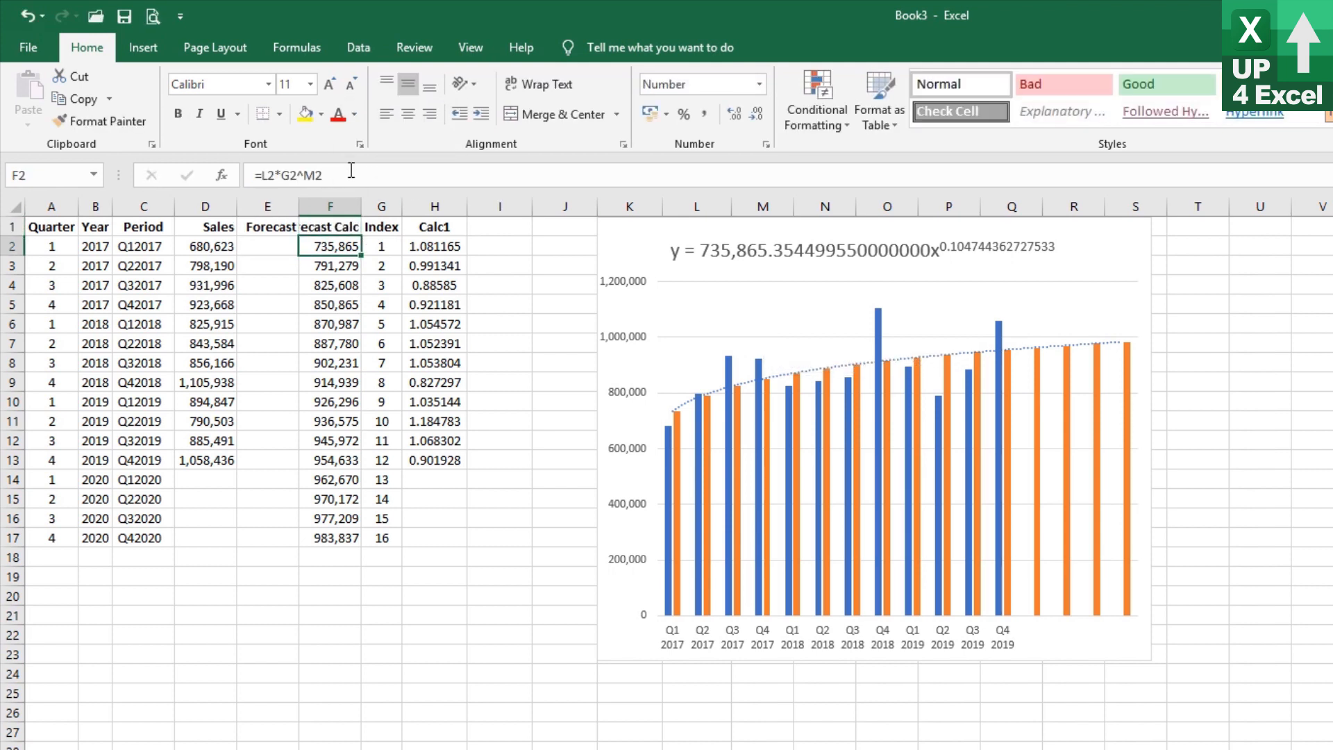
key("Up")
left_click(539, 84)
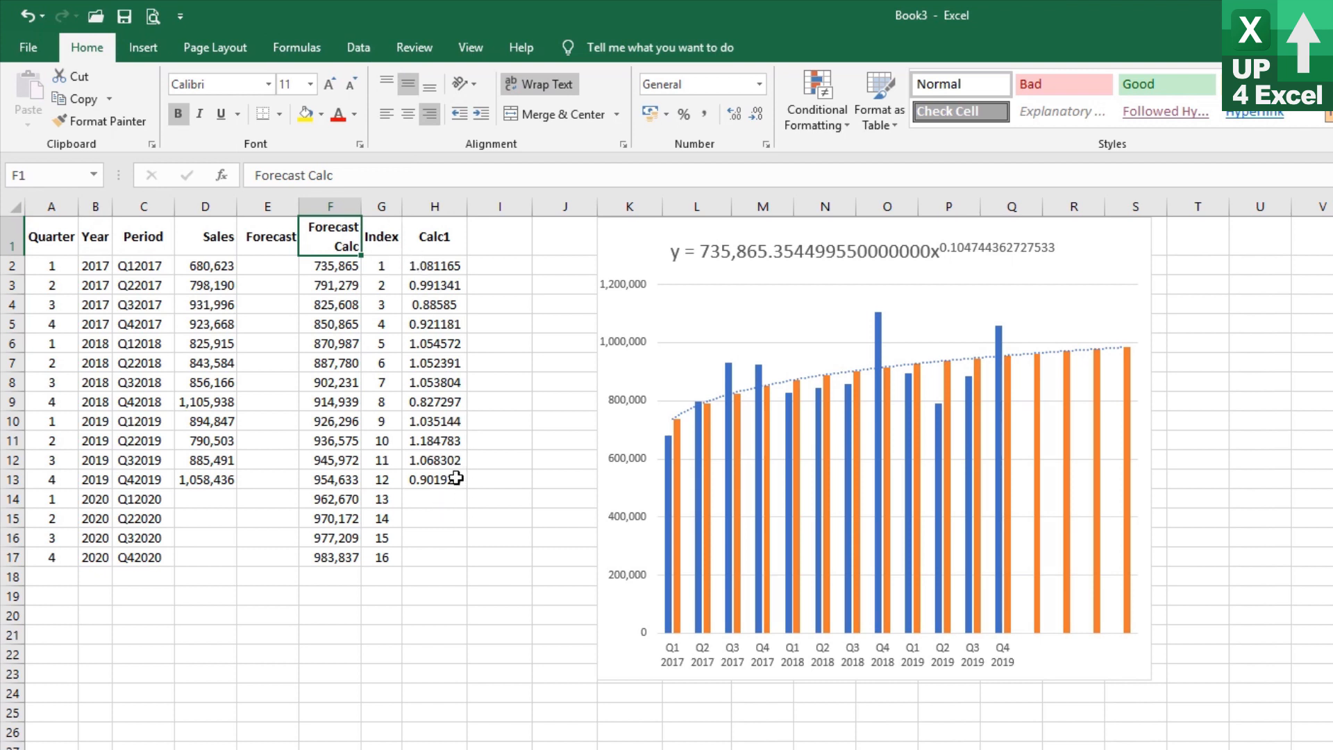
Examine the Q1 2020 row's forecast cells and the matching forecast bar in the chart.
left_click(446, 499)
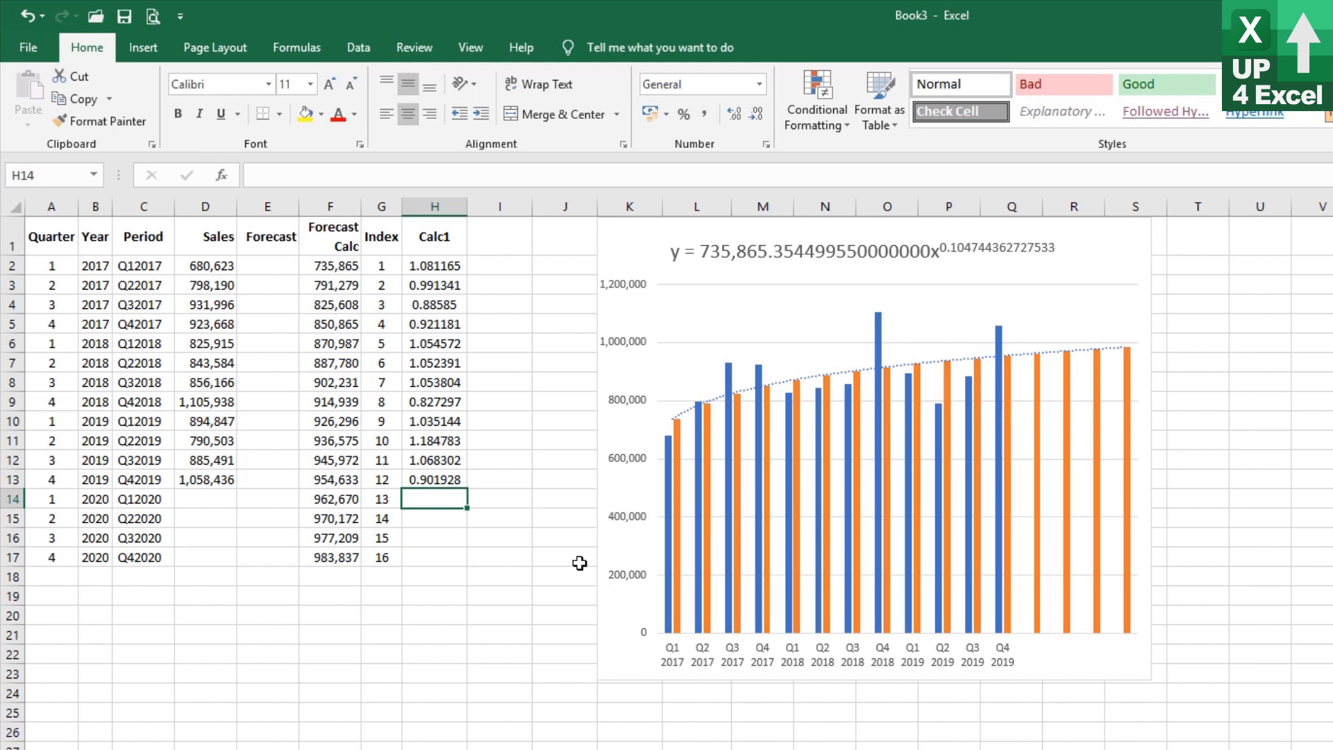
key("Left")
key("Left")
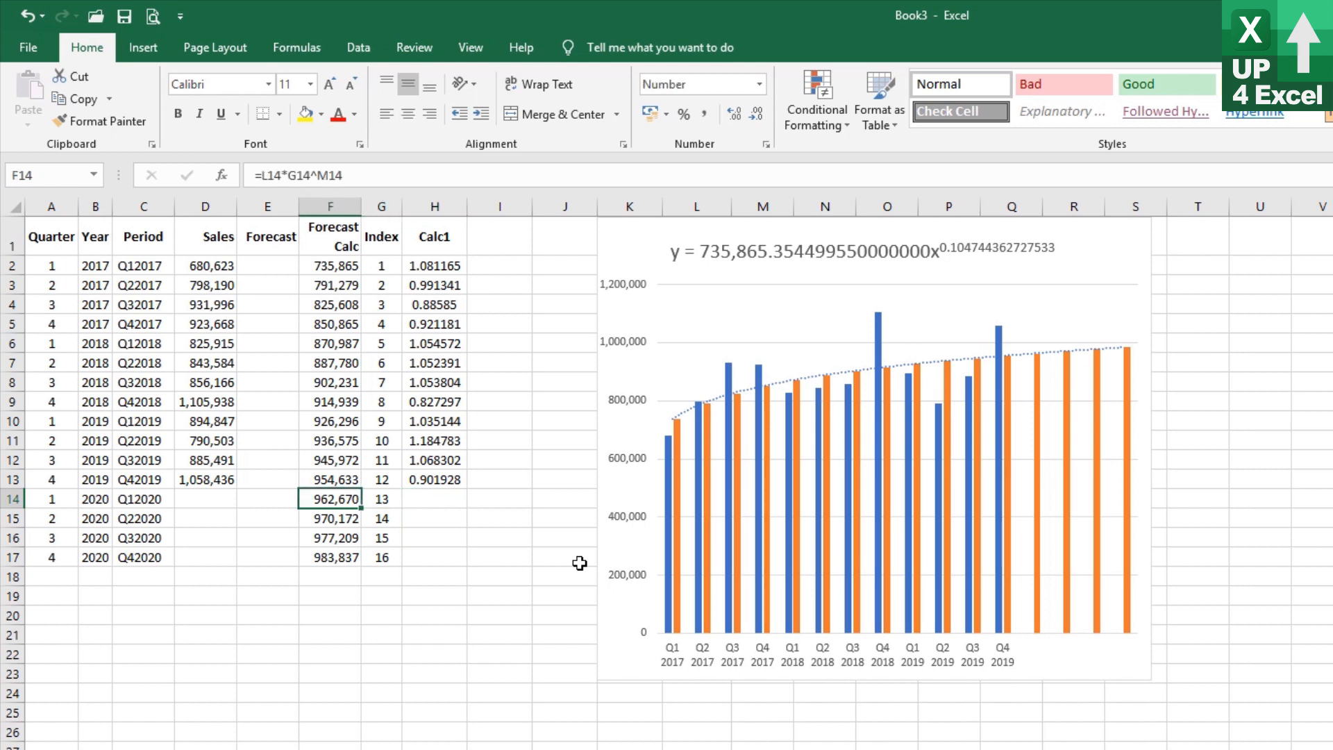
key("Left")
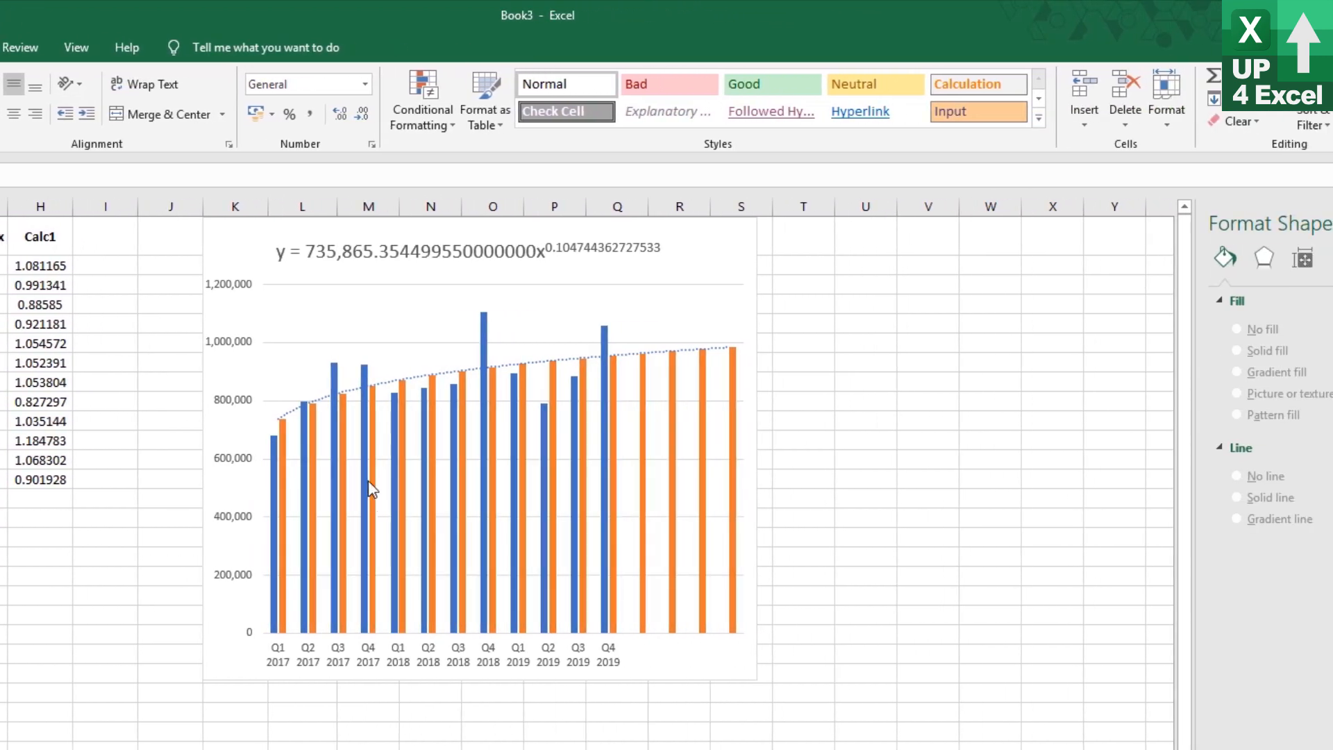
mouse_move(285, 431)
left_click(644, 370)
left_click(644, 370)
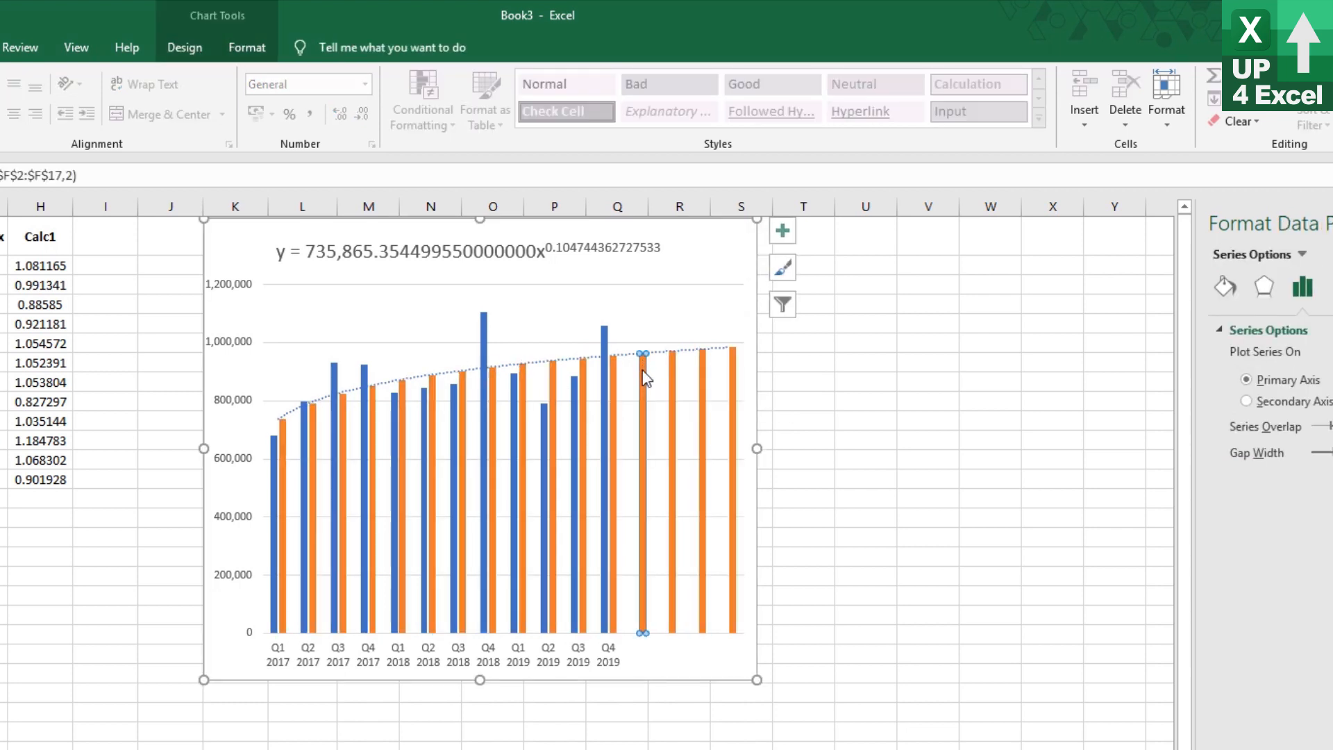
mouse_move(640, 377)
Enter a formula in H14 that averages the first-quarter ratios in H2, H6 and H10.
left_click(34, 497)
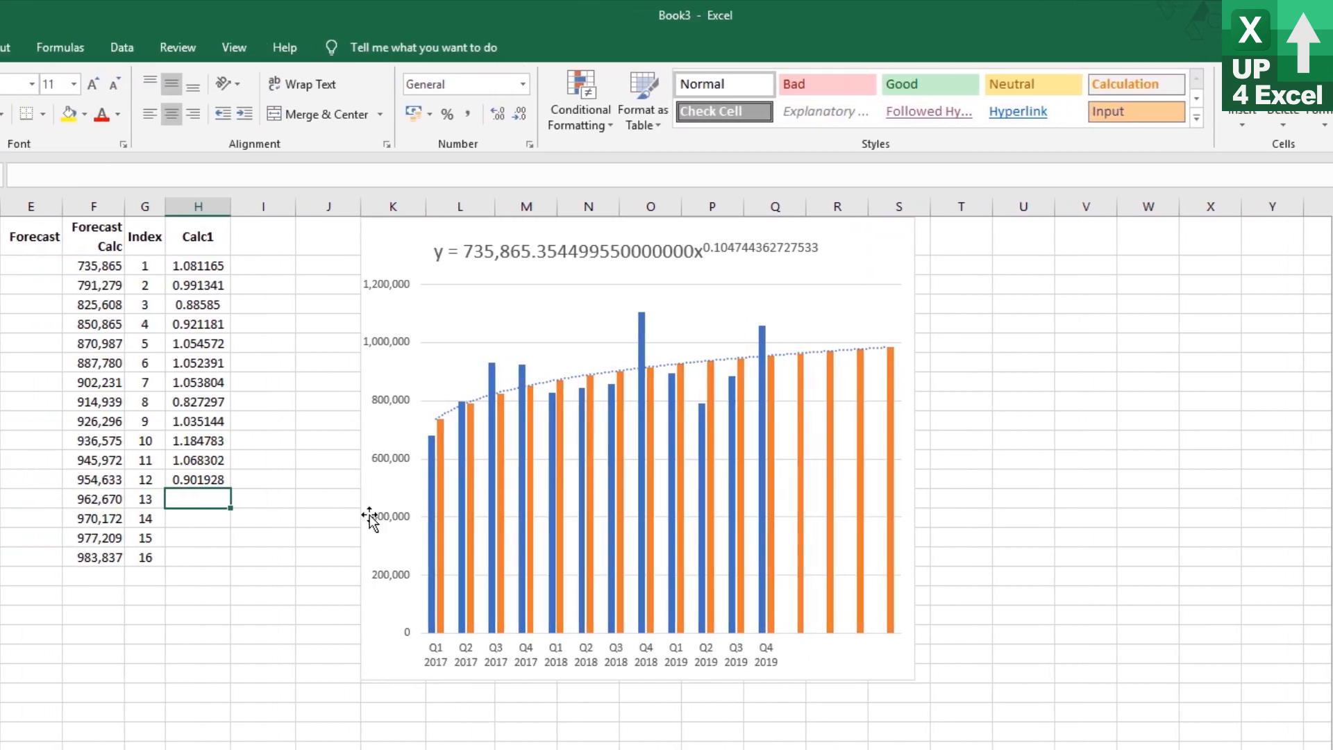
type("=")
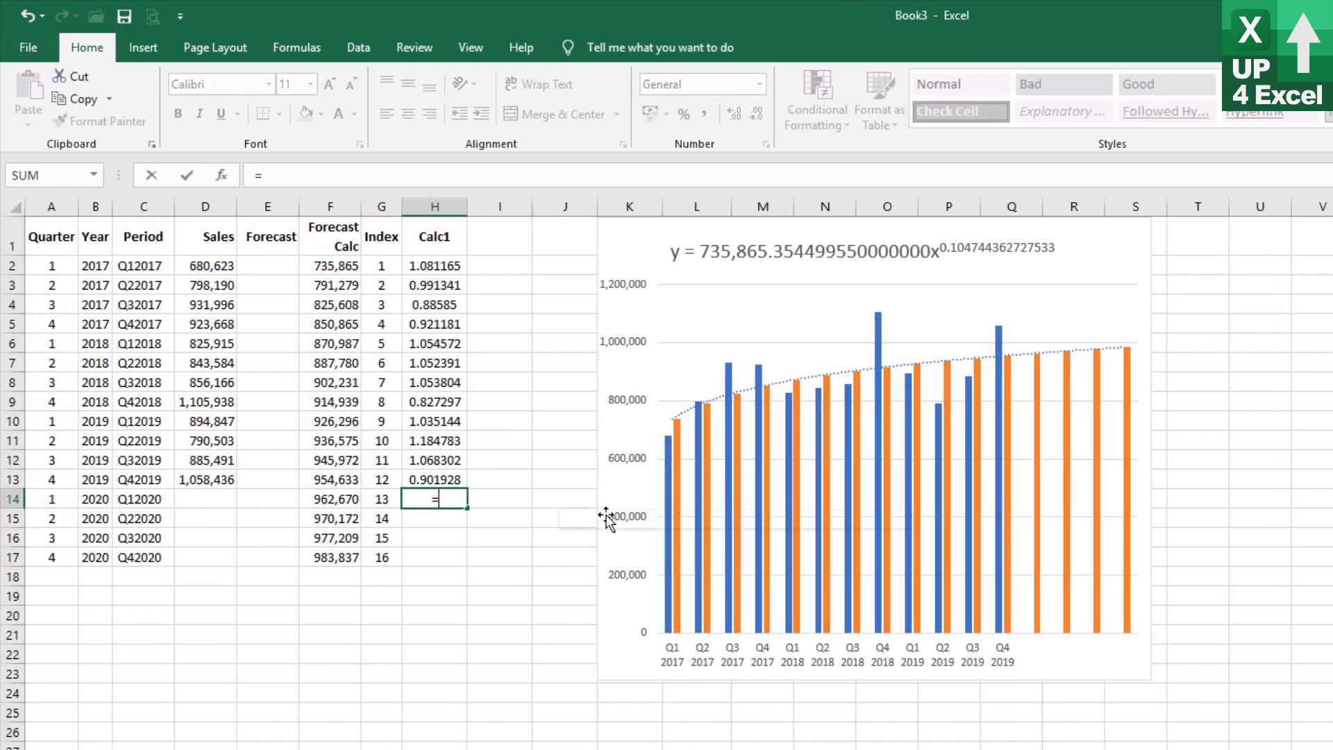
type("average(")
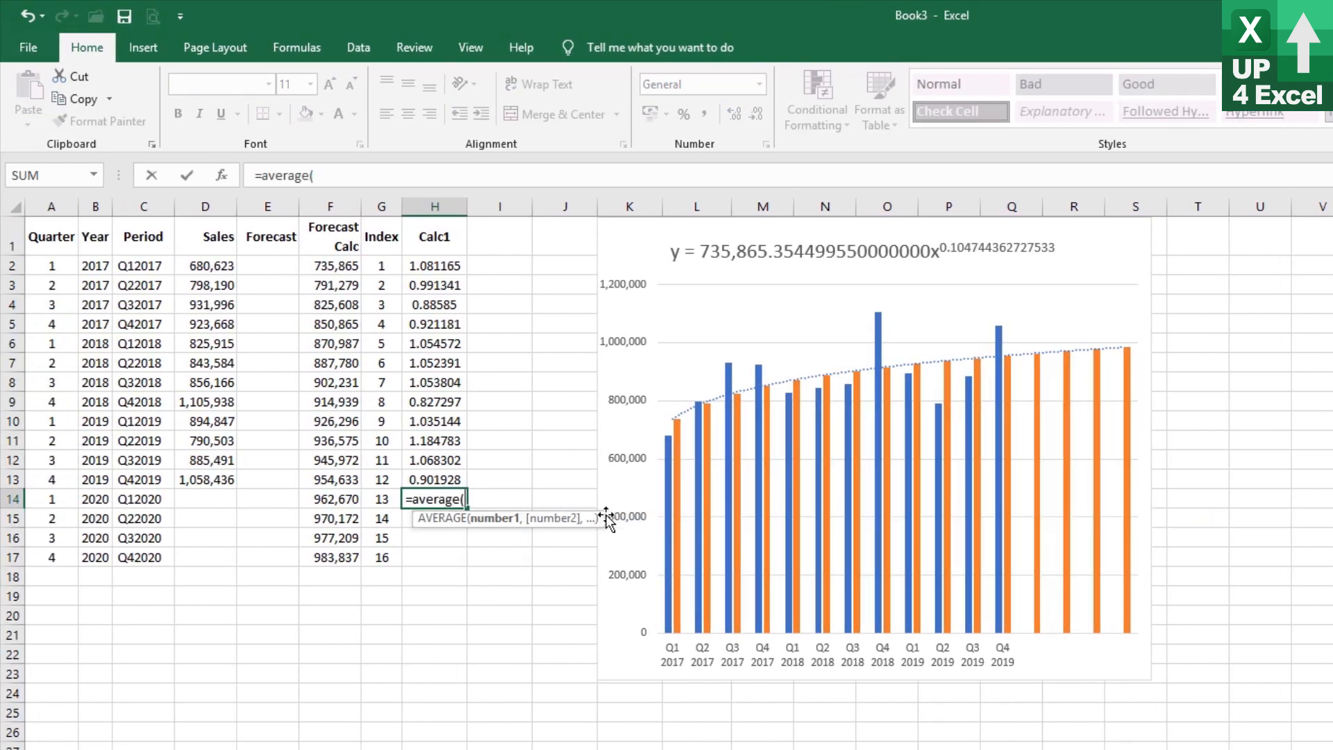
left_click(444, 266)
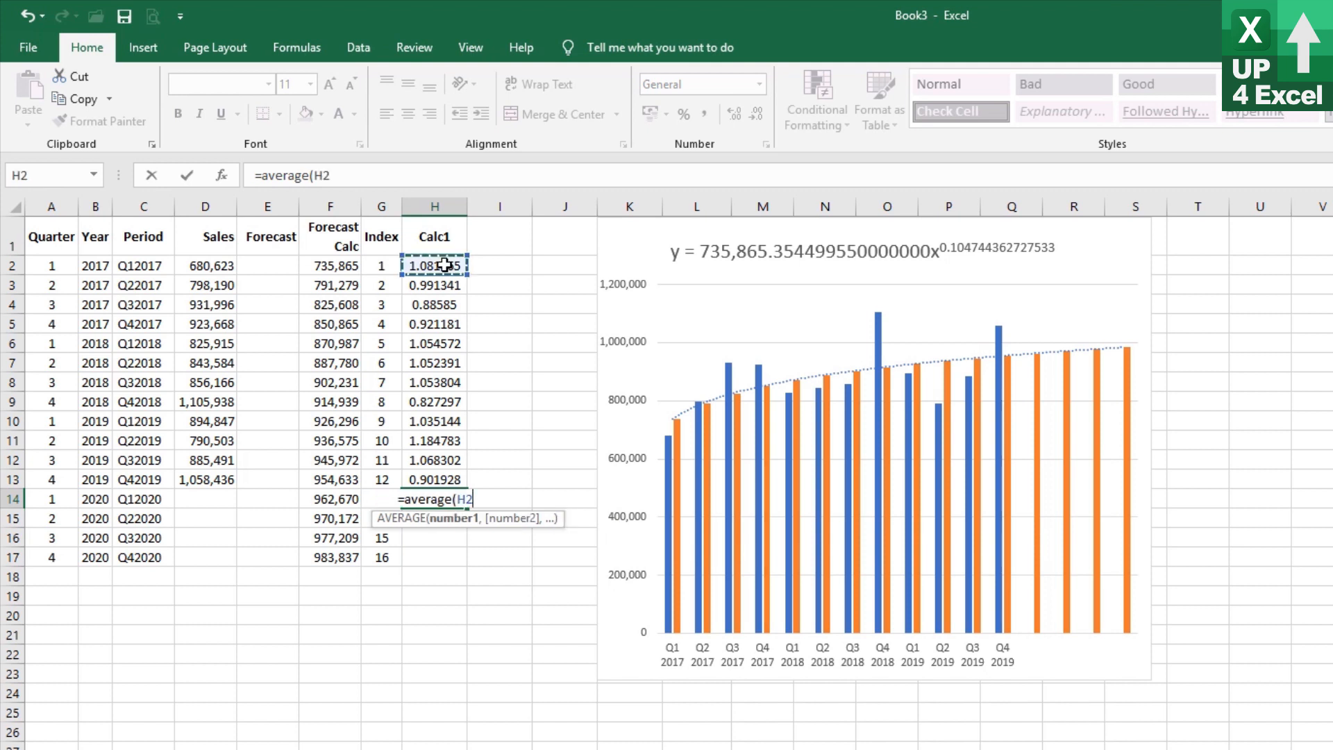
type(",")
left_click(420, 340)
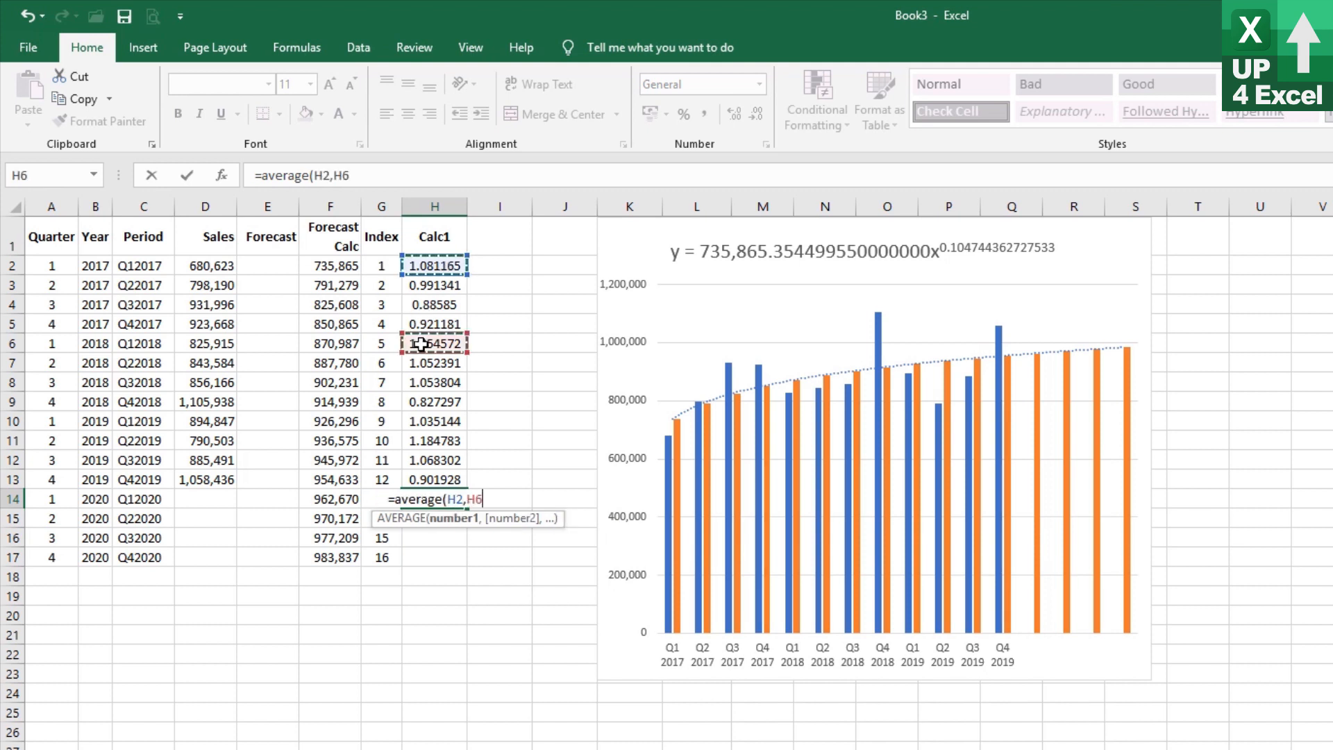
type(",")
left_click(436, 420)
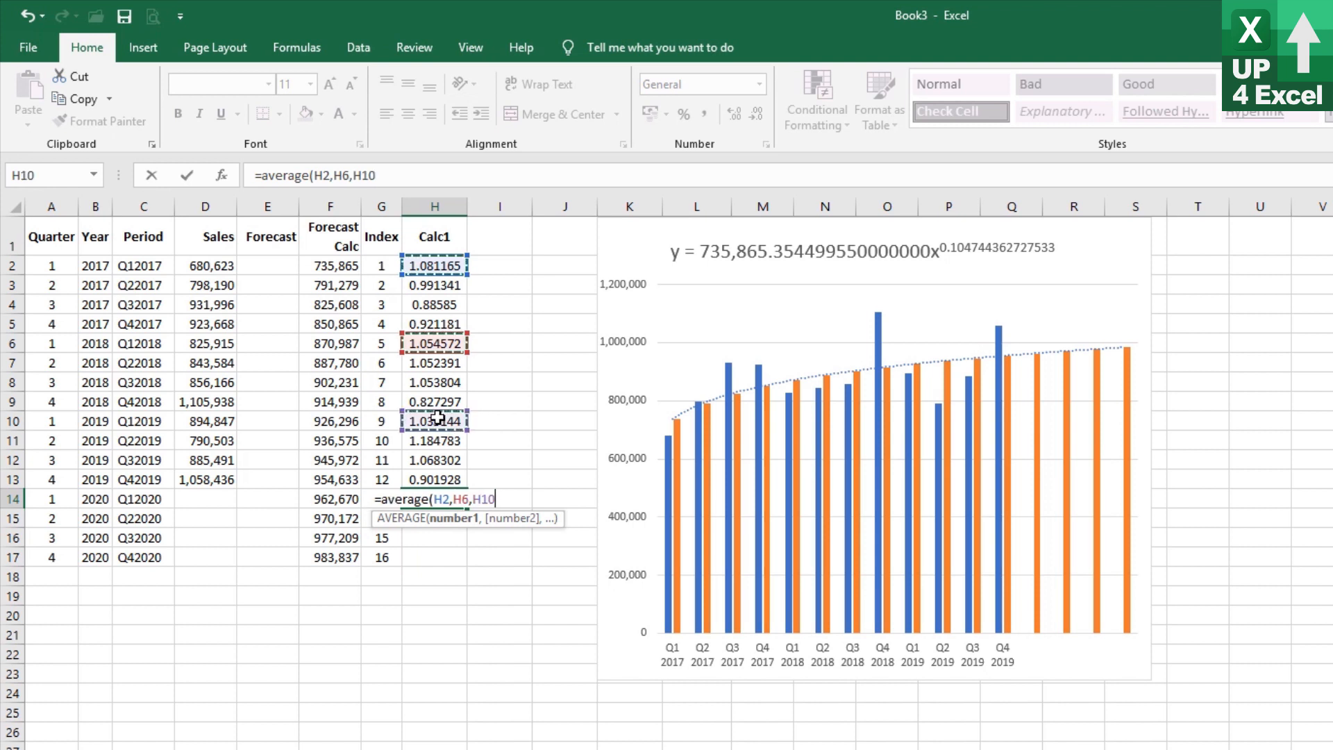
key("Return")
key("Up")
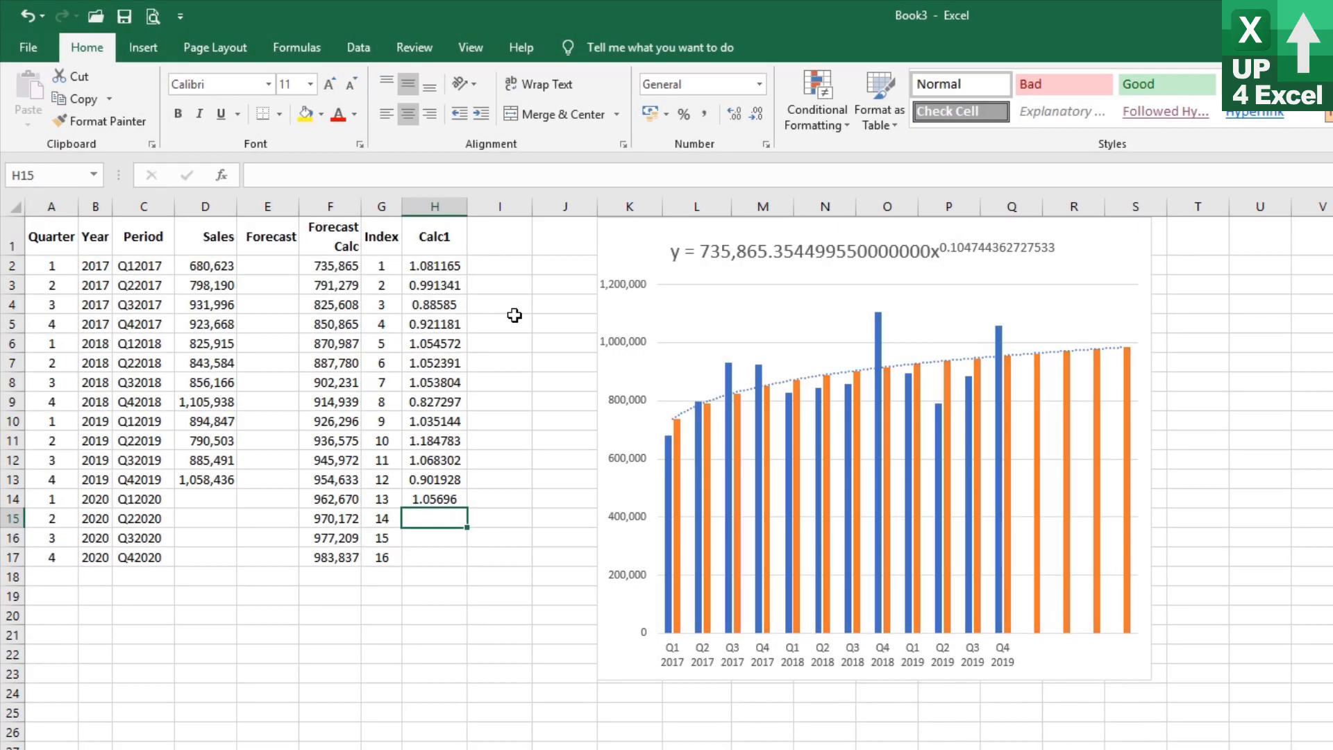
Enter =AVERAGEIF($A$2:$A$13,A15,$H$2:$H$13) in H15 to average the historical ratios matching that row's quarter.
type("=avera")
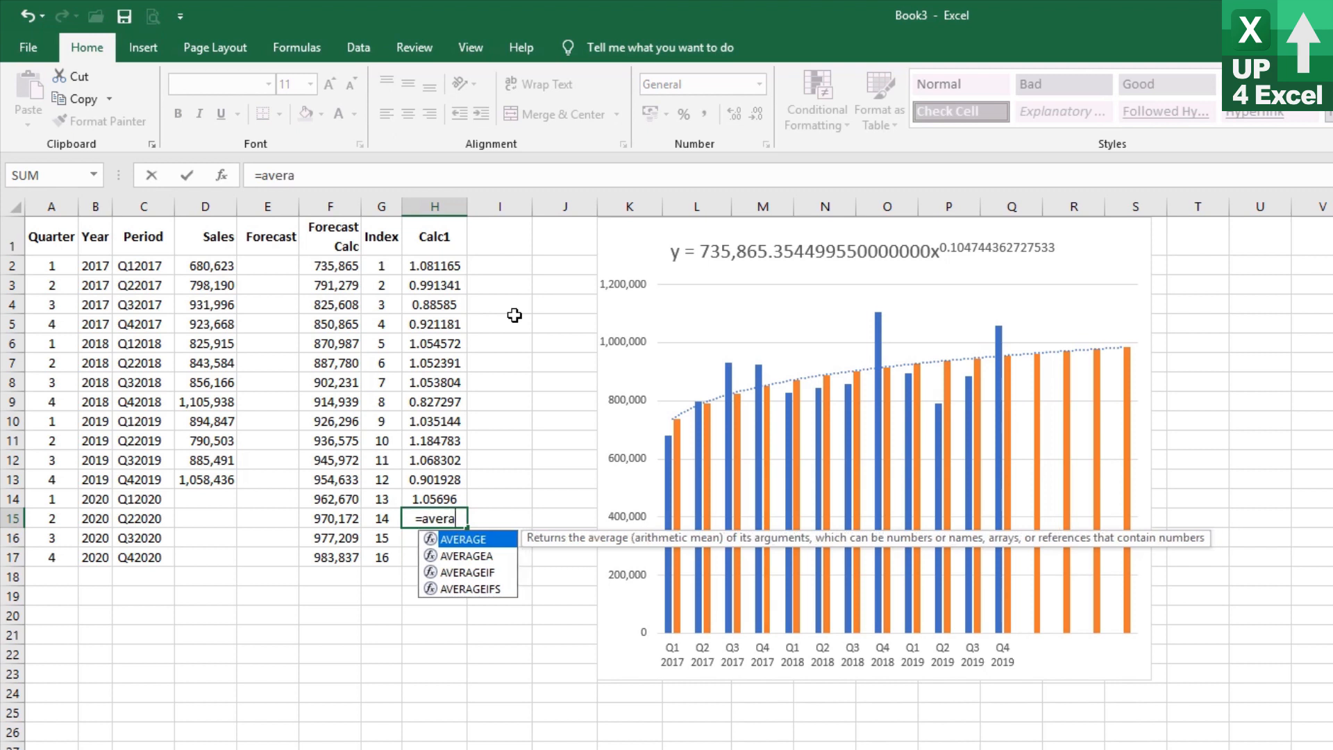
type("geif(")
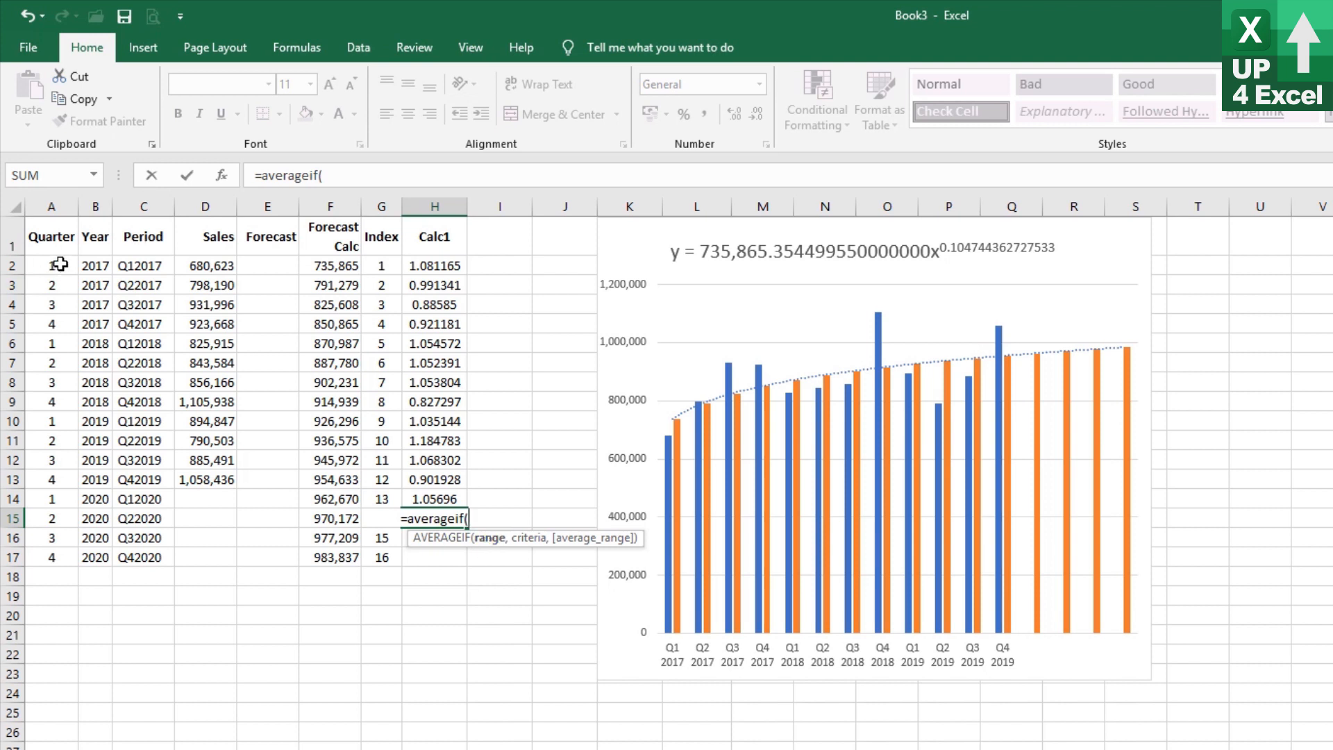
left_click_drag(59, 263, 55, 485)
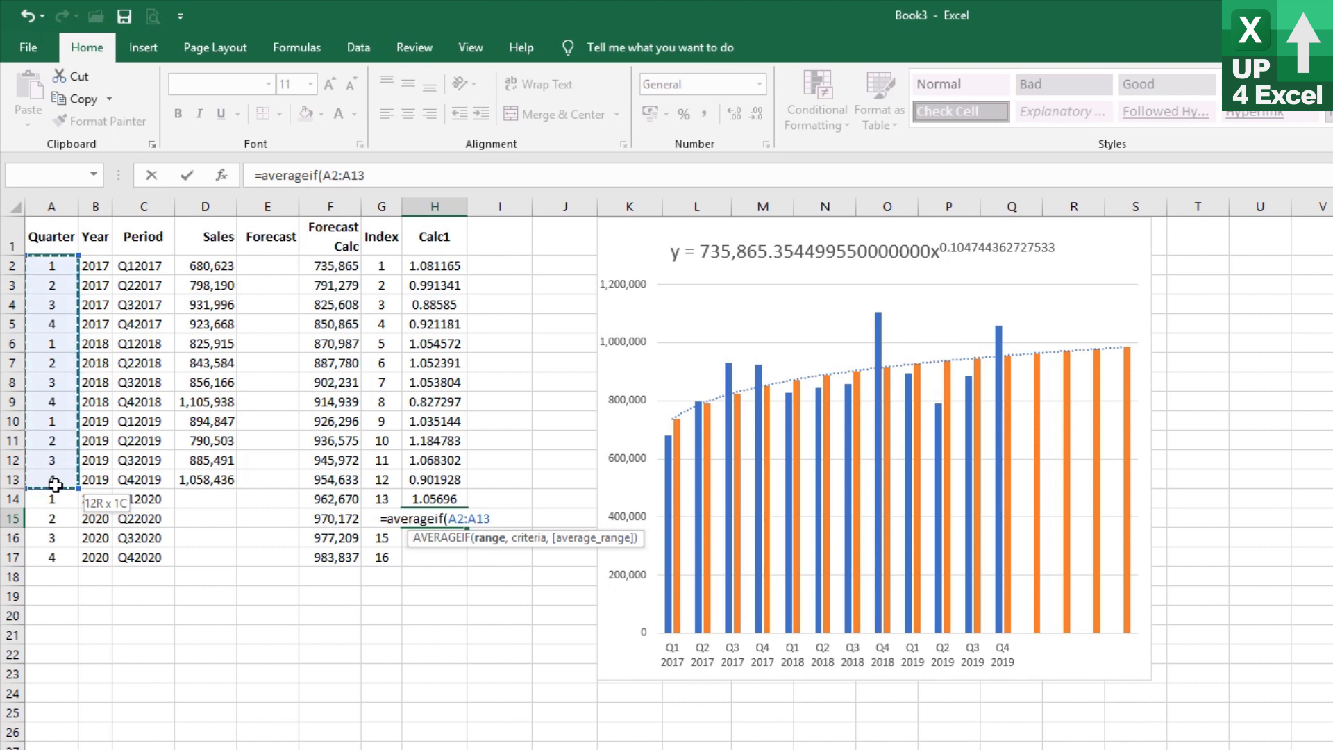
key("F4")
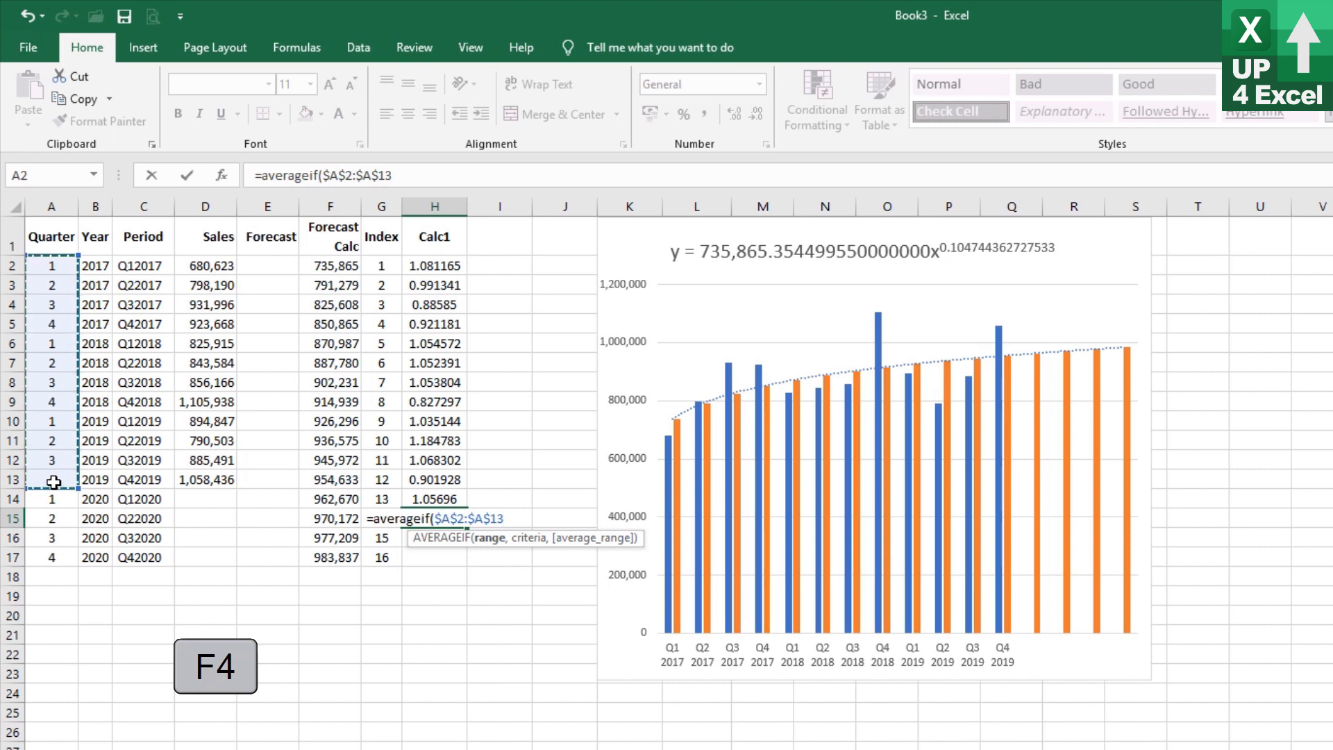
type(",")
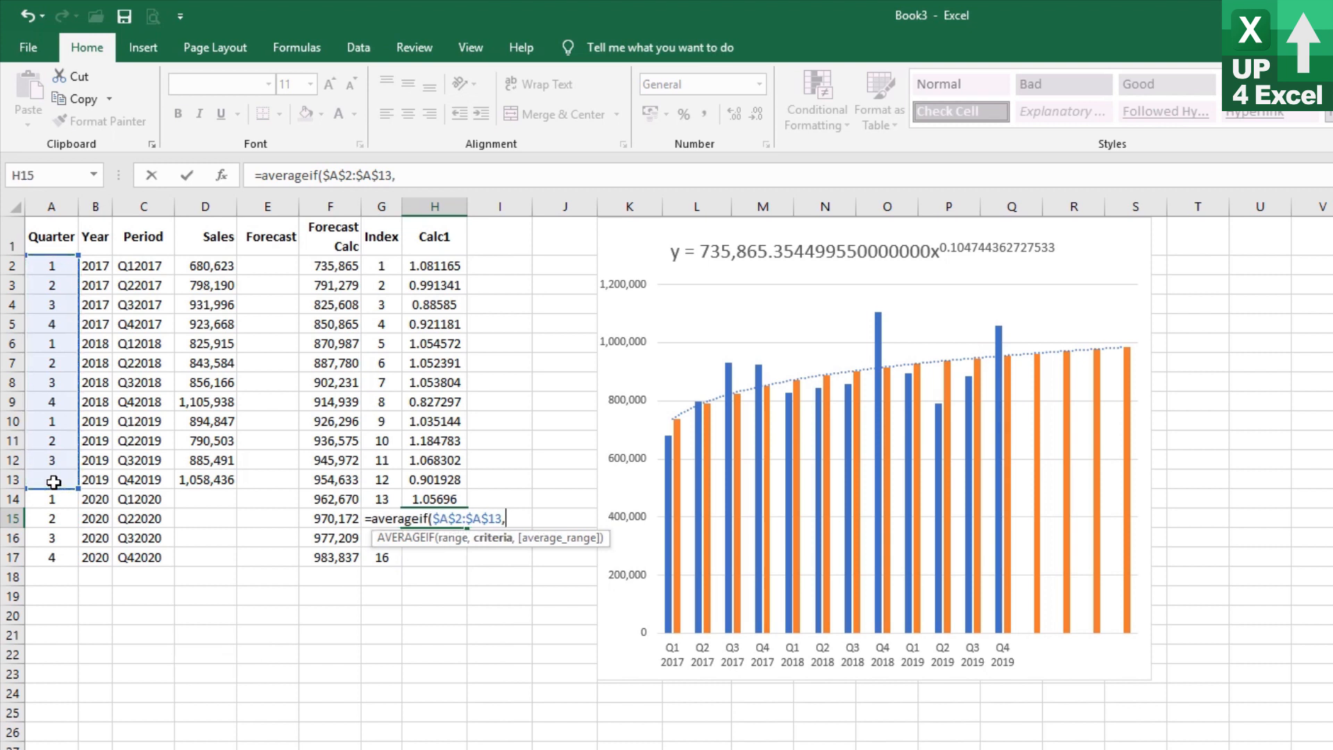
left_click(52, 518)
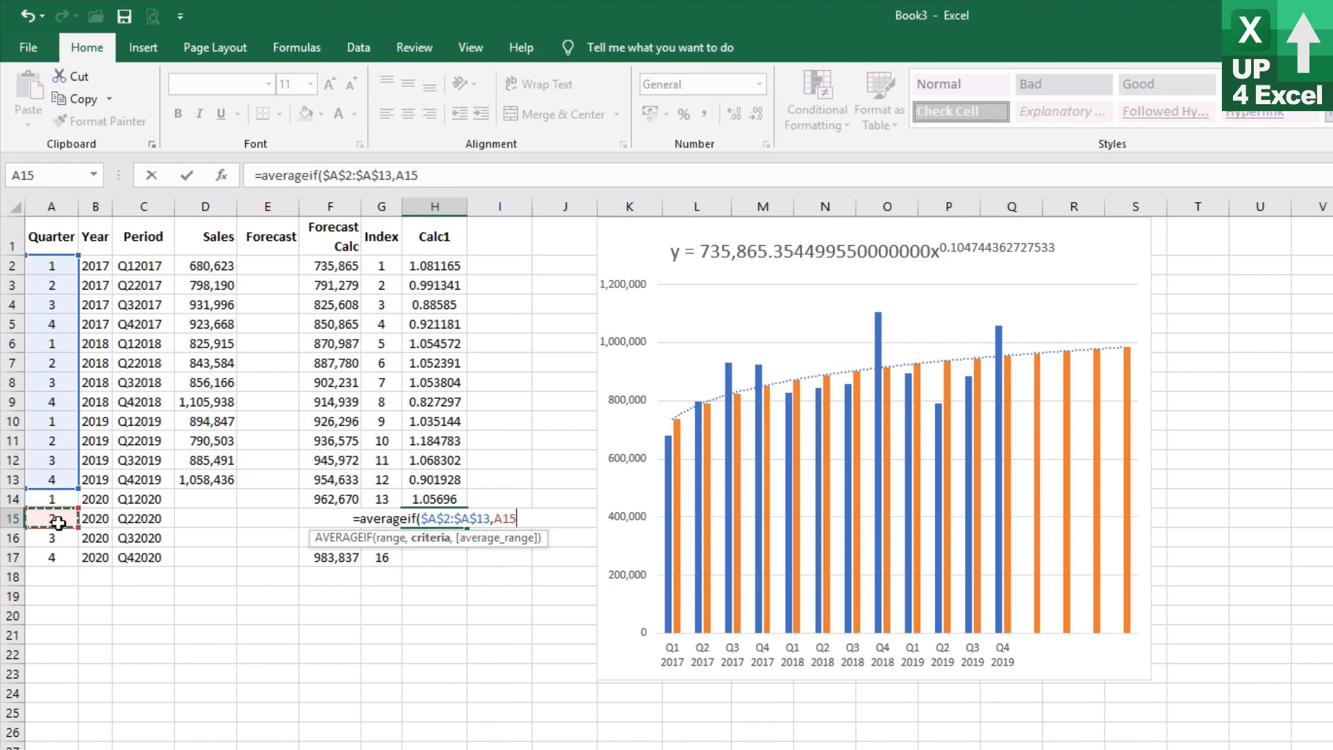
type(",")
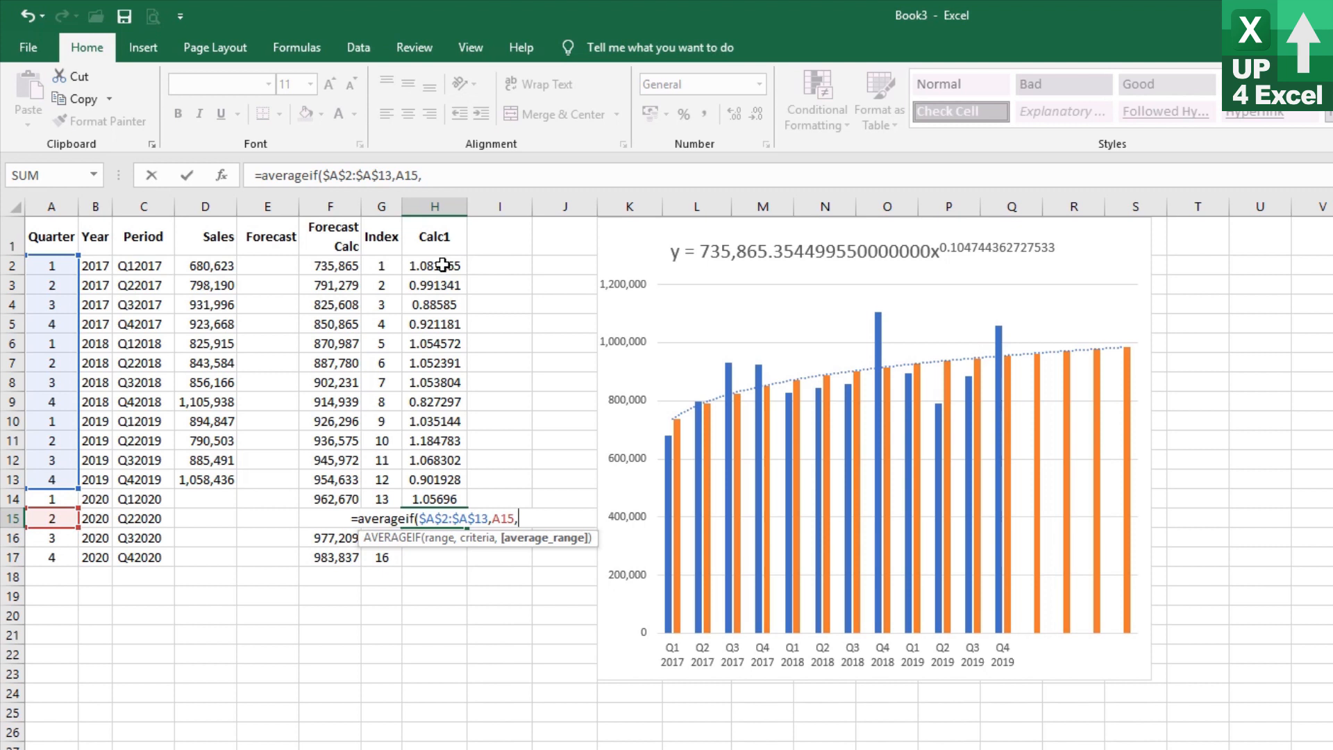
left_click_drag(442, 262, 432, 476)
key("F4")
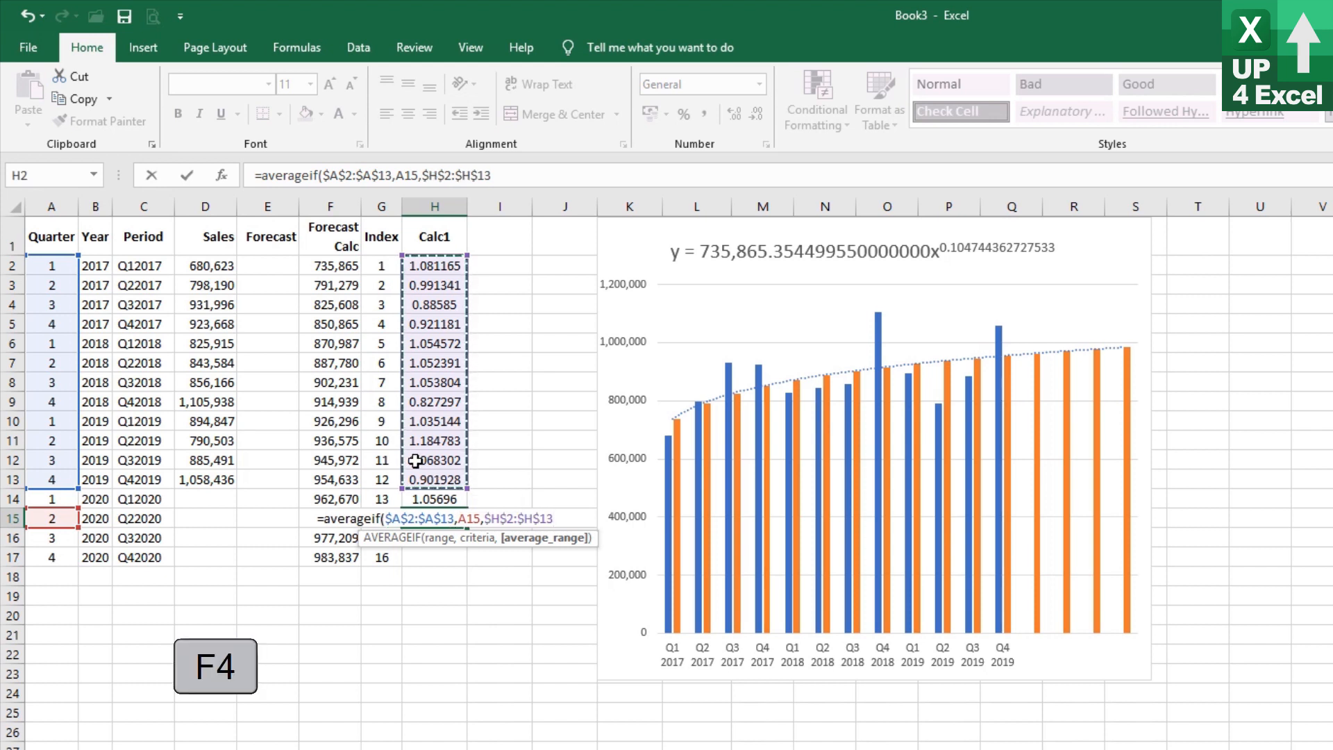
type(")")
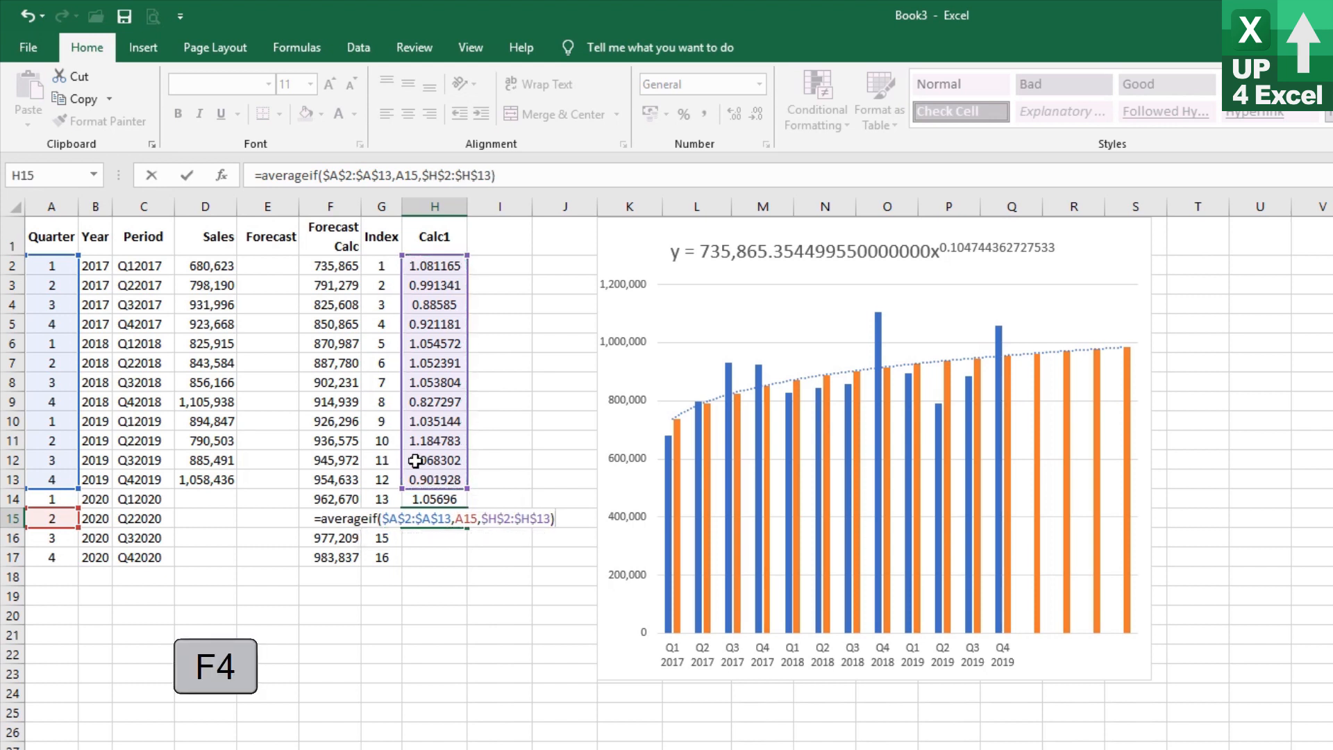
key("Return")
key("Up")
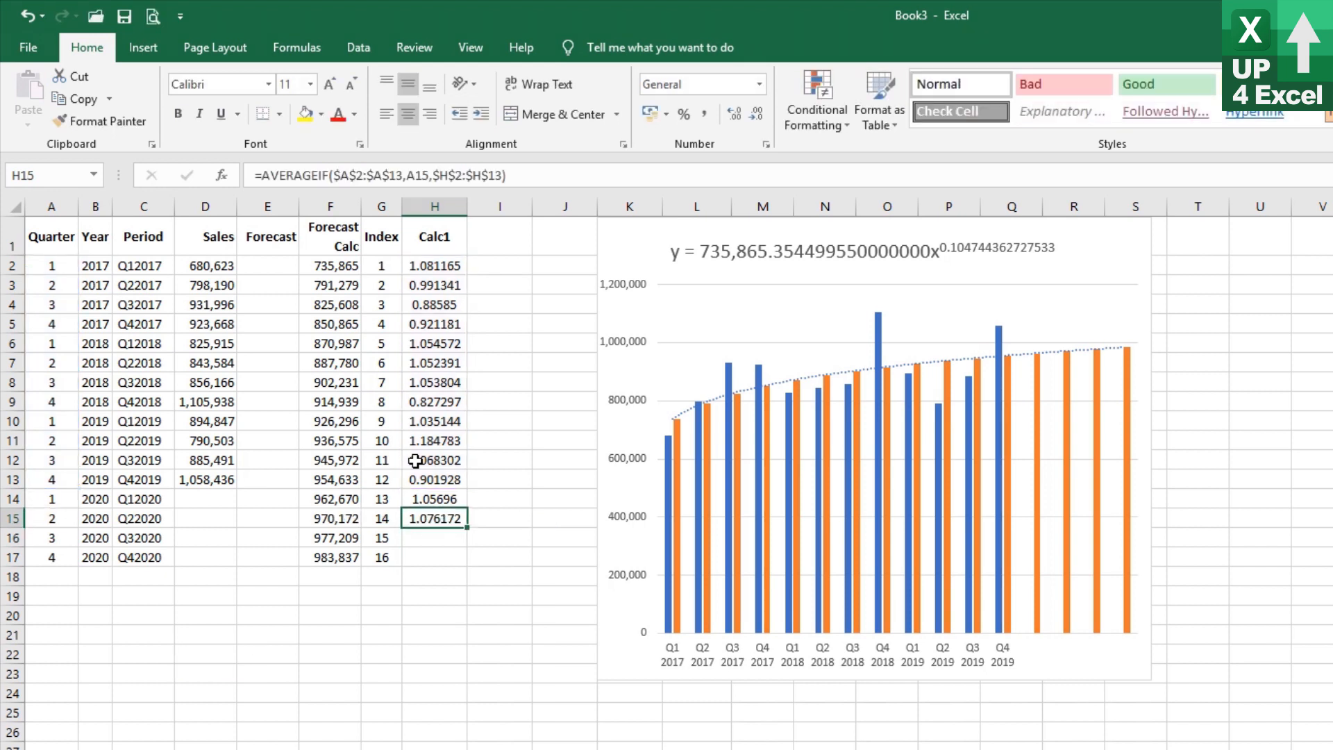
Copy the AVERAGEIF formula from H15 into H14 and into H16:H17.
key("ctrl+c")
key("Up")
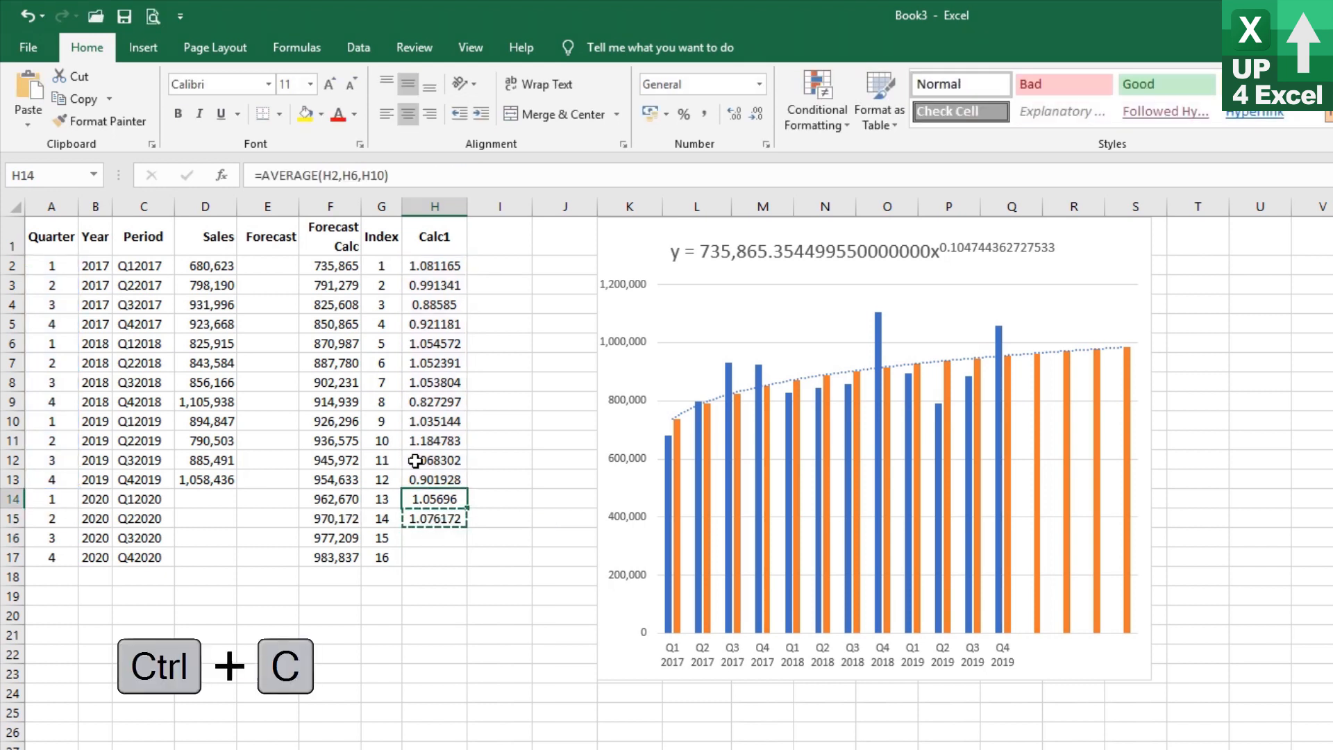
key("ctrl+v")
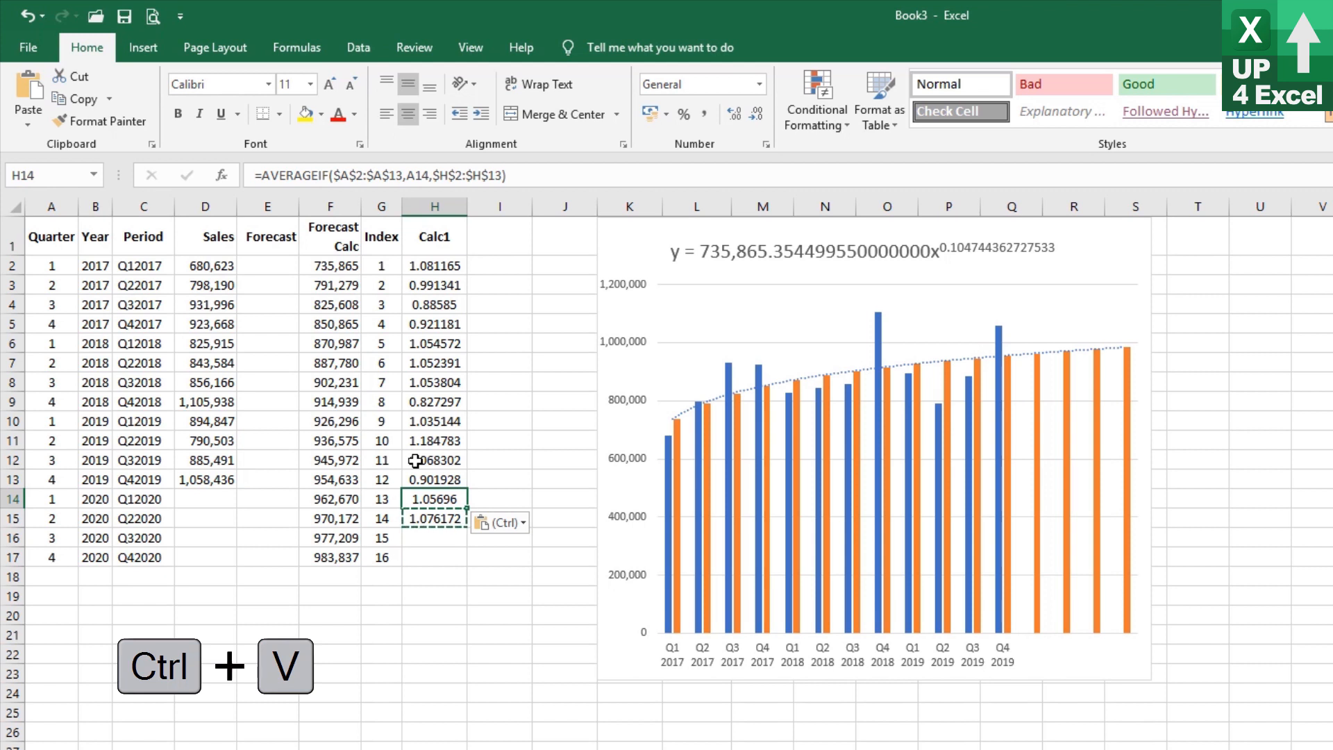
key("Down")
key("Down")
key("shift+Down")
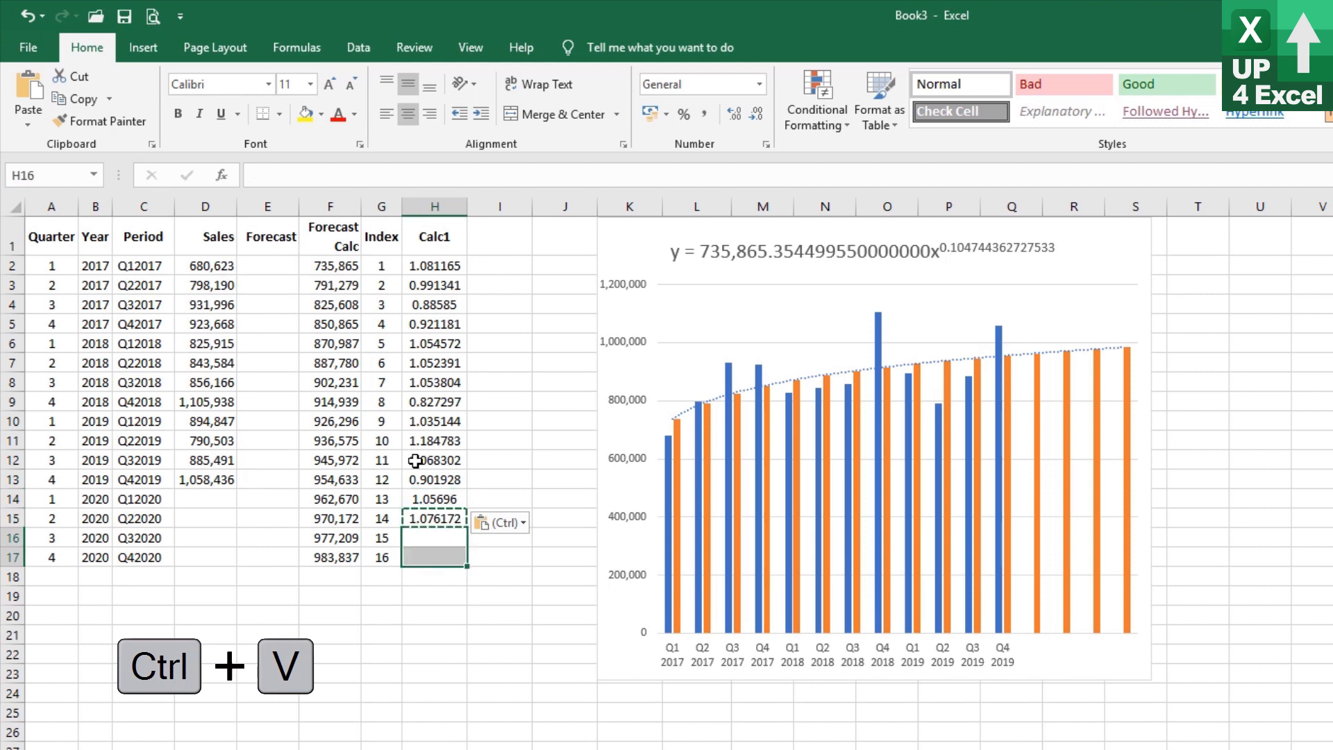
key("ctrl+v")
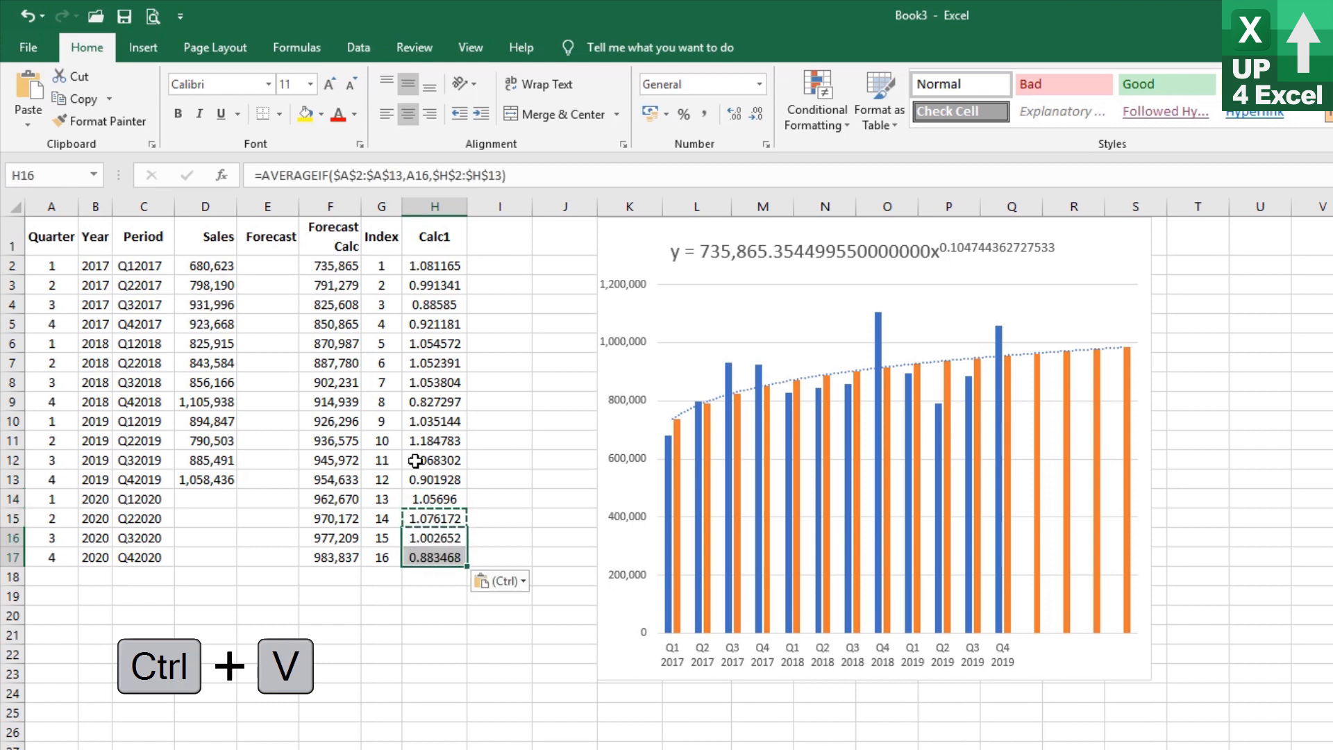
Set the font color of the averaged 2020 ratios in H14:H17 to theme blue.
left_click(448, 497)
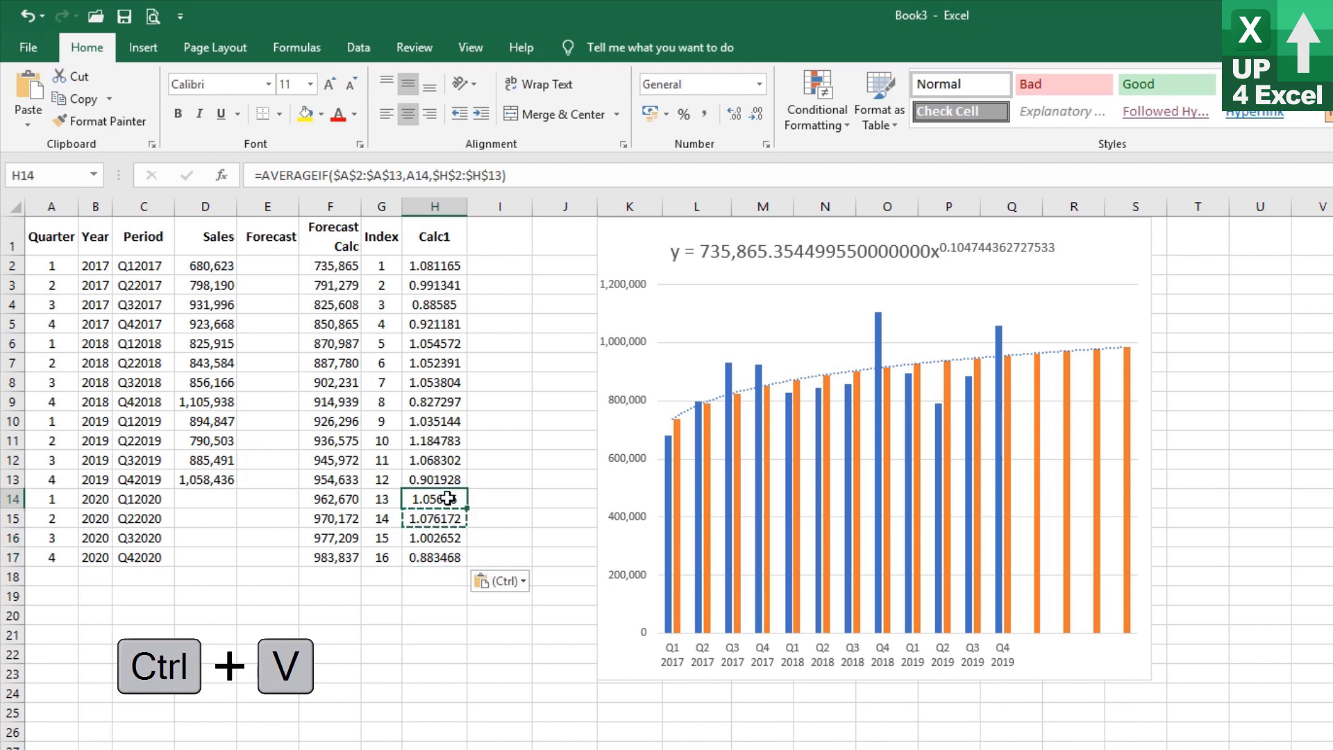
key("shift+Down")
key("shift+Down")
key("shift+Down")
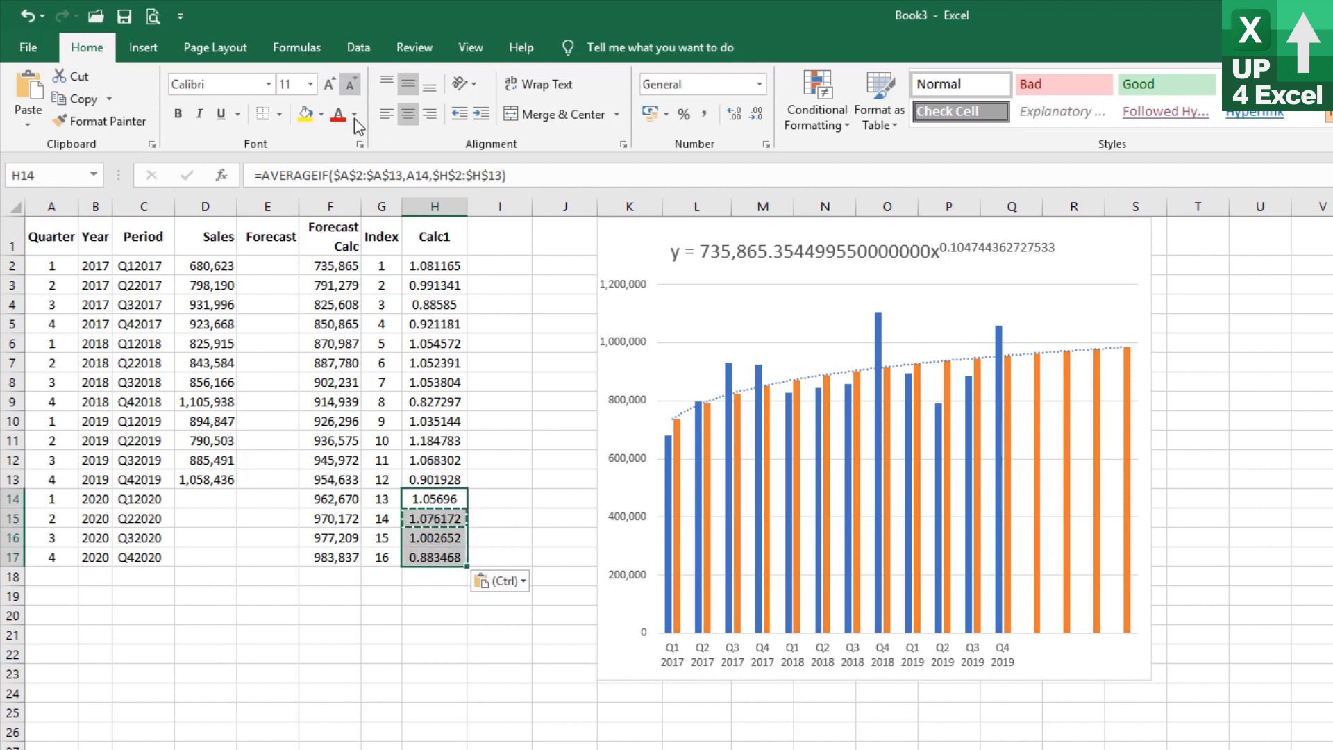
left_click(355, 115)
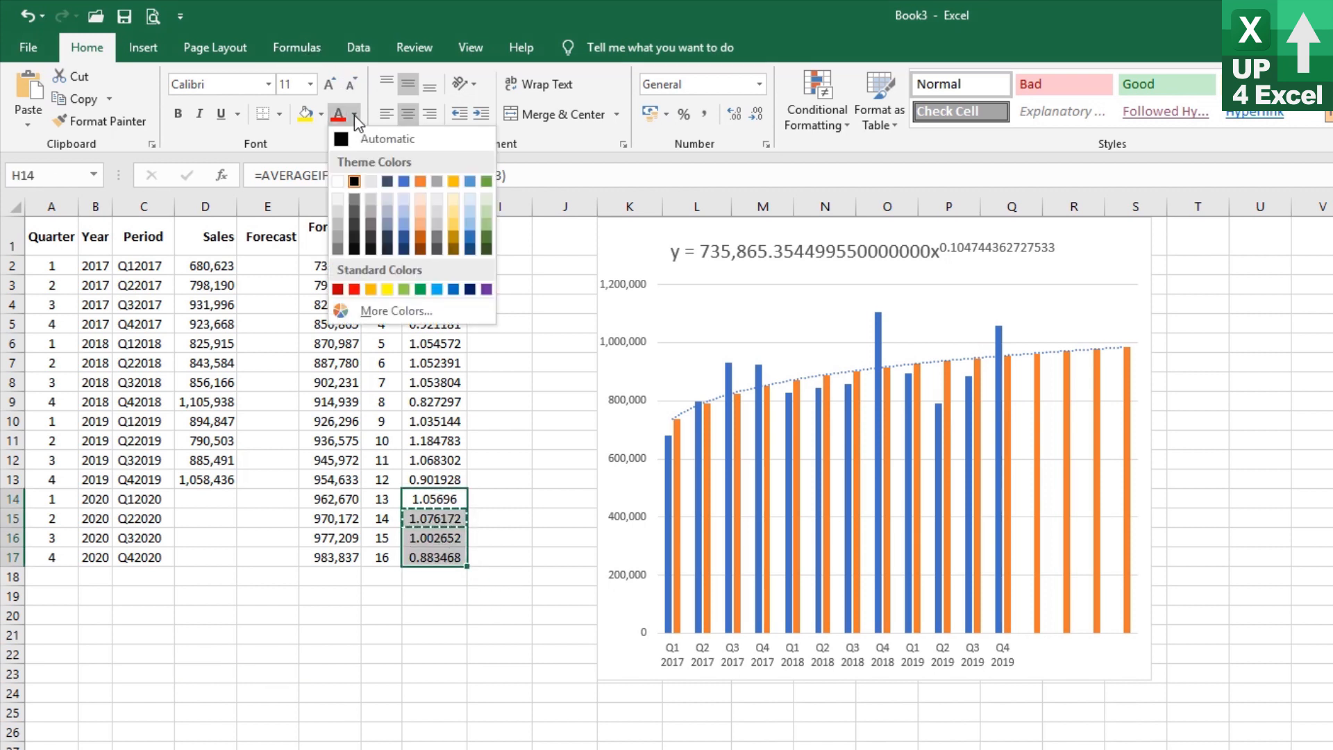
left_click(404, 181)
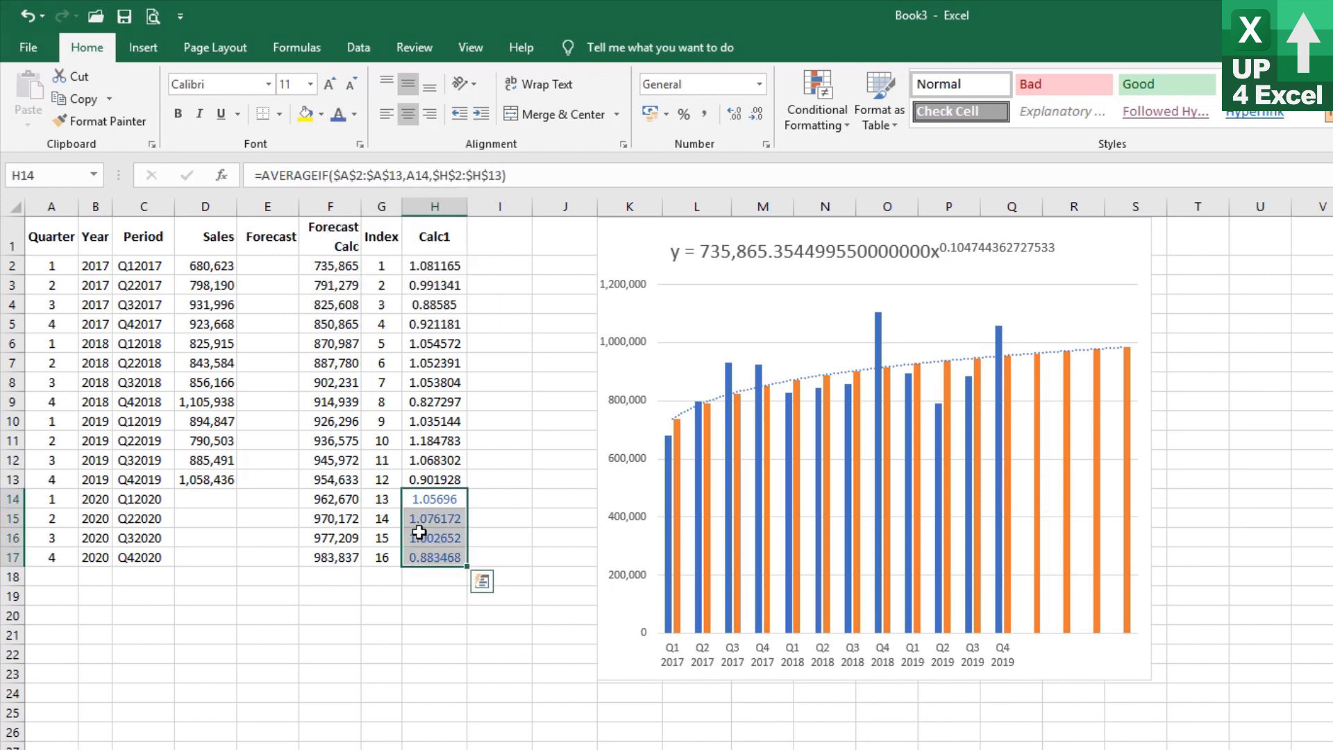
Compare the historical and averaged ratios in column H with the empty Q1 2020 sales cell, and inspect the ratio formula in H2.
left_click(452, 444)
left_click(441, 498)
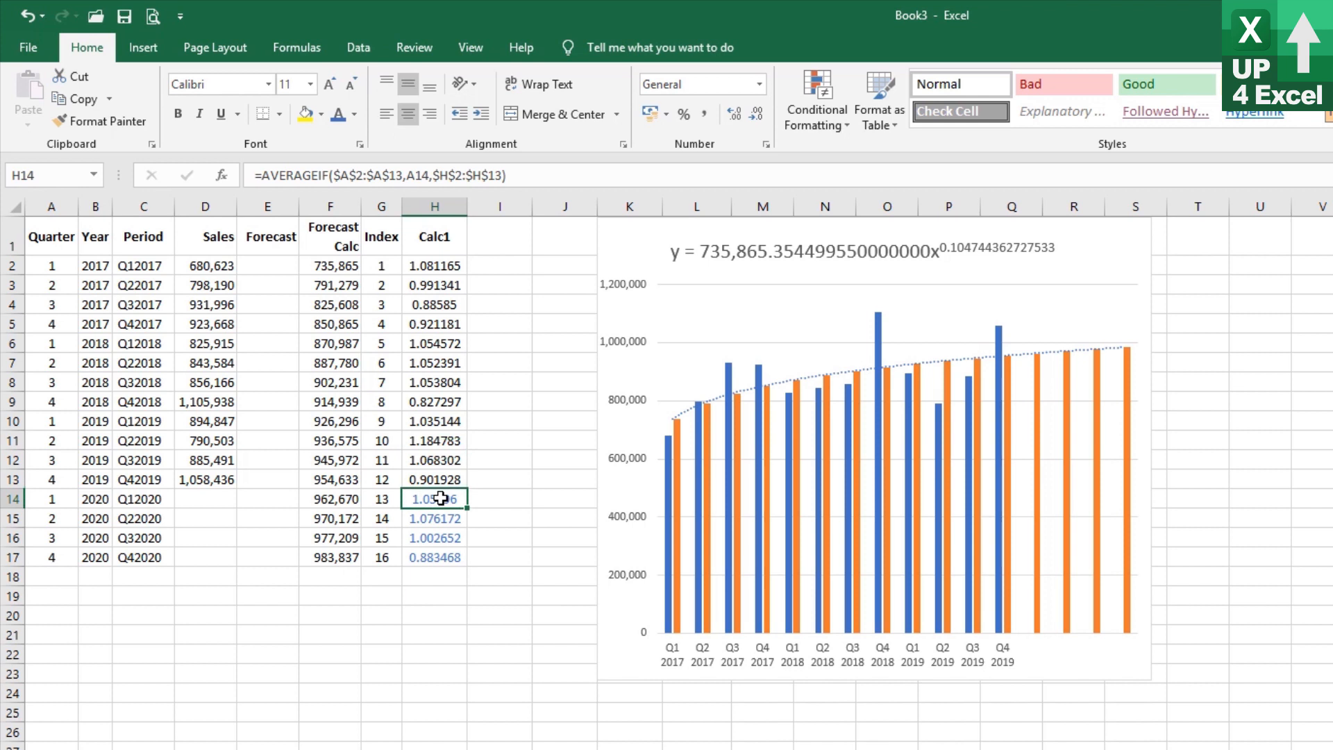
left_click(438, 479)
left_click(436, 499)
left_click(216, 498)
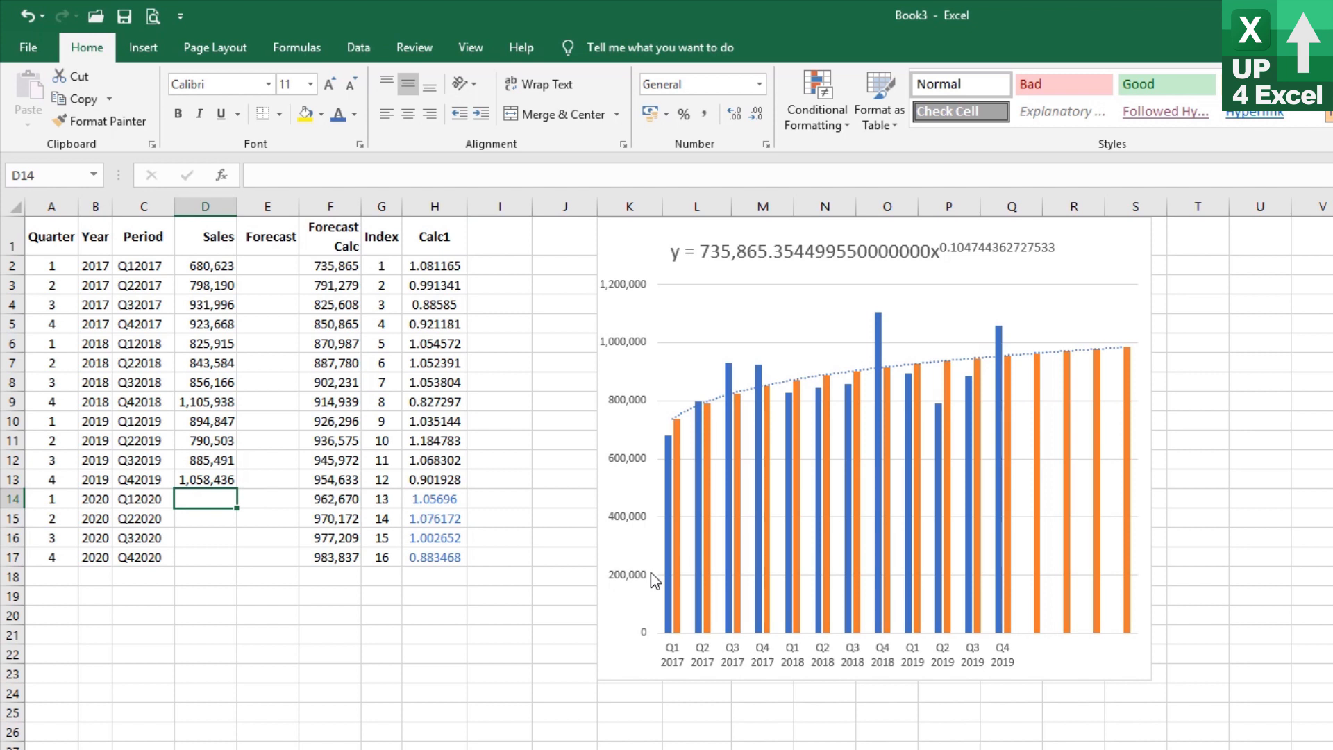
left_click(435, 262)
key("F2")
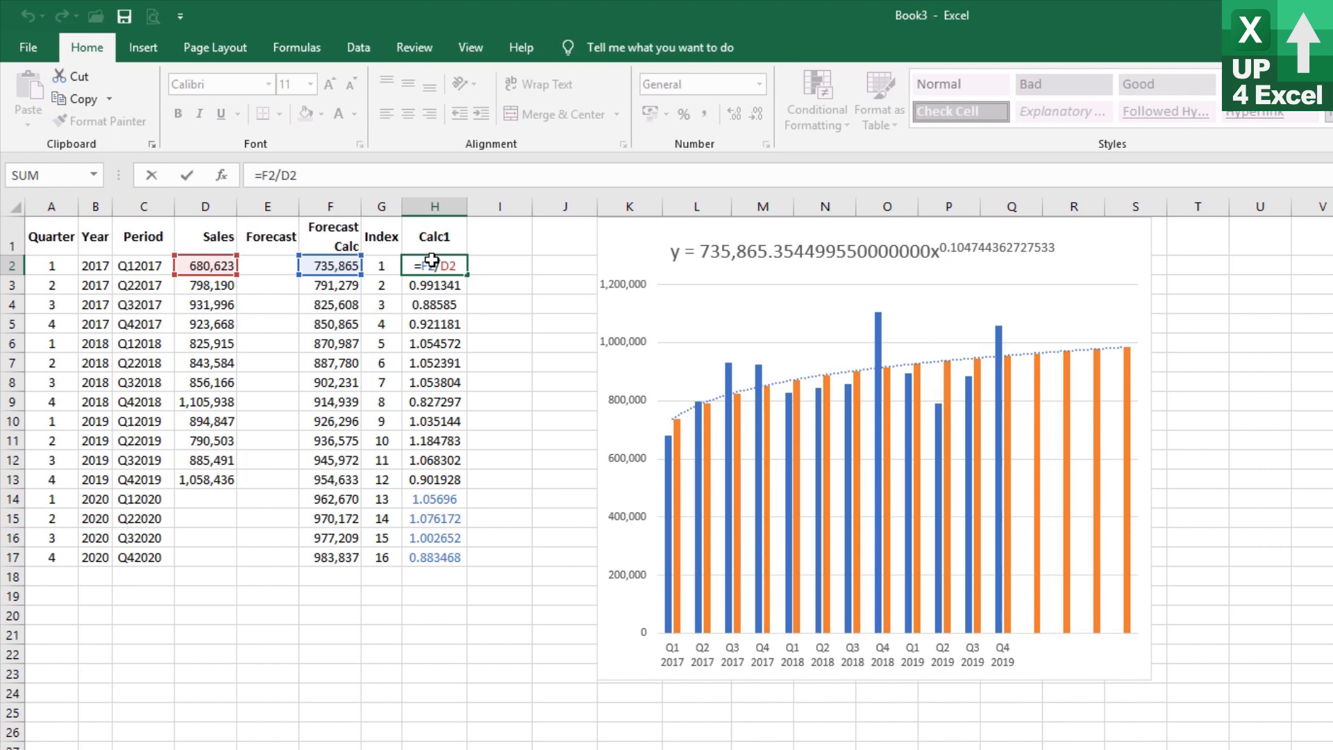
key("Return")
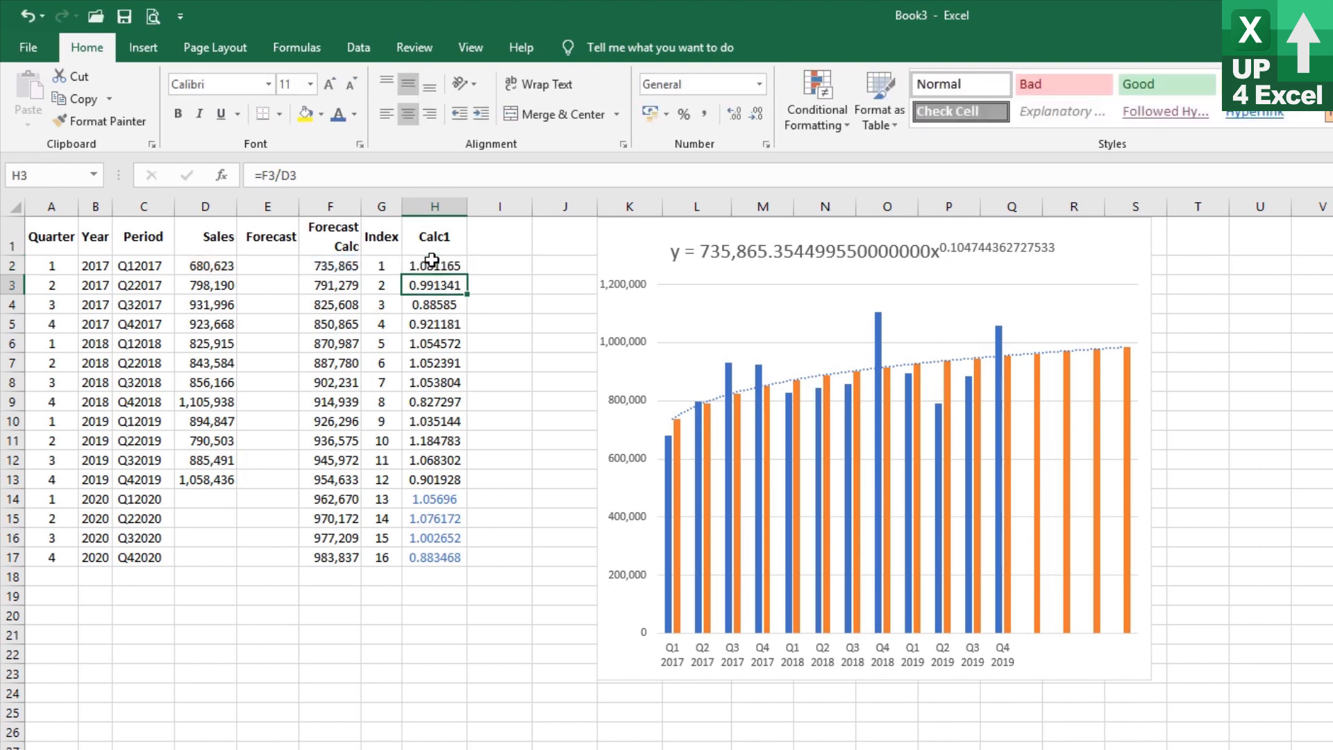
left_click(192, 497)
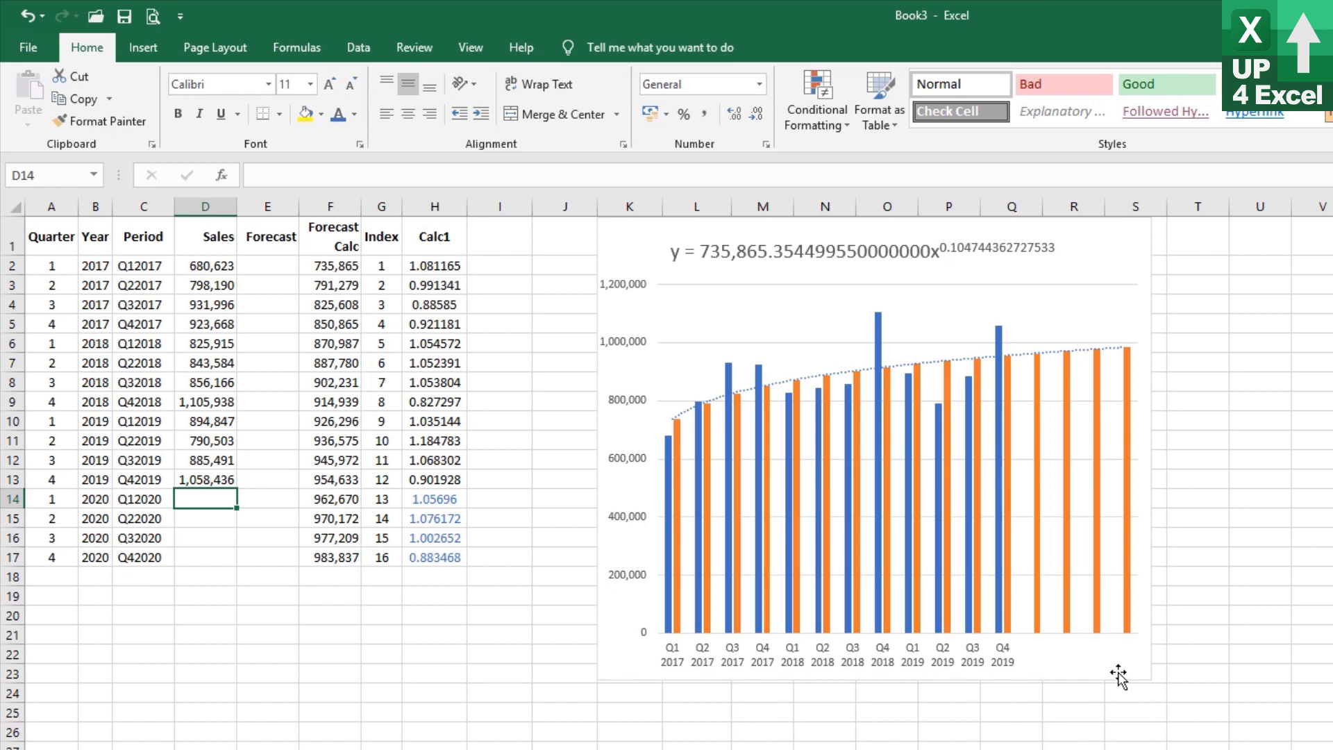
type("=F14")
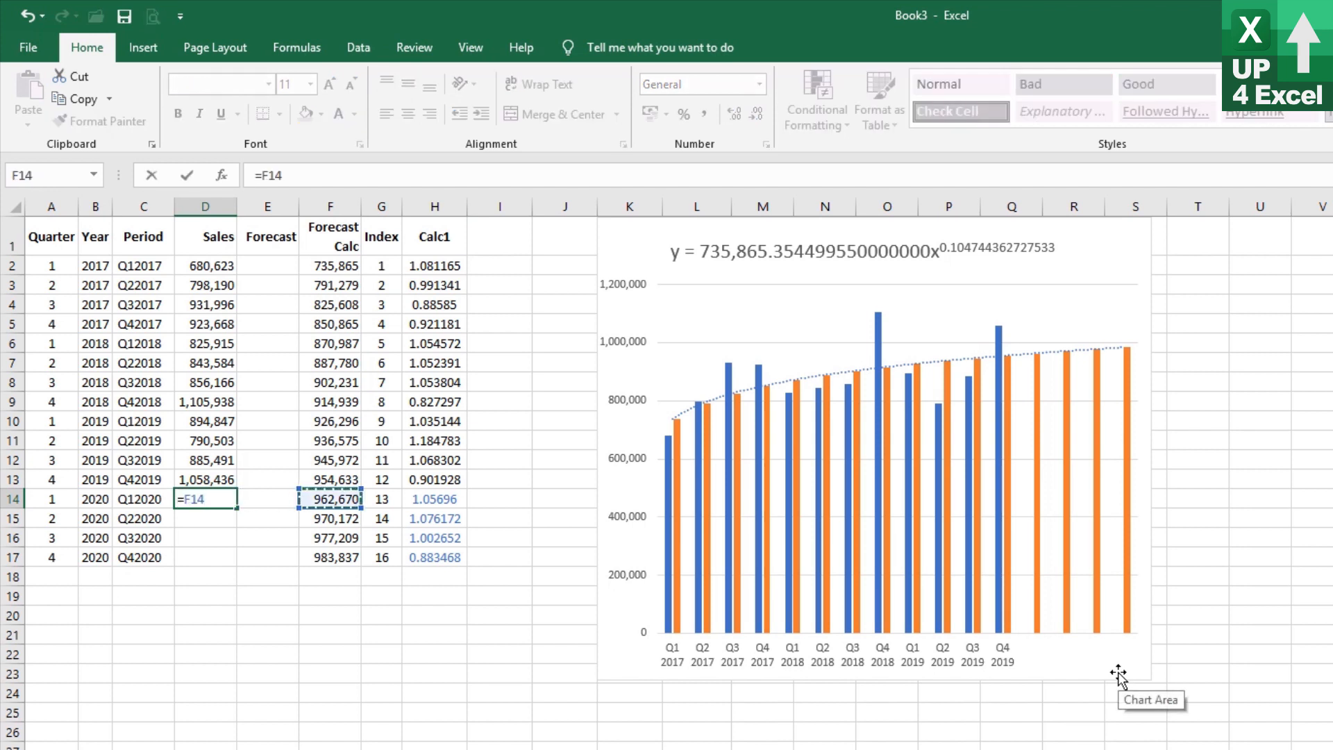
type("/")
key("Right")
key("Right")
key("Right")
key("Right")
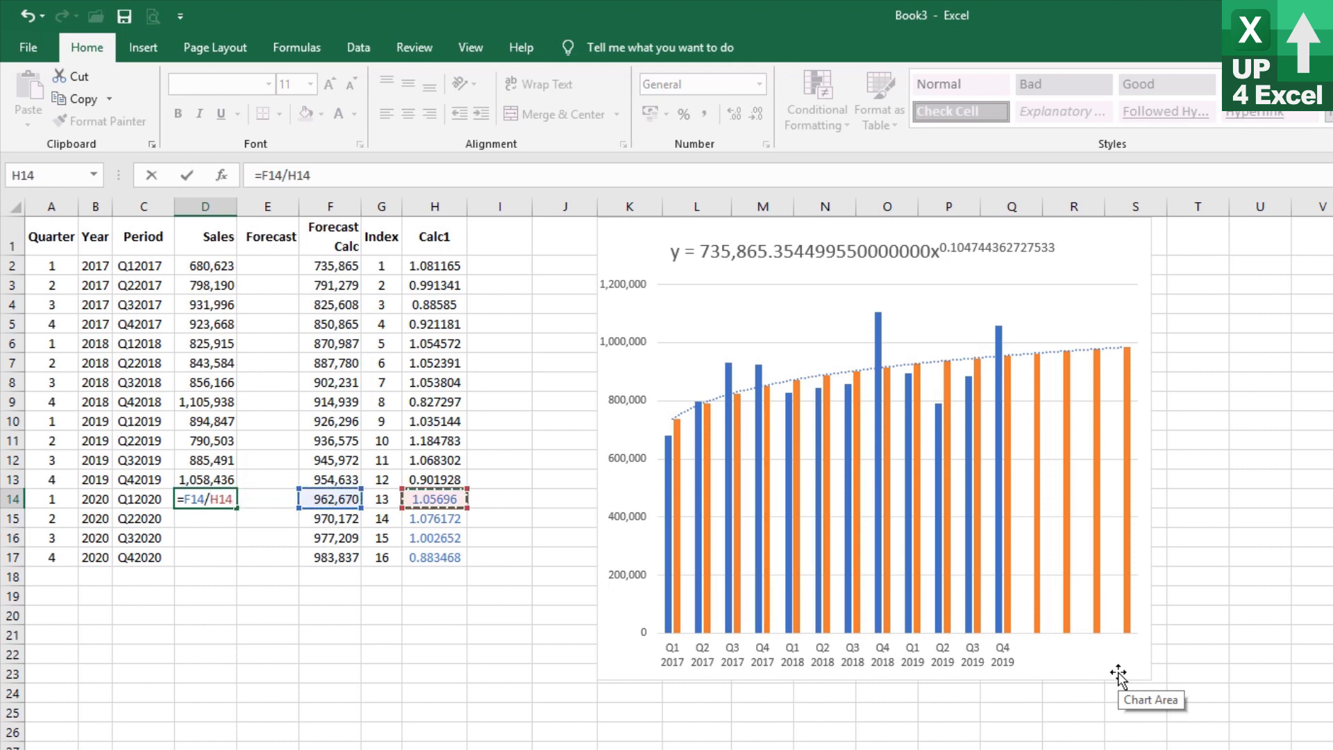
key("Return")
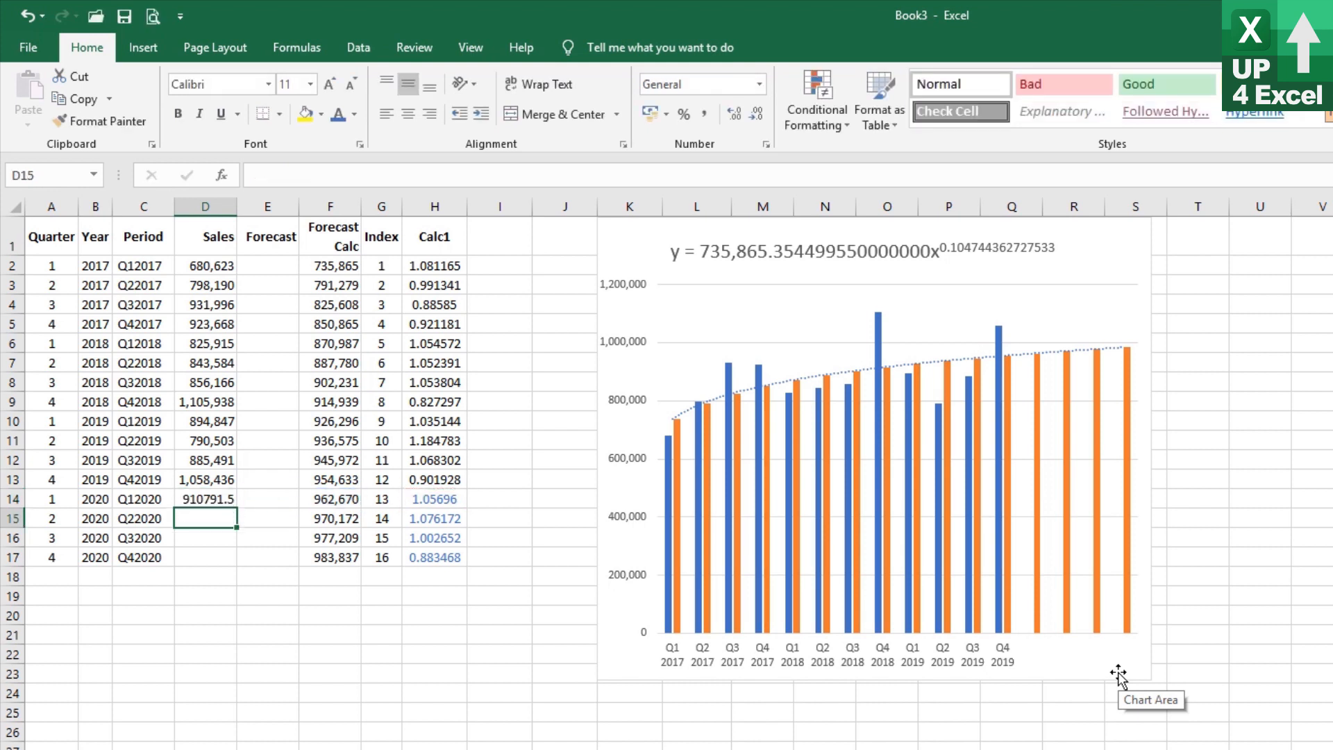
key("Up")
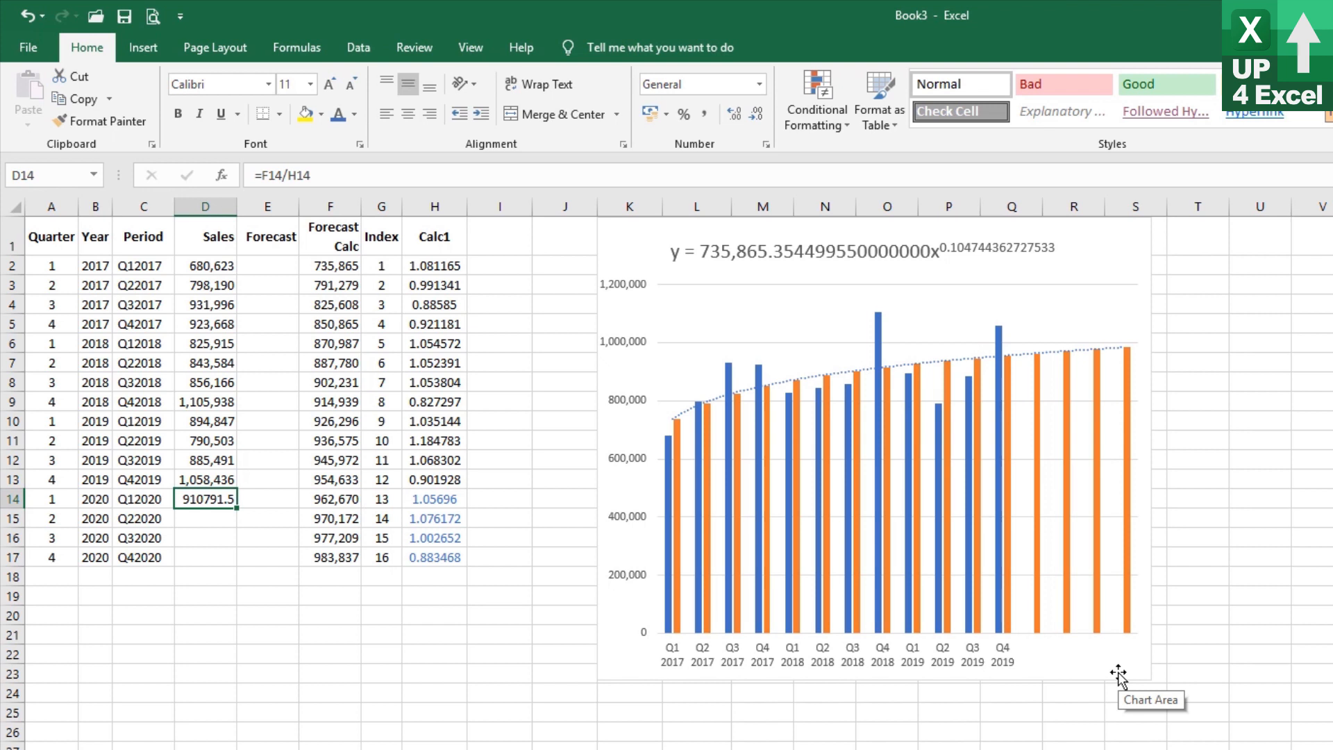
key("Delete")
Enter =F14/H14 in E14 to calculate the seasonally adjusted Q1 2020 forecast.
key("Right")
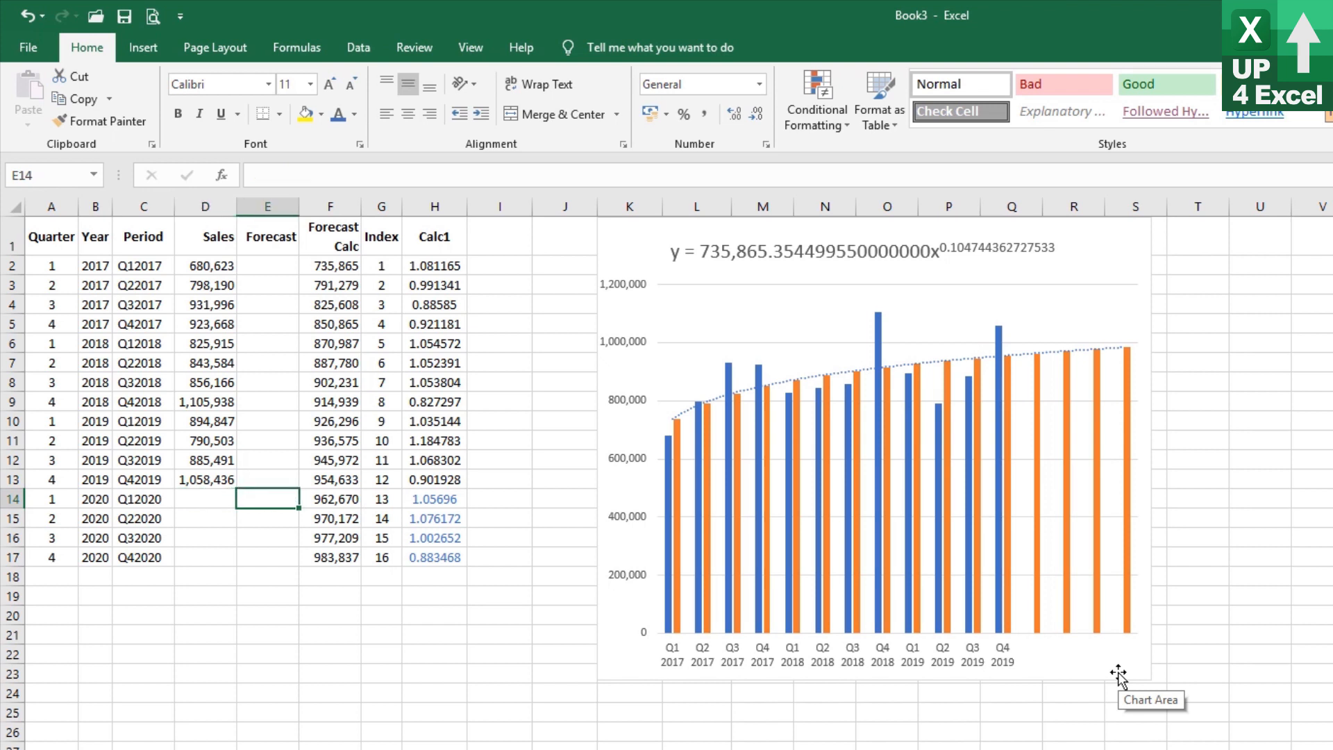
type("=")
key("Right")
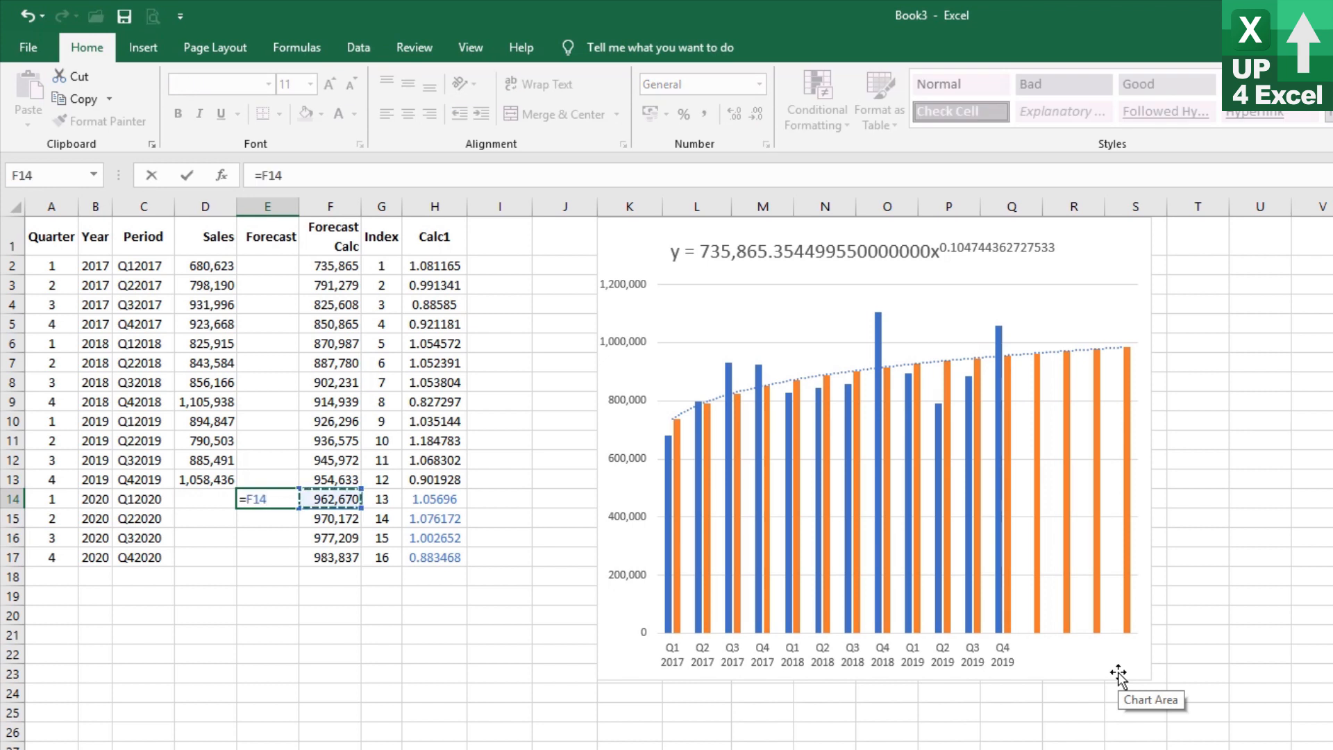
type("/")
key("Right")
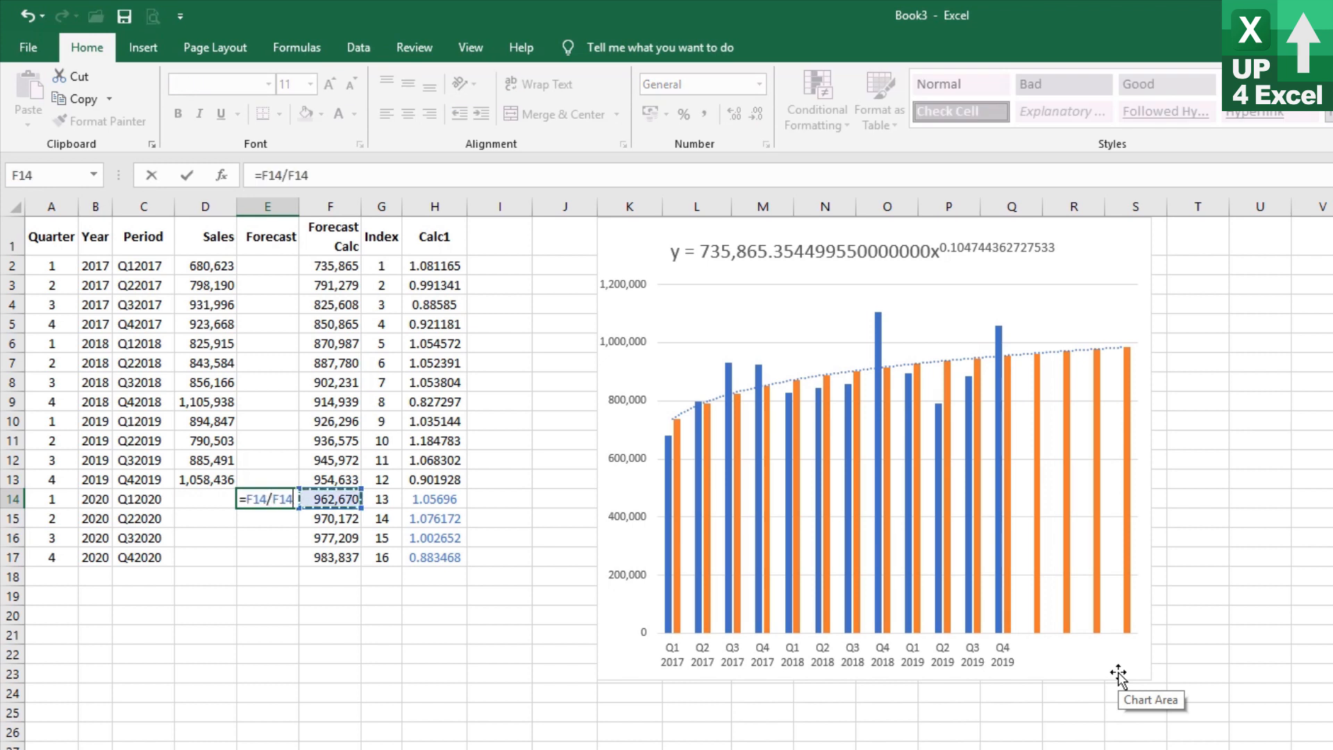
key("Right")
key("Right")
key("Return")
key("Up")
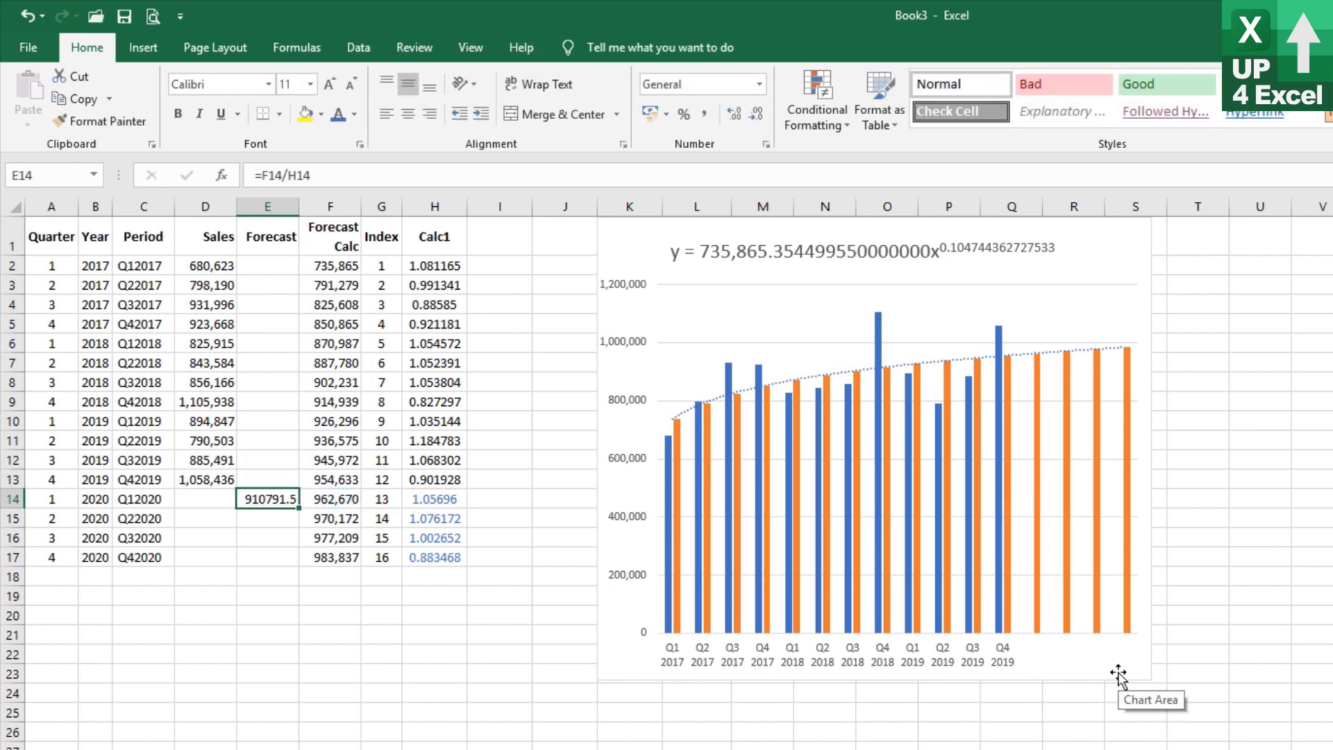
Copy the formatting of column F onto column E, and fill the E14 formula down to E17.
left_click(322, 202)
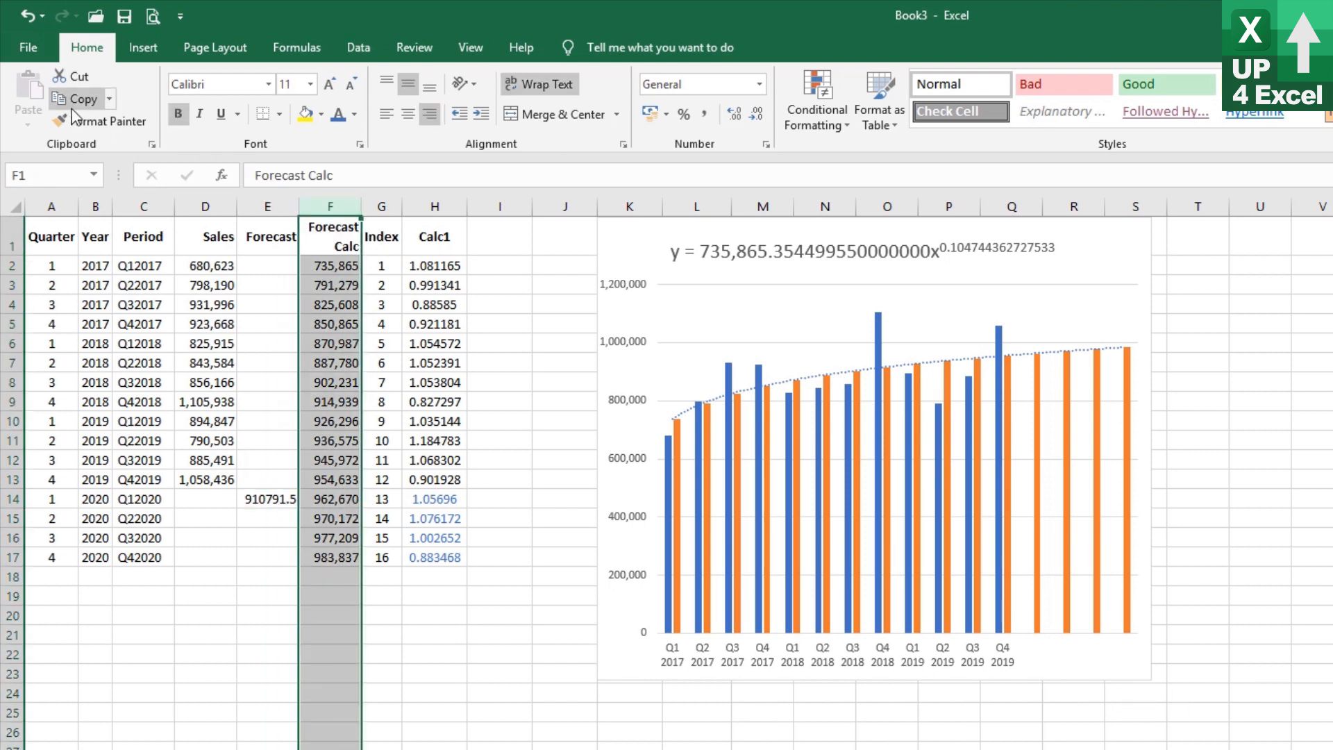
left_click(97, 121)
left_click(267, 206)
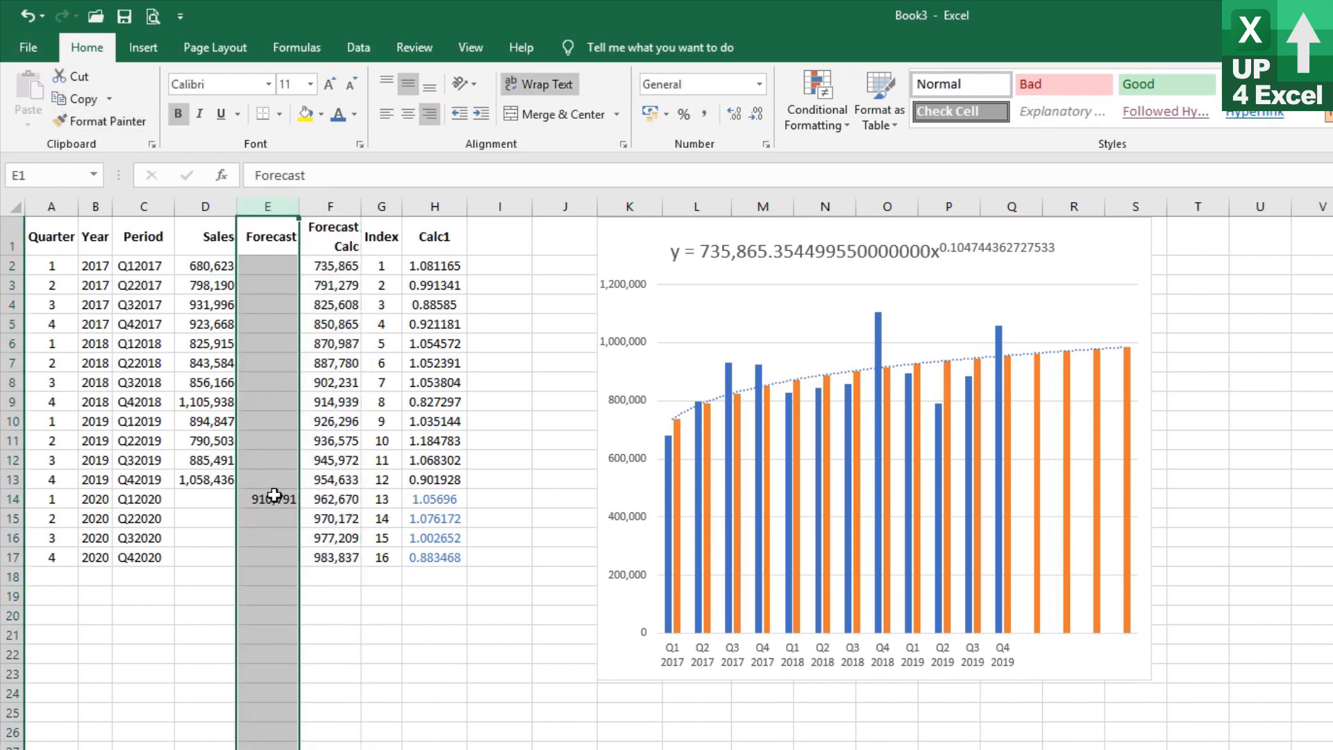
left_click(274, 495)
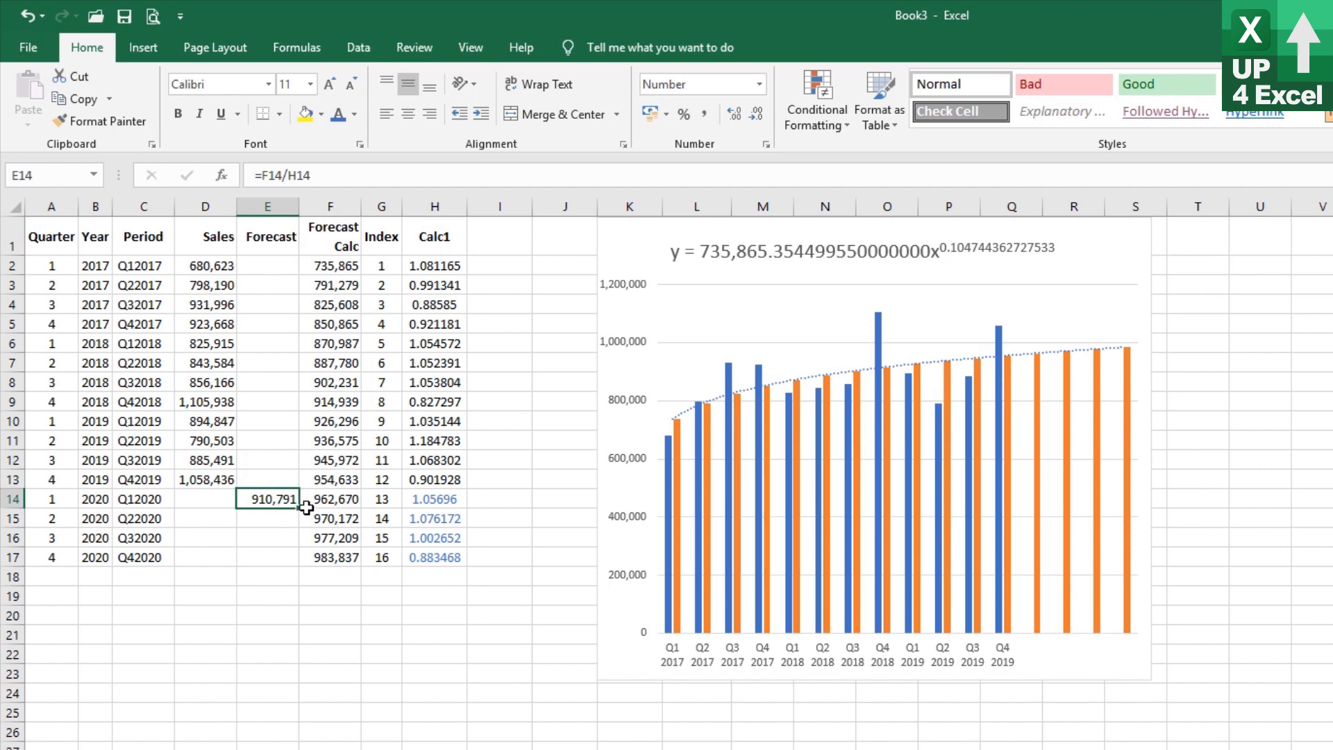
left_click_drag(300, 507, 294, 559)
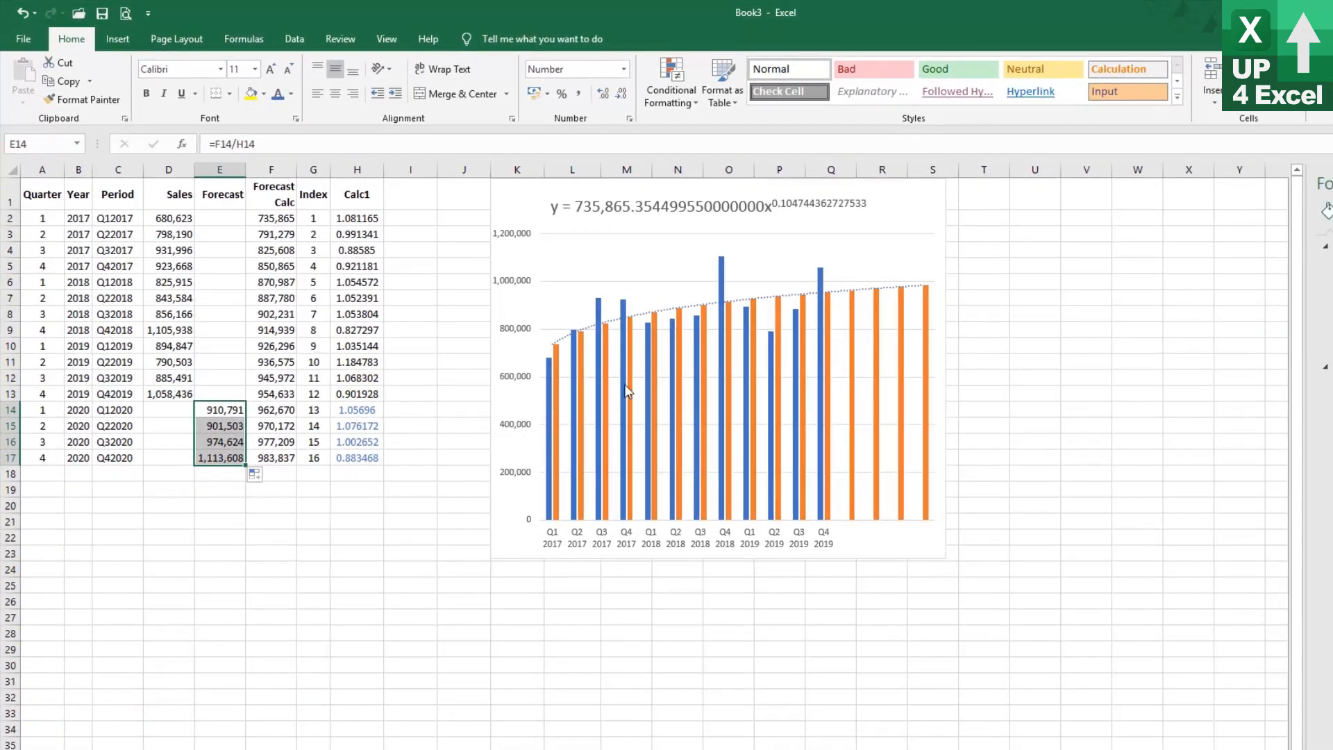
Add a Forecast series to the chart, with its name from E1 and its values from E2:E17.
left_click(517, 203)
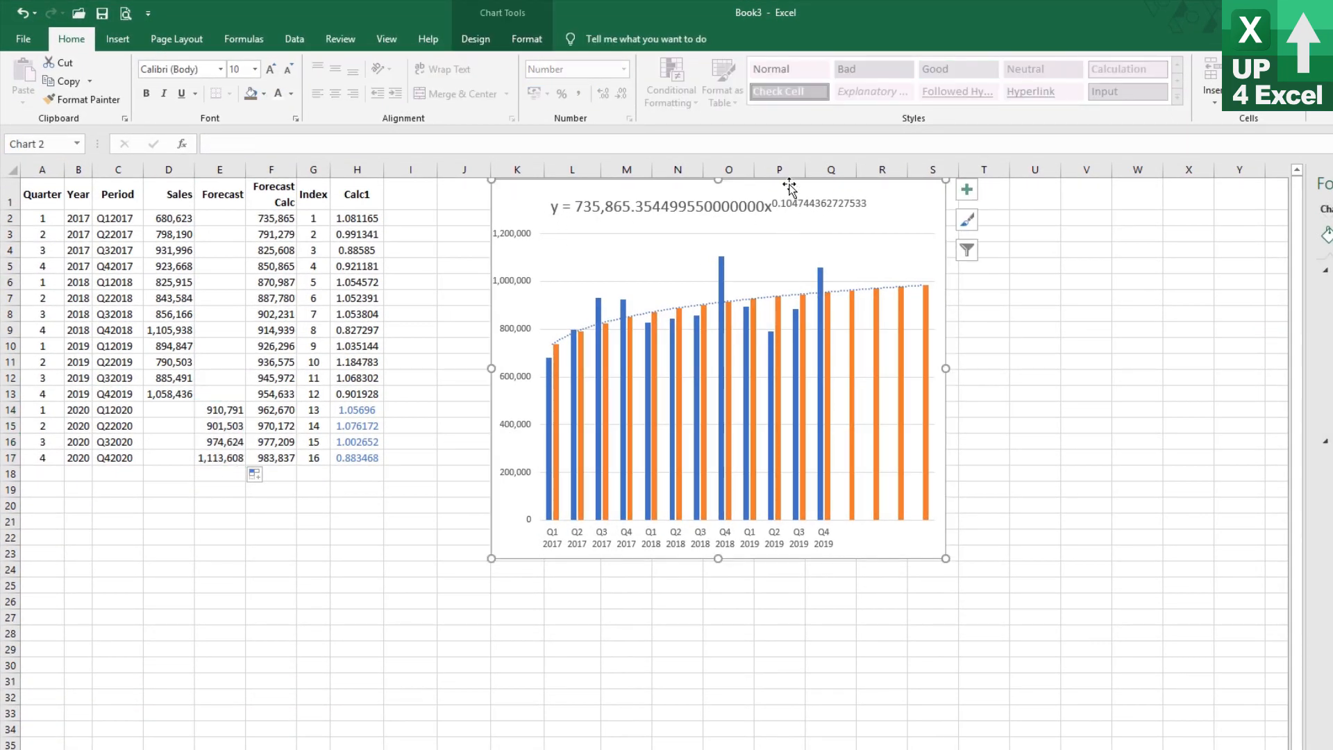
left_click(476, 39)
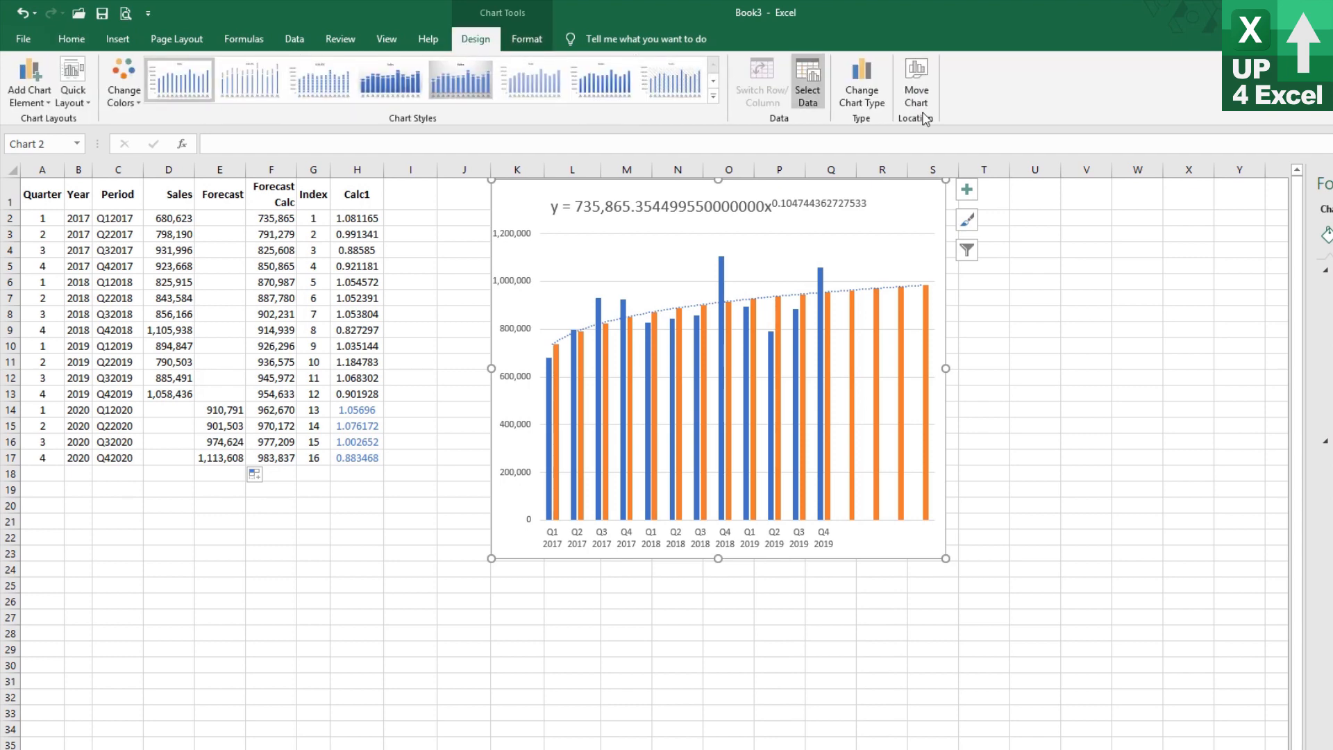
left_click(812, 87)
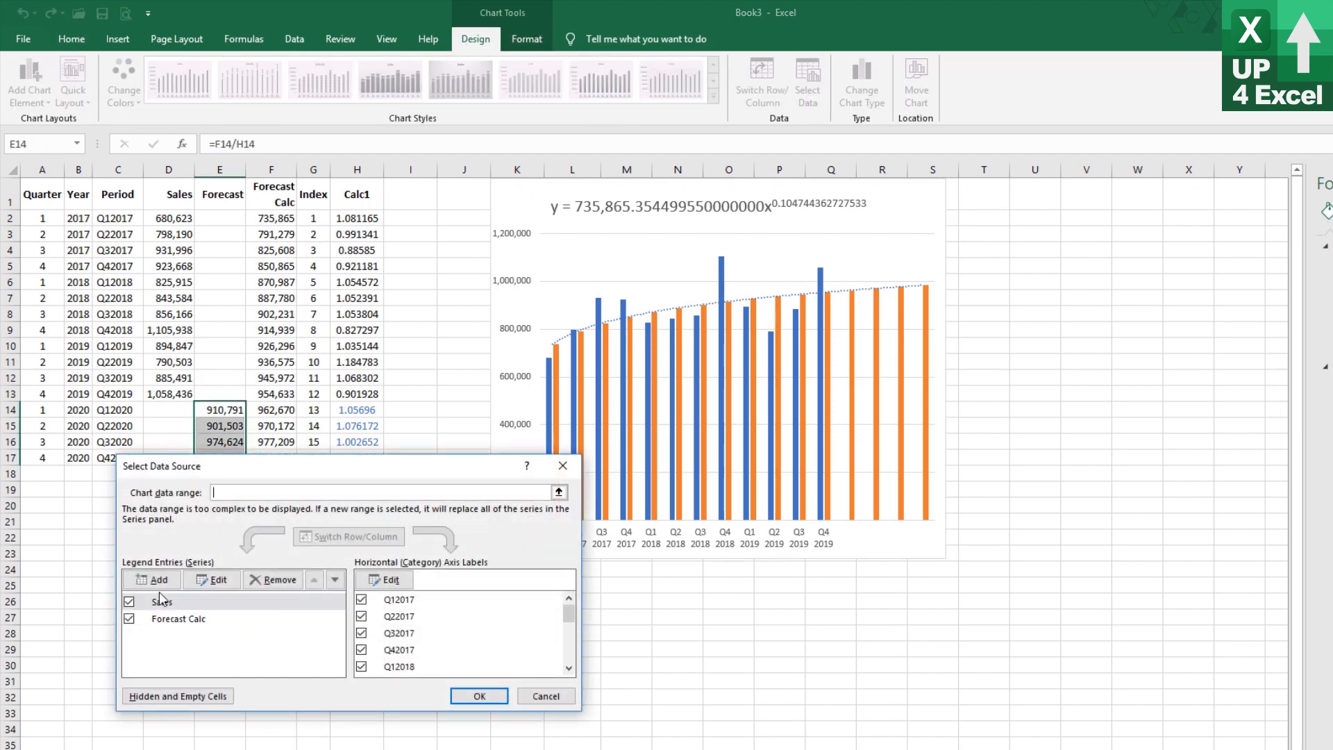
left_click(158, 580)
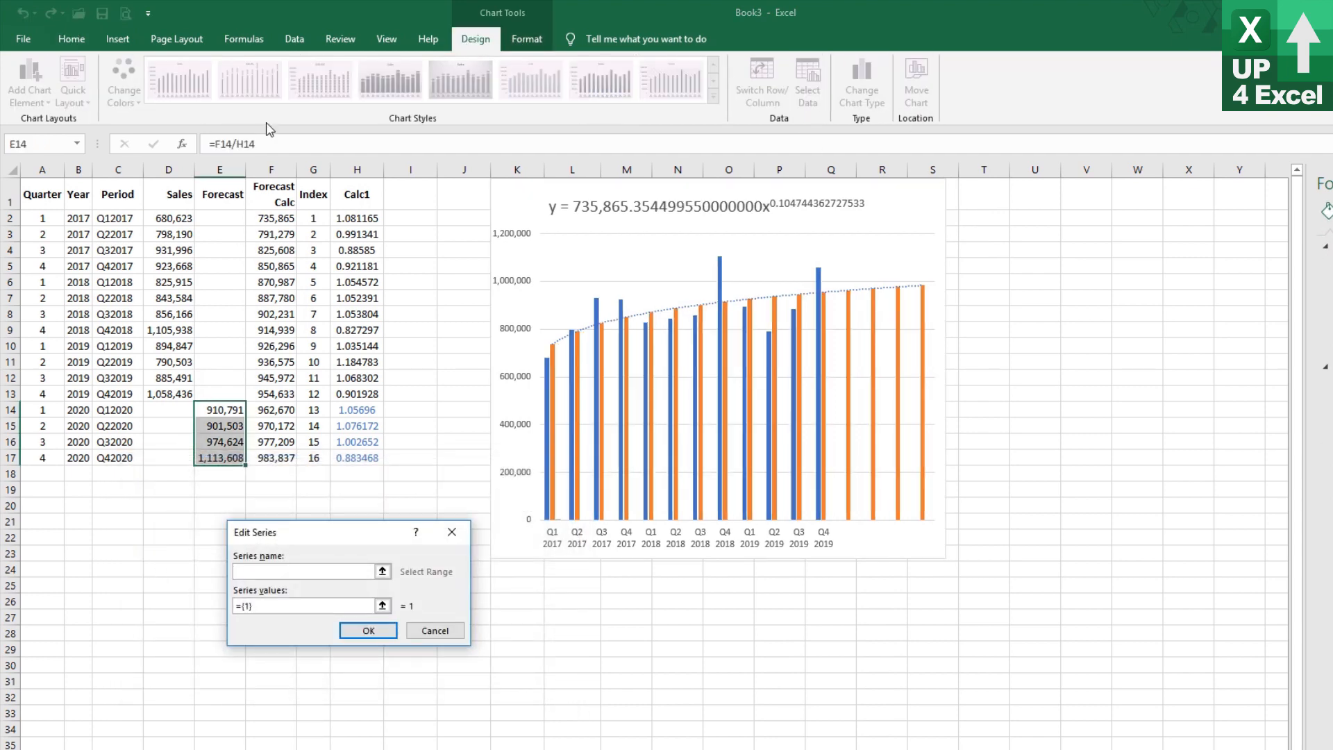
left_click(229, 201)
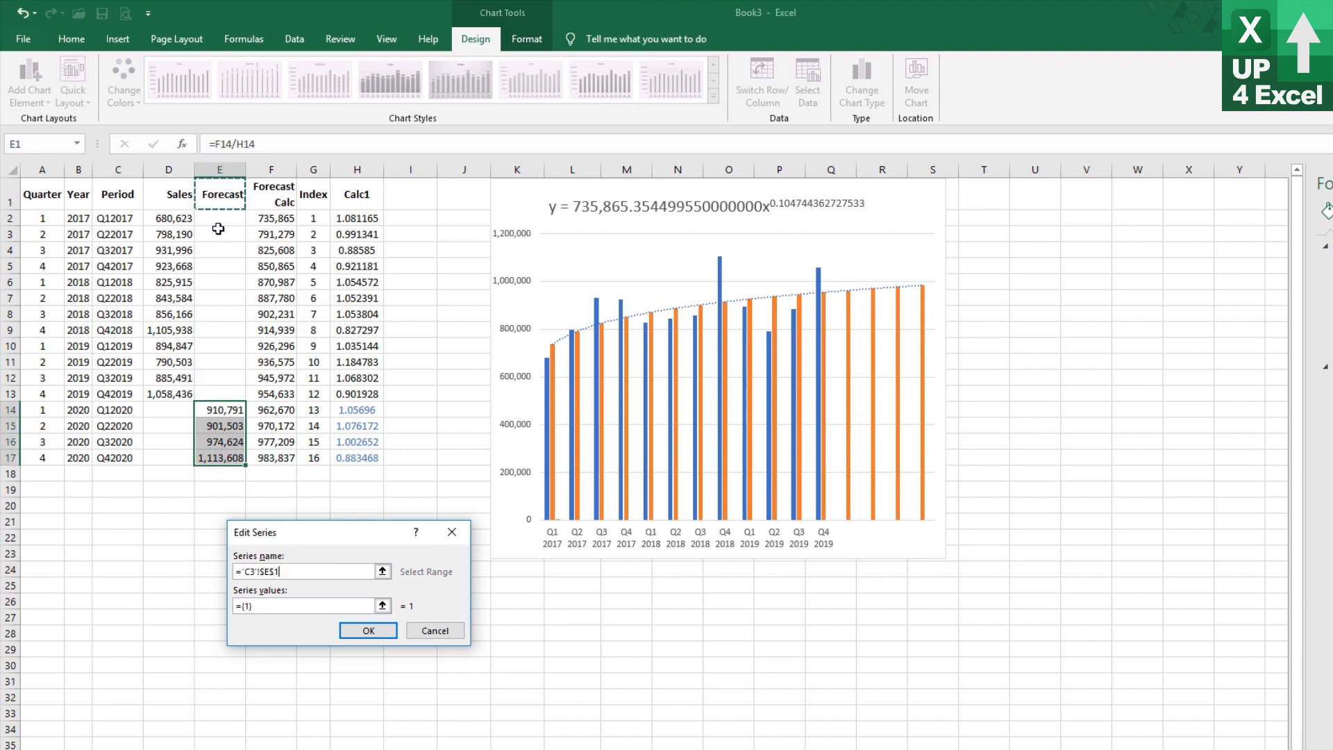
left_click(382, 606)
left_click_drag(218, 220, 229, 457)
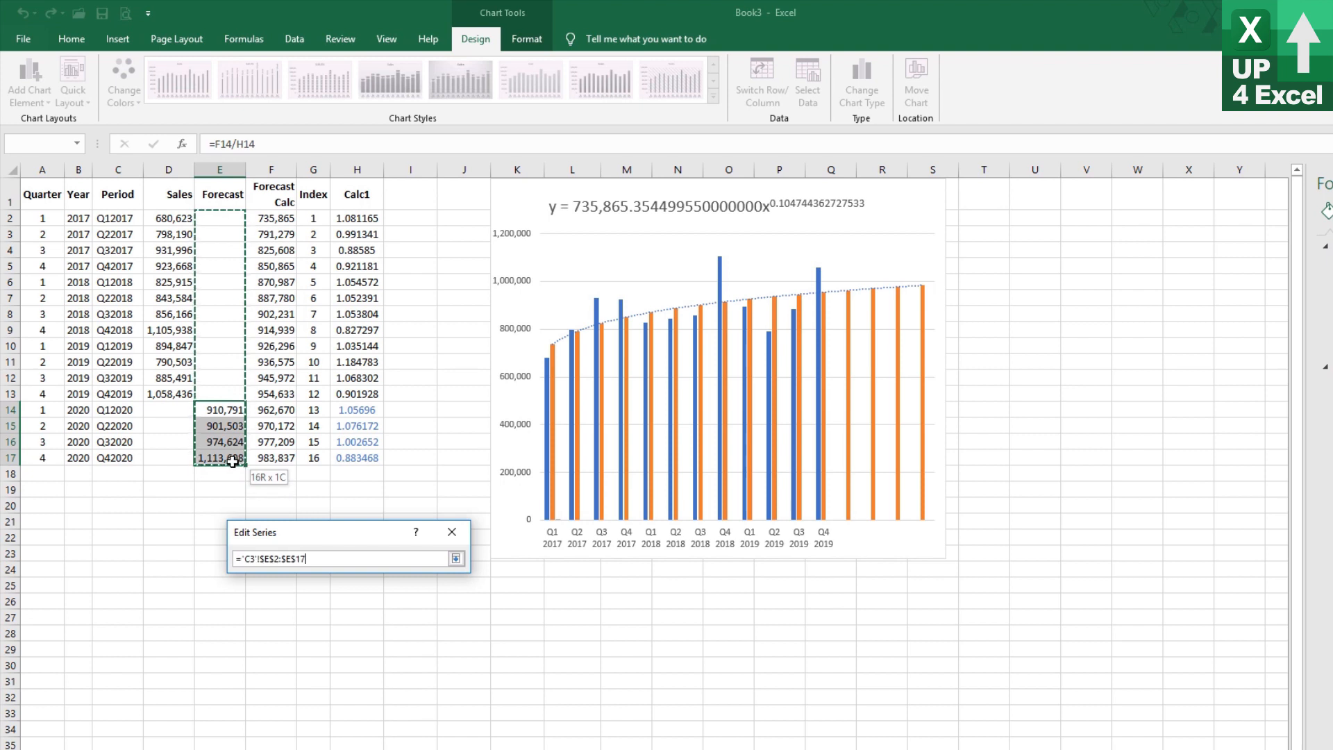
left_click(456, 558)
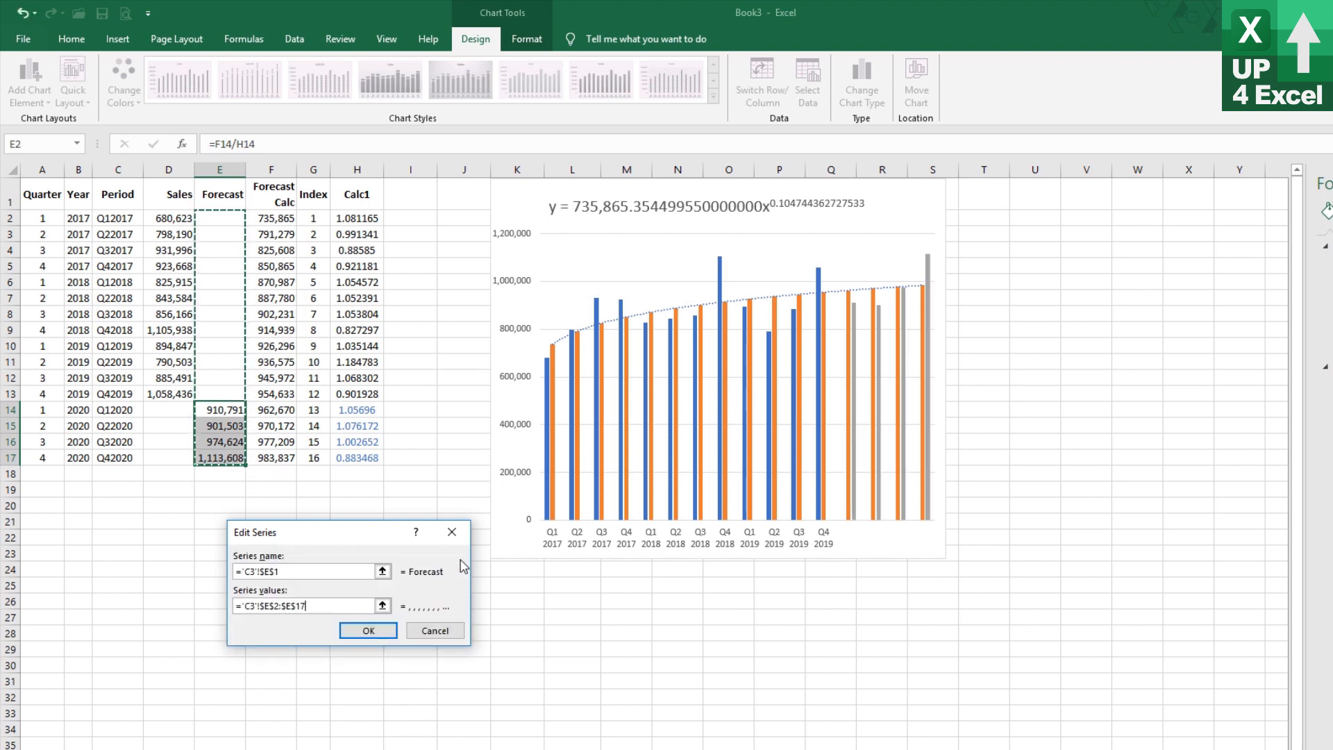
left_click(379, 632)
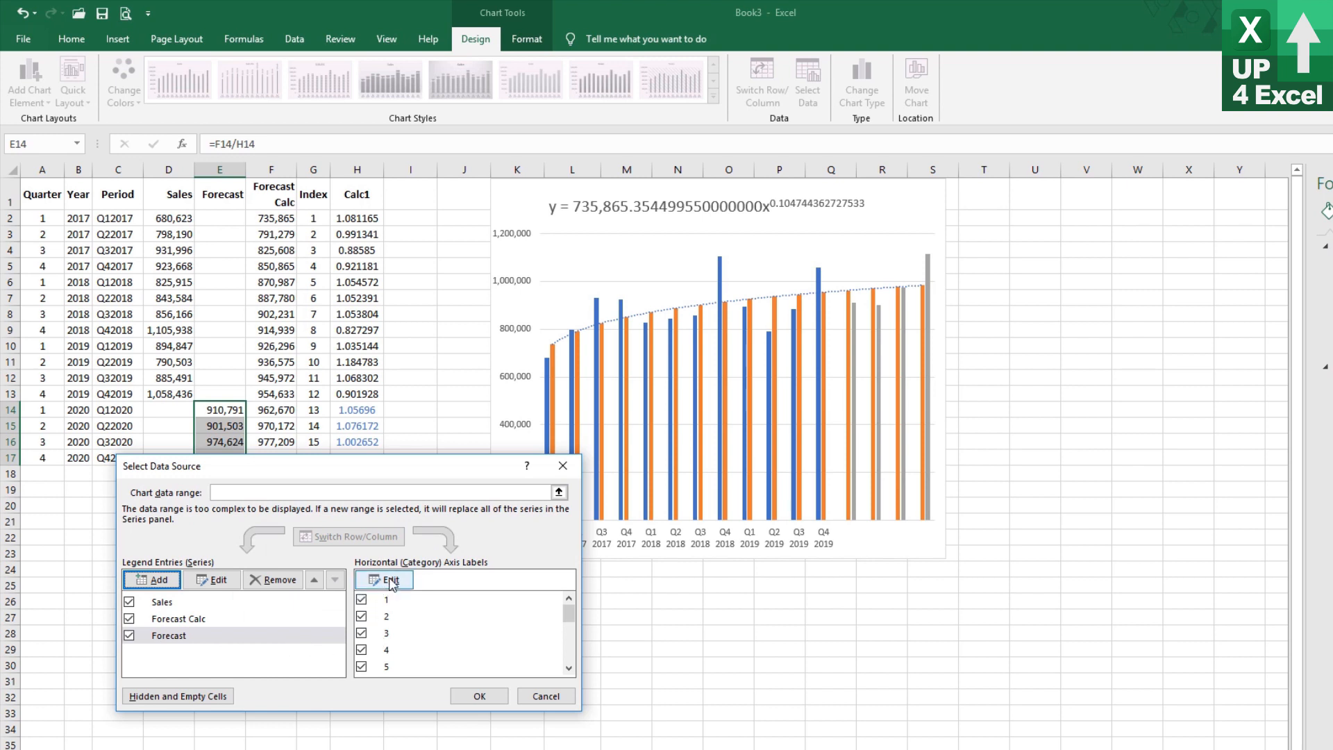
Set the chart's horizontal axis labels to the periods in C2:C17 and apply the data source changes.
left_click(391, 580)
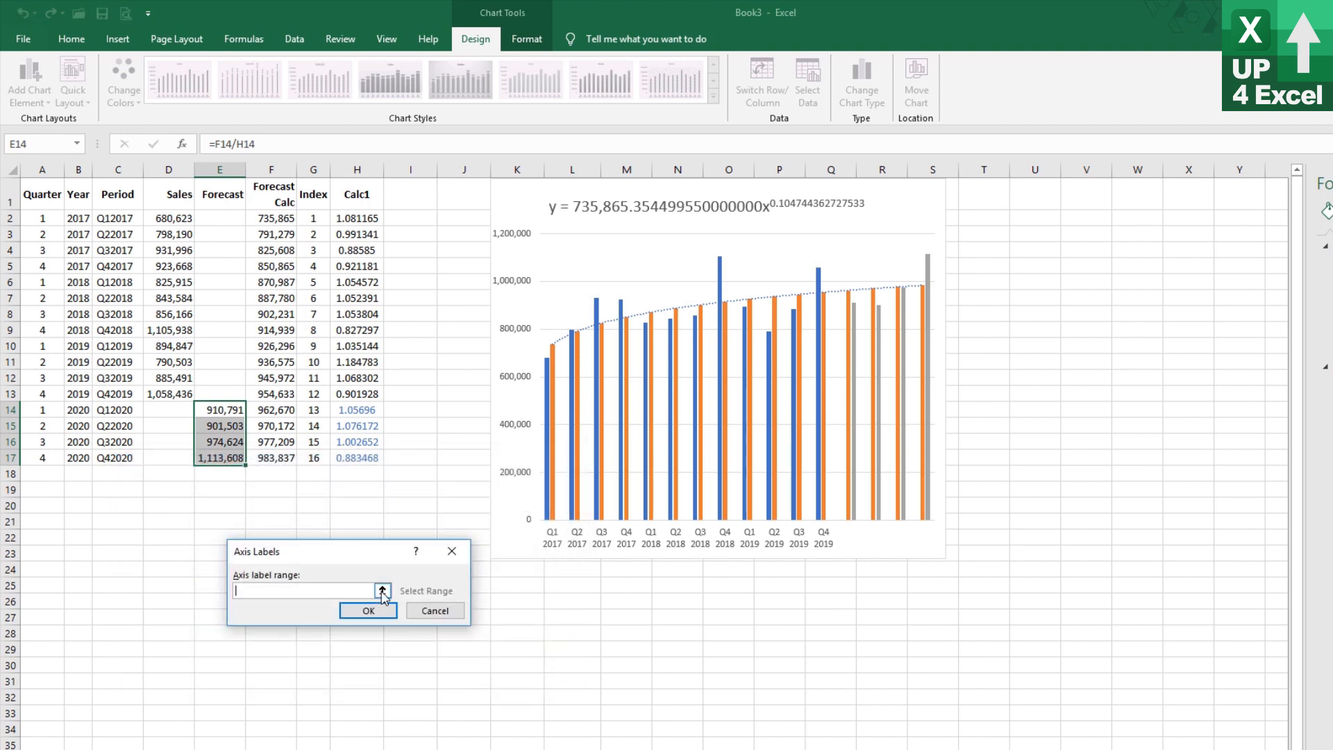
left_click_drag(125, 215, 132, 461)
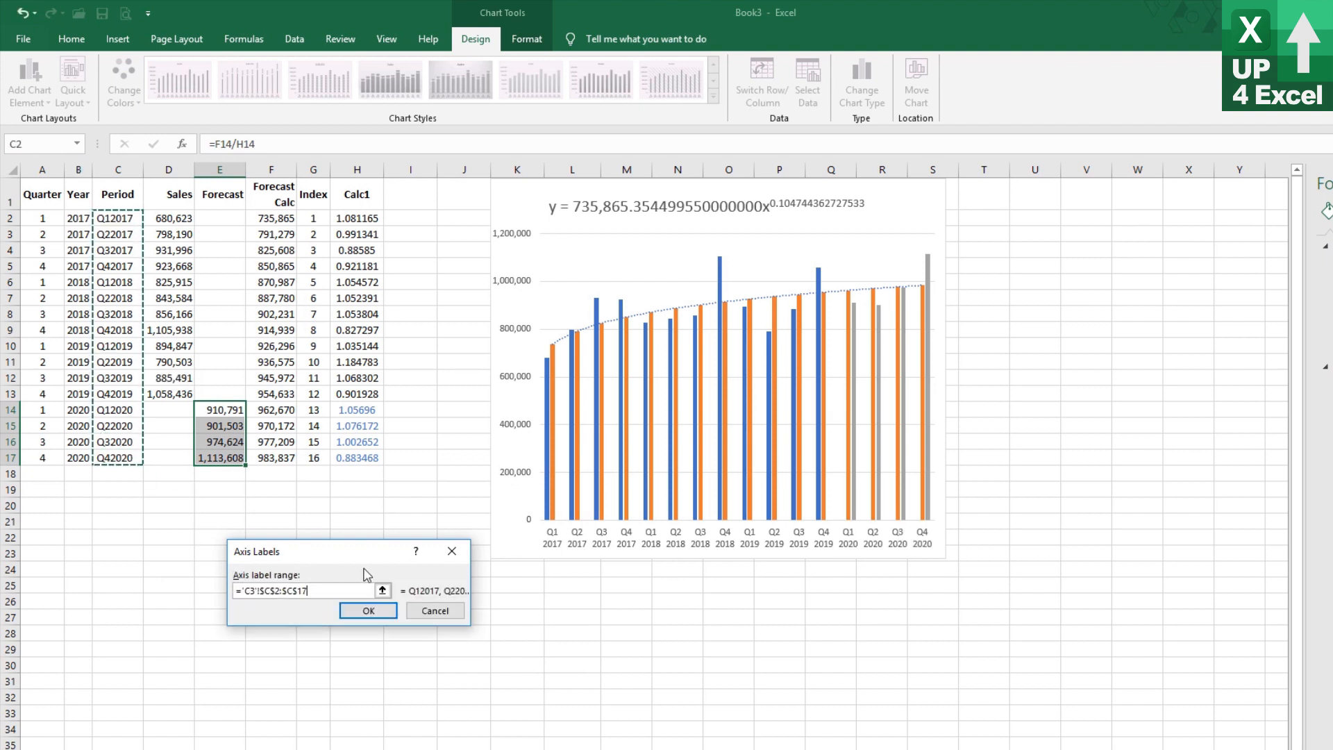
left_click(386, 616)
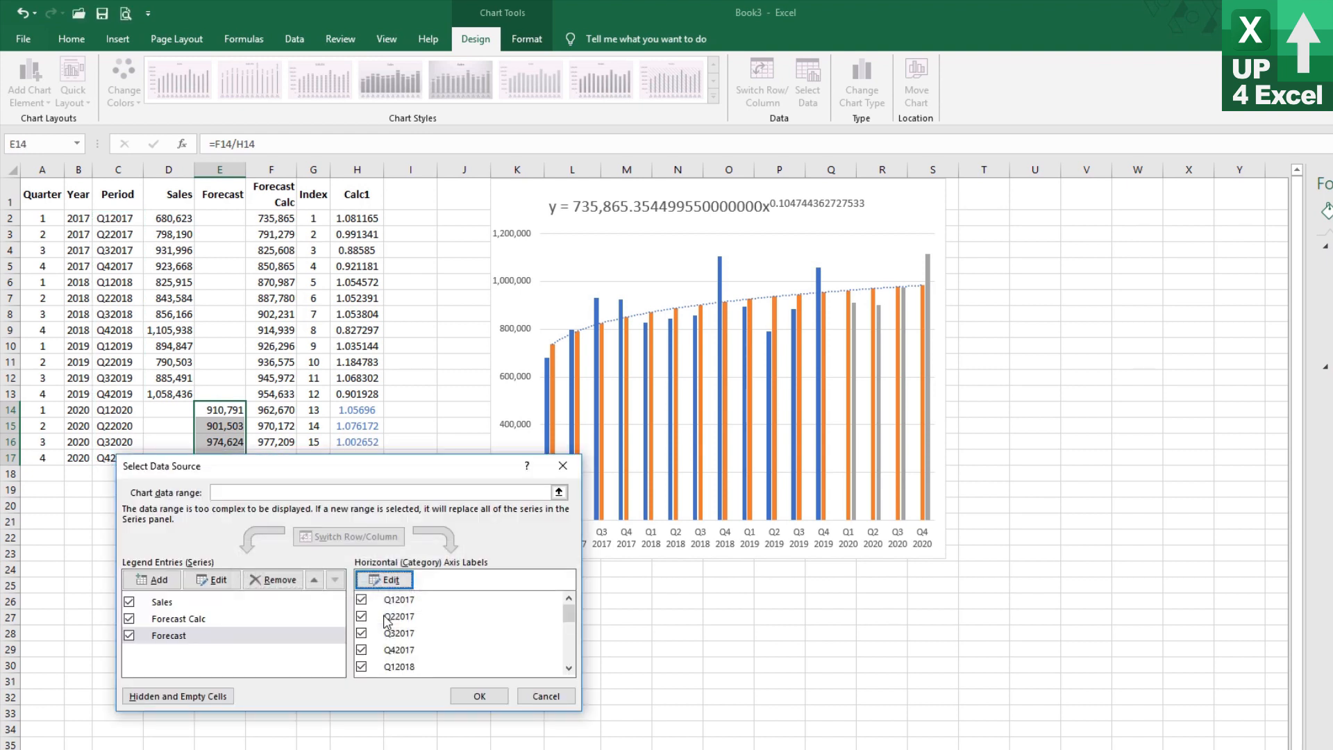
left_click(479, 696)
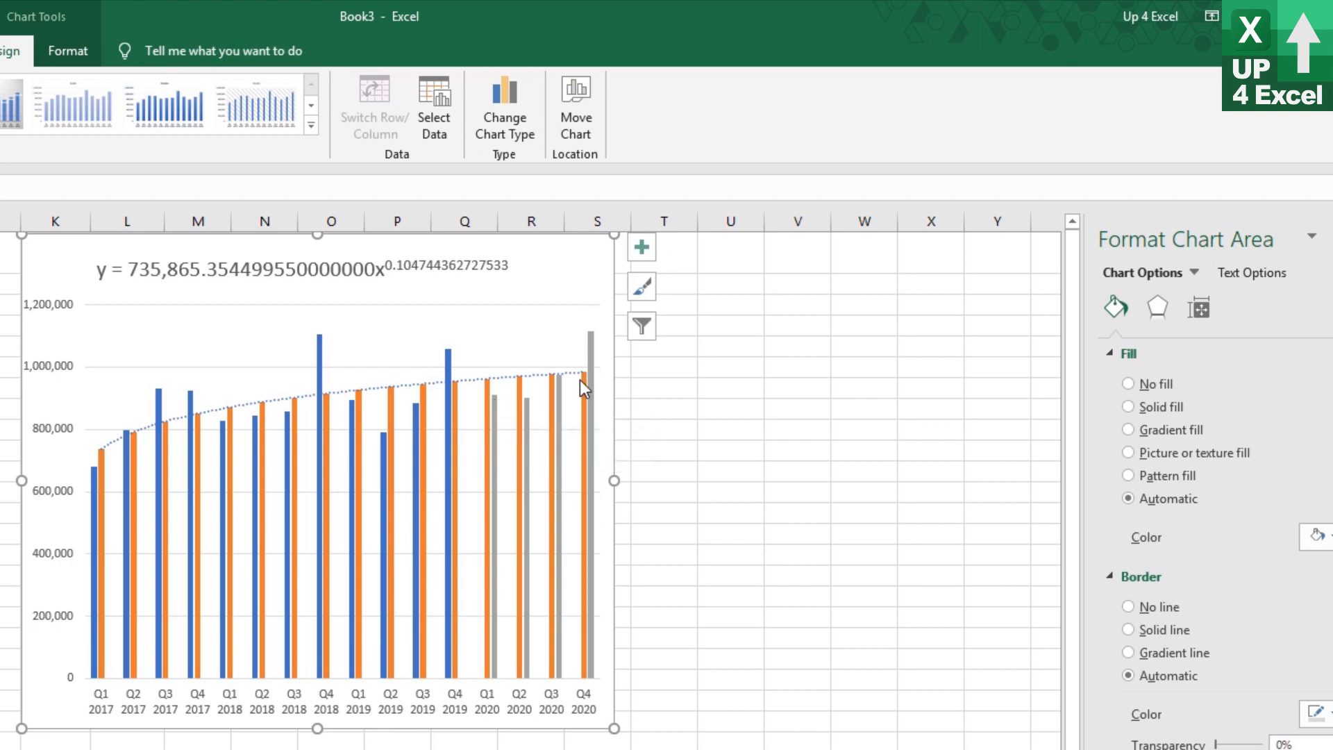
Delete the orange Forecast Calc series from the chart.
mouse_move(593, 338)
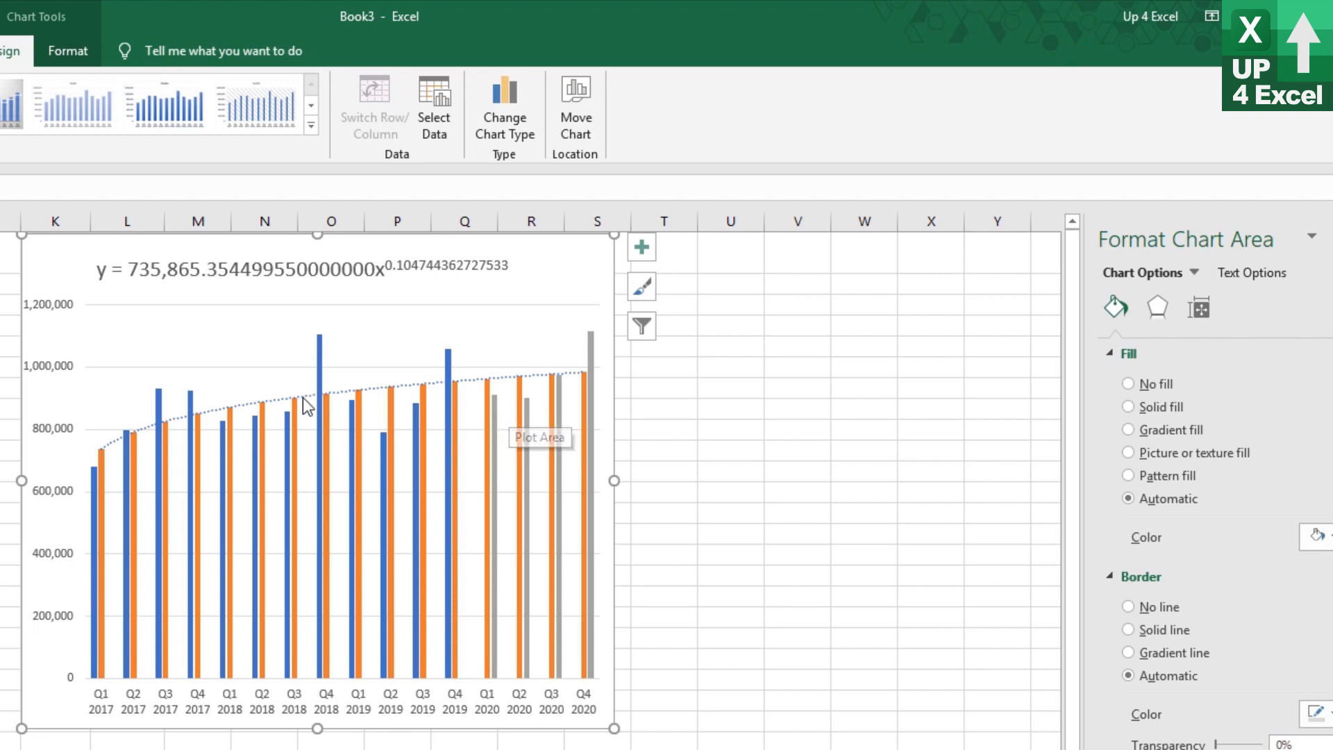
left_click(261, 414)
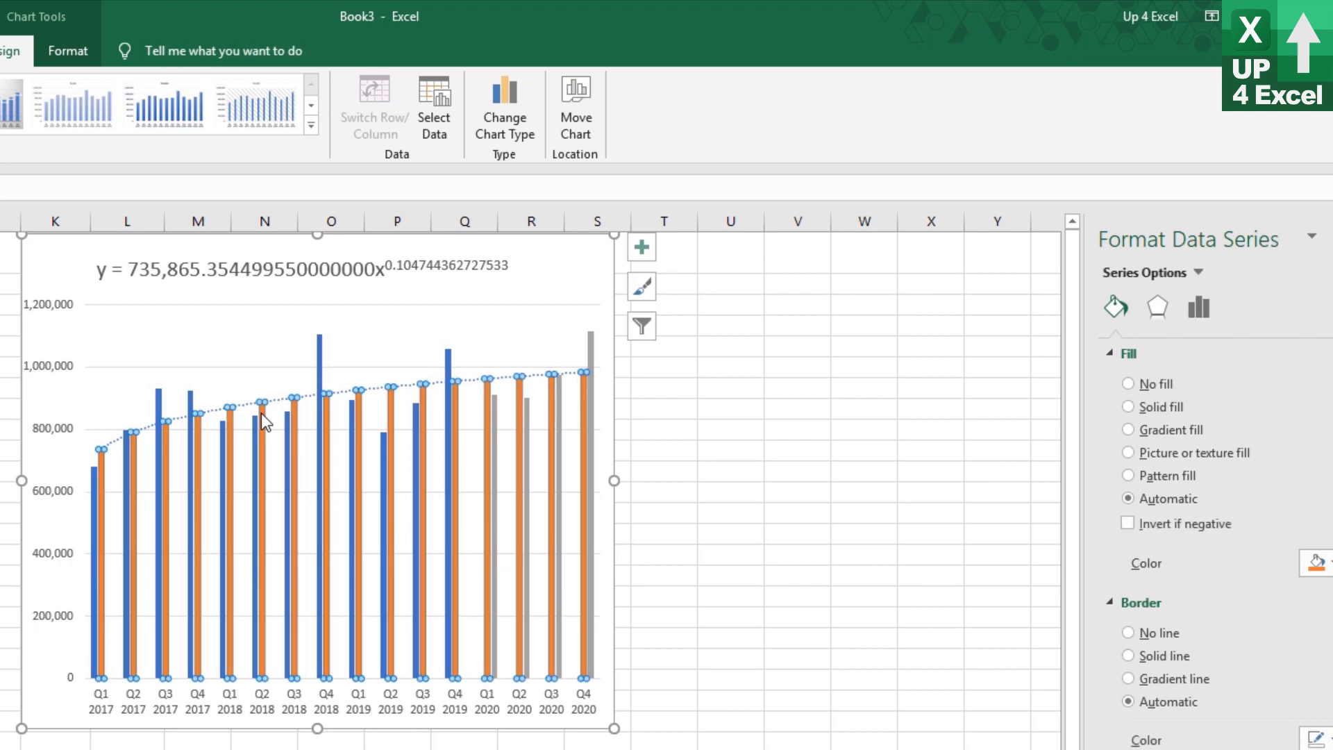
key("Delete")
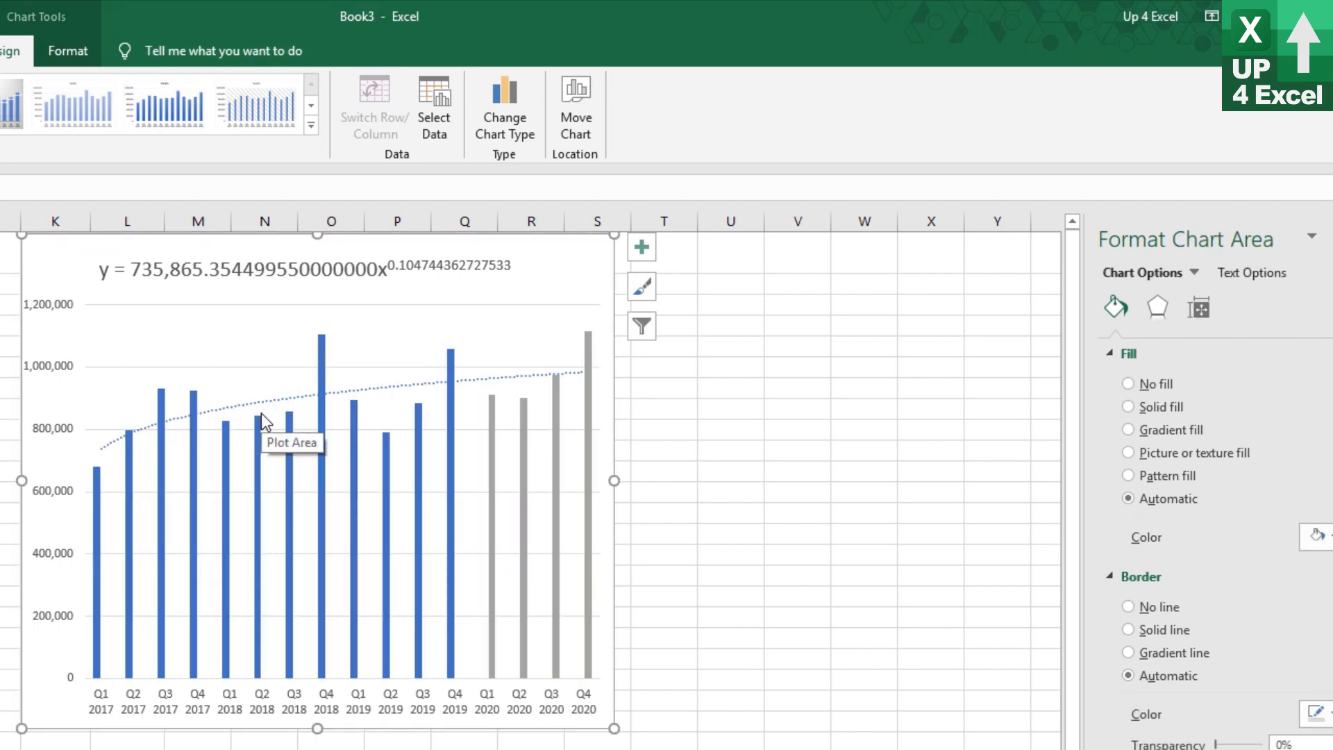
Extend the Power trendline's forward forecast to 8 periods.
left_click(546, 375)
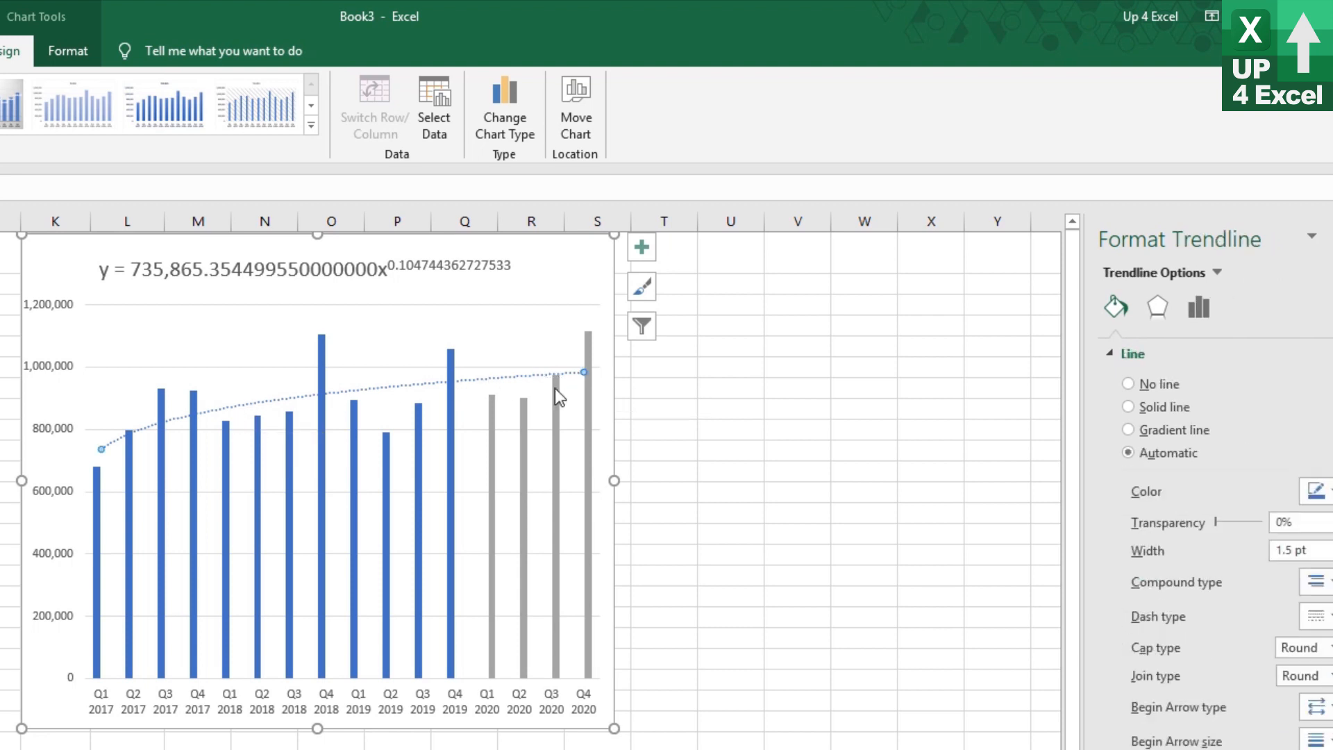
mouse_move(551, 389)
left_click(1199, 307)
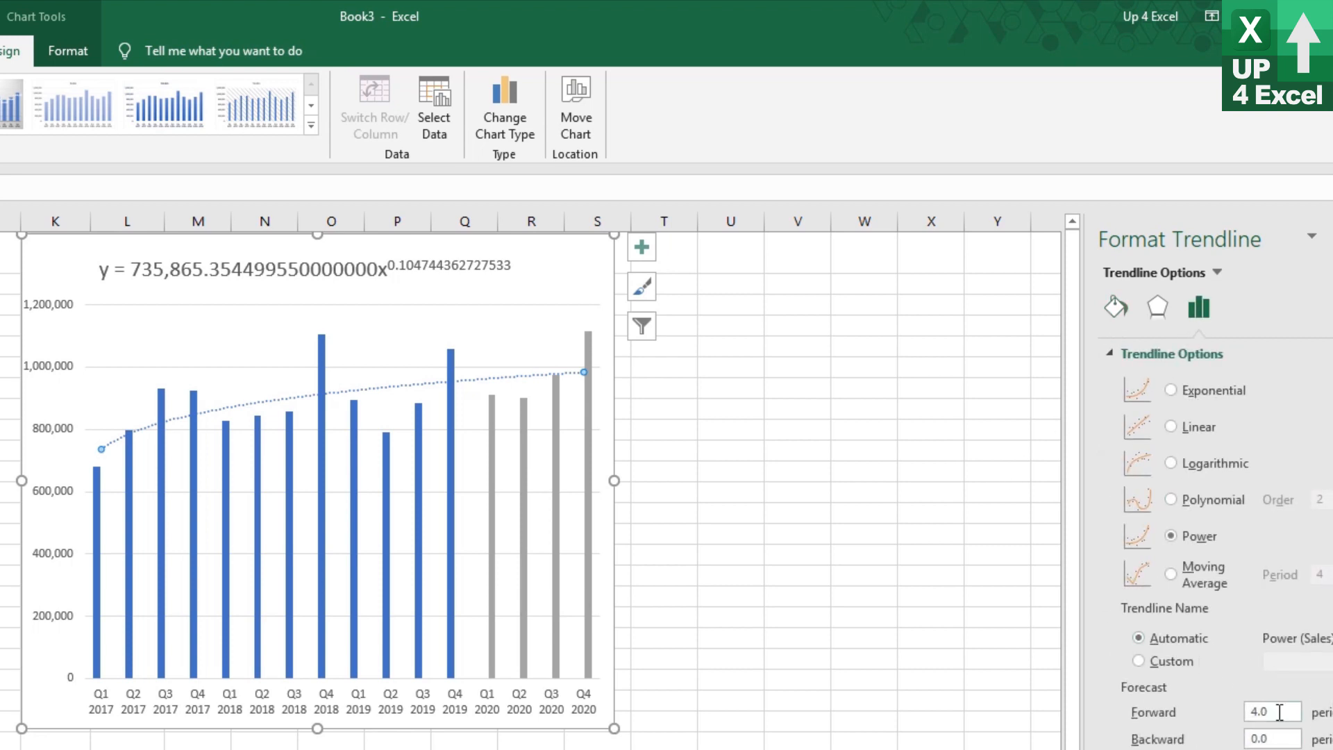
left_click_drag(1280, 712, 1227, 718)
type("8")
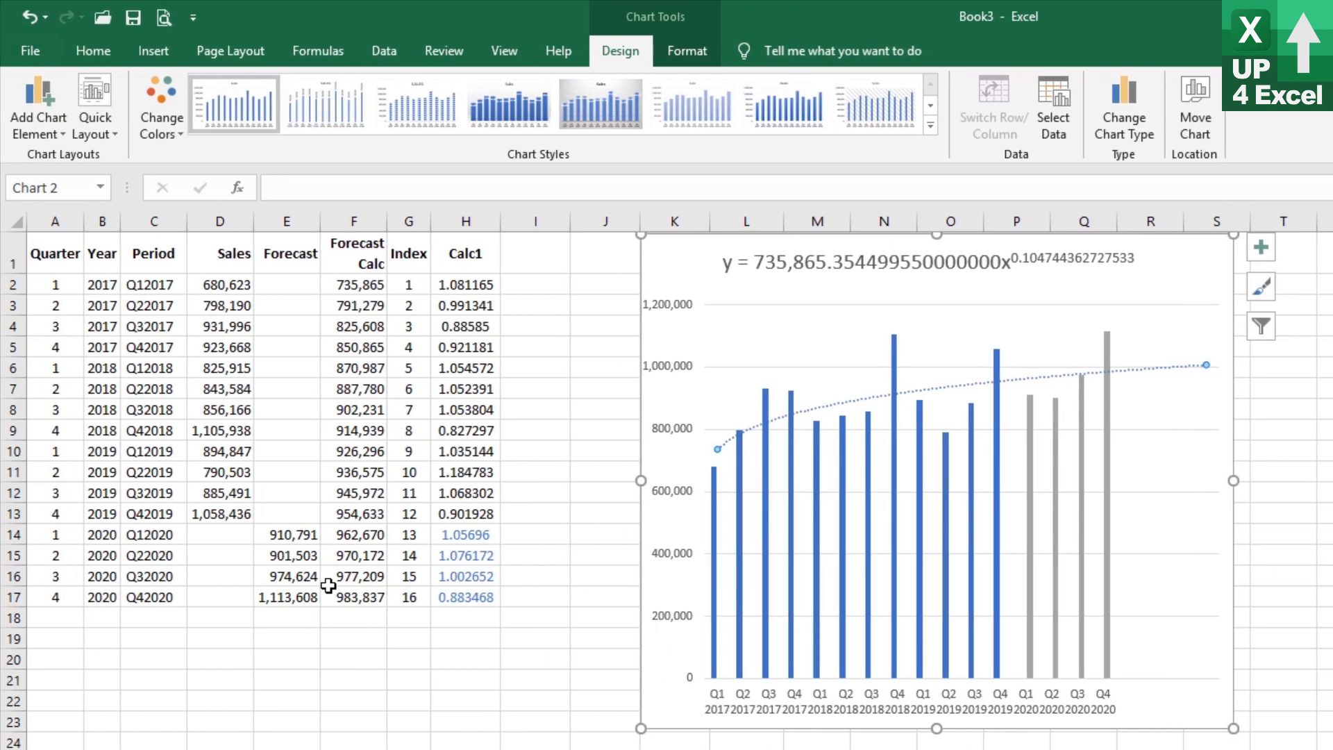
Copy the 2020 quarter and year cells A14:B17 to A18 to add the four 2021 quarters.
left_click_drag(78, 535, 62, 595)
left_click(294, 599)
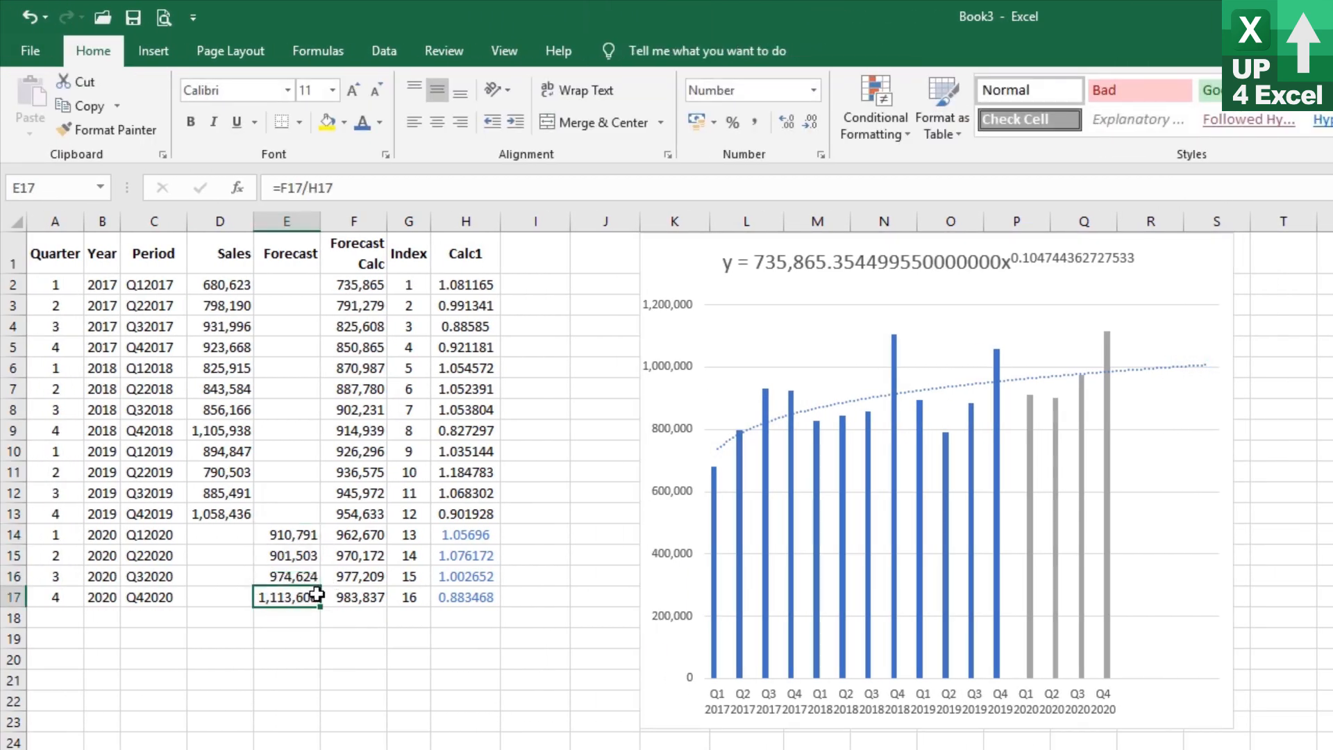
left_click(58, 601)
left_click_drag(59, 533, 104, 590)
key("ctrl+c")
left_click(56, 617)
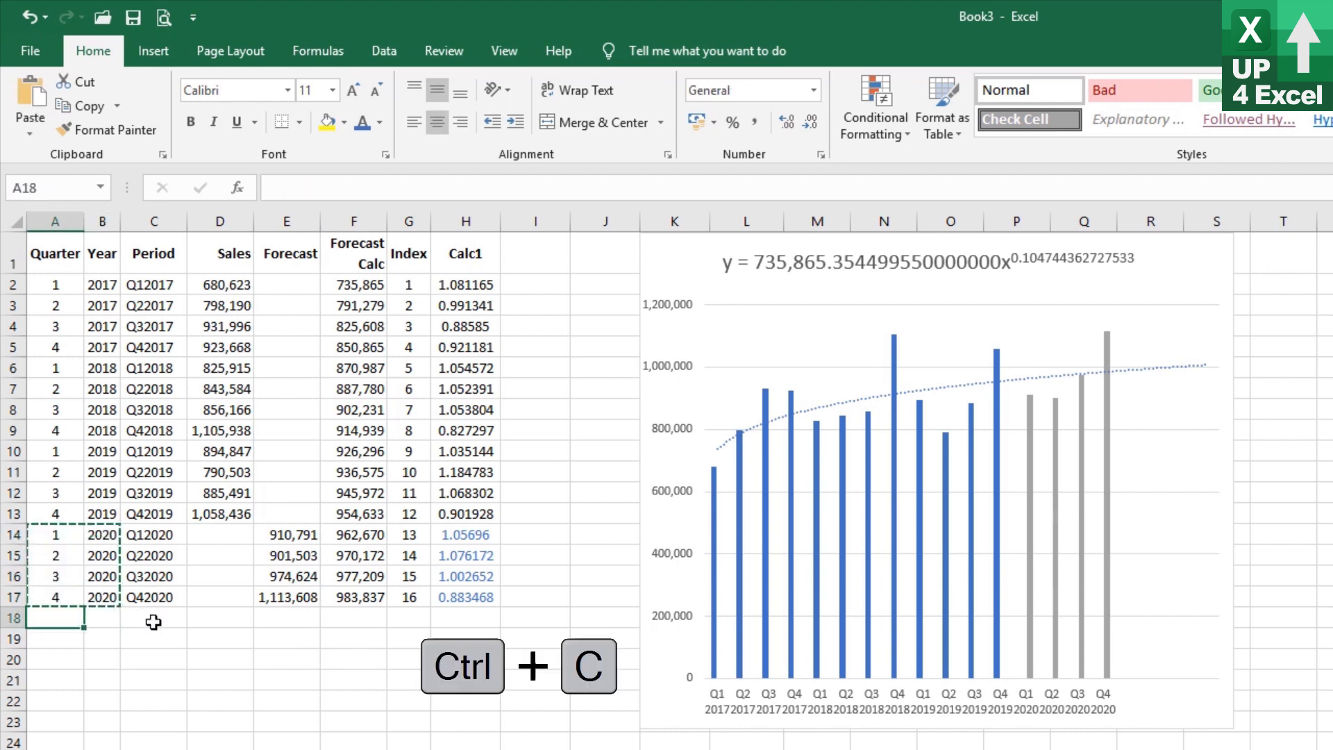
key("ctrl+v")
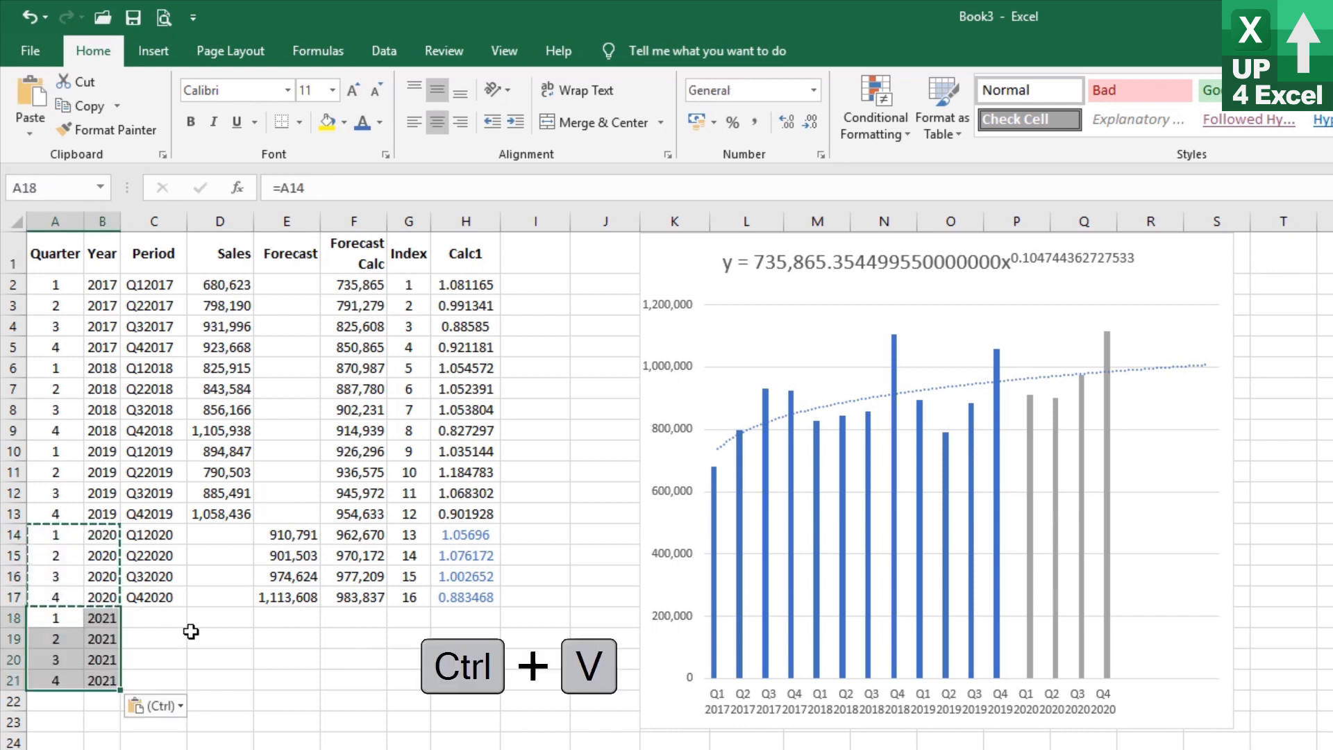
Fill the Period formula in C17 and the formulas in E17:H17 down to row 21.
left_click(173, 595)
double_click(184, 610)
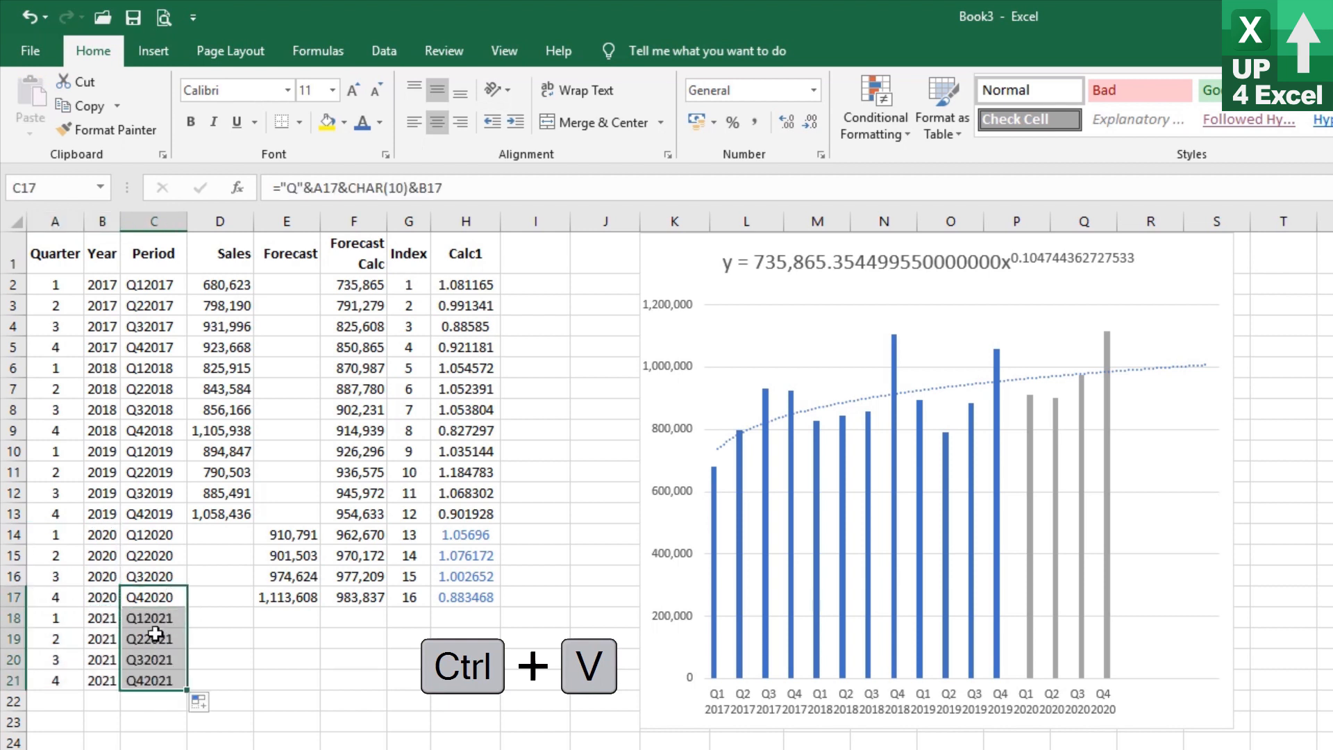
left_click(298, 598)
left_click_drag(299, 599, 479, 690)
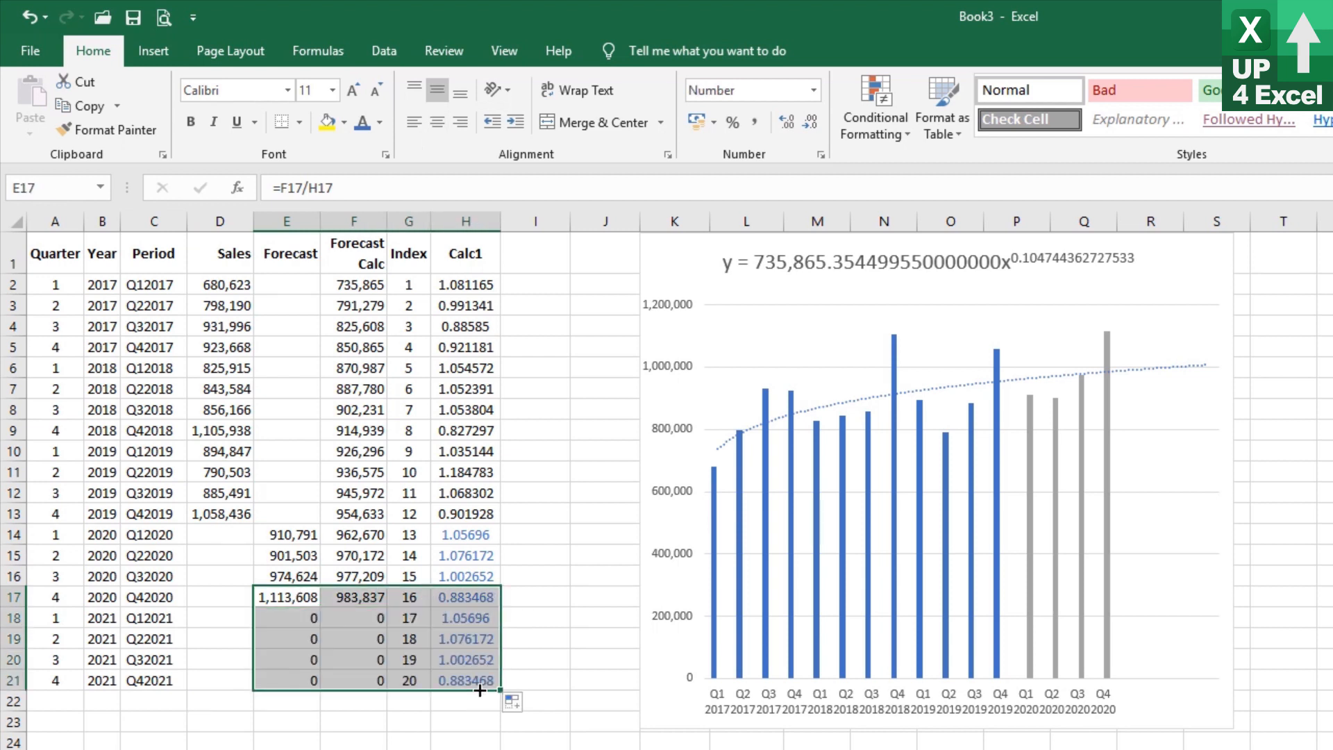
Move the chart off the Multiple and Power columns and fill L17:M17 down to row 21.
left_click(377, 595)
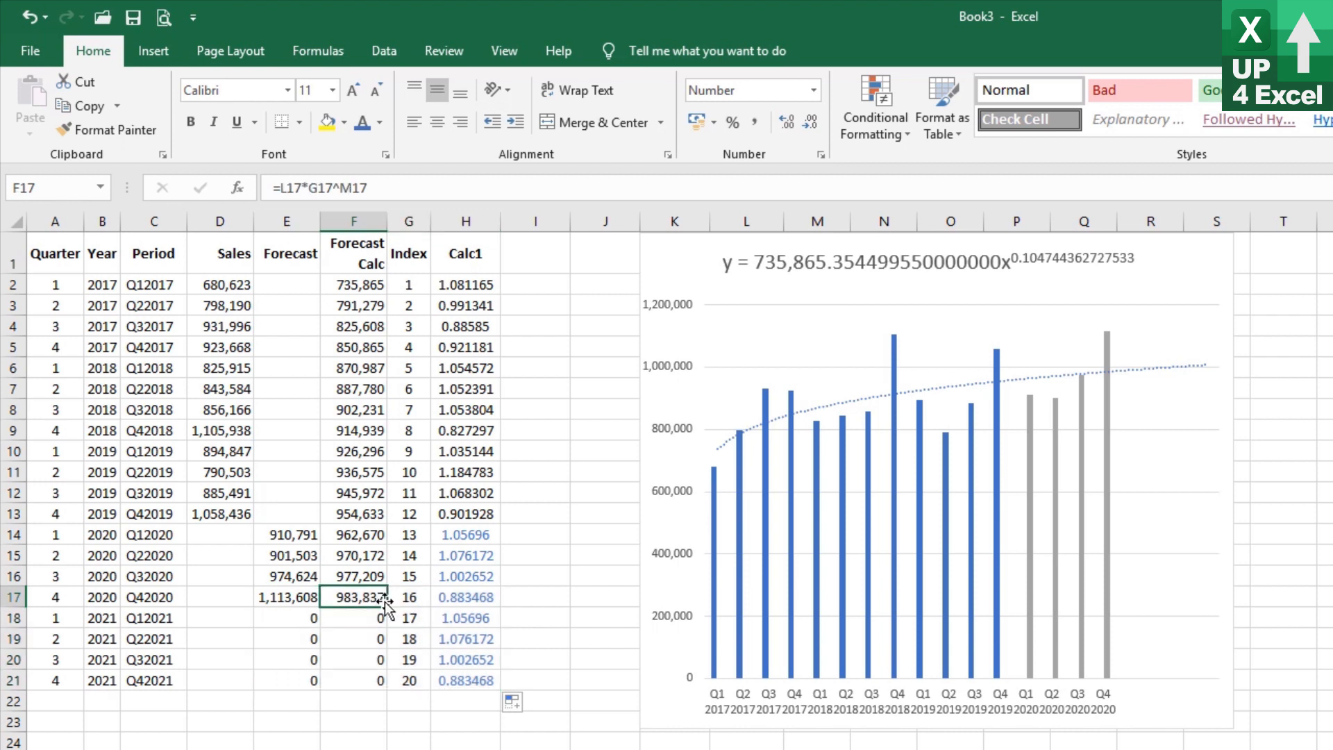
double_click(389, 606)
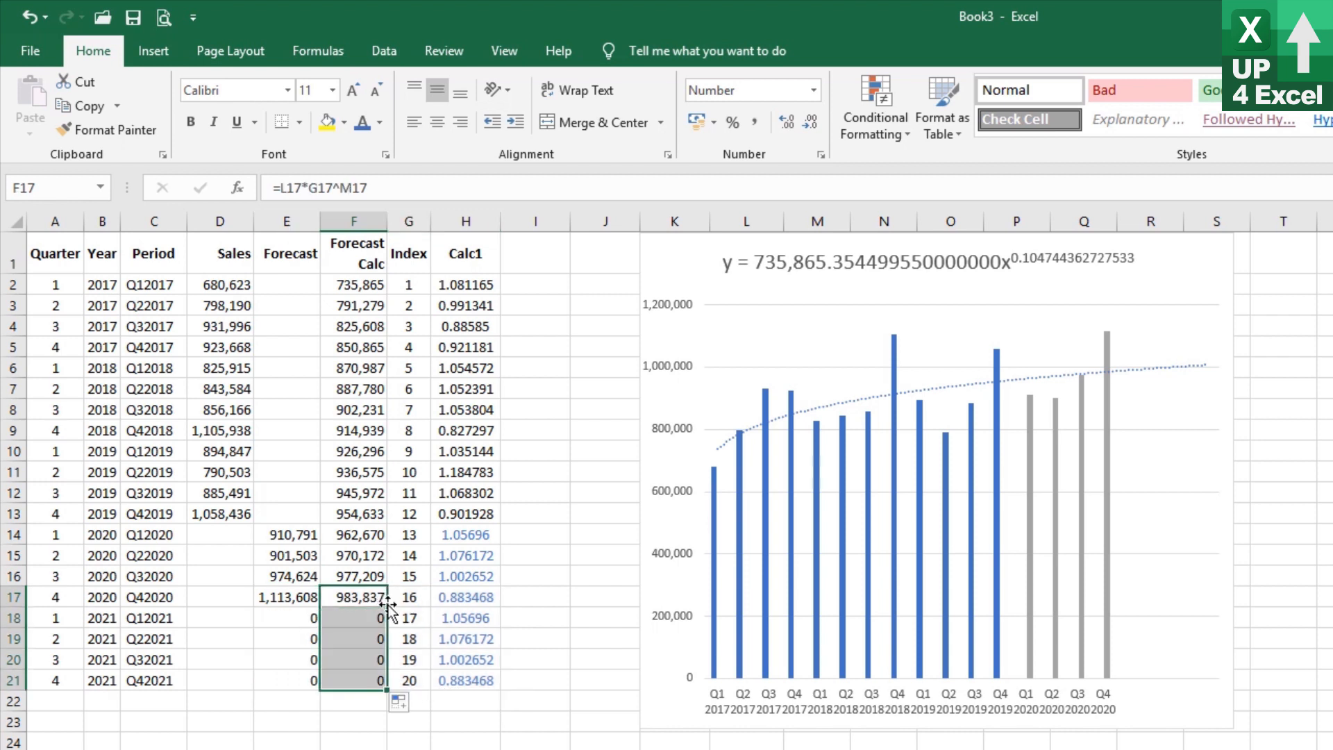
left_click(587, 624)
left_click_drag(688, 255, 635, 749)
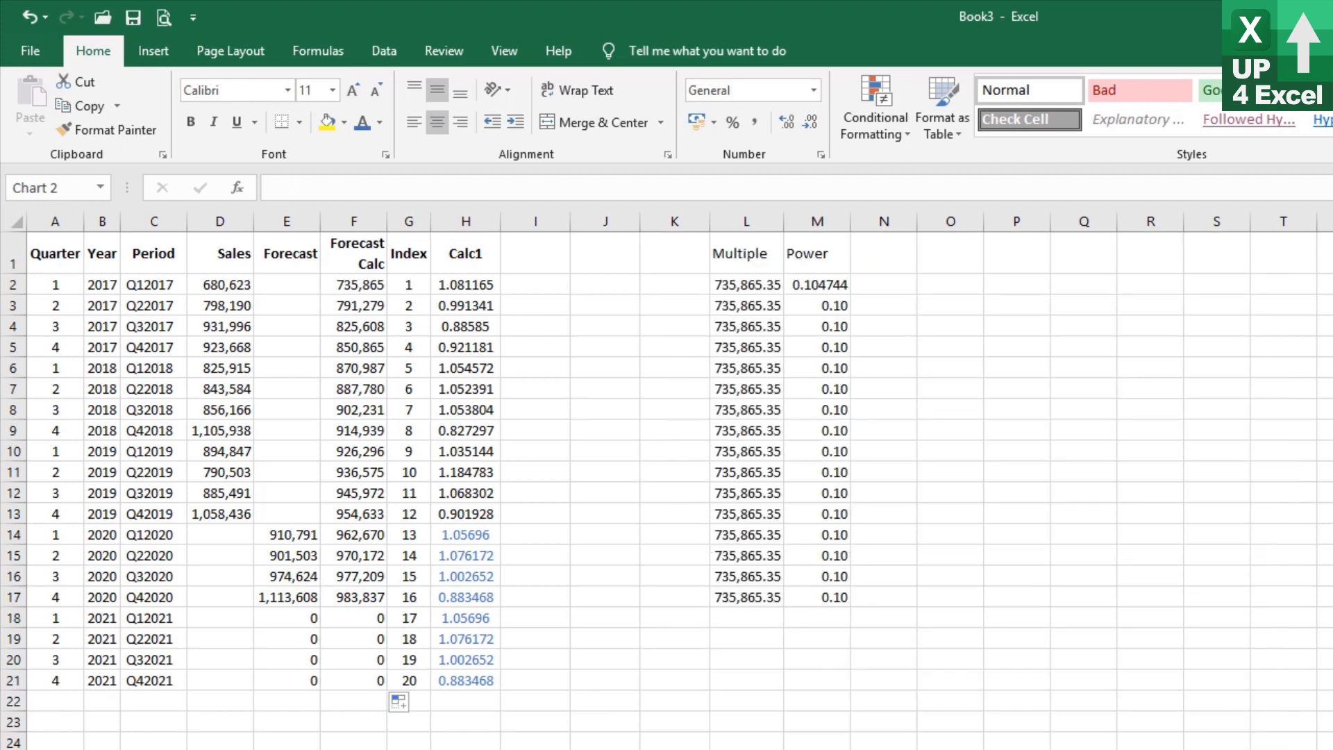
left_click_drag(731, 601, 839, 687)
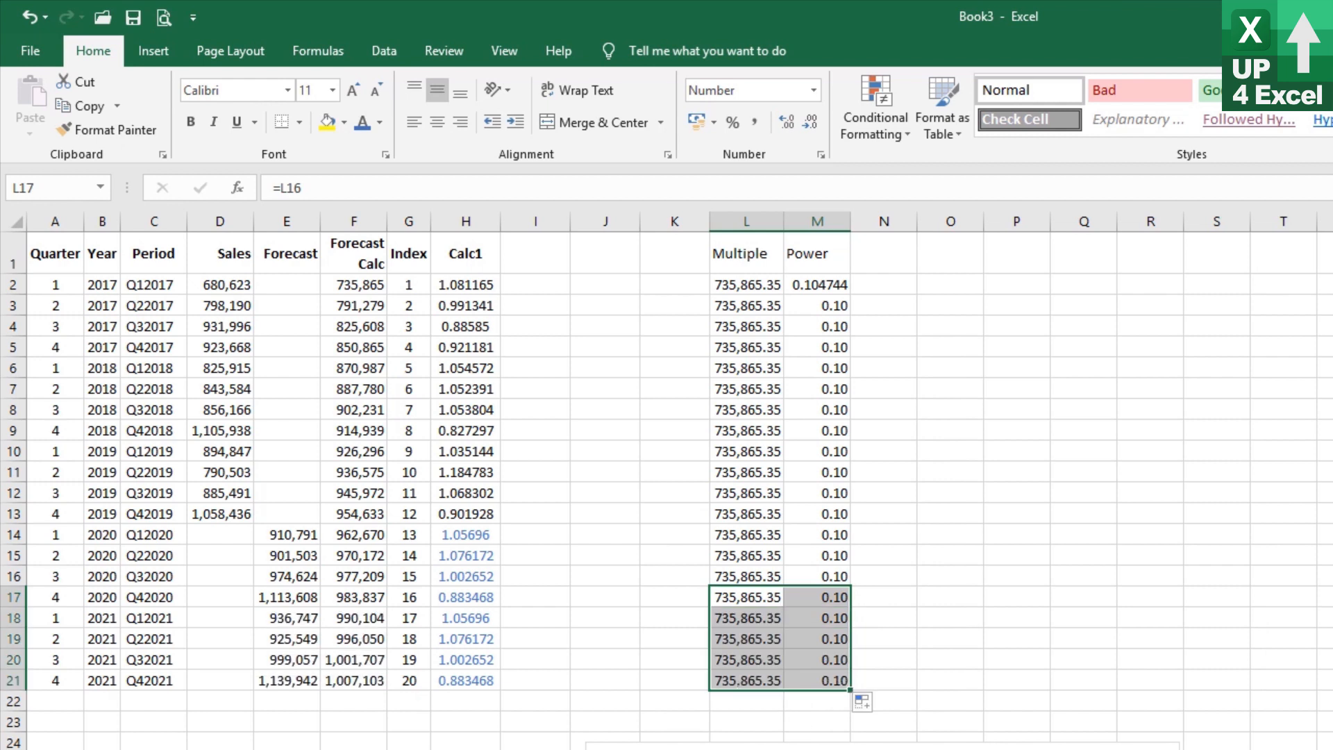
Move the chart back up beside the table and set its data range to C1:E21.
left_click_drag(617, 747, 600, 290)
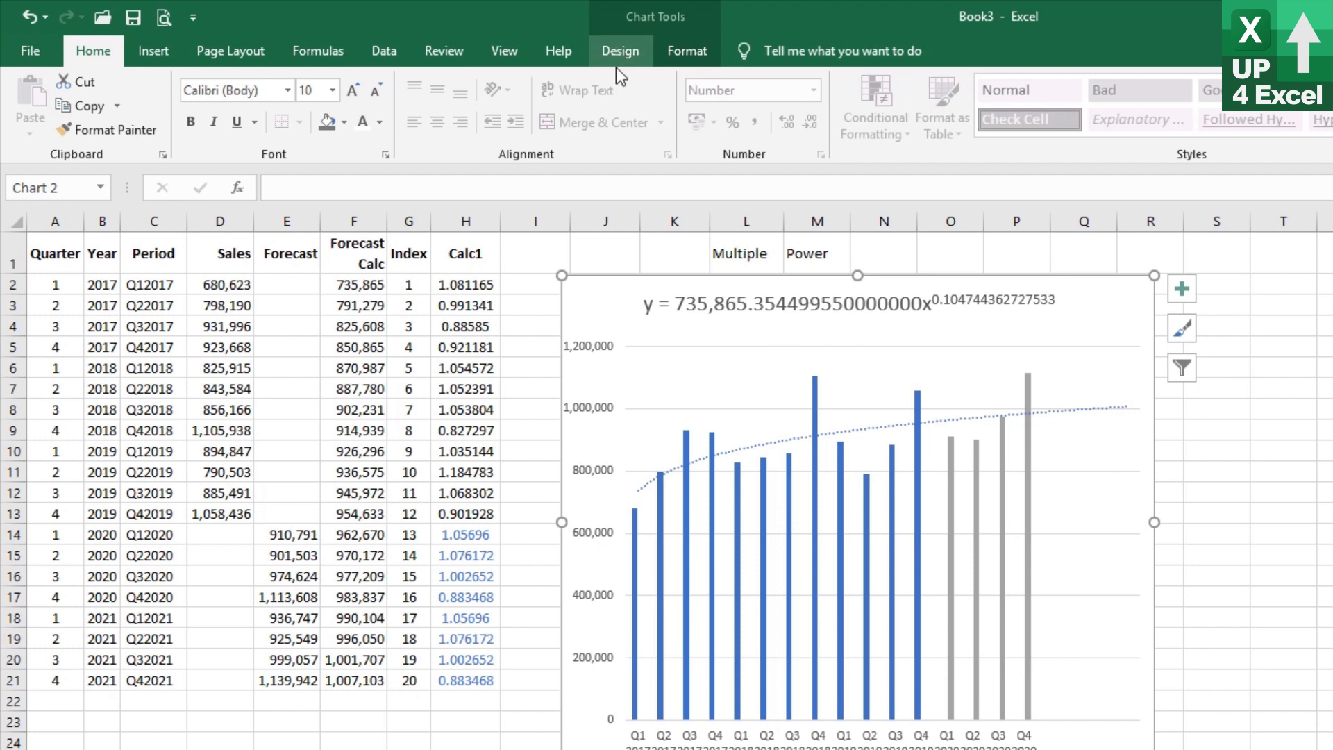
left_click(746, 394)
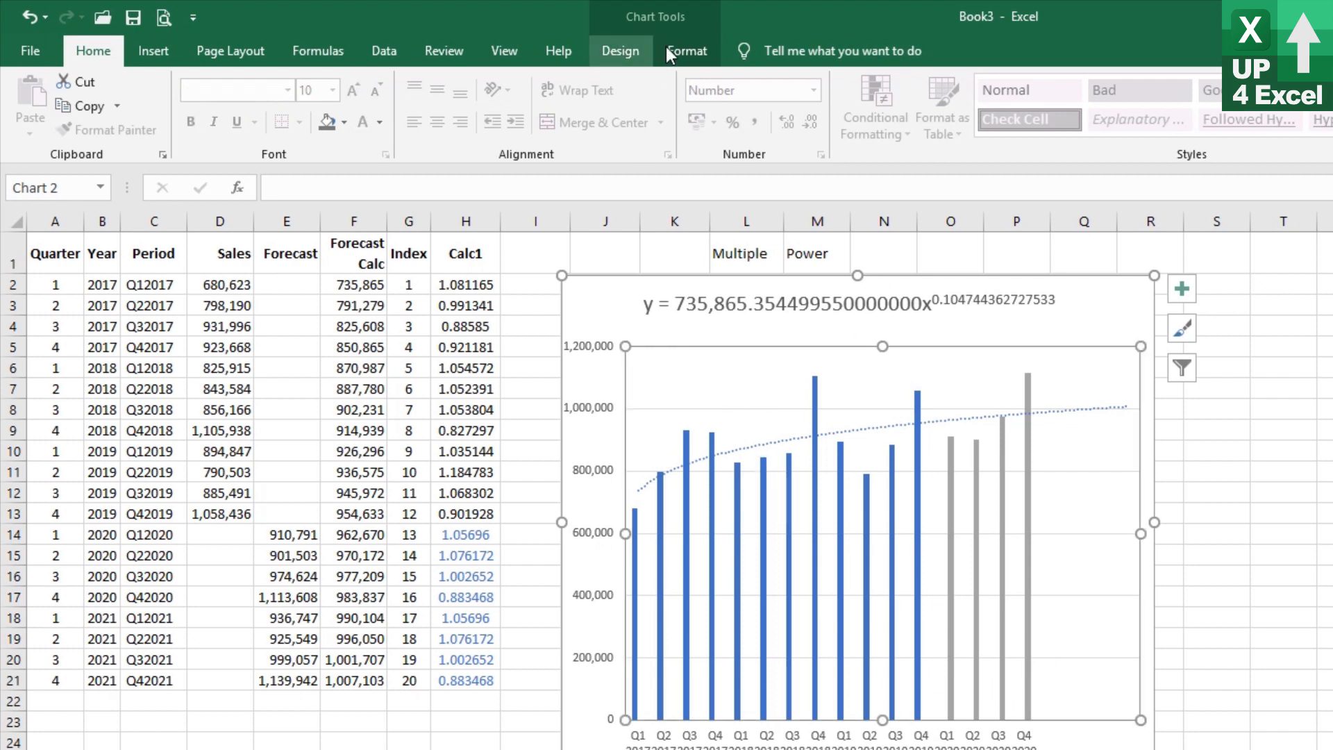
left_click(686, 44)
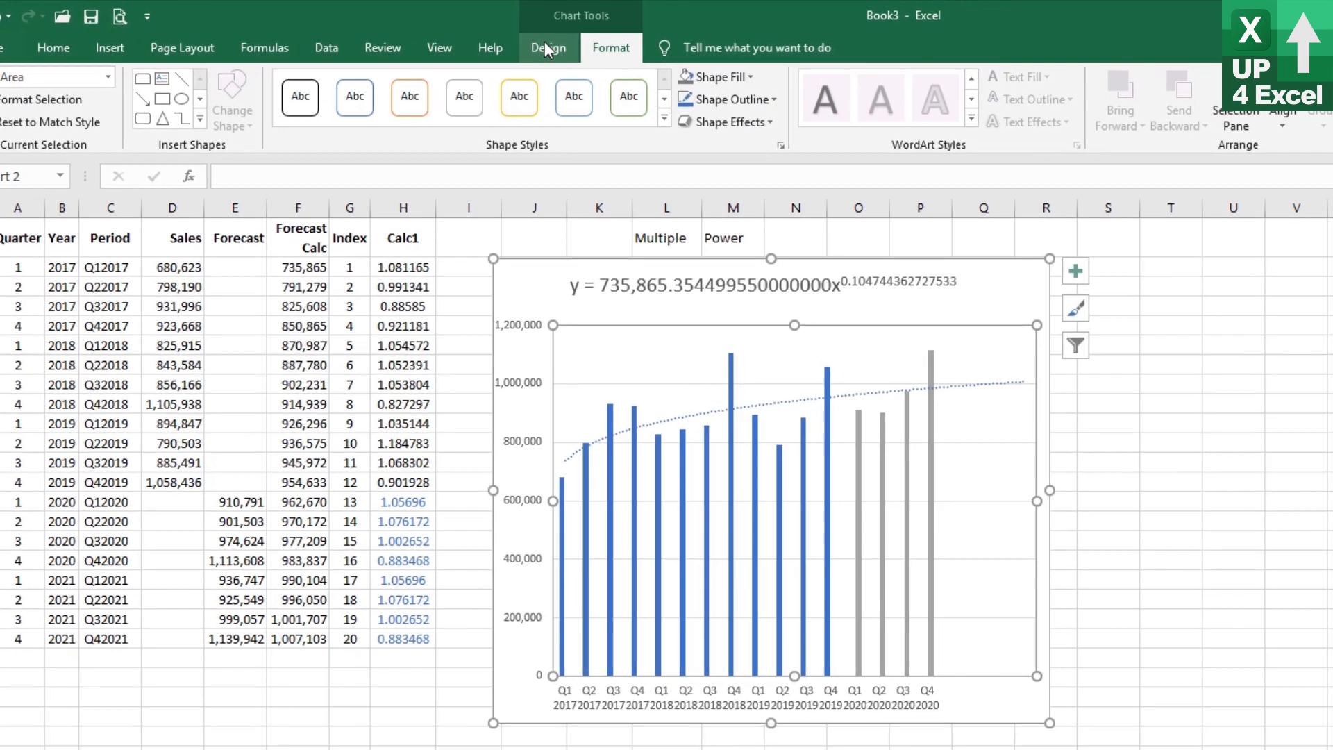
left_click(614, 53)
left_click(793, 88)
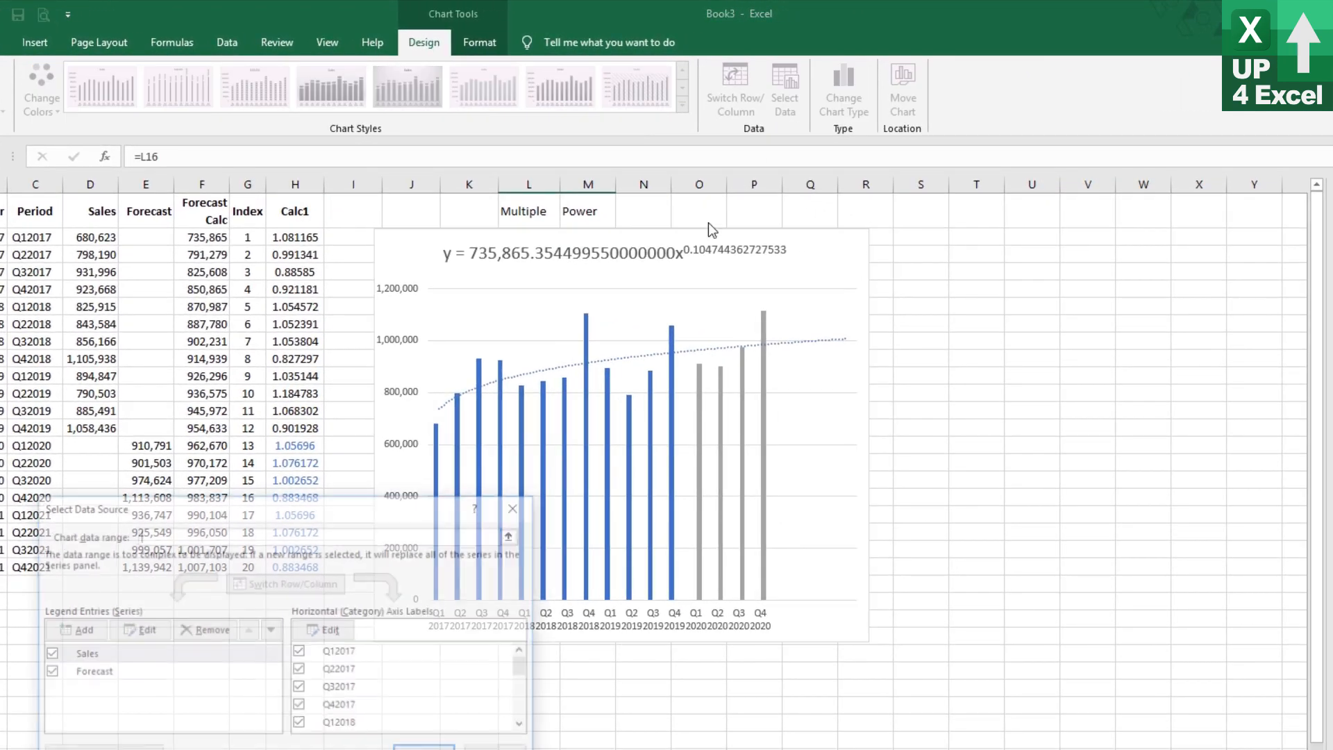
left_click_drag(362, 506, 790, 359)
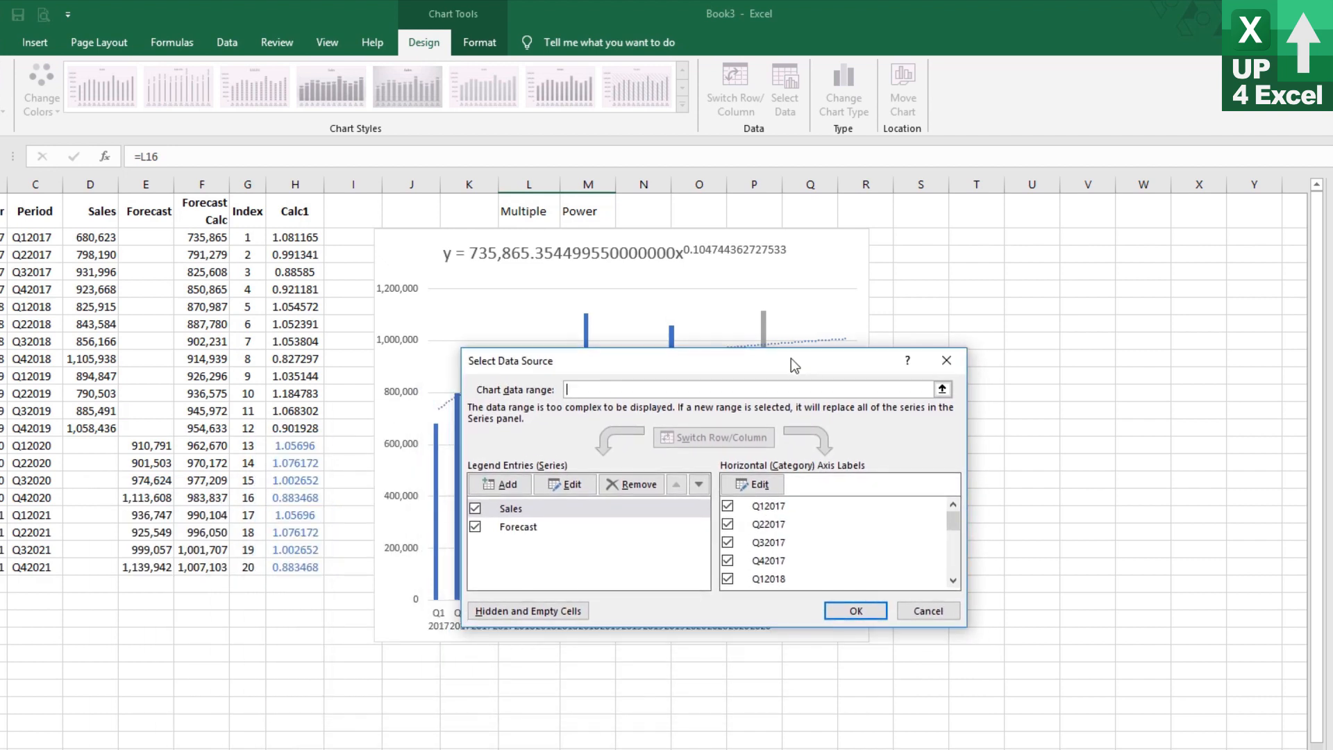
left_click(655, 390)
left_click_drag(74, 214, 141, 567)
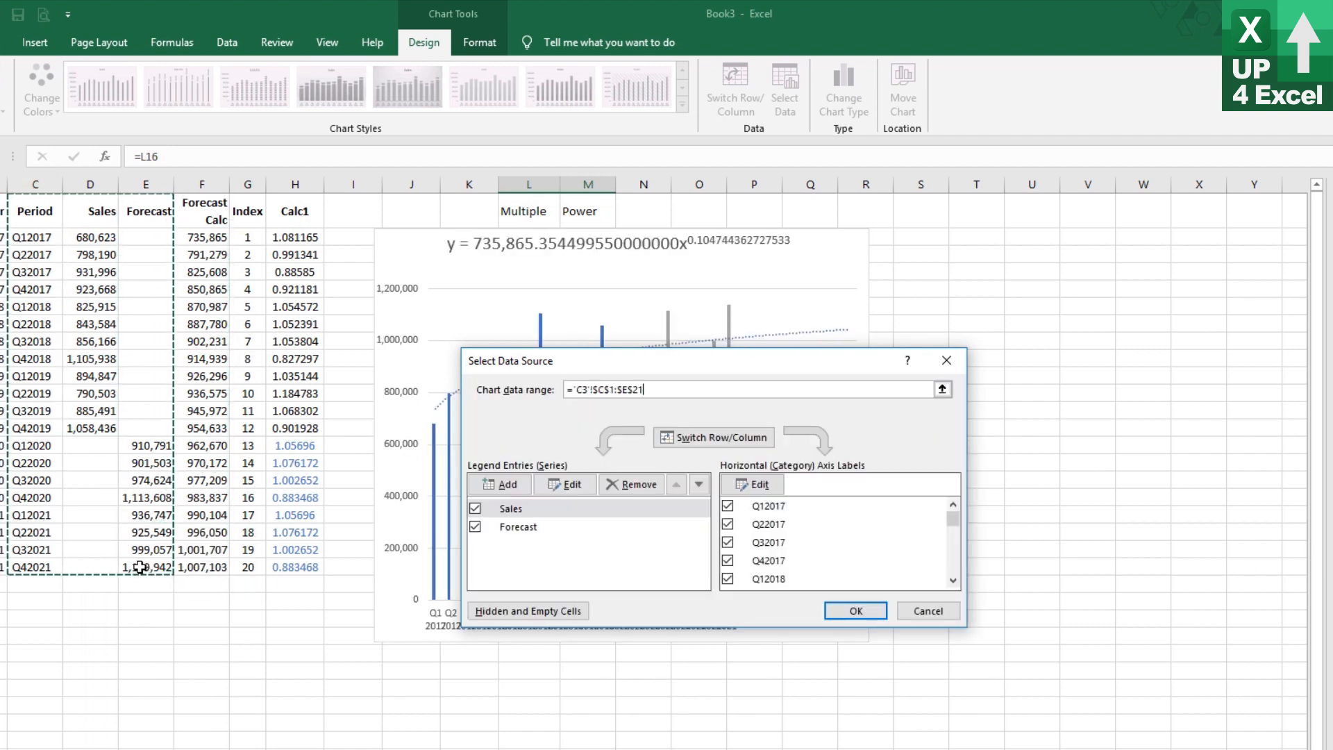
left_click(856, 611)
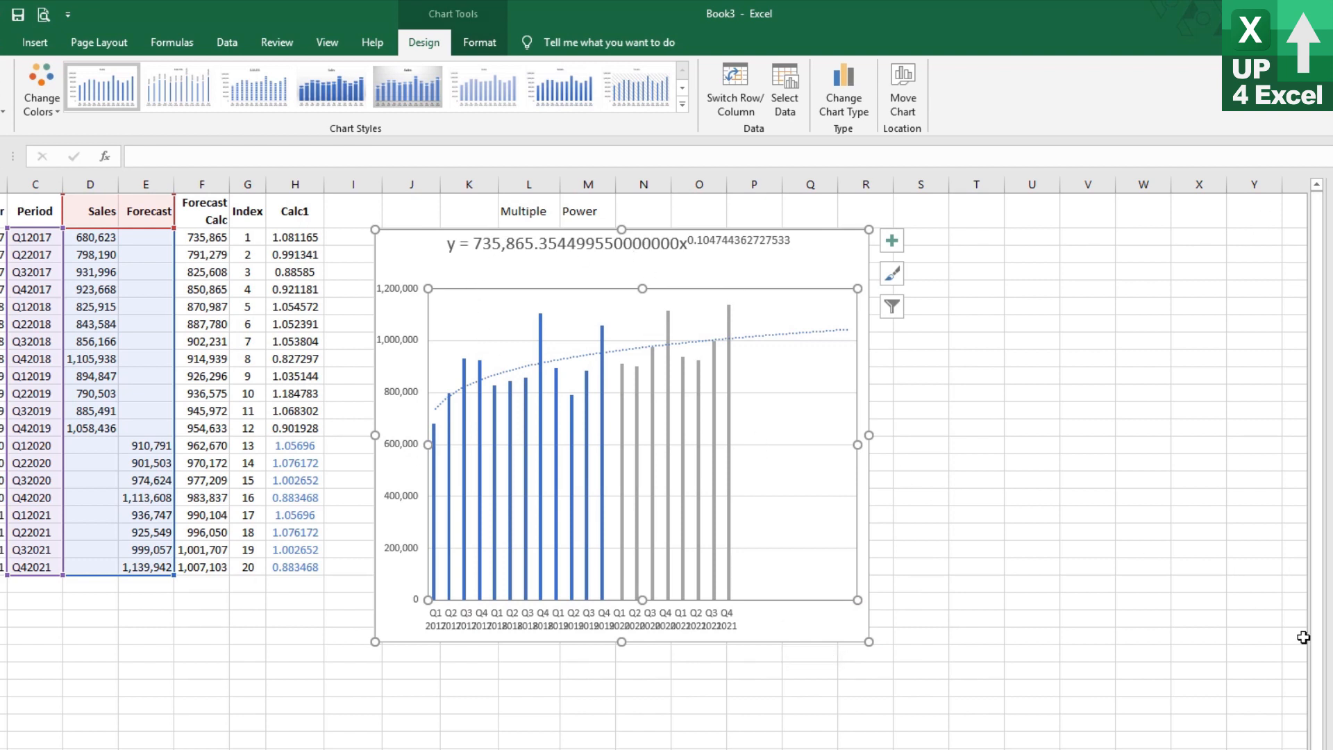
Delete the trendline from the chart and widen the chart to about the end of column S.
left_click(780, 335)
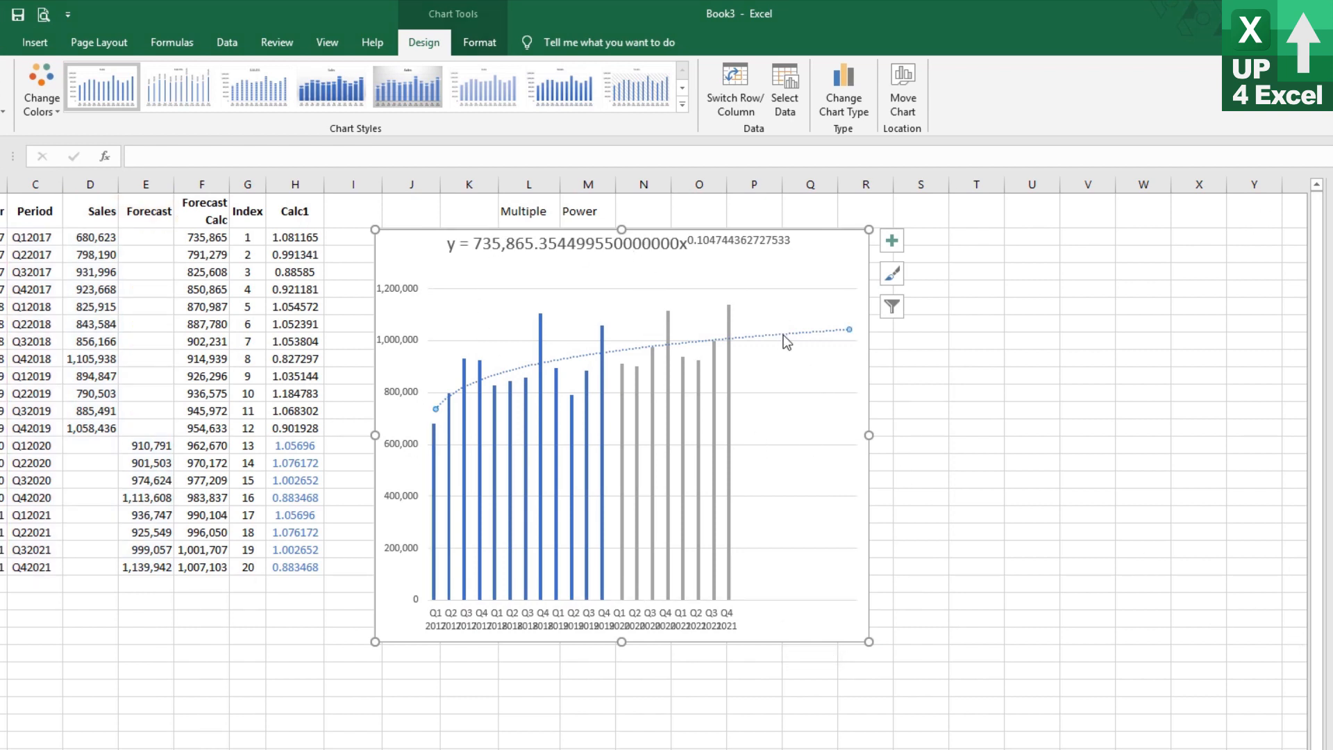
key("Delete")
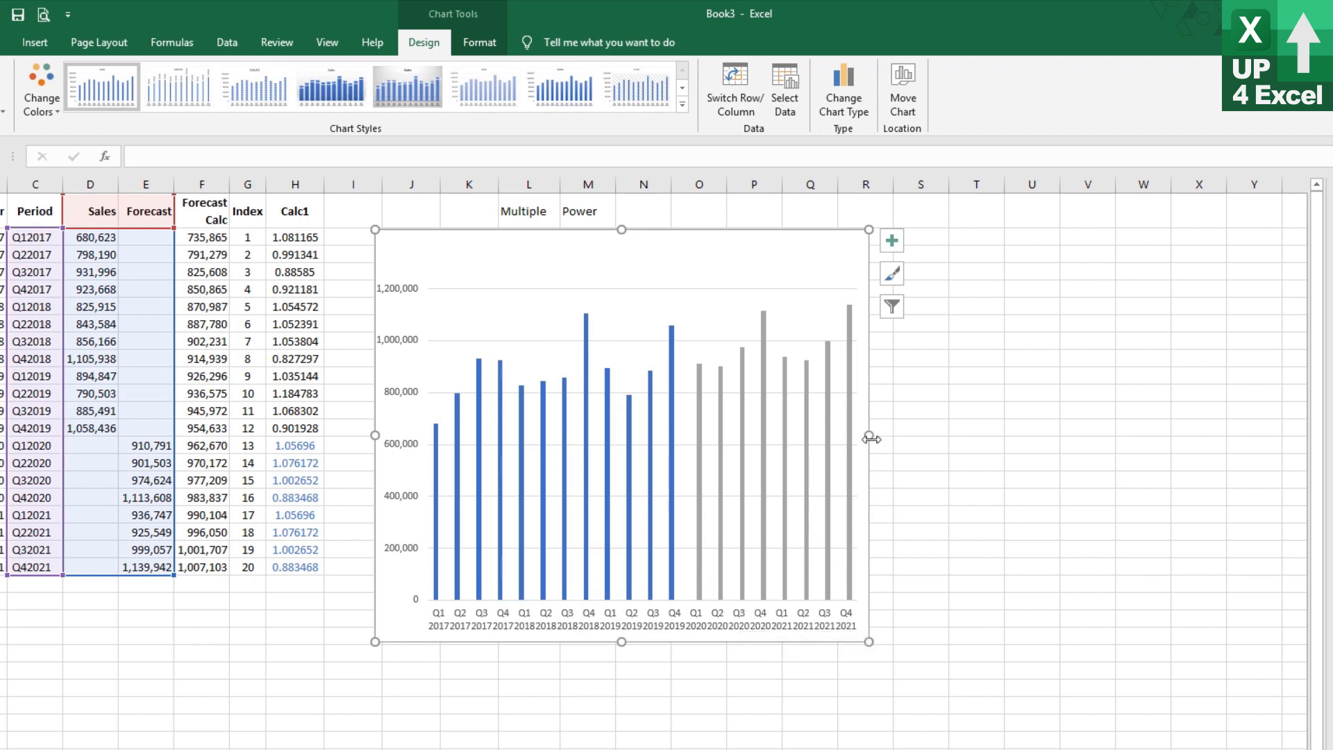
left_click_drag(869, 433, 943, 433)
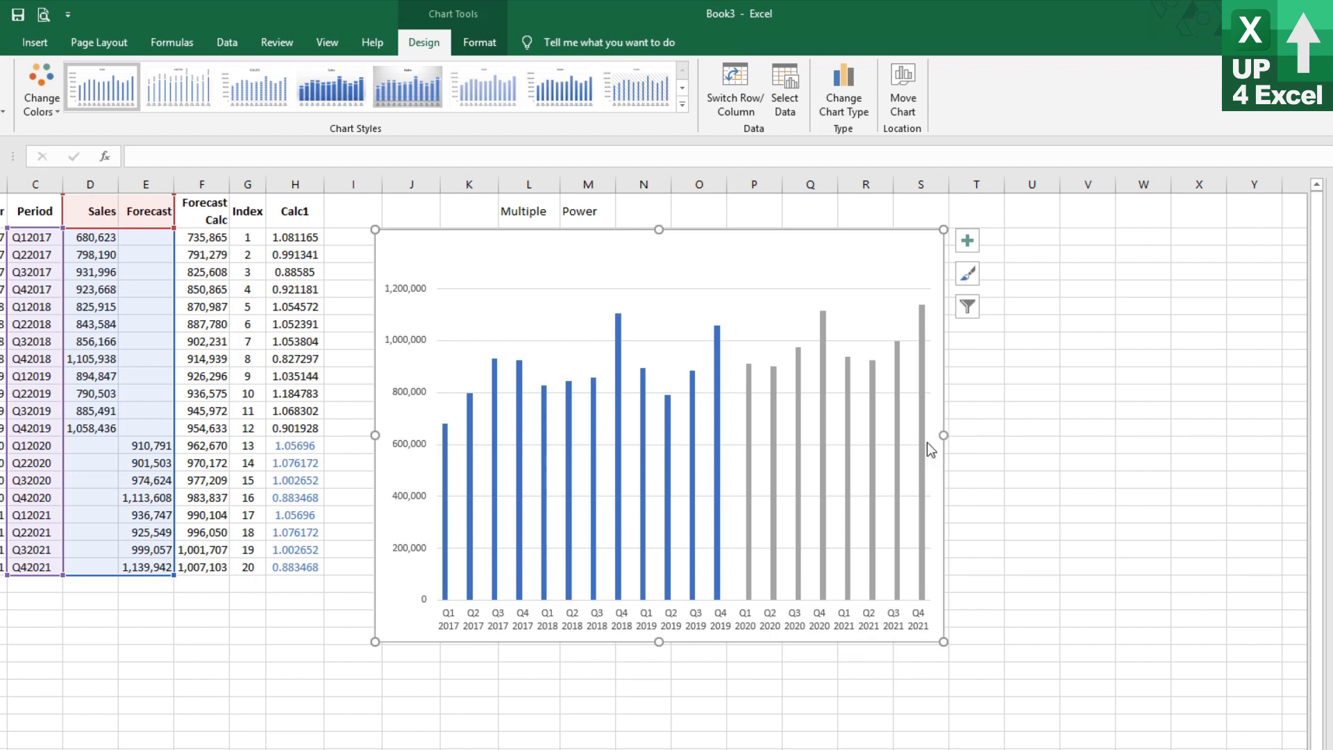
Open the Chart1 sheet to view the formatted sales and forecast chart.
mouse_move(924, 443)
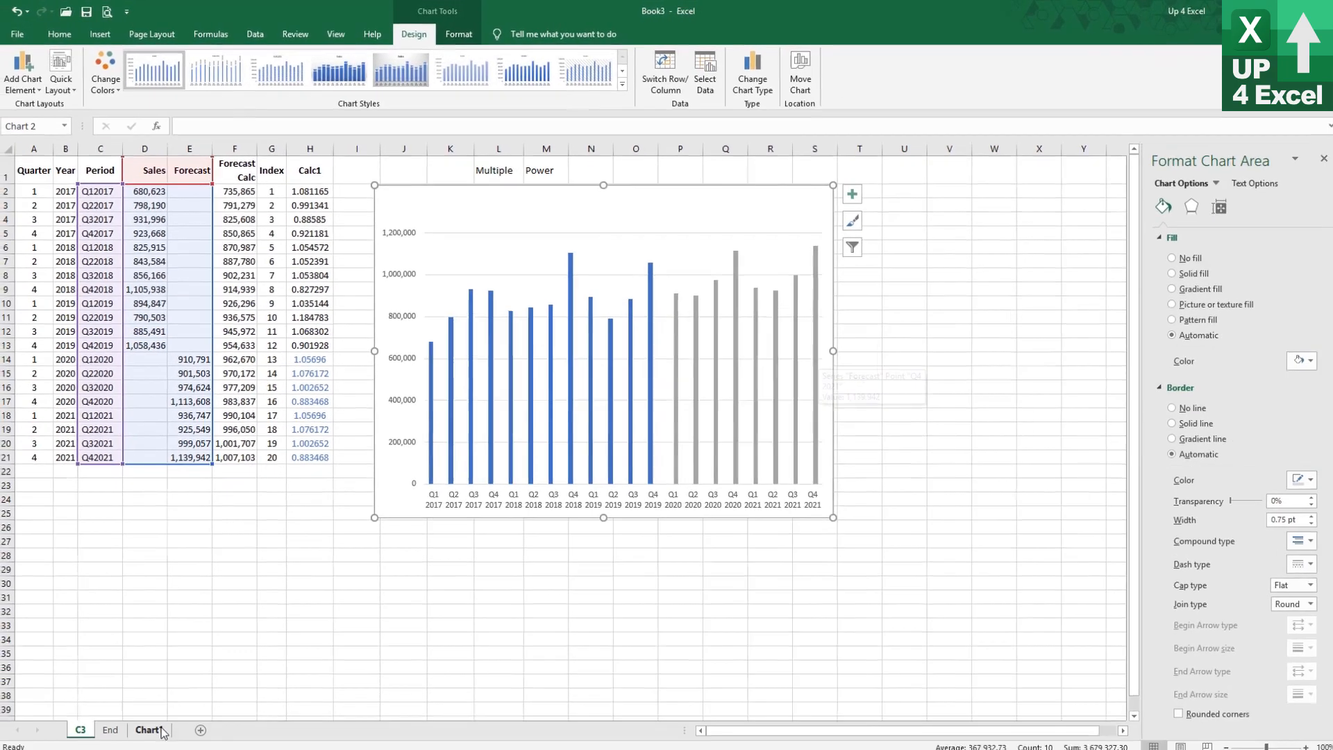
left_click(161, 724)
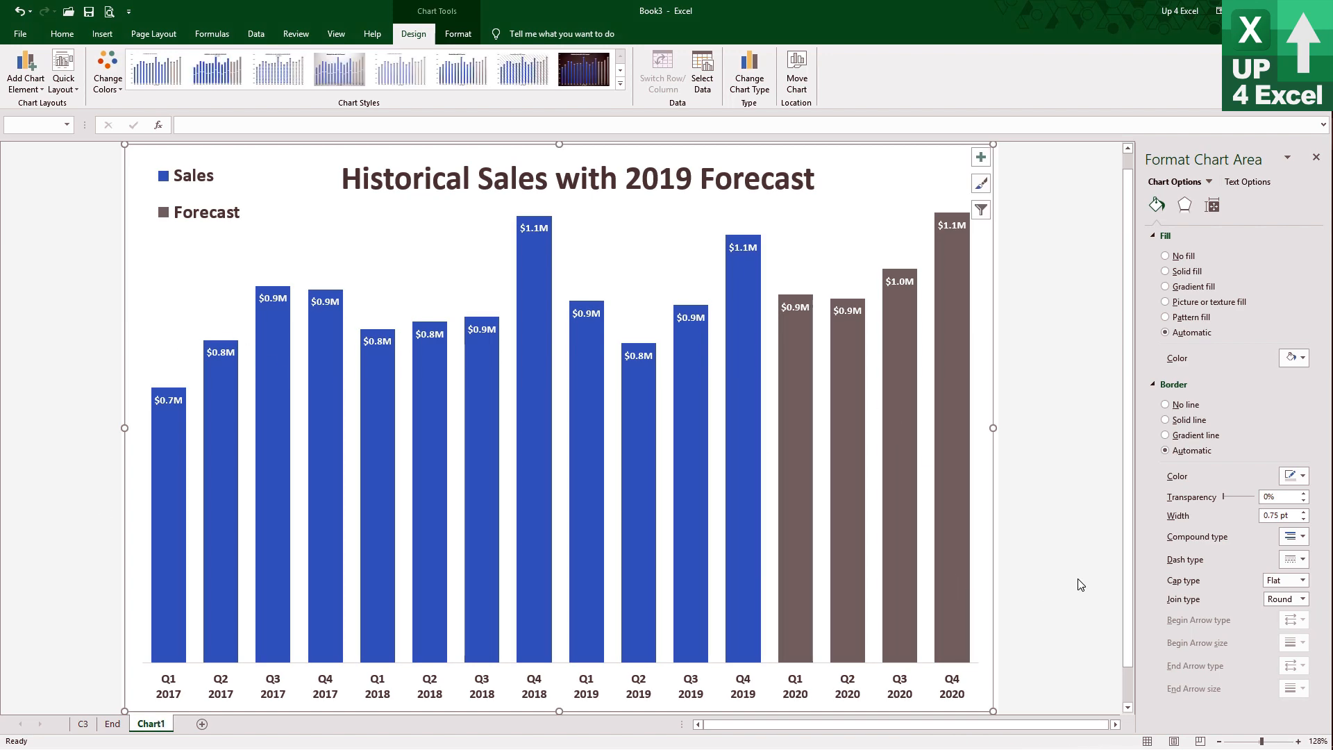